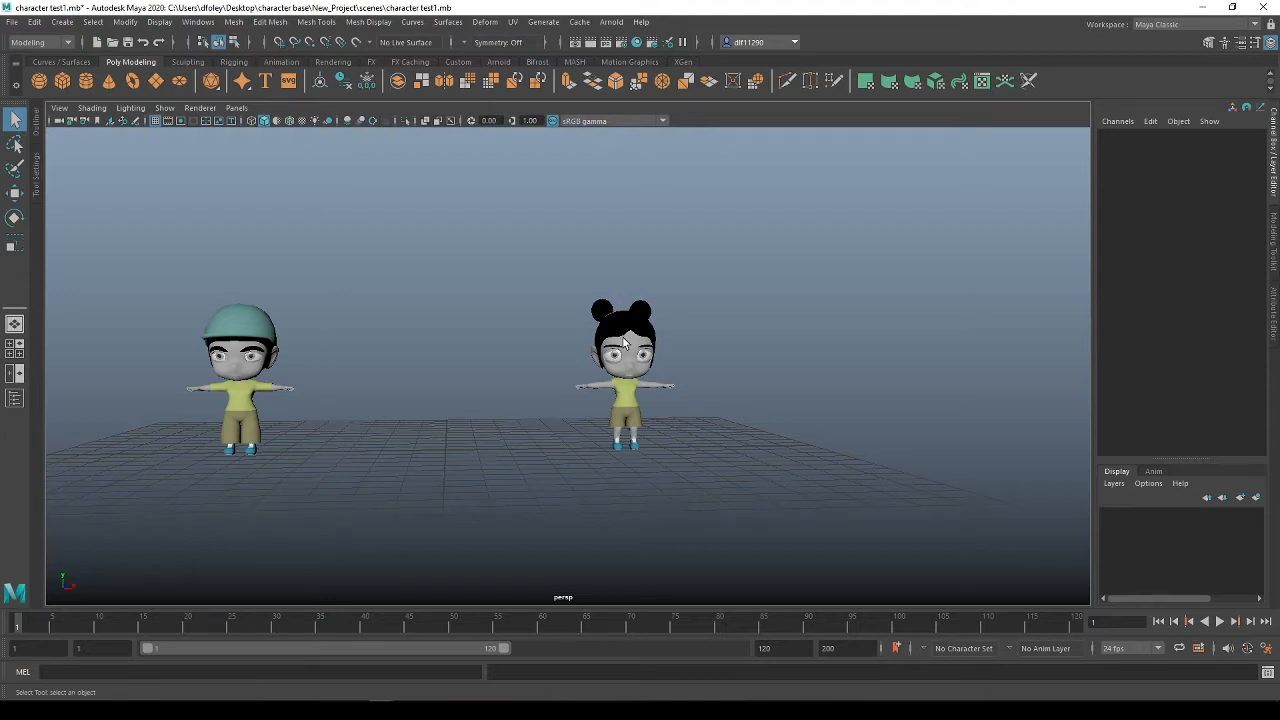
# Examine the girl character's face and full figure from the front
pyautogui.scroll(3, 652, 354)
pyautogui.keyDown('alt'); pyautogui.moveTo(720, 411); pyautogui.dragTo(893, 386, button='middle'); pyautogui.keyUp('alt')
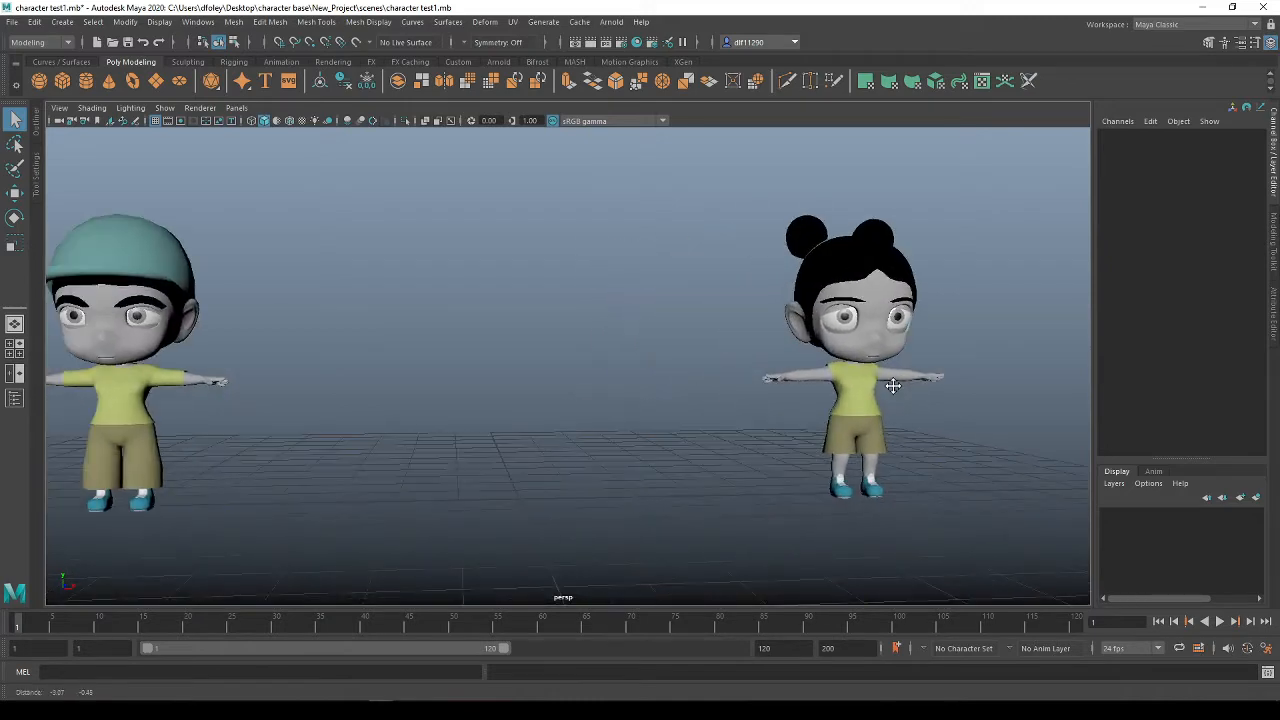
pyautogui.keyDown('alt'); pyautogui.moveTo(874, 398); pyautogui.dragTo(861, 411); pyautogui.keyUp('alt')
pyautogui.keyDown('alt'); pyautogui.moveTo(782, 378); pyautogui.dragTo(520, 360, button='middle'); pyautogui.keyUp('alt')
pyautogui.scroll(3, 615, 279)
pyautogui.keyDown('alt'); pyautogui.moveTo(601, 279); pyautogui.dragTo(570, 311, button='middle'); pyautogui.keyUp('alt')
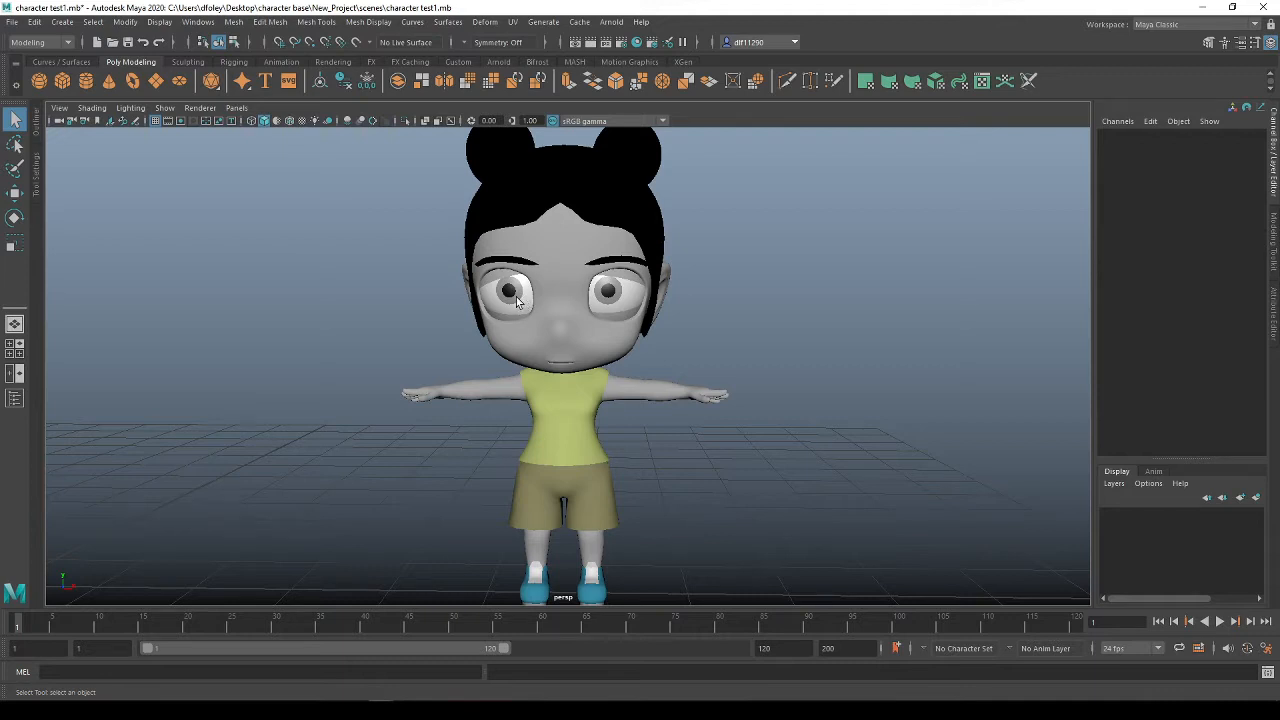
pyautogui.scroll(-4, 600, 437)
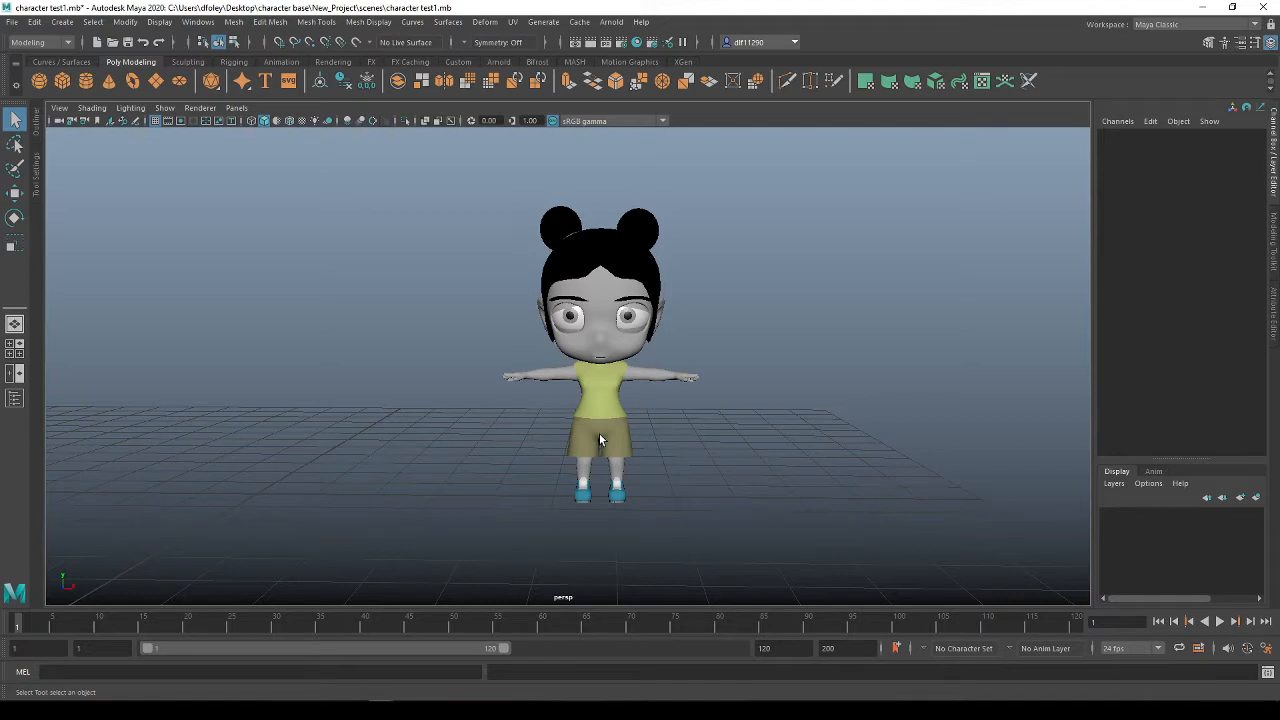
pyautogui.scroll(5, 665, 295)
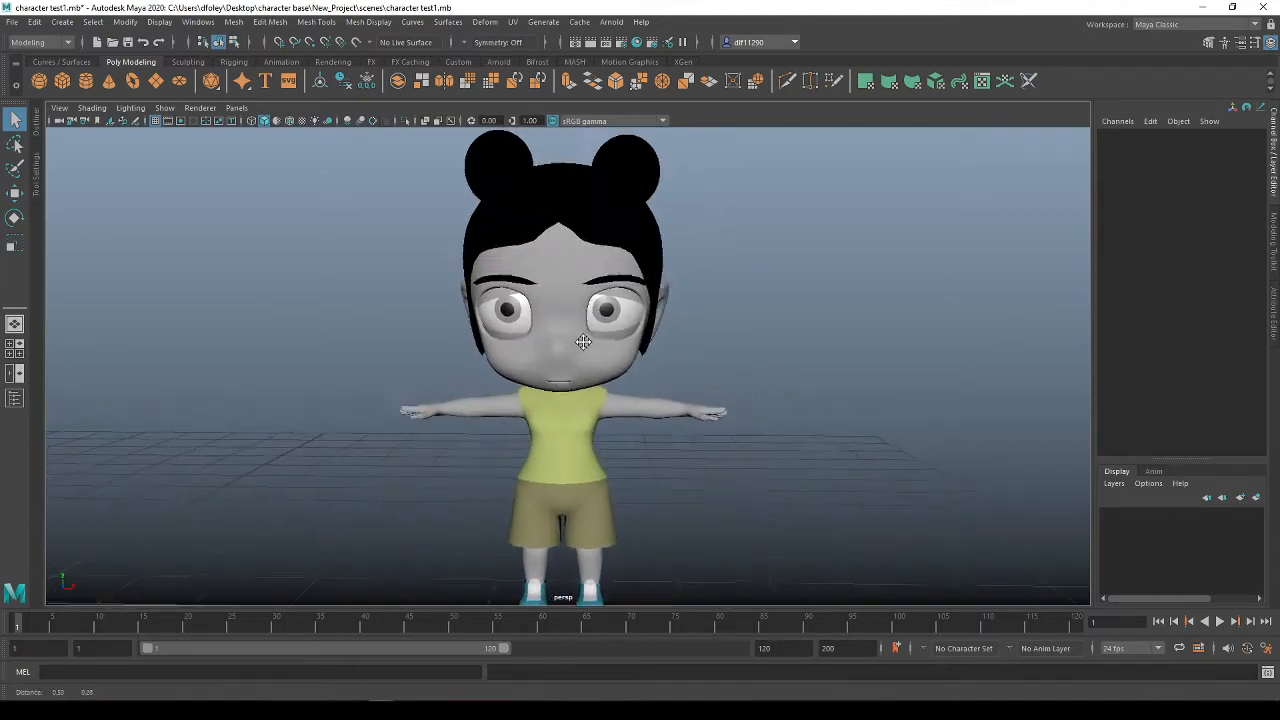
pyautogui.moveTo(530, 395)
pyautogui.keyDown('alt'); pyautogui.mouseDown()
pyautogui.moveTo(545, 393)
pyautogui.moveTo(495, 390)
pyautogui.moveTo(516, 391)
pyautogui.mouseUp(); pyautogui.keyUp('alt')
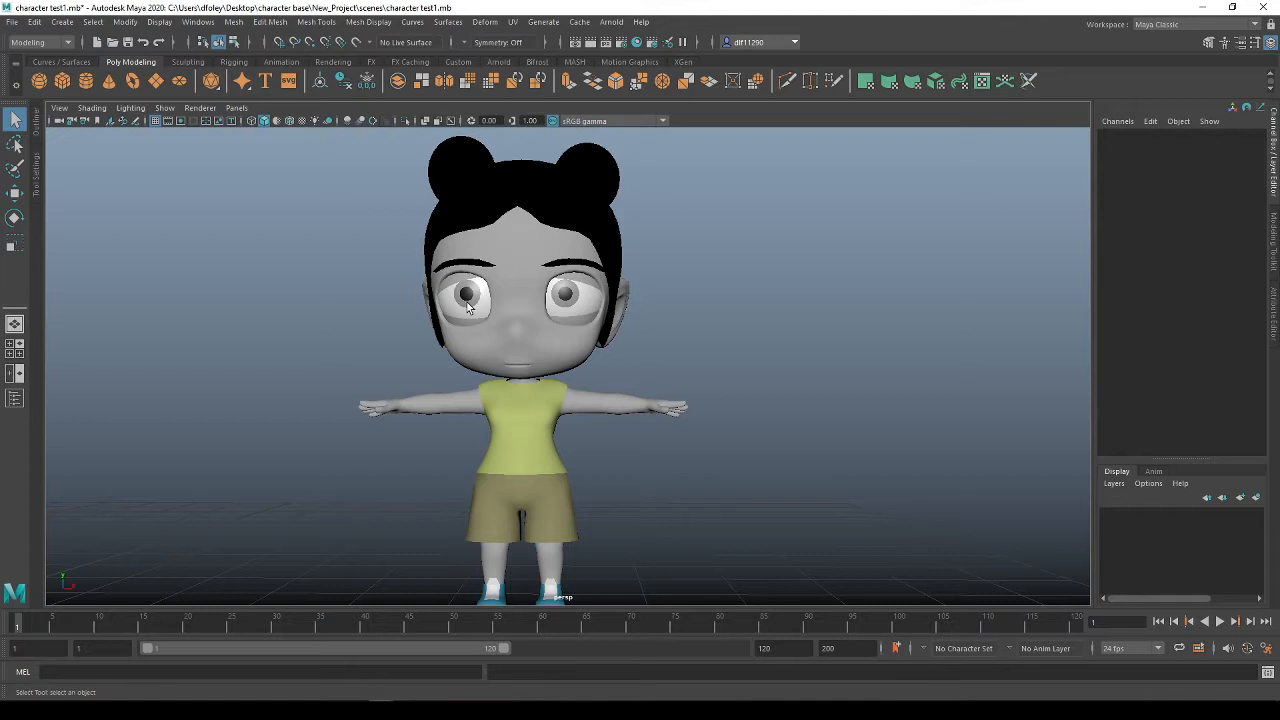
# Detach the girl's skin mesh along a full edge loop around the neck
pyautogui.click(521, 308)
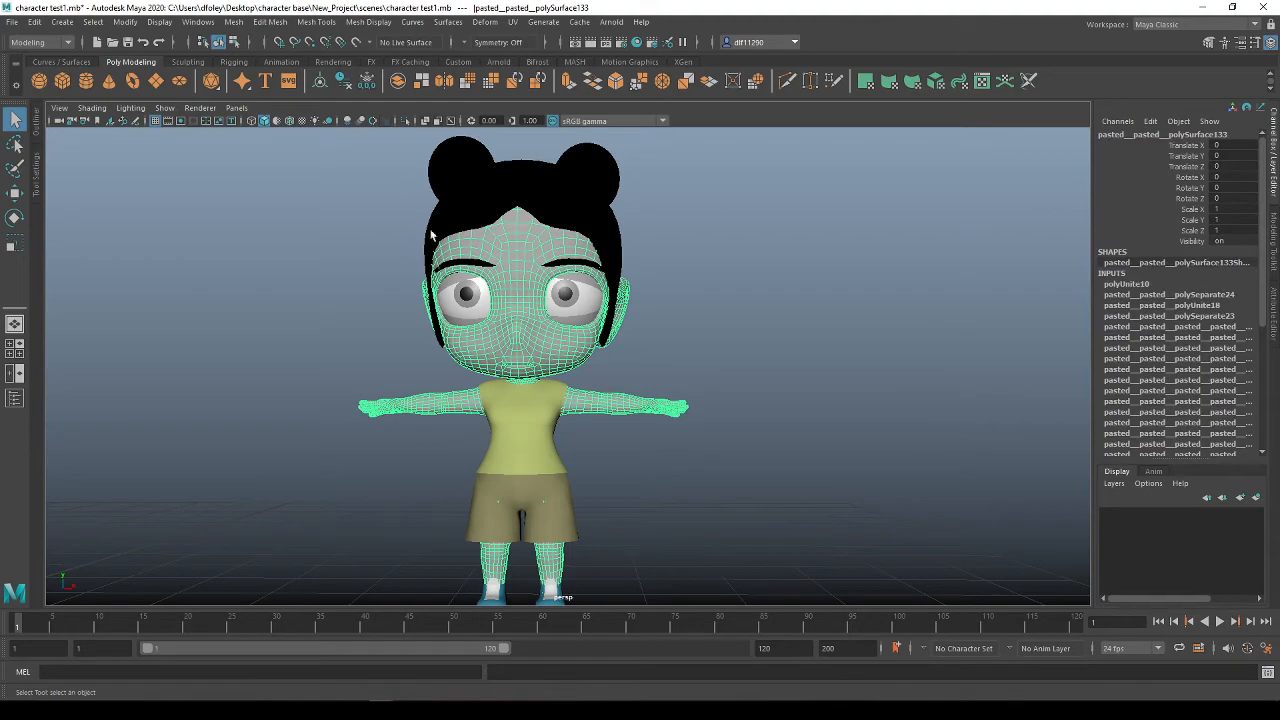
pyautogui.scroll(10, 432, 234)
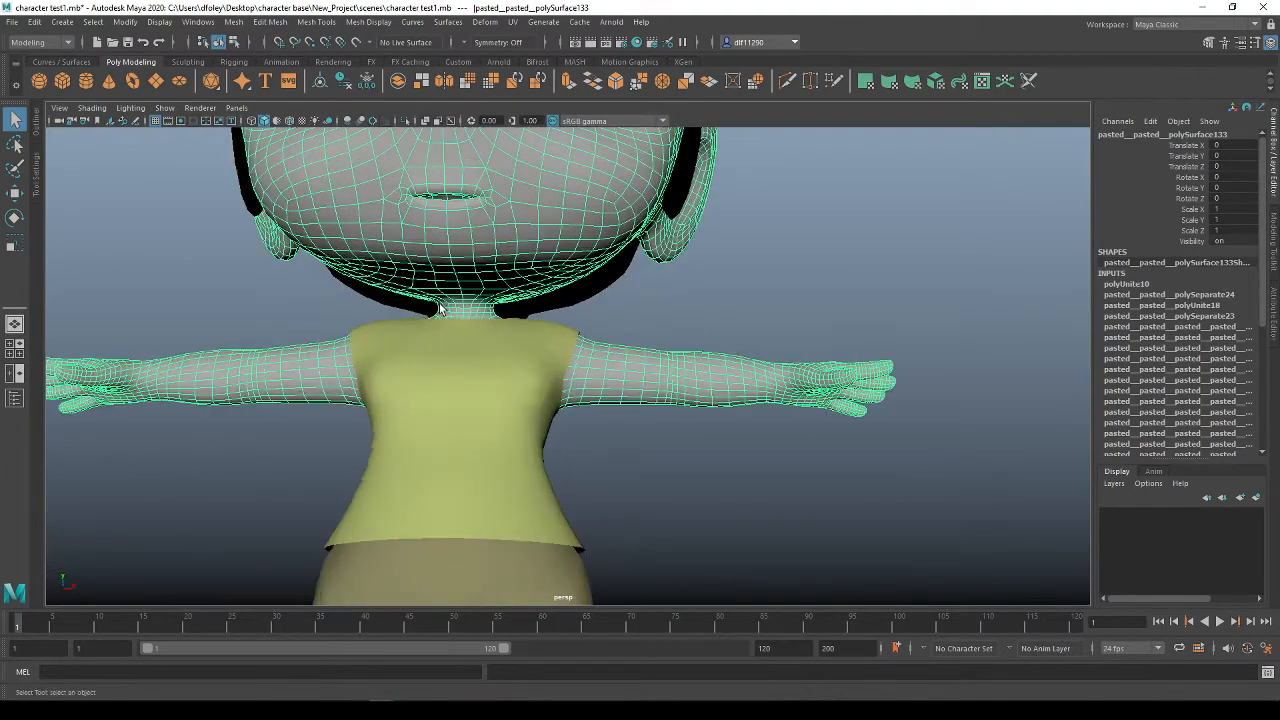
pyautogui.scroll(3, 440, 308)
pyautogui.moveTo(466, 340); pyautogui.dragTo(463, 302, button='right')
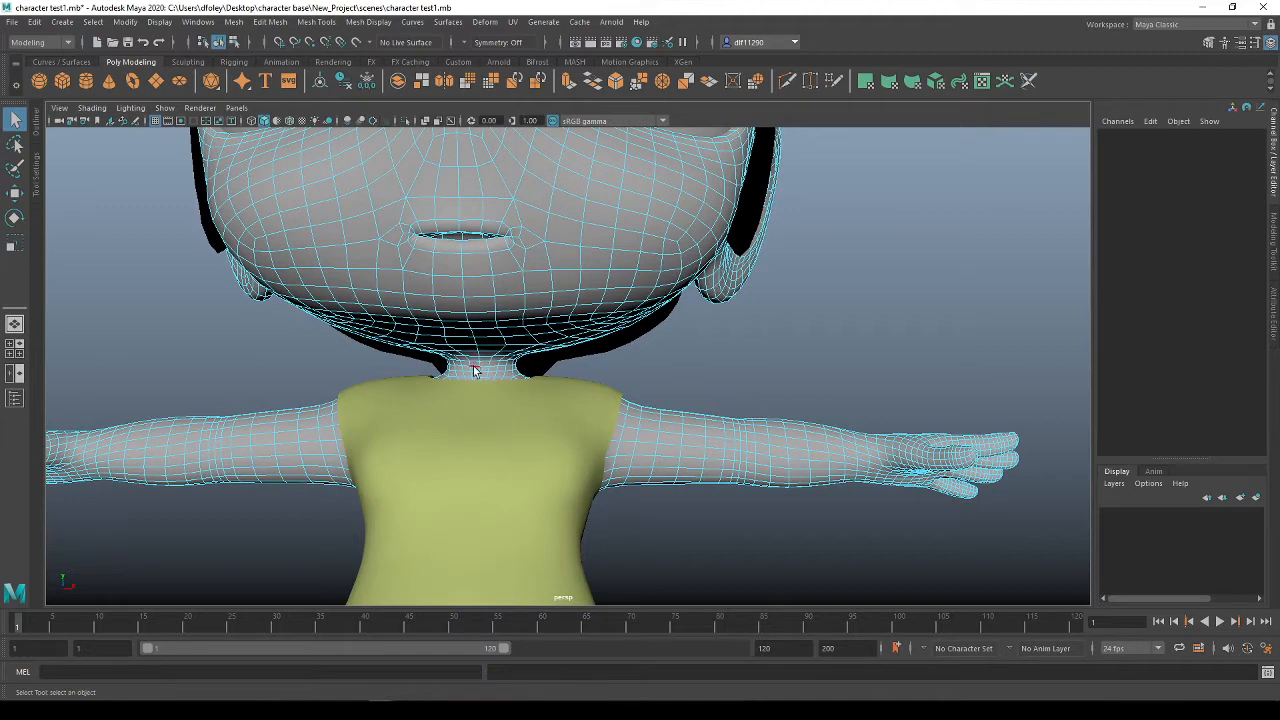
pyautogui.doubleClick(475, 370)
pyautogui.scroll(1, 462, 368)
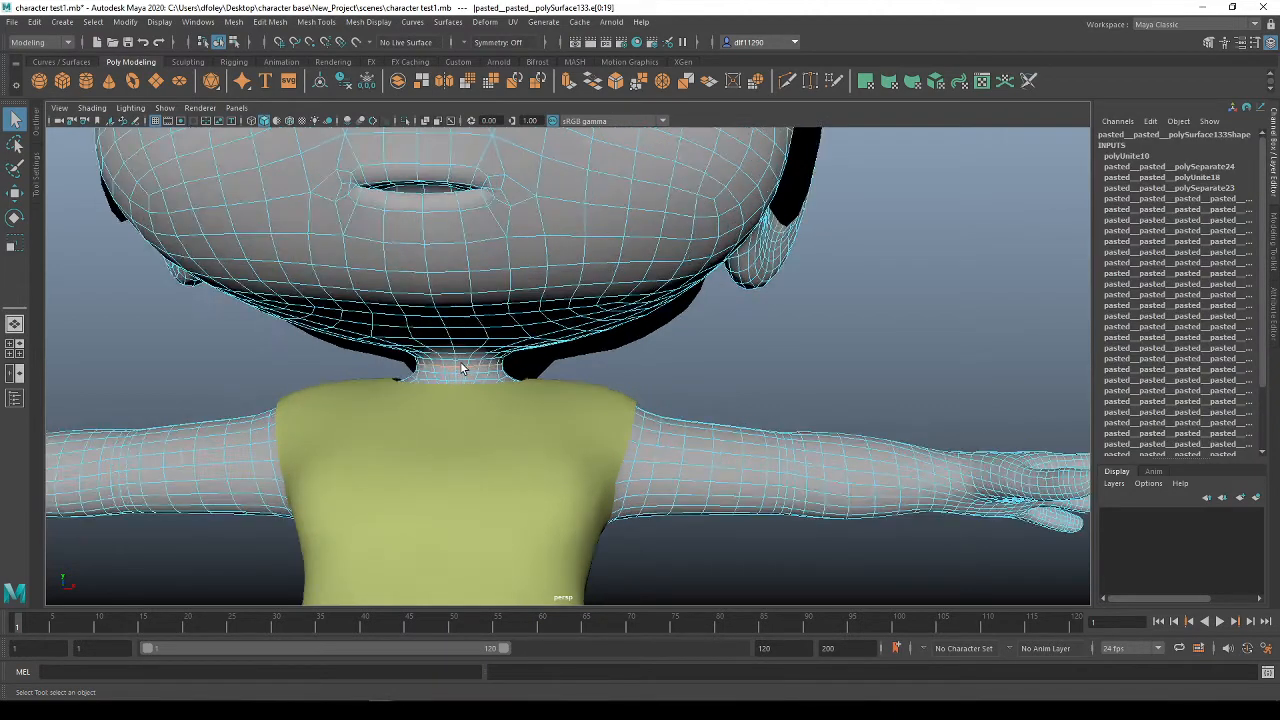
pyautogui.scroll(1, 462, 368)
pyautogui.scroll(-5, 418, 372)
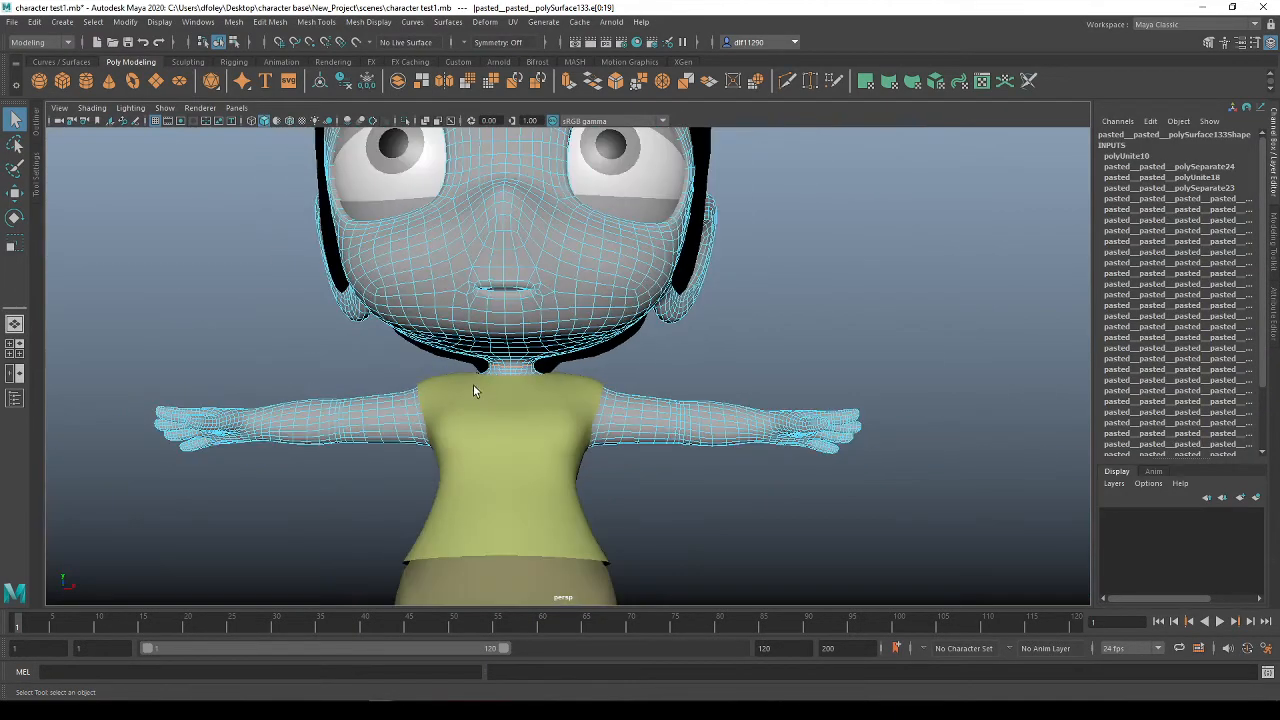
pyautogui.scroll(2, 510, 471)
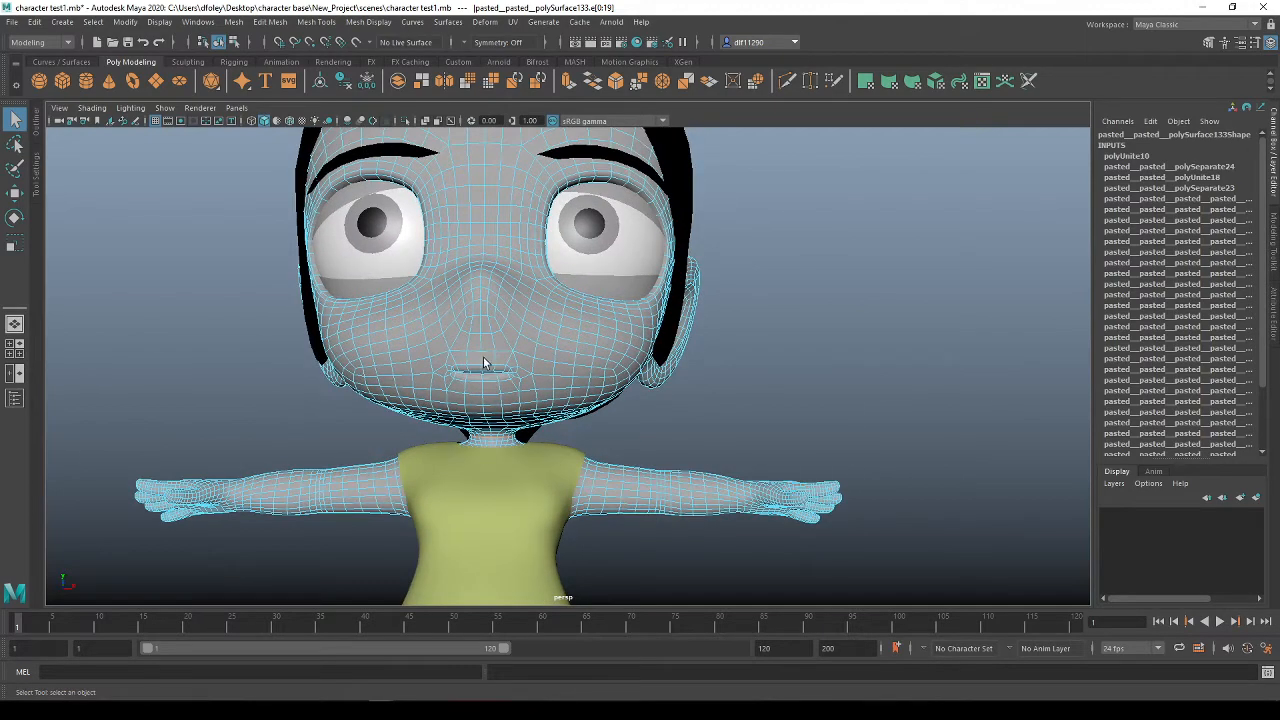
pyautogui.keyDown('alt'); pyautogui.moveTo(517, 427); pyautogui.dragTo(480, 431); pyautogui.keyUp('alt')
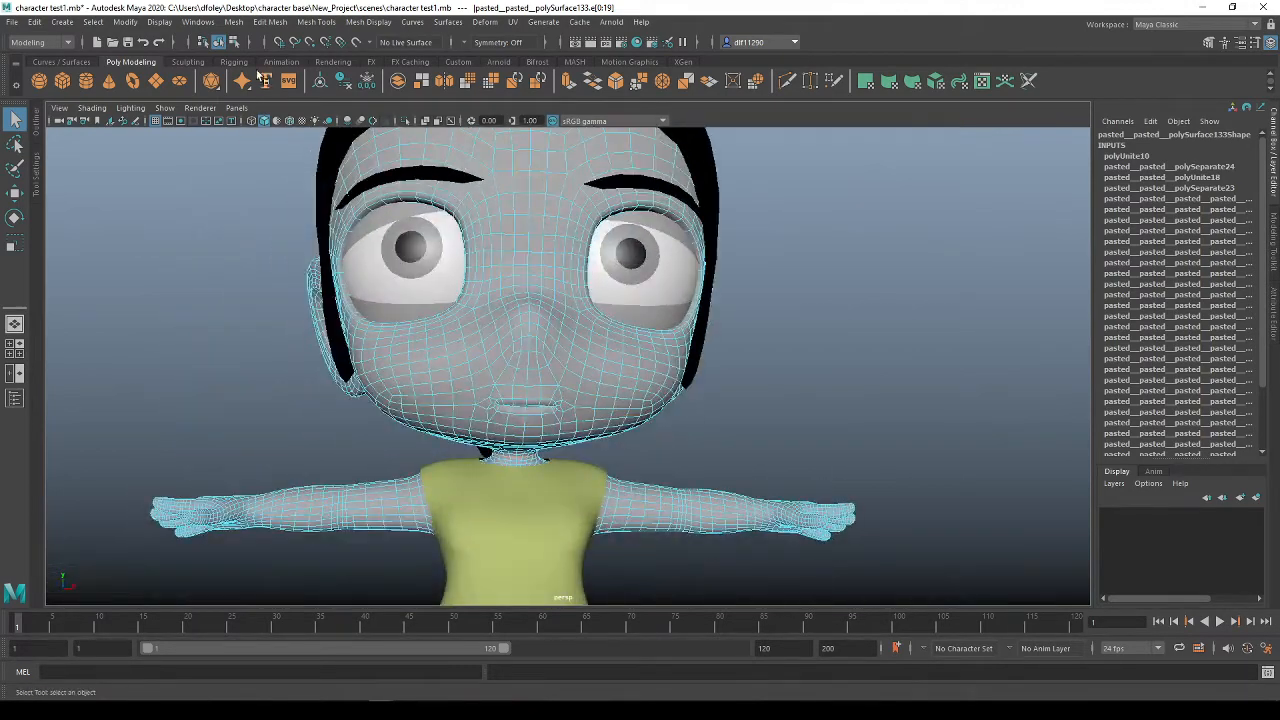
pyautogui.click(268, 22)
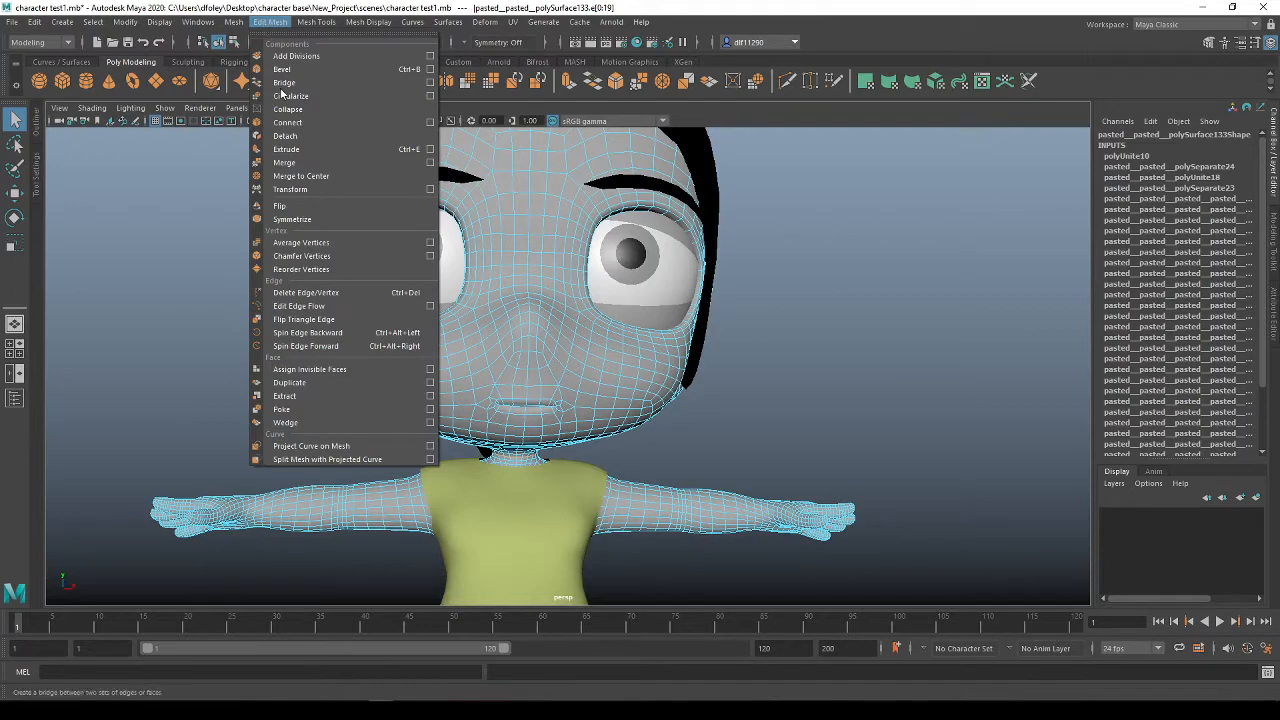
pyautogui.click(289, 136)
# Return to object mode, separate the girl's skin mesh into head and body objects, and check each piece
pyautogui.moveTo(494, 388); pyautogui.dragTo(577, 341, button='right')
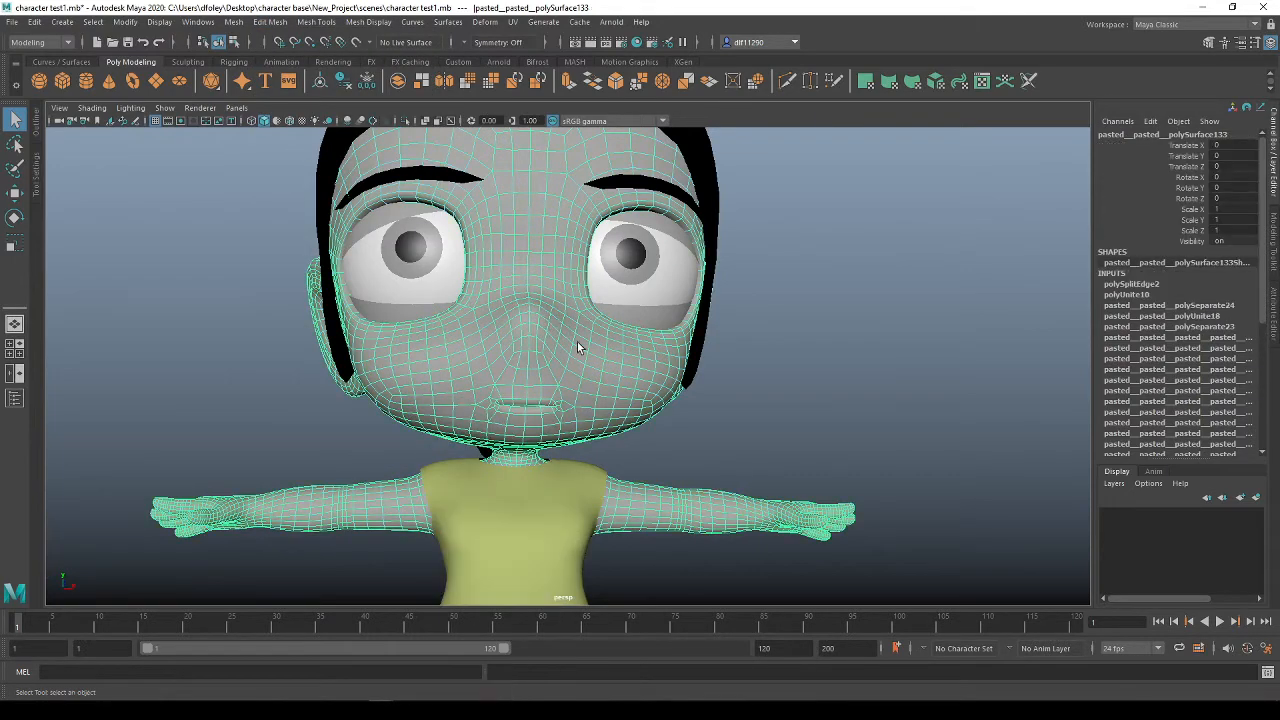
pyautogui.click(233, 22)
pyautogui.click(262, 83)
pyautogui.scroll(-2, 450, 380)
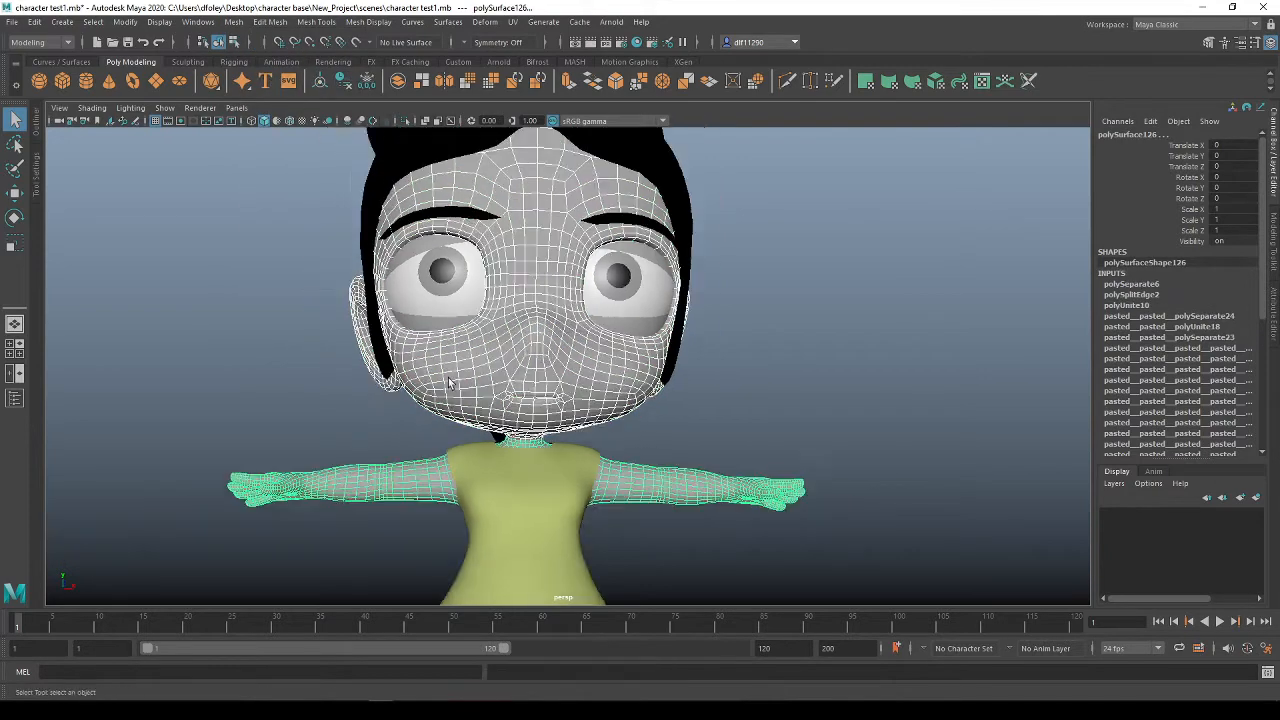
pyautogui.click(545, 343)
pyautogui.click(655, 493)
pyautogui.scroll(-3, 654, 496)
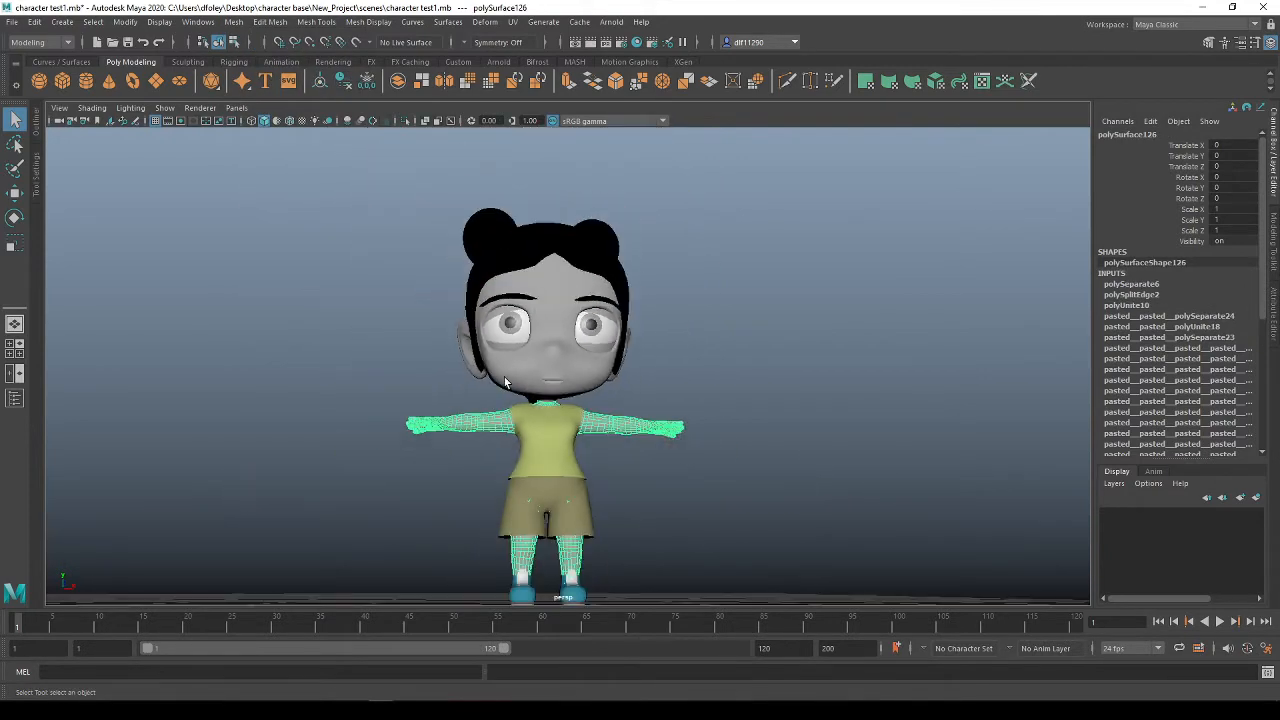
pyautogui.keyDown('alt'); pyautogui.moveTo(641, 380); pyautogui.dragTo(600, 397); pyautogui.keyUp('alt')
pyautogui.click(608, 352)
pyautogui.moveTo(600, 345)
pyautogui.keyDown('alt'); pyautogui.mouseDown()
pyautogui.moveTo(577, 315)
pyautogui.moveTo(582, 336)
pyautogui.mouseUp(); pyautogui.keyUp('alt')
# Copy and paste the girl's head with its eyes and eyebrows, leaving the hair and body out of the selection
pyautogui.scroll(2, 582, 336)
pyautogui.scroll(2, 580, 337)
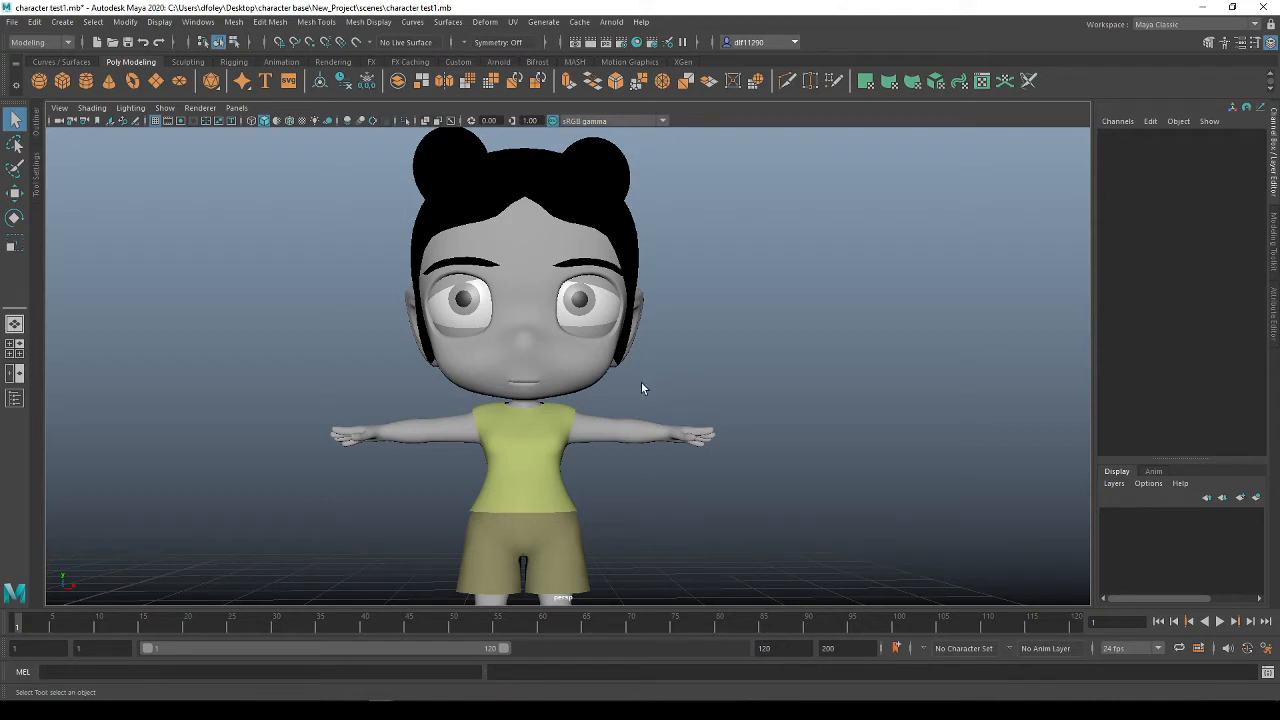
pyautogui.moveTo(671, 398); pyautogui.dragTo(324, 222)
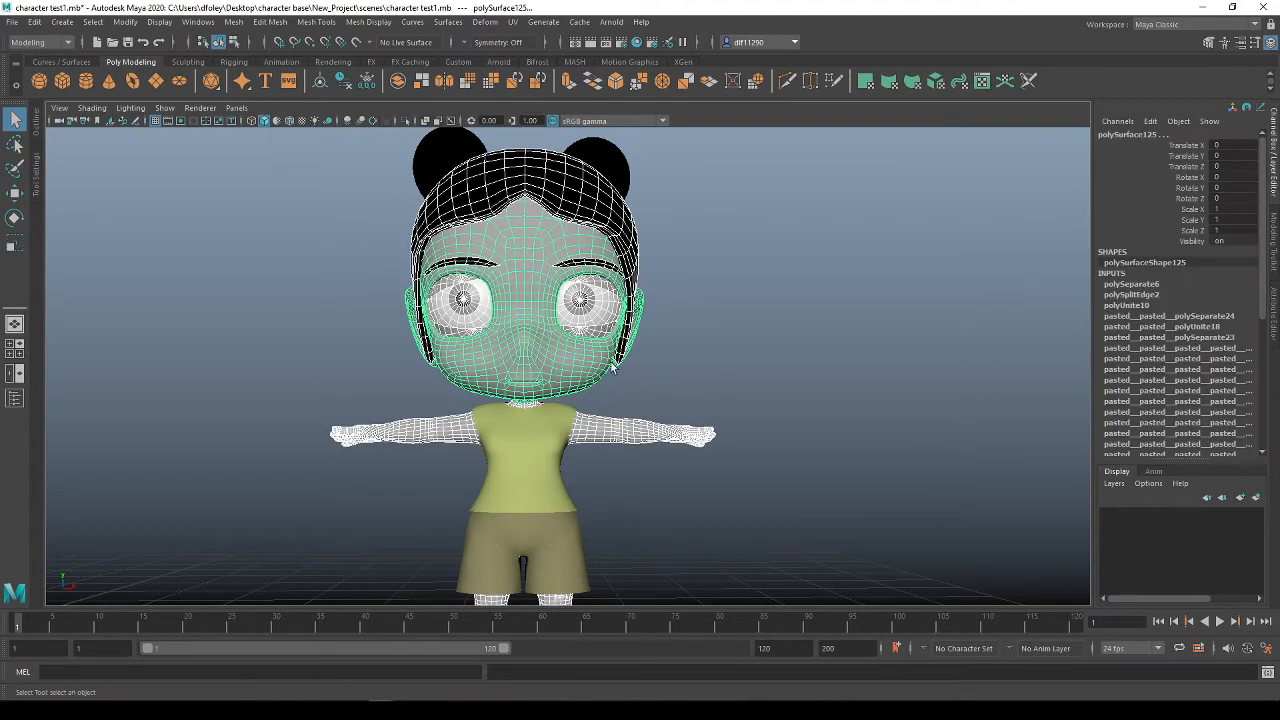
pyautogui.keyDown('ctrl'); pyautogui.click(597, 192); pyautogui.keyUp('ctrl')
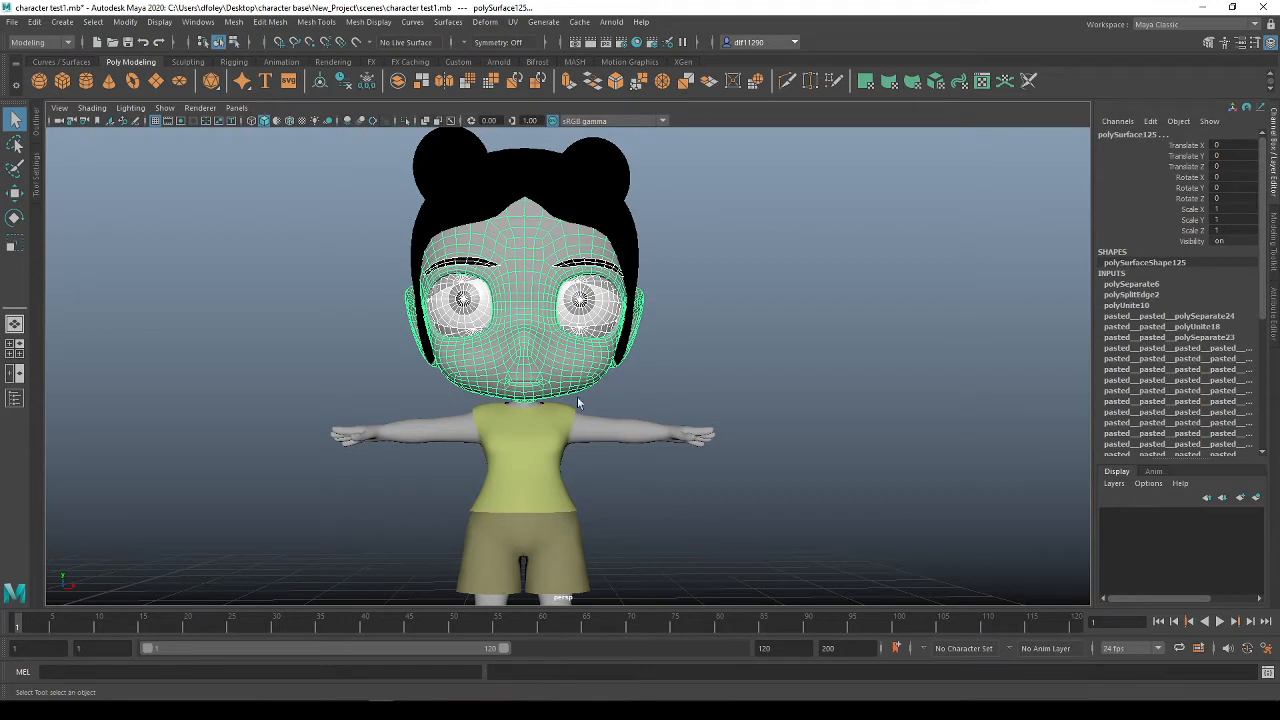
pyautogui.scroll(-5, 577, 396)
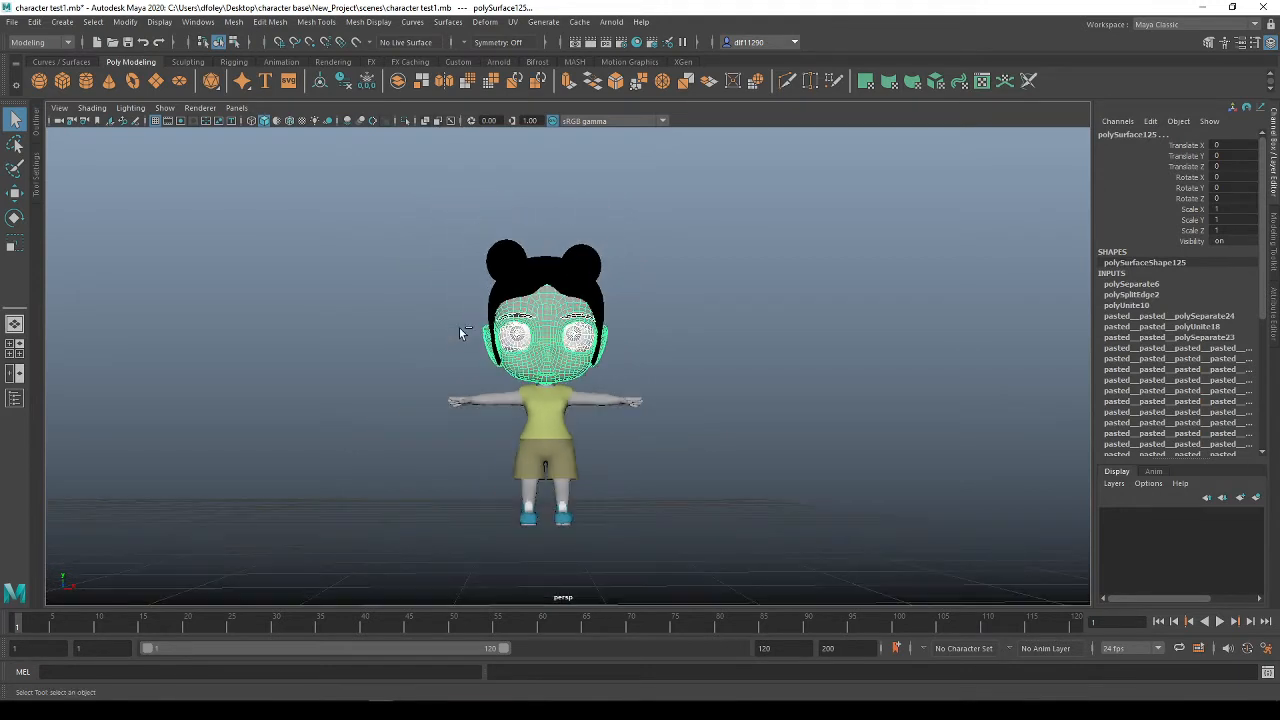
pyautogui.hotkey('ctrl', 'c')
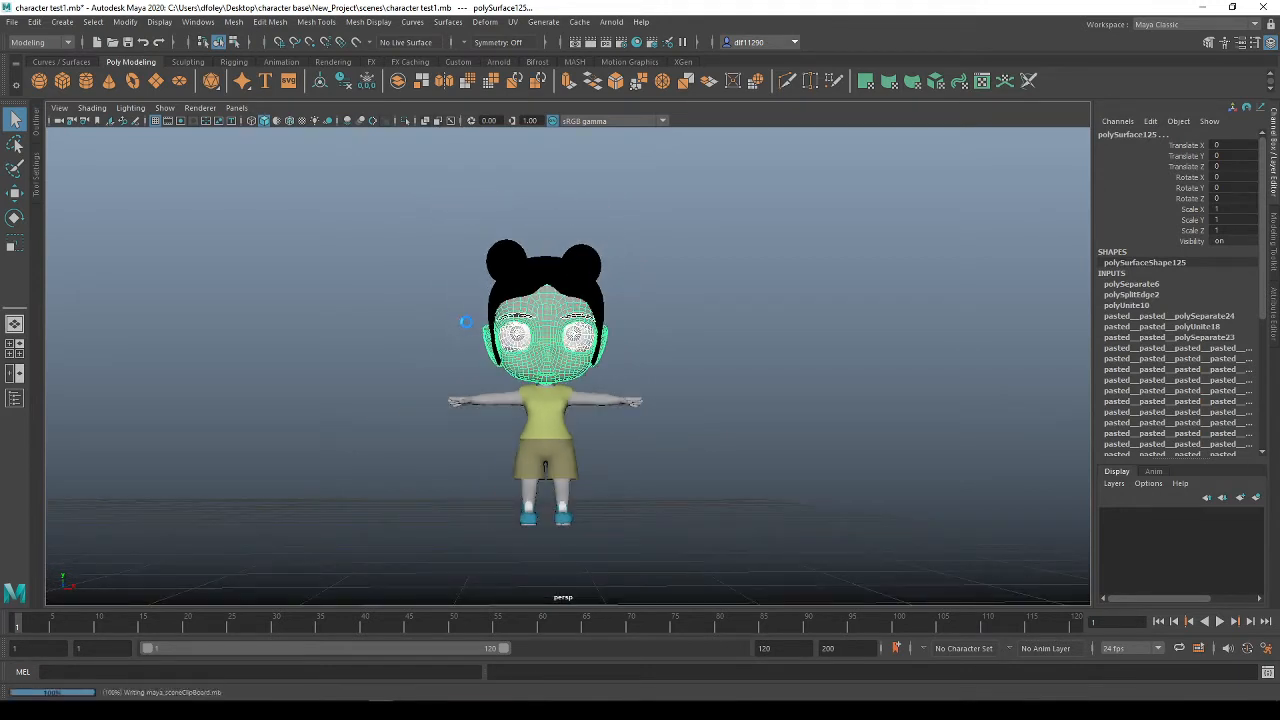
pyautogui.hotkey('ctrl', 'v')
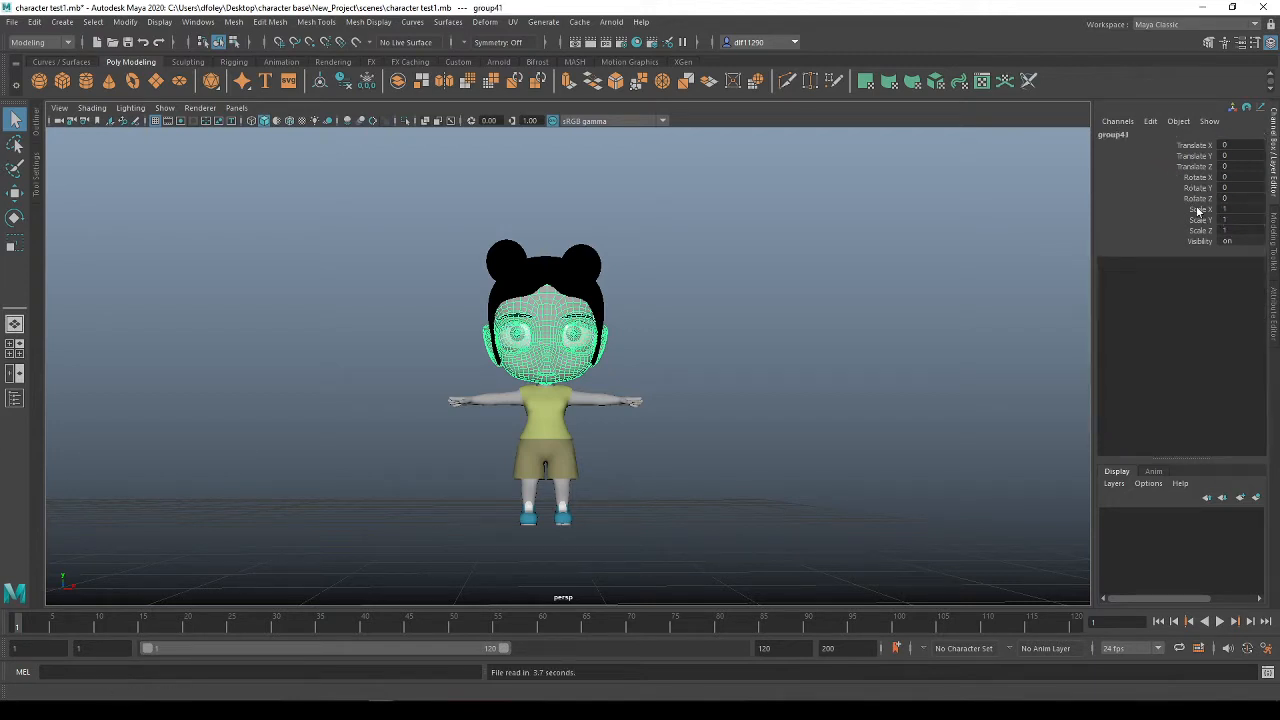
# Try to move the pasted head group along the X axis away from the girl
pyautogui.keyDown('alt'); pyautogui.moveTo(596, 453); pyautogui.dragTo(504, 469, button='middle'); pyautogui.keyUp('alt')
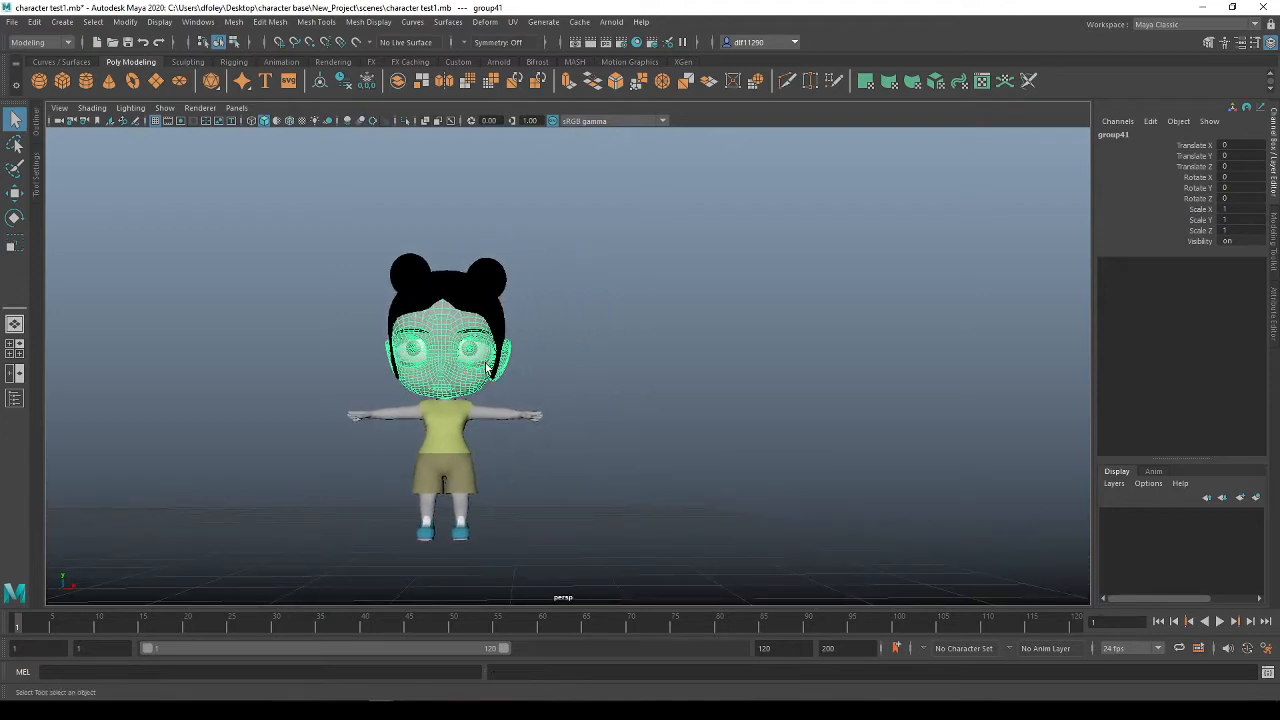
pyautogui.scroll(-5, 487, 370)
pyautogui.press('w')
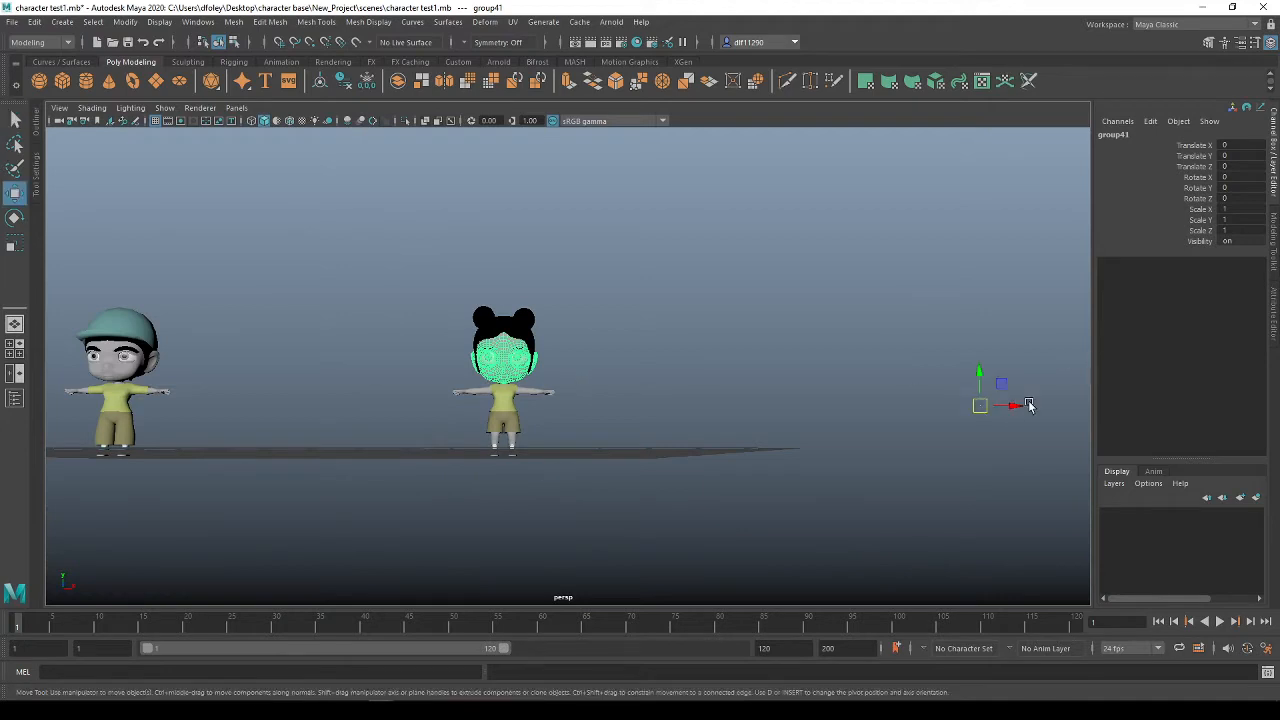
pyautogui.moveTo(1030, 405); pyautogui.dragTo(1070, 403)
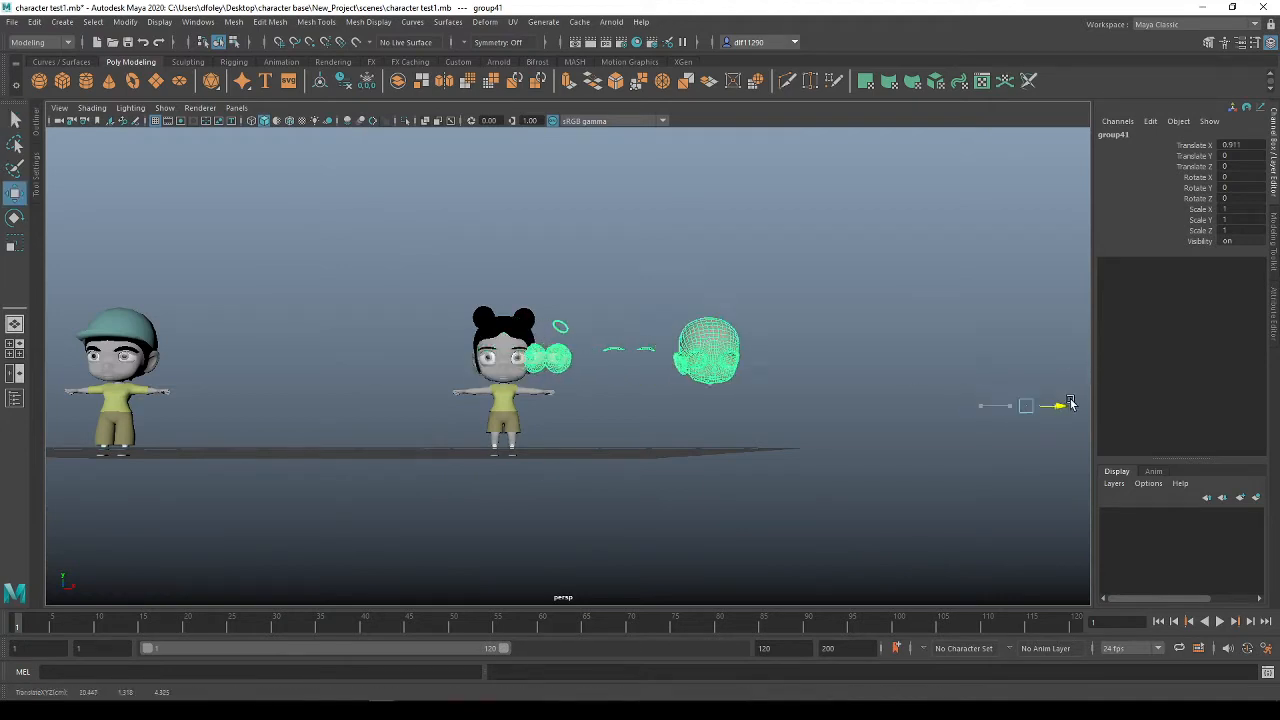
pyautogui.hotkey('ctrl', 'z')
pyautogui.hotkey('ctrl', 'z')
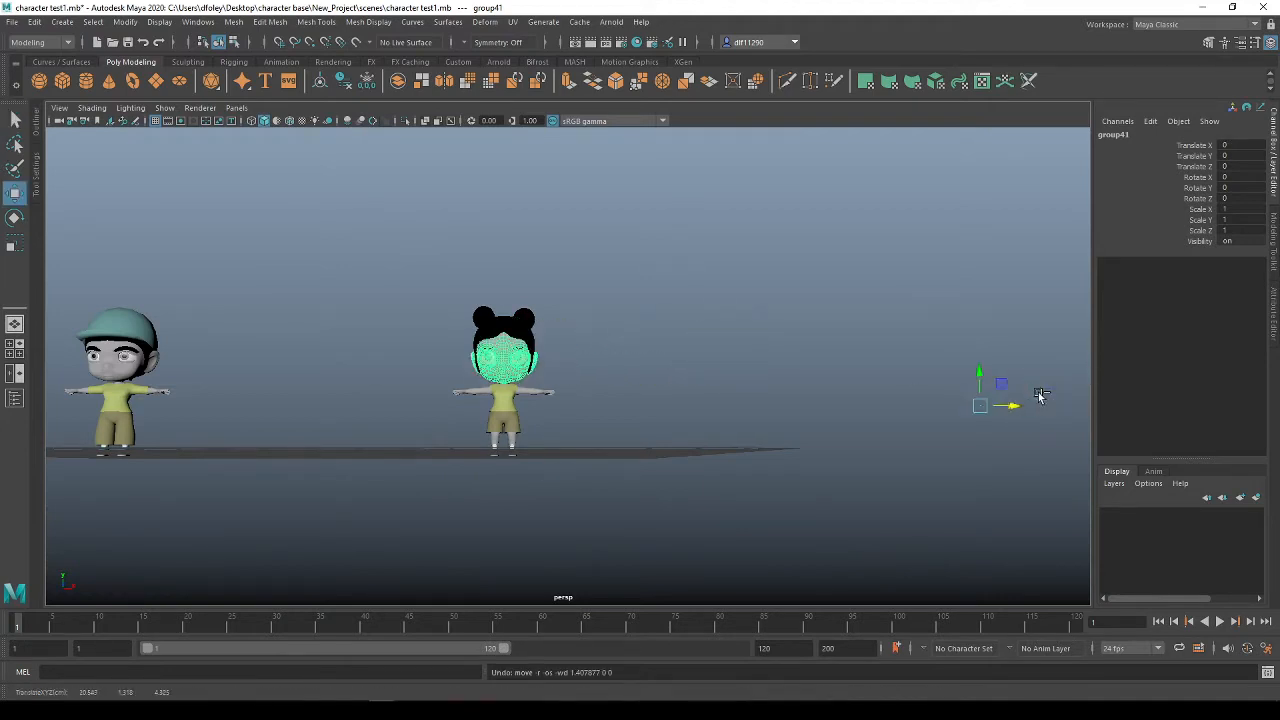
# Select the pasted head, eyes, eyelids and eyebrows individually and move them together along X to about 2.804, beside the girl
pyautogui.scroll(8, 588, 375)
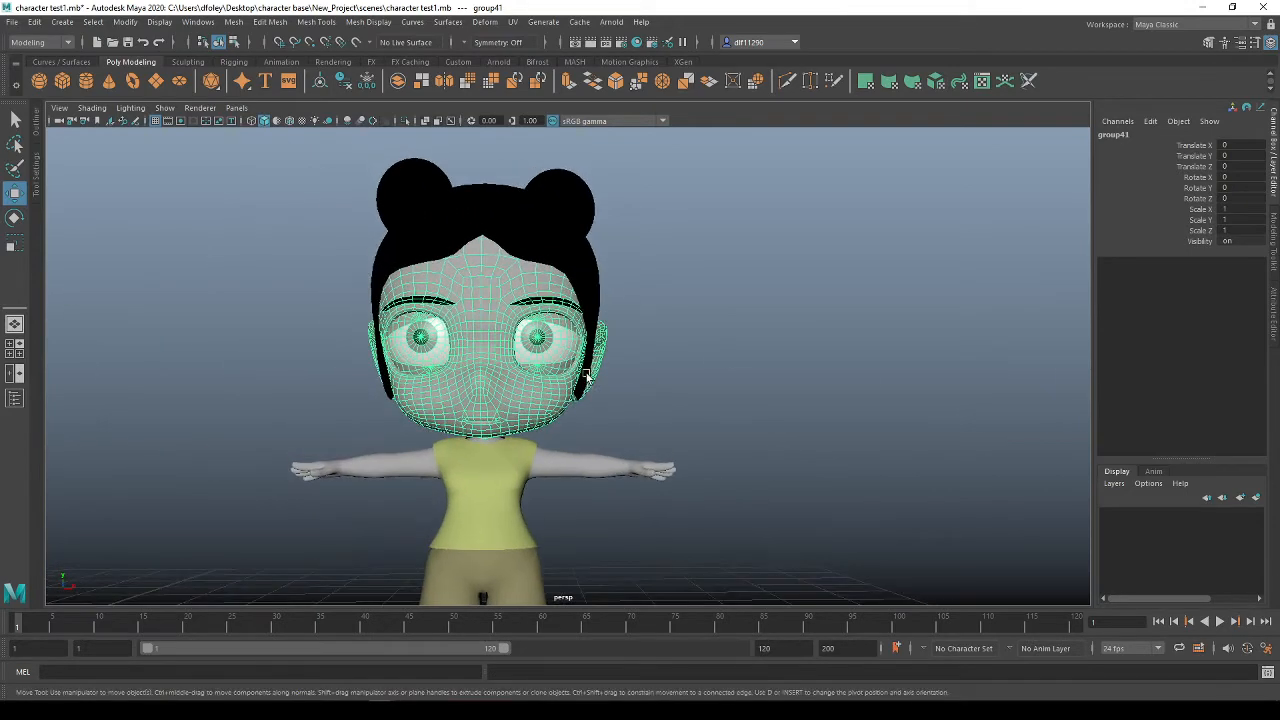
pyautogui.click(669, 389)
pyautogui.click(535, 411)
pyautogui.scroll(3, 545, 375)
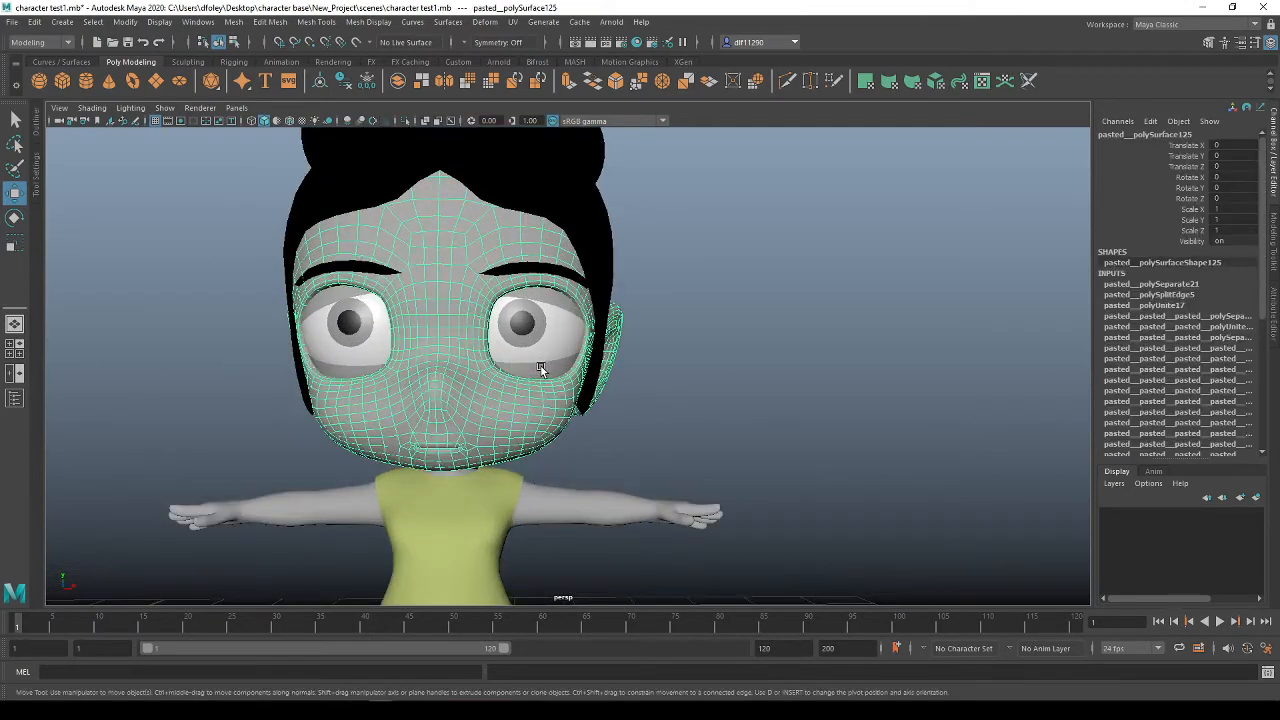
pyautogui.keyDown('shift'); pyautogui.click(541, 368); pyautogui.keyUp('shift')
pyautogui.keyDown('shift'); pyautogui.click(541, 333); pyautogui.keyUp('shift')
pyautogui.keyDown('shift'); pyautogui.click(567, 304); pyautogui.keyUp('shift')
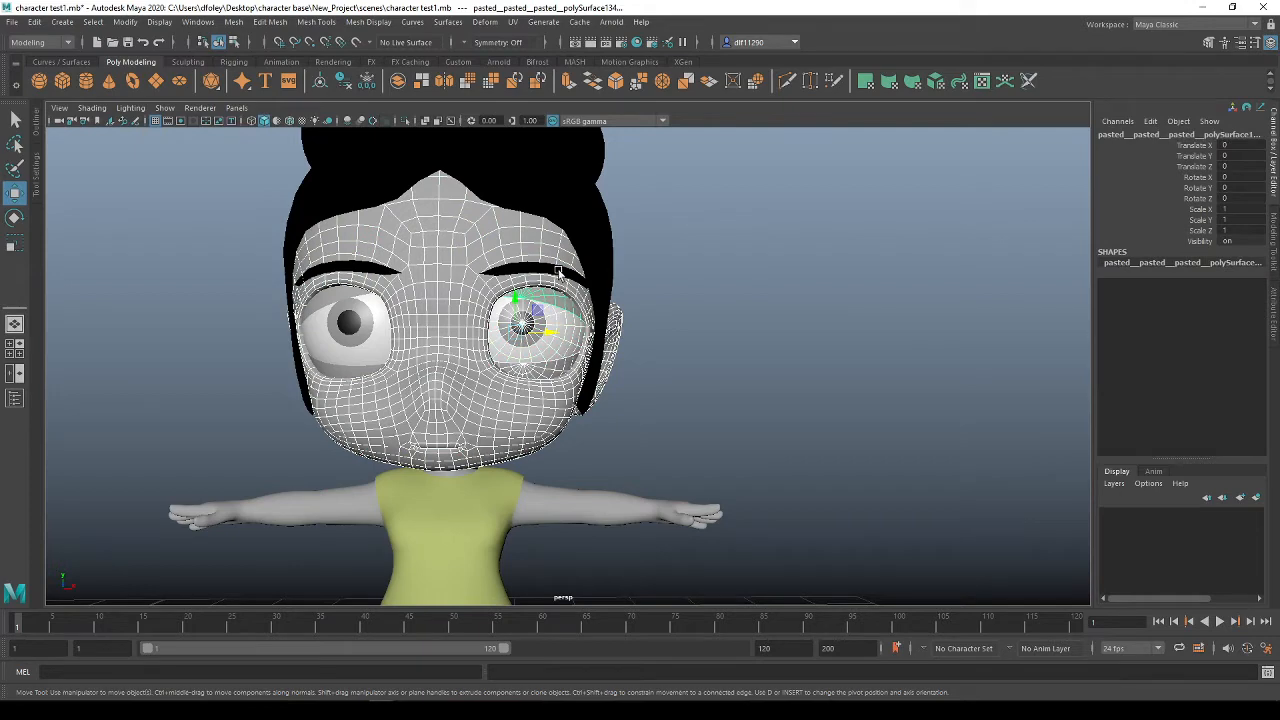
pyautogui.click(370, 276)
pyautogui.keyDown('shift'); pyautogui.click(336, 300); pyautogui.keyUp('shift')
pyautogui.keyDown('shift'); pyautogui.click(337, 378); pyautogui.keyUp('shift')
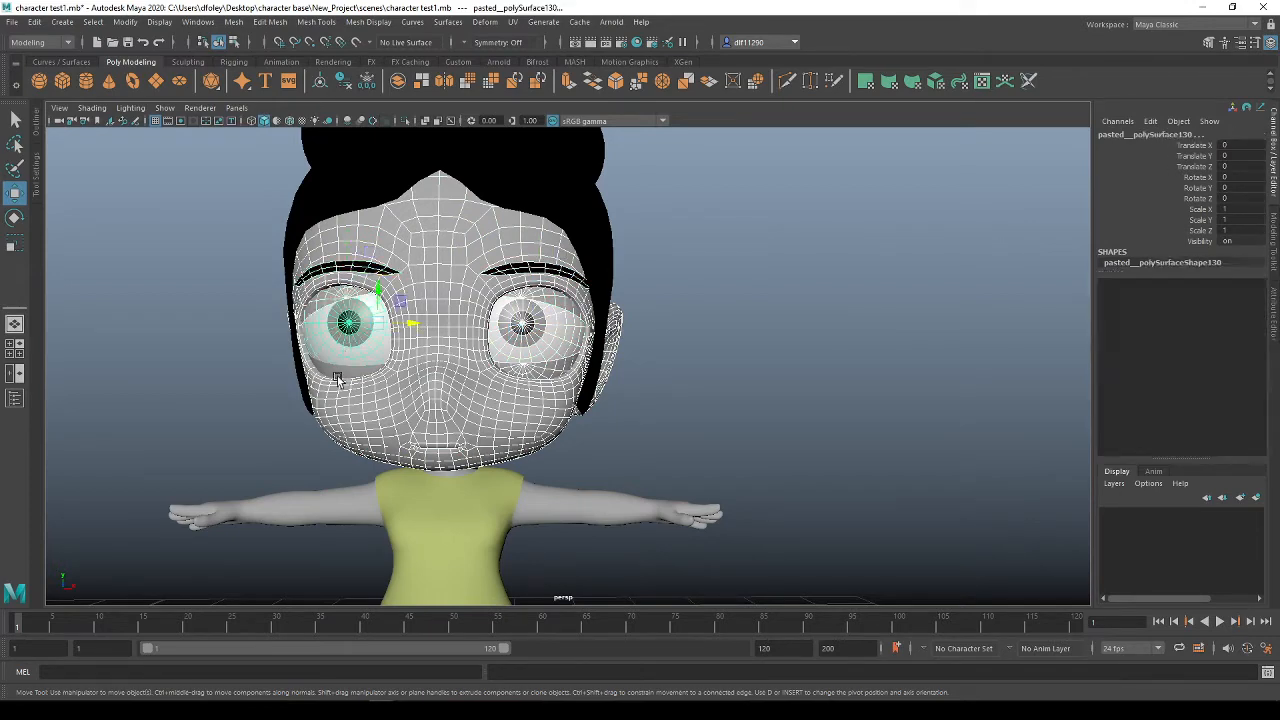
pyautogui.hotkey('ctrl', 'c')
pyautogui.hotkey('ctrl', 'v')
pyautogui.scroll(-5, 393, 348)
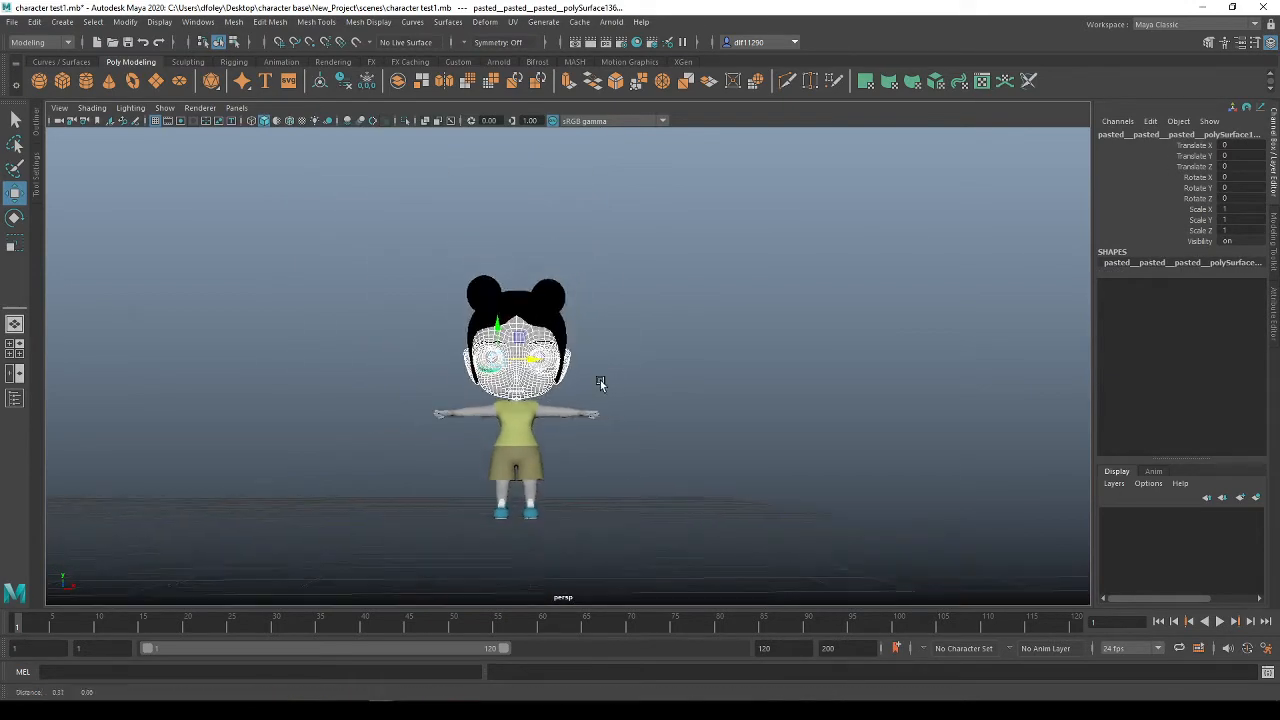
pyautogui.keyDown('alt'); pyautogui.moveTo(600, 383); pyautogui.dragTo(499, 401, button='middle'); pyautogui.keyUp('alt')
pyautogui.moveTo(431, 380); pyautogui.dragTo(575, 390)
pyautogui.keyDown('alt'); pyautogui.moveTo(461, 436); pyautogui.dragTo(563, 417, button='middle'); pyautogui.keyUp('alt')
pyautogui.scroll(6, 474, 334)
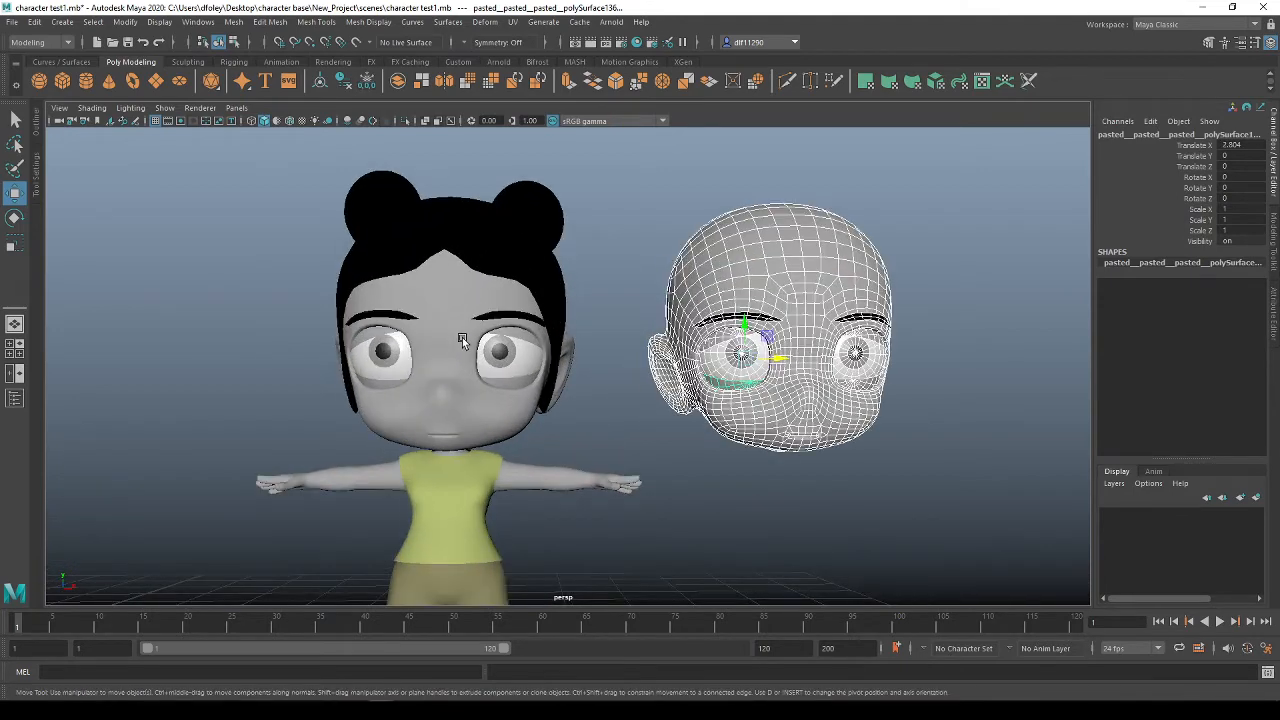
pyautogui.keyDown('alt'); pyautogui.moveTo(462, 340); pyautogui.dragTo(507, 367, button='middle'); pyautogui.keyUp('alt')
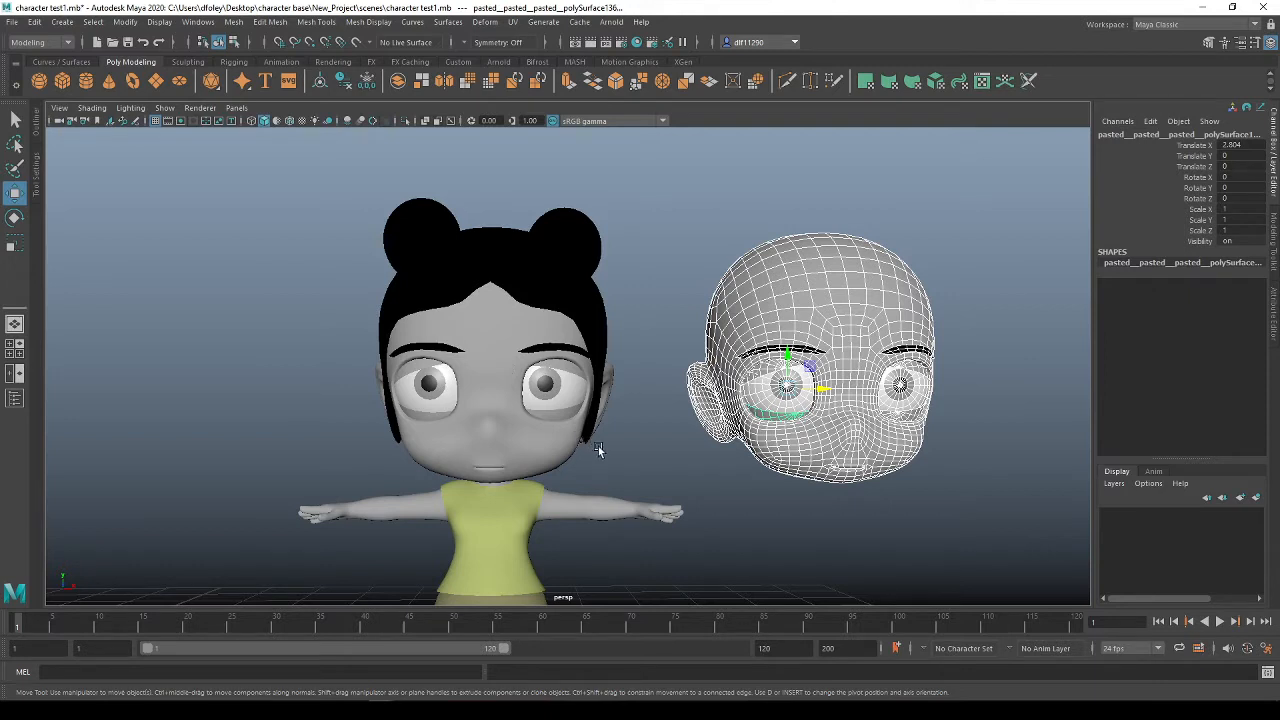
# Select the girl's head with its eyes and eyebrows, then copy and paste it in place
pyautogui.moveTo(598, 446); pyautogui.dragTo(332, 374)
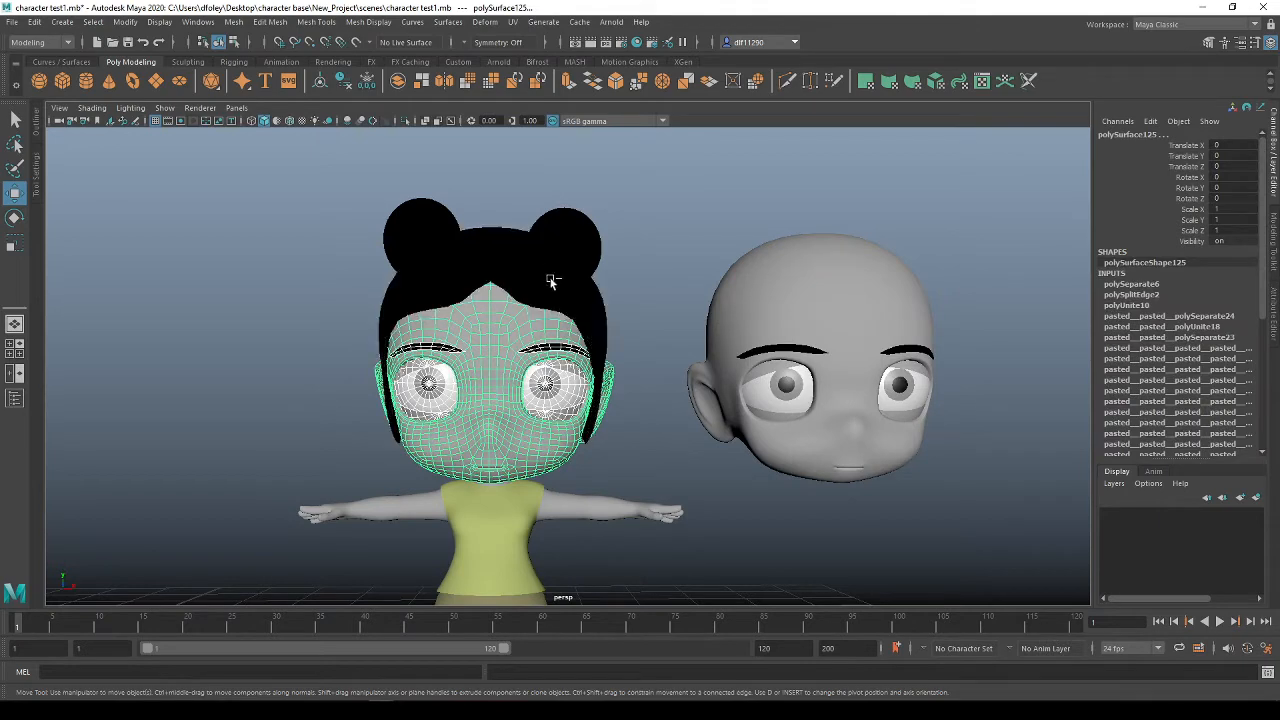
pyautogui.scroll(-3, 474, 398)
pyautogui.keyDown('alt'); pyautogui.moveTo(557, 383); pyautogui.dragTo(460, 335, button='middle'); pyautogui.keyUp('alt')
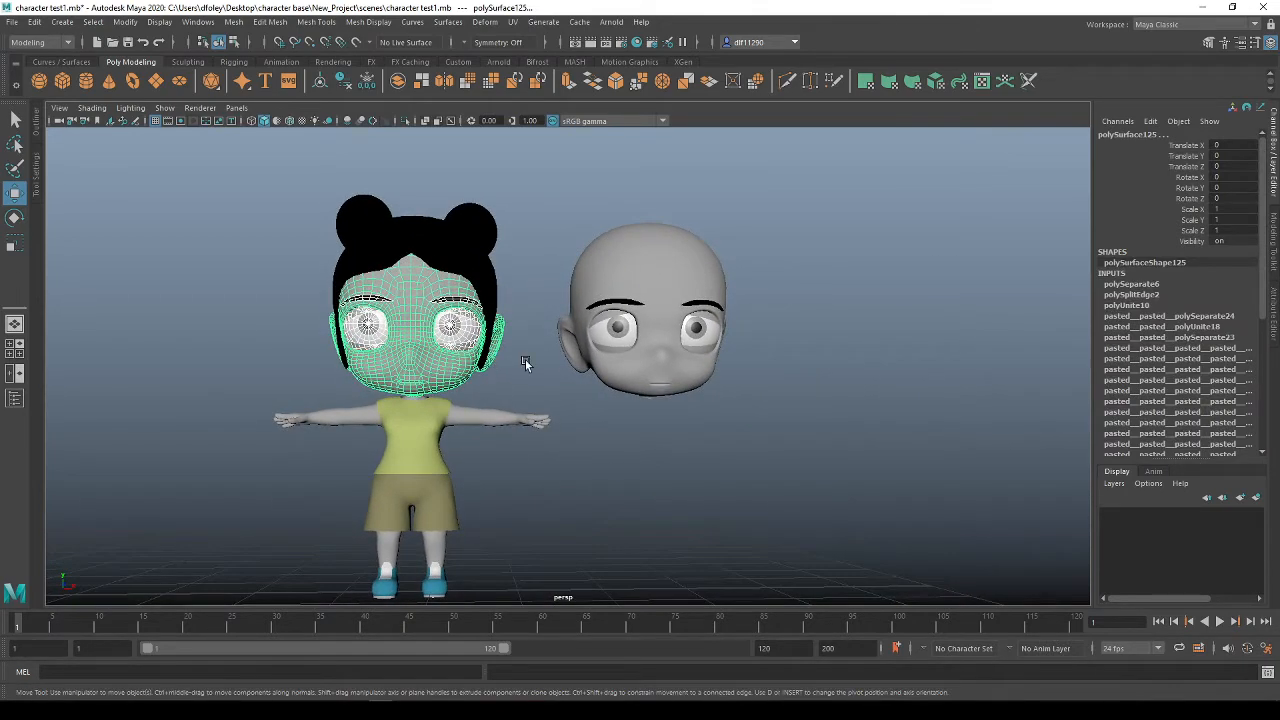
pyautogui.scroll(1, 515, 367)
pyautogui.hotkey('ctrl', 'c')
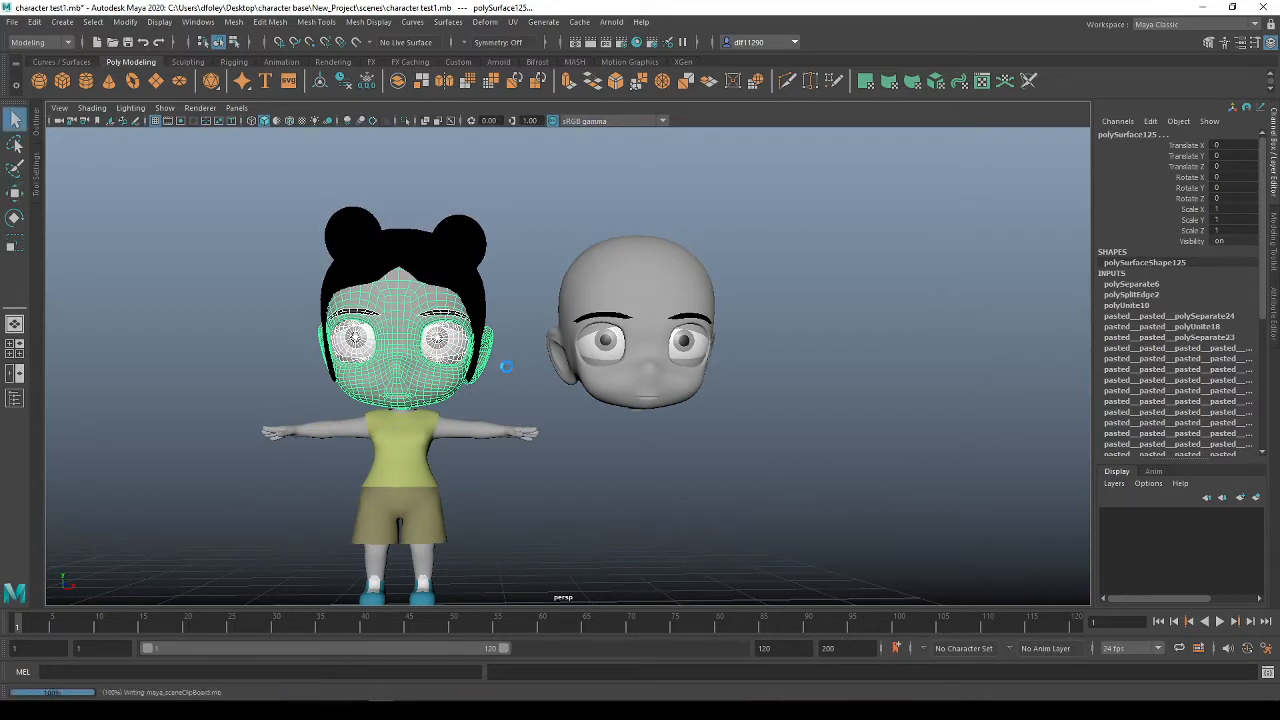
pyautogui.hotkey('ctrl', 'v')
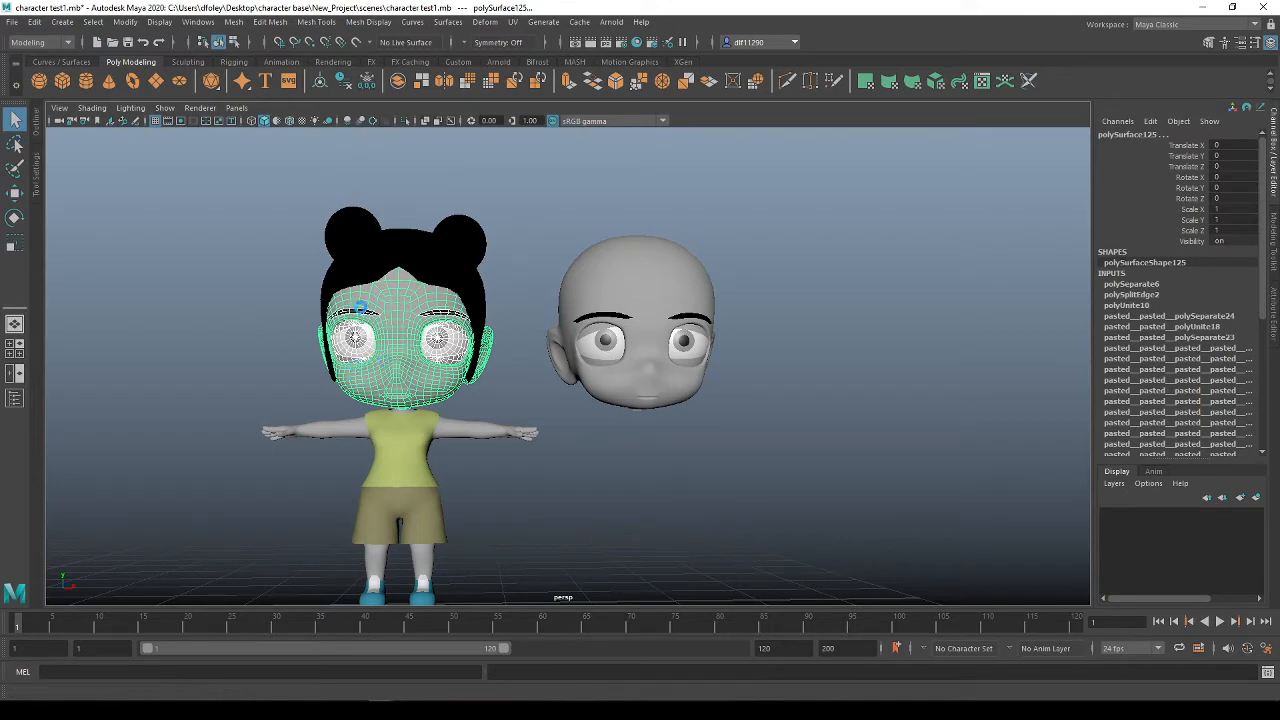
# Select the pasted head piece by piece, adding its eyes, eyelids and both eyebrows for moving
pyautogui.press('w')
pyautogui.scroll(4, 197, 297)
pyautogui.press('Up')
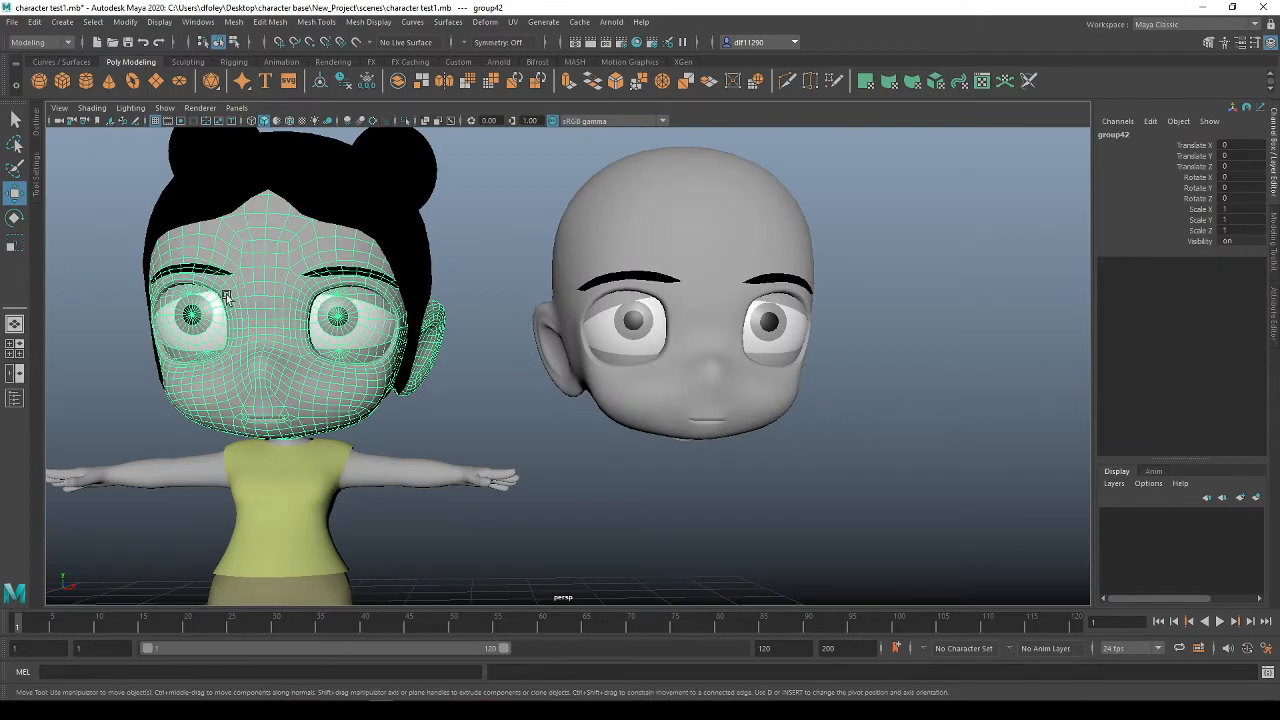
pyautogui.scroll(-2, 329, 371)
pyautogui.keyDown('alt'); pyautogui.moveTo(400, 363); pyautogui.dragTo(455, 397, button='middle'); pyautogui.keyUp('alt')
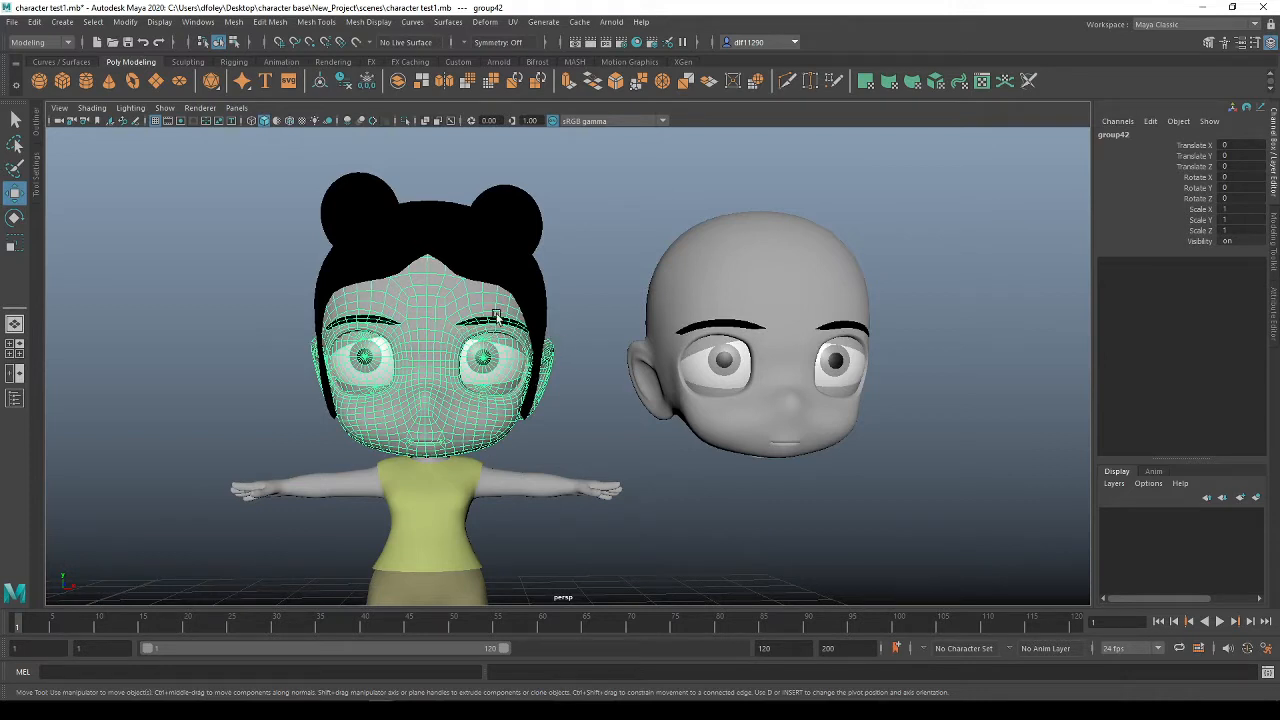
pyautogui.click(456, 423)
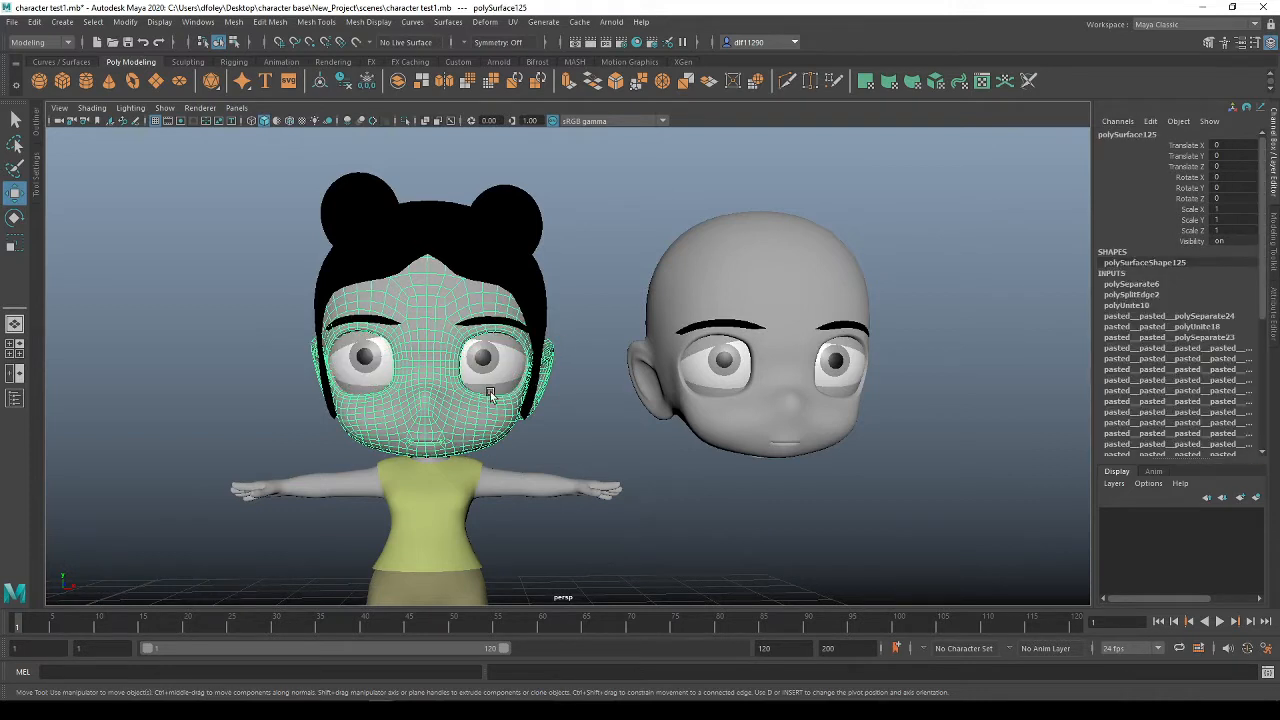
pyautogui.click(496, 376)
pyautogui.click(494, 375)
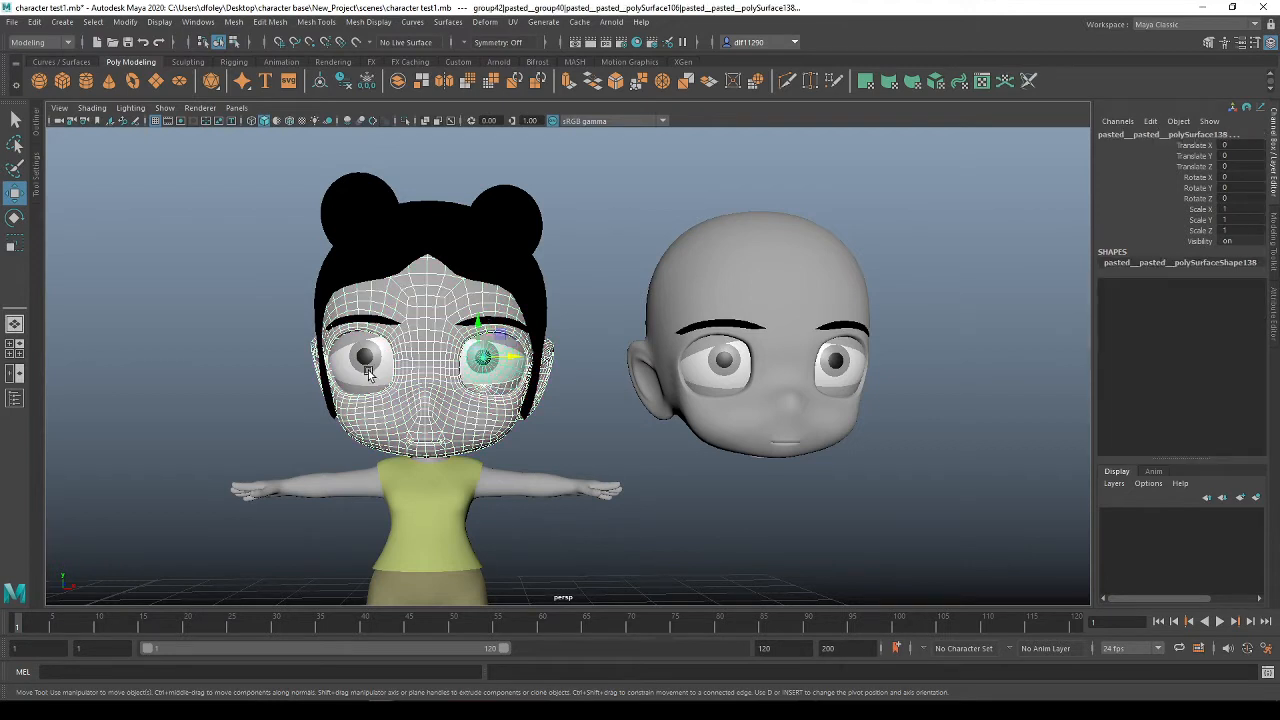
pyautogui.click(356, 388)
pyautogui.click(356, 388)
pyautogui.click(351, 348)
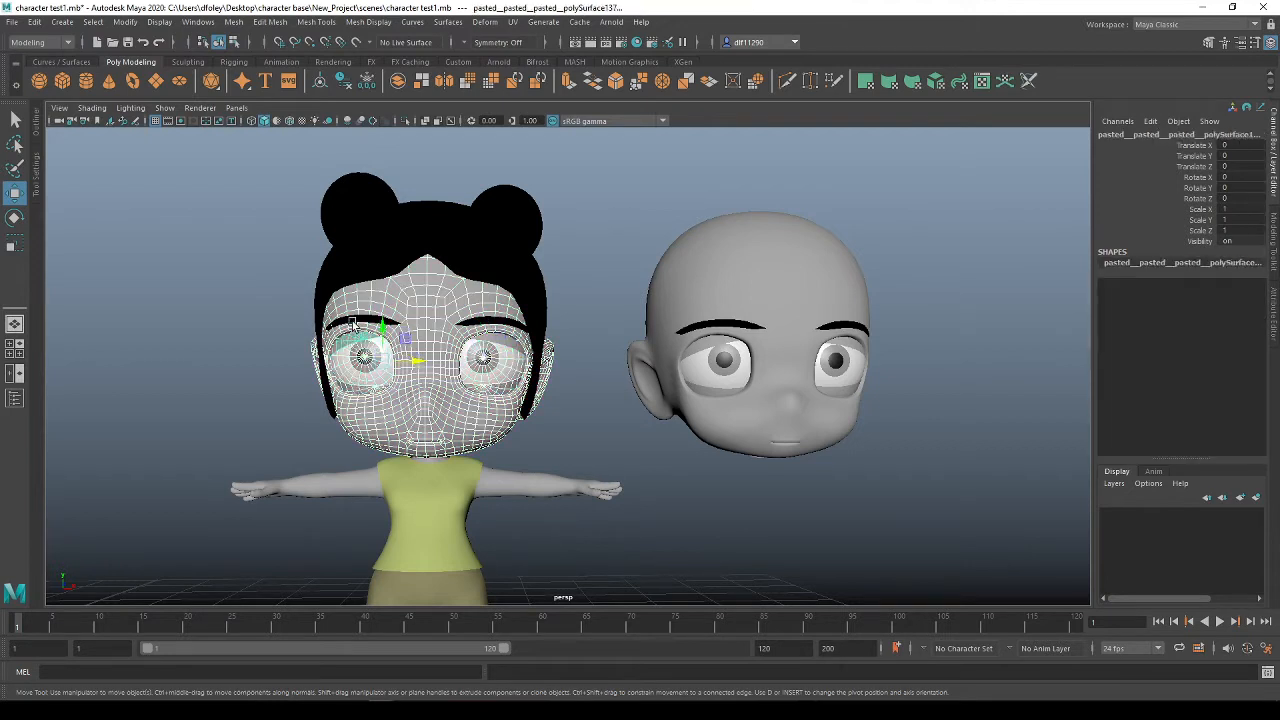
pyautogui.click(355, 322)
pyautogui.click(493, 322)
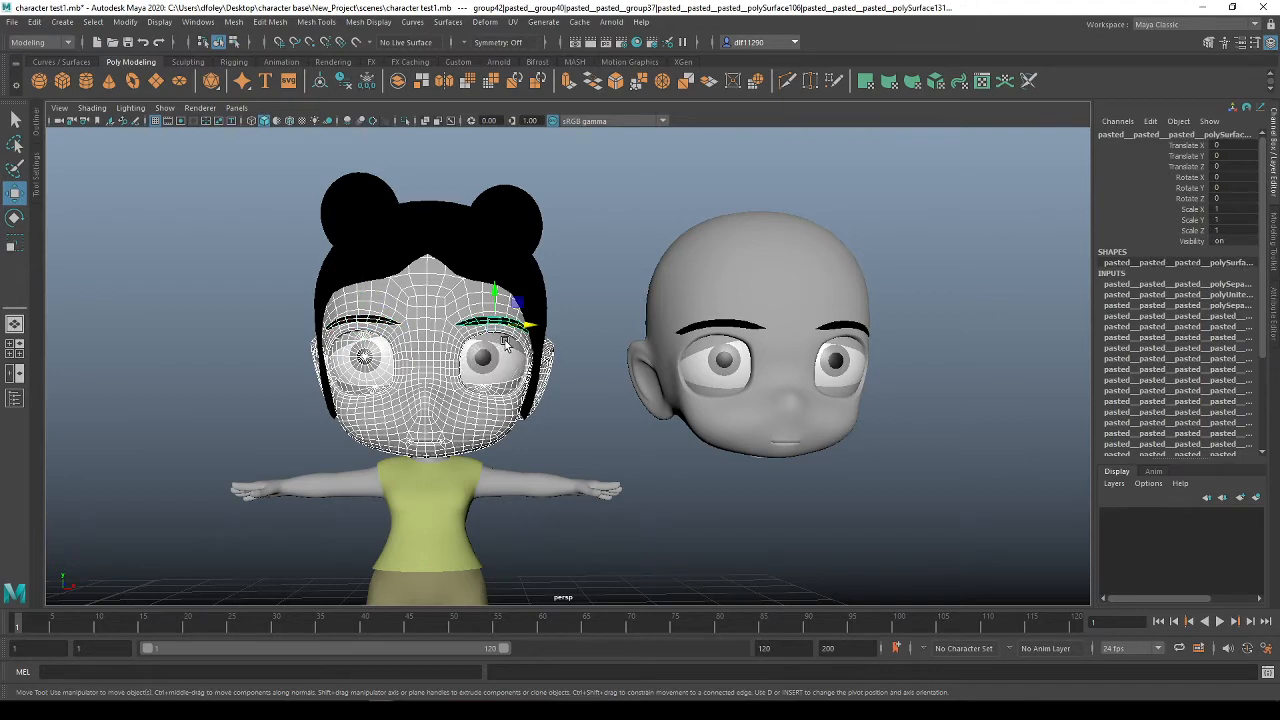
# Add the remaining eyeball and upper eyelid on the +X side of the pasted head to the selection
pyautogui.click(505, 360)
pyautogui.click(516, 350)
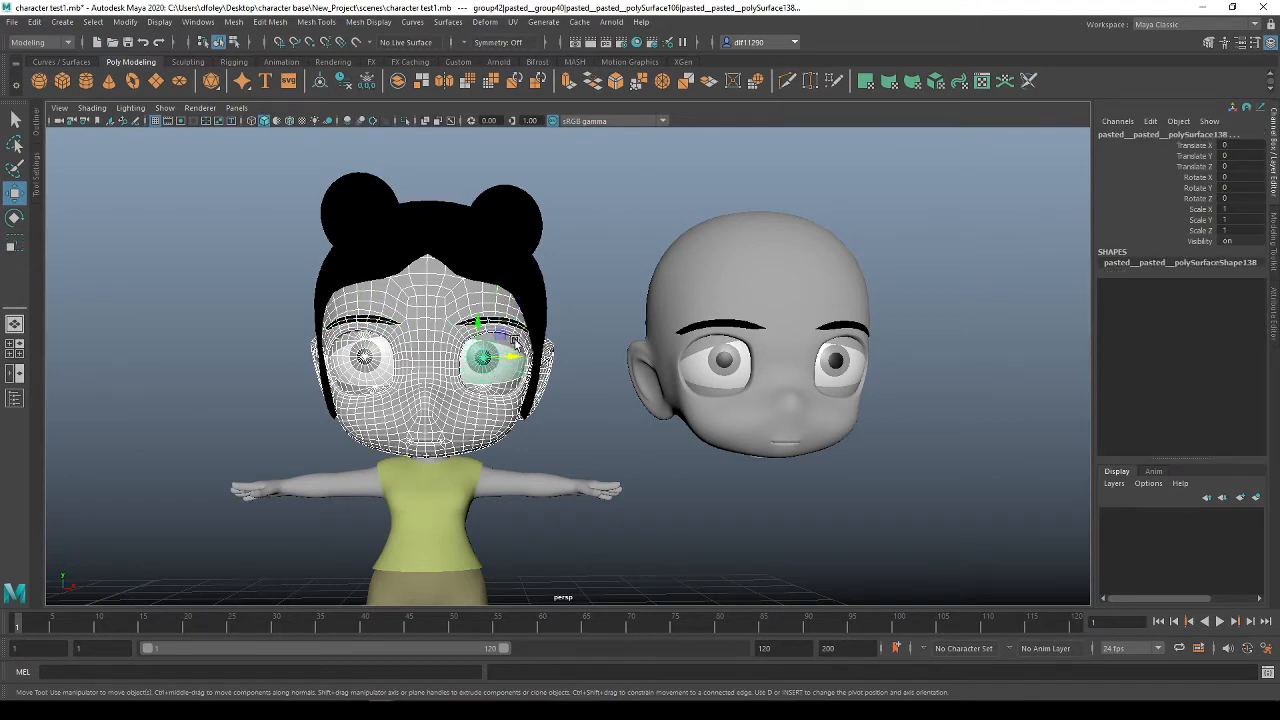
pyautogui.click(512, 346)
pyautogui.scroll(2, 508, 345)
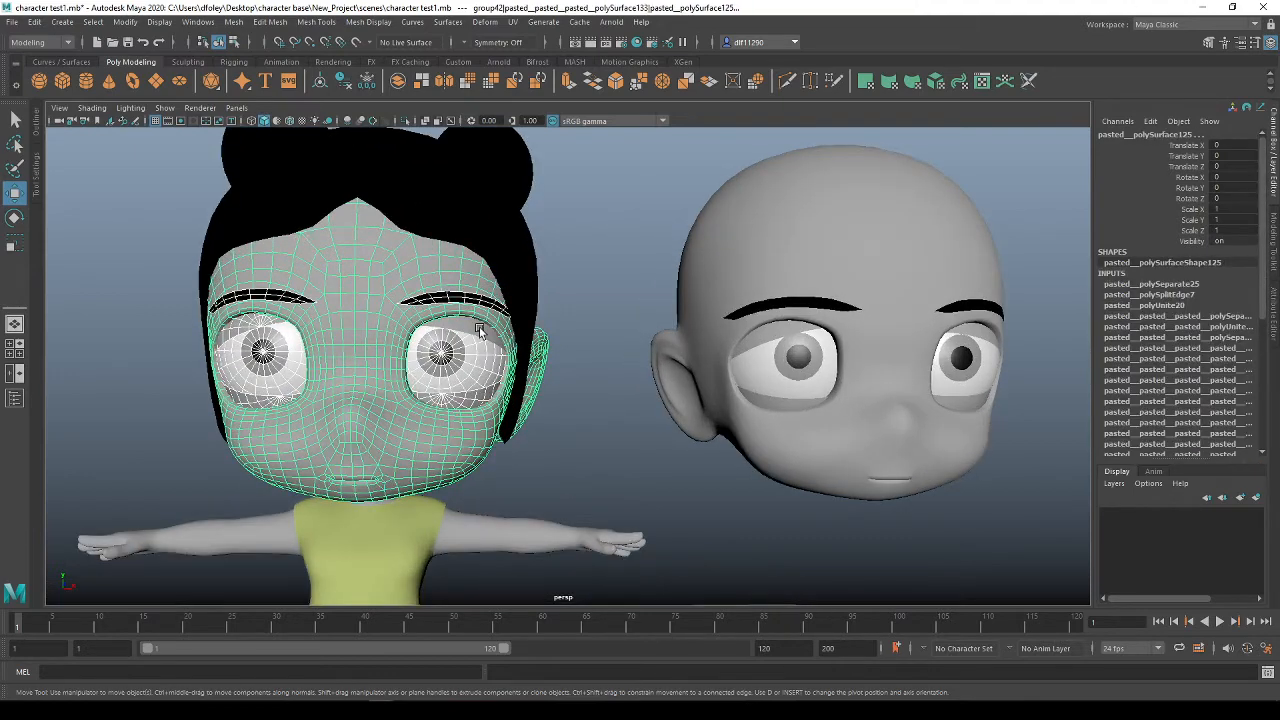
pyautogui.click(482, 332)
pyautogui.scroll(-5, 372, 355)
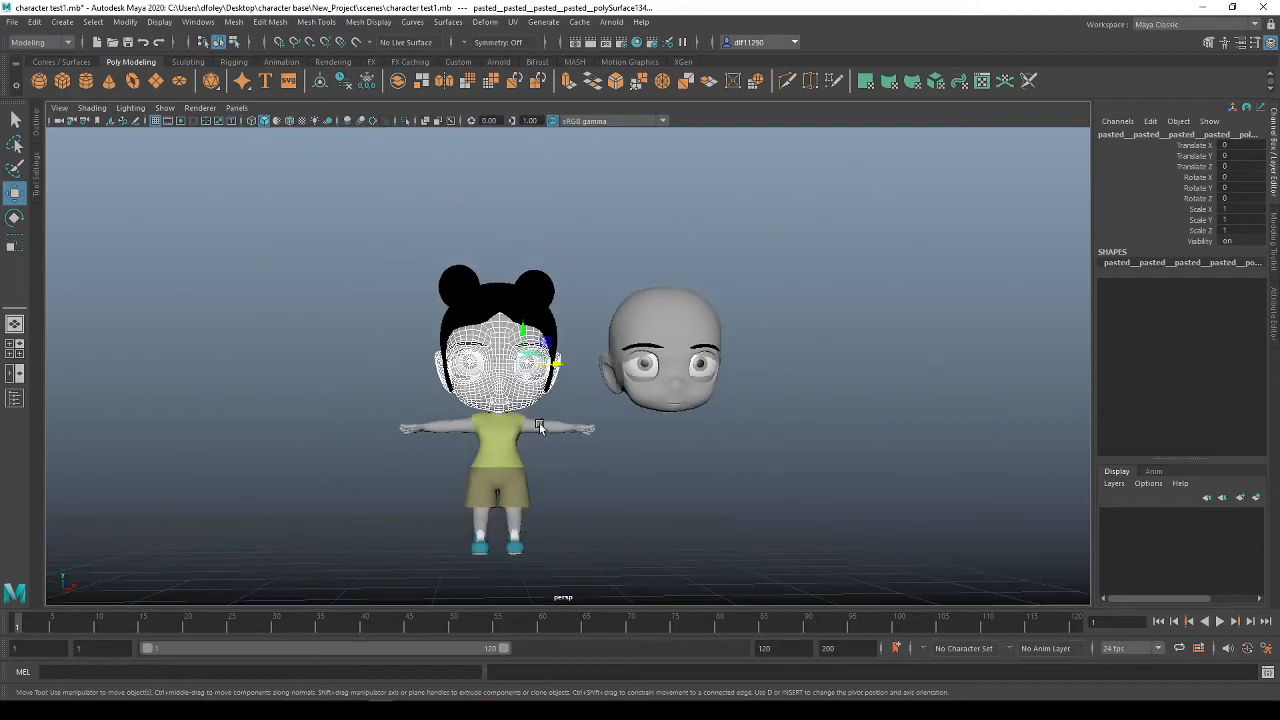
# Try to move the selected head pieces along X past the first head copy, and undo the move
pyautogui.keyDown('alt'); pyautogui.moveTo(539, 422); pyautogui.dragTo(245, 400, button='middle'); pyautogui.keyUp('alt')
pyautogui.moveTo(235, 340); pyautogui.dragTo(270, 340)
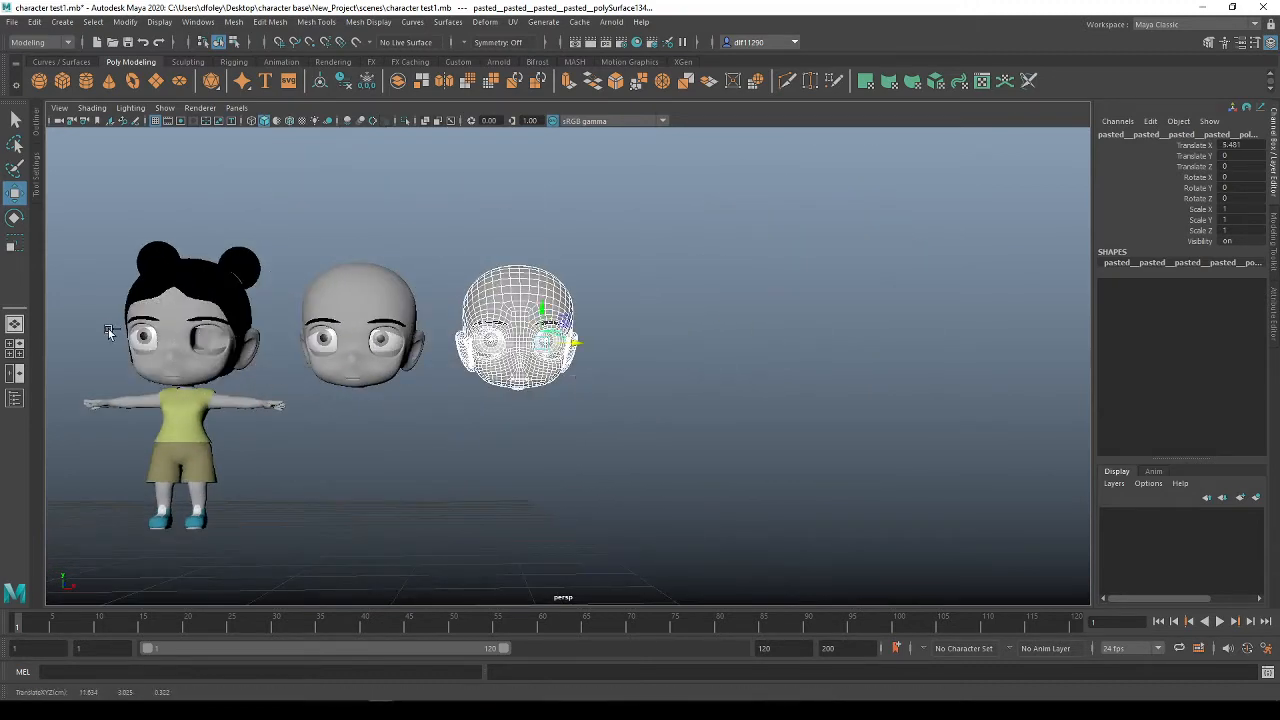
pyautogui.hotkey('ctrl', 'z')
# Move the second head copy along X to about 5.594, beyond the first copy, and check the girl's face
pyautogui.scroll(3, 158, 346)
pyautogui.keyDown('alt'); pyautogui.moveTo(158, 346); pyautogui.dragTo(642, 437, button='middle'); pyautogui.keyUp('alt')
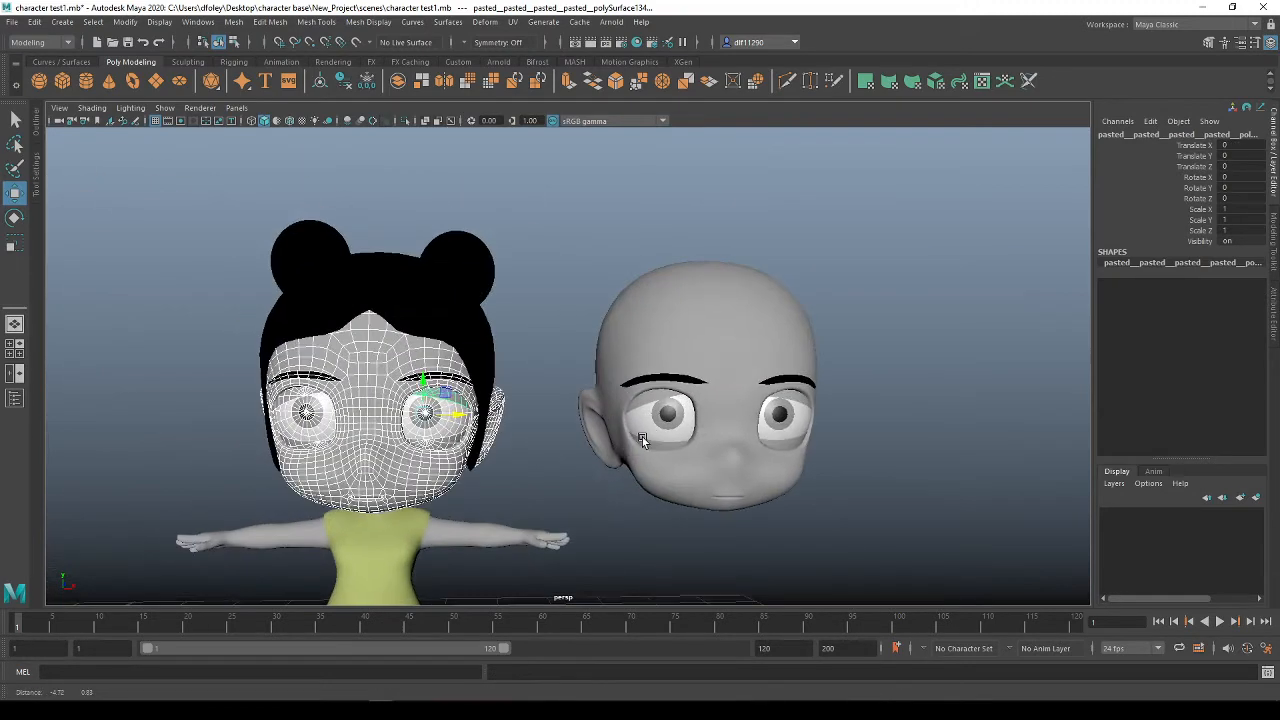
pyautogui.scroll(3, 334, 452)
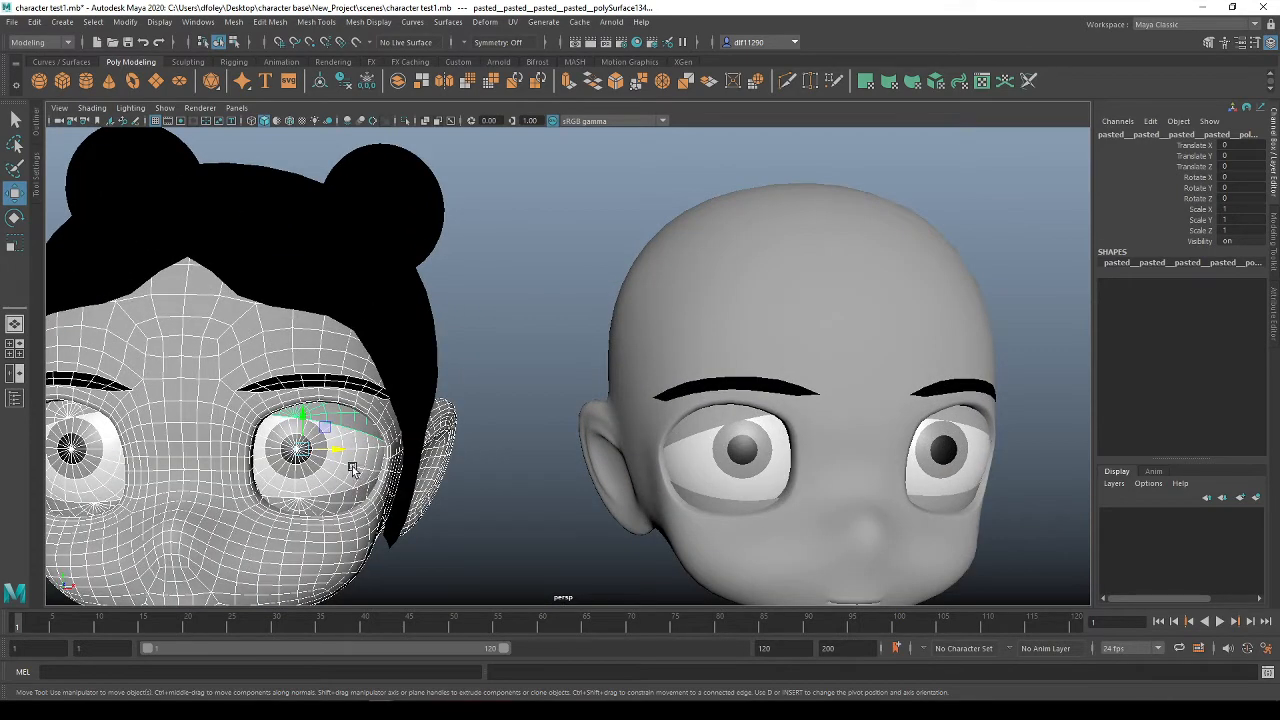
pyautogui.scroll(-5, 352, 468)
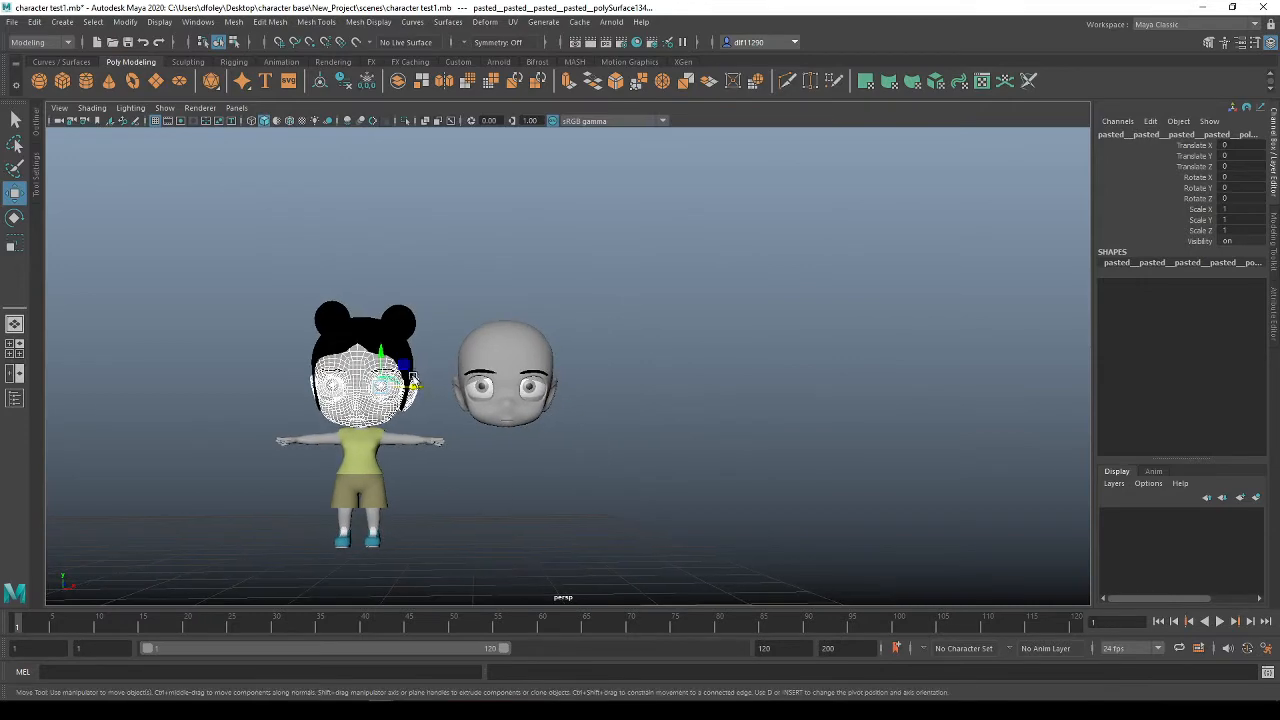
pyautogui.moveTo(412, 380); pyautogui.dragTo(700, 386)
pyautogui.keyDown('alt'); pyautogui.moveTo(481, 385); pyautogui.dragTo(597, 372, button='middle'); pyautogui.keyUp('alt')
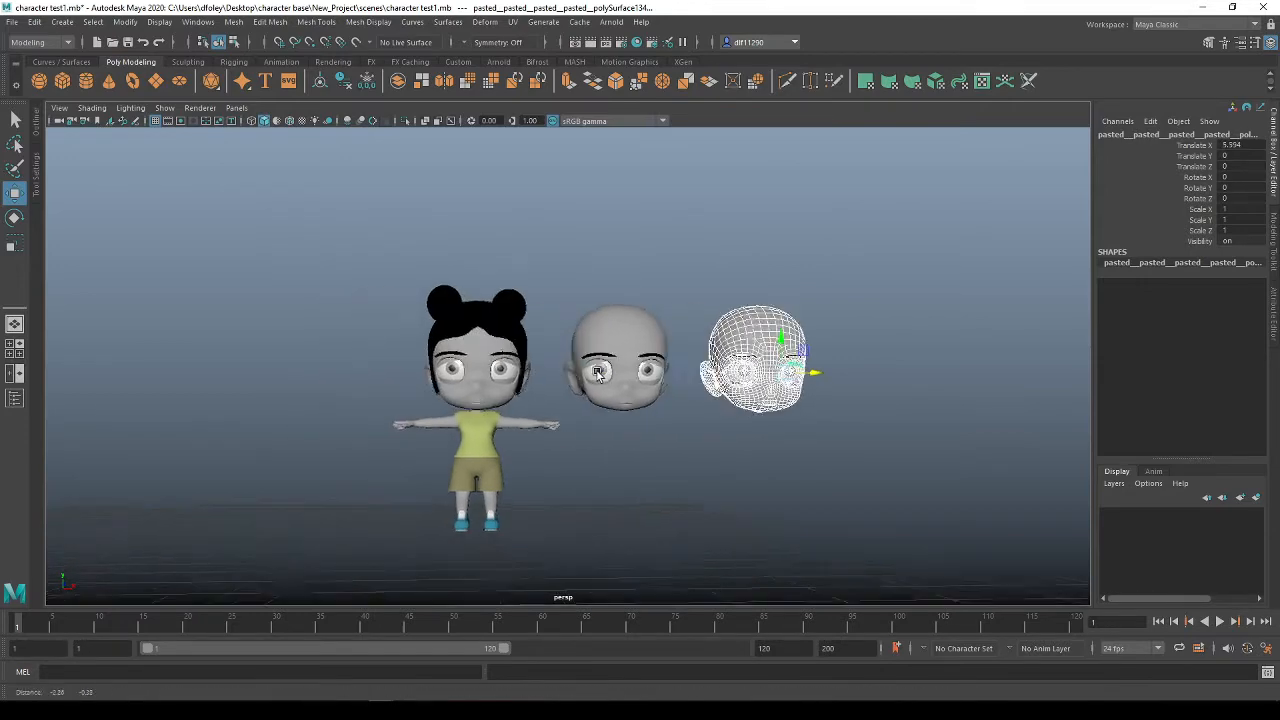
pyautogui.scroll(8, 597, 372)
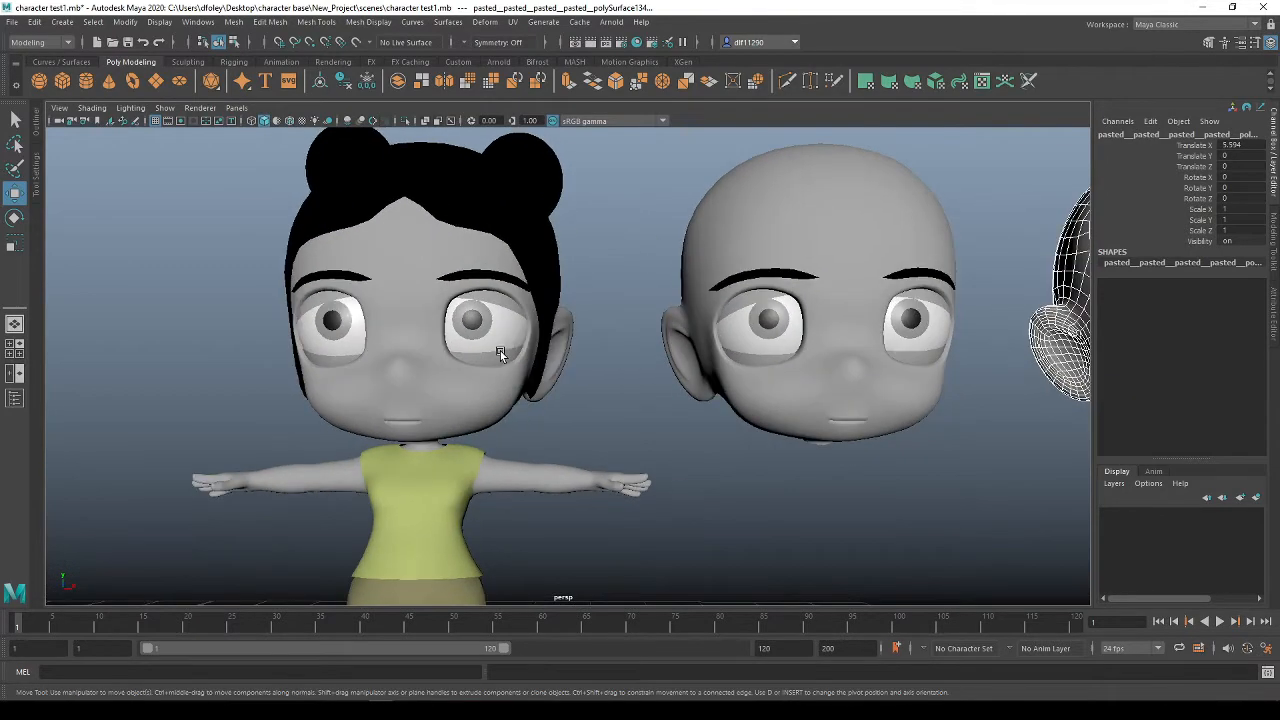
# Select the girl's head with its eyes, eyelids and eyebrows as the source for another copy
pyautogui.scroll(-5, 501, 355)
pyautogui.moveTo(583, 396)
pyautogui.mouseDown()
pyautogui.moveTo(452, 345)
pyautogui.moveTo(394, 306)
pyautogui.mouseUp()
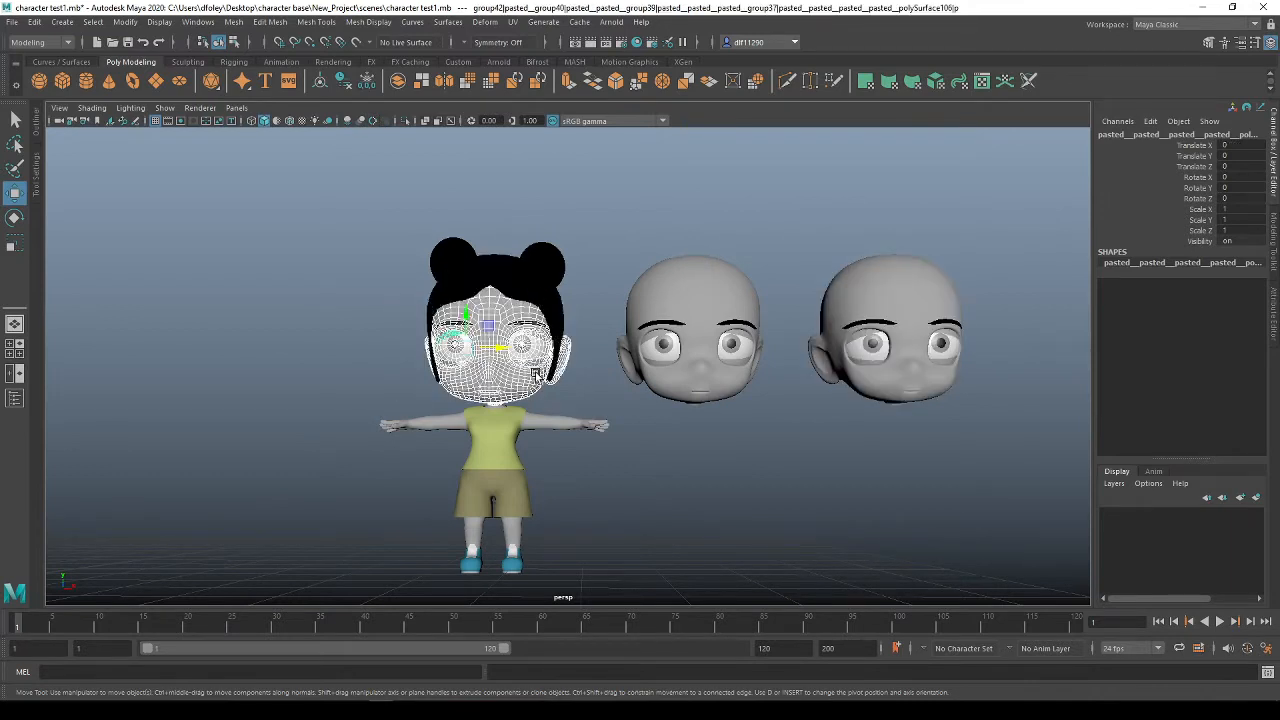
pyautogui.keyDown('alt'); pyautogui.moveTo(536, 373); pyautogui.dragTo(552, 377); pyautogui.keyUp('alt')
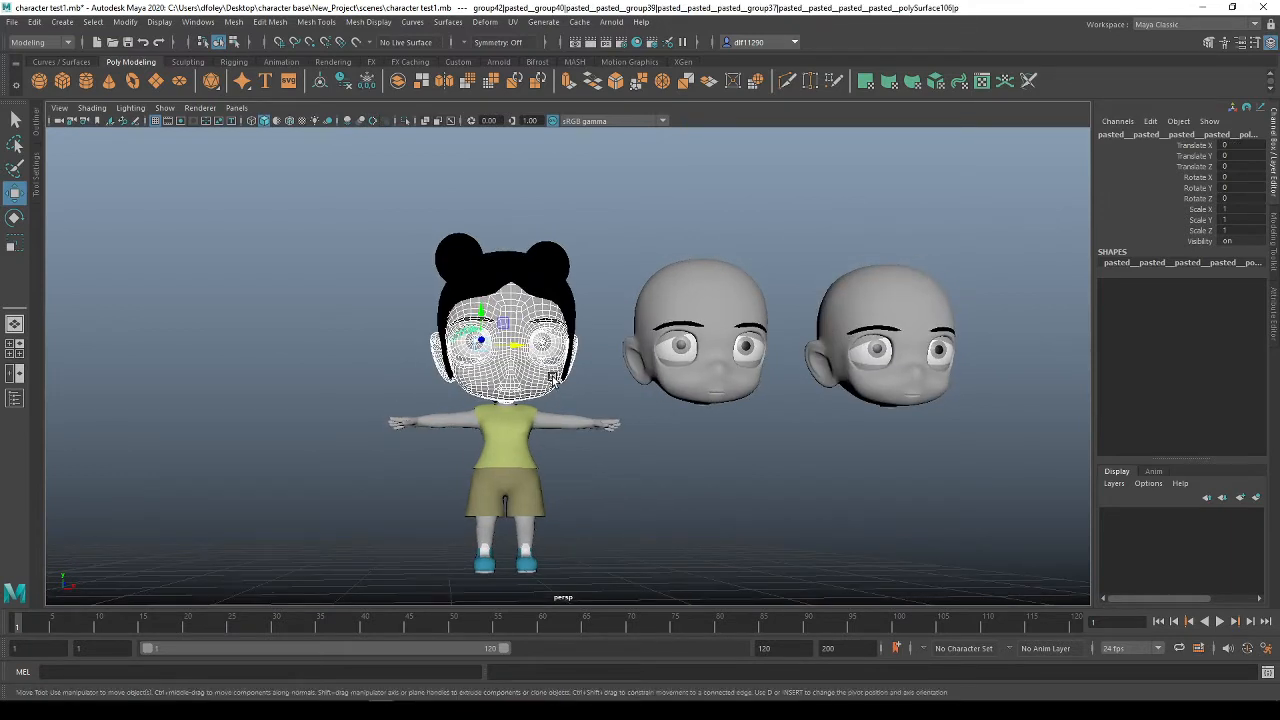
pyautogui.scroll(-3, 552, 378)
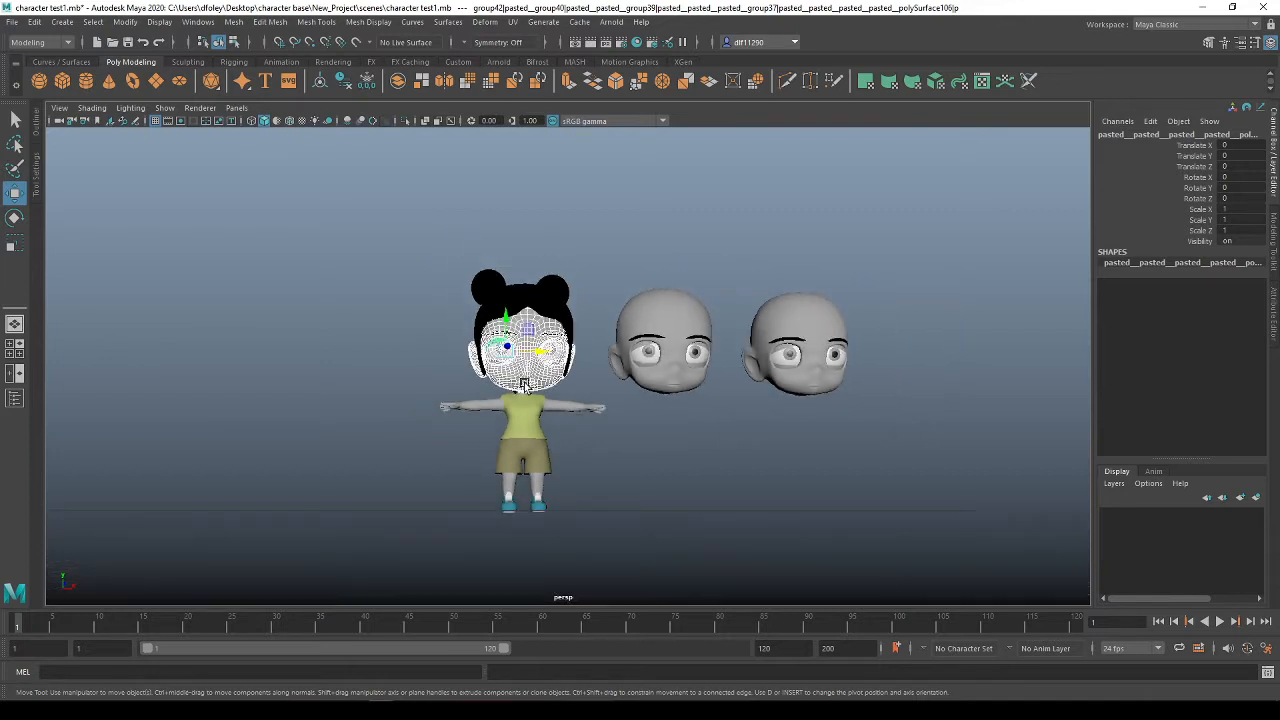
pyautogui.scroll(4, 600, 323)
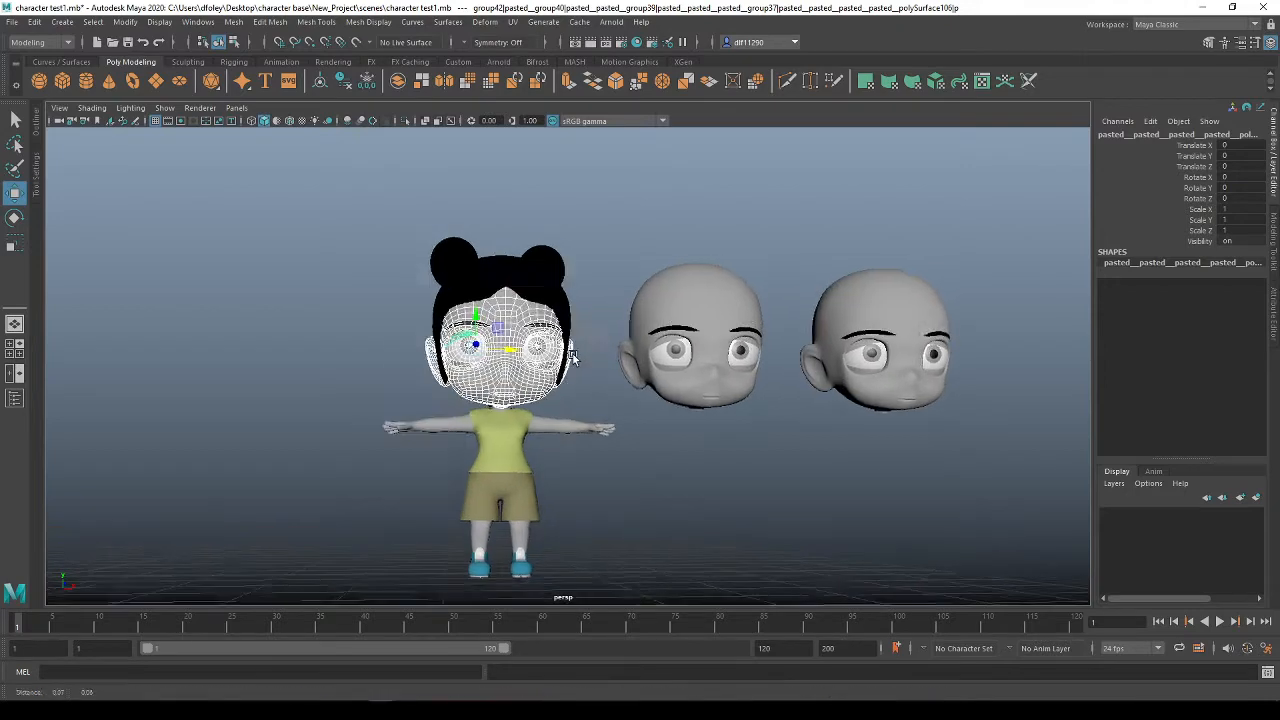
pyautogui.keyDown('alt'); pyautogui.moveTo(536, 390); pyautogui.dragTo(538, 396); pyautogui.keyUp('alt')
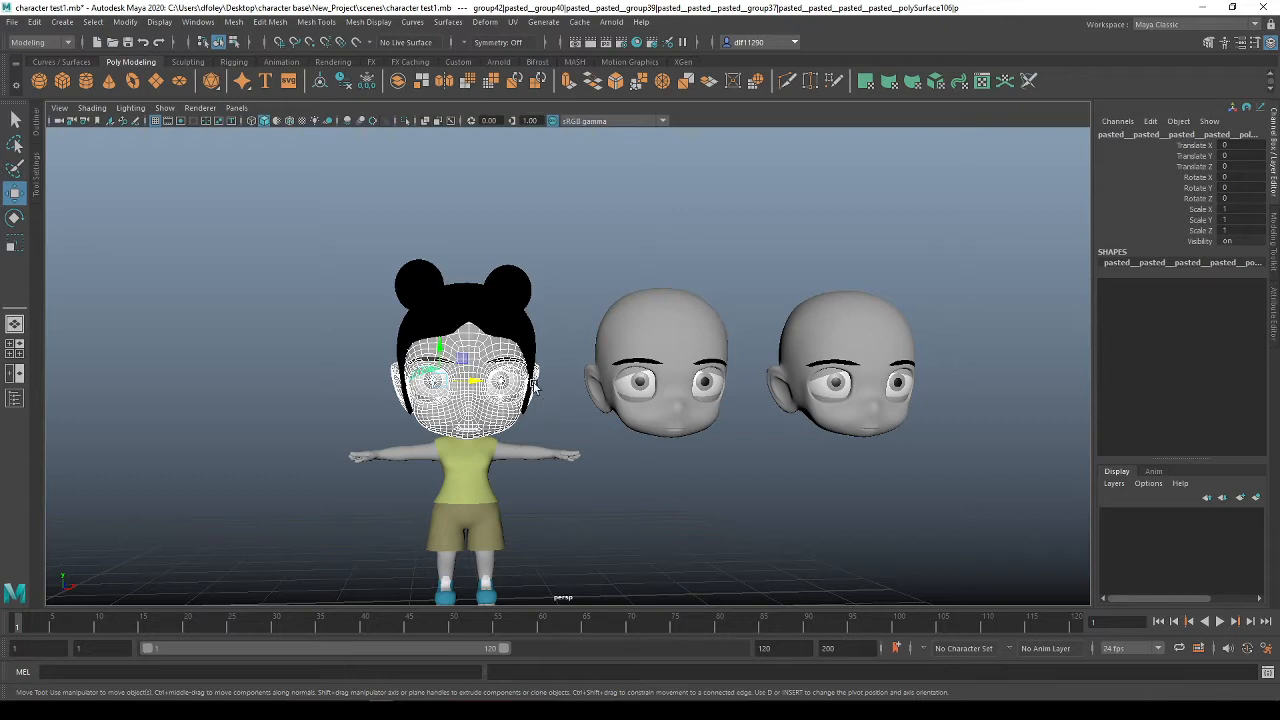
pyautogui.scroll(2, 430, 392)
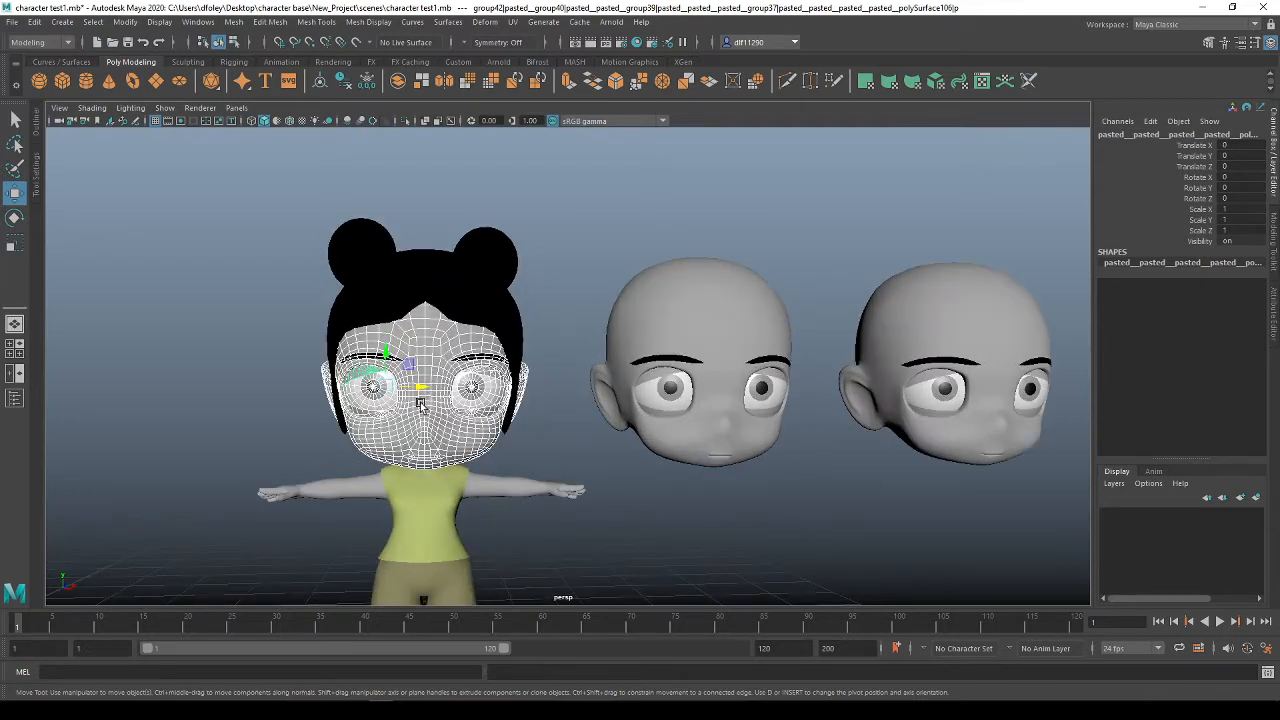
pyautogui.scroll(-2, 416, 408)
pyautogui.scroll(3, 416, 410)
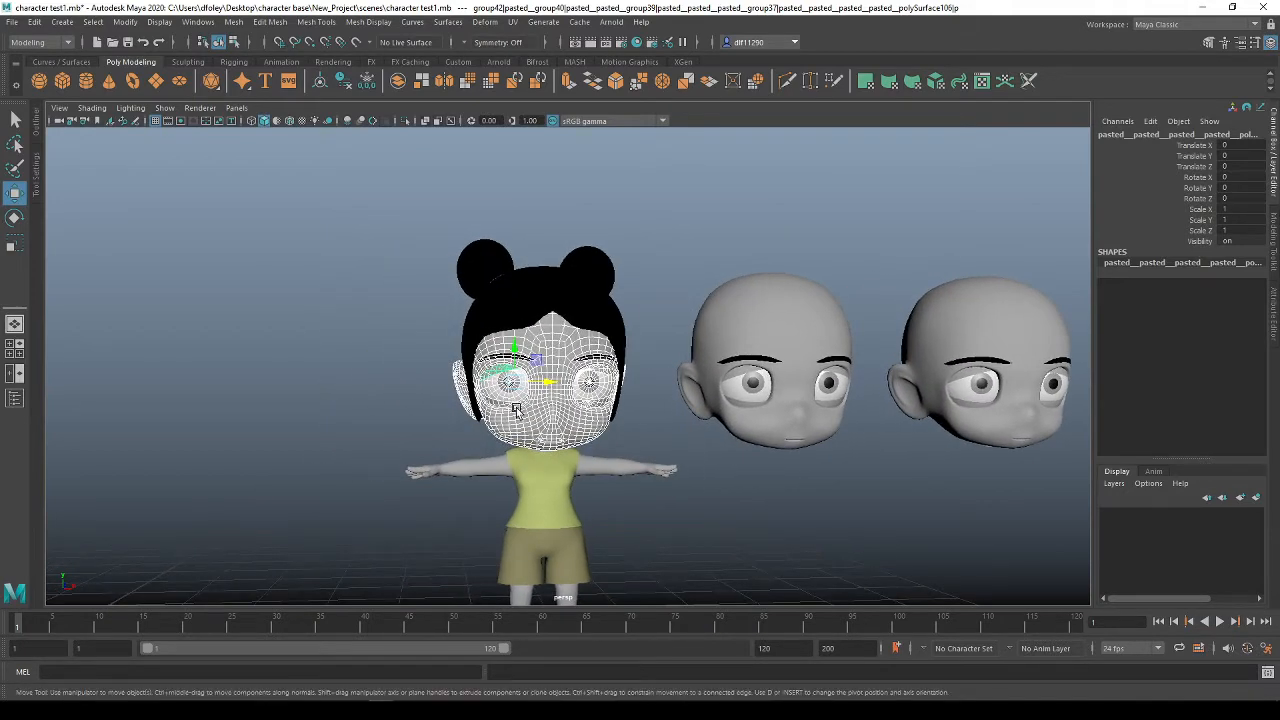
# Try to move the girl's selected head pieces along X away from her hair, and undo the move
pyautogui.moveTo(550, 385); pyautogui.dragTo(727, 395)
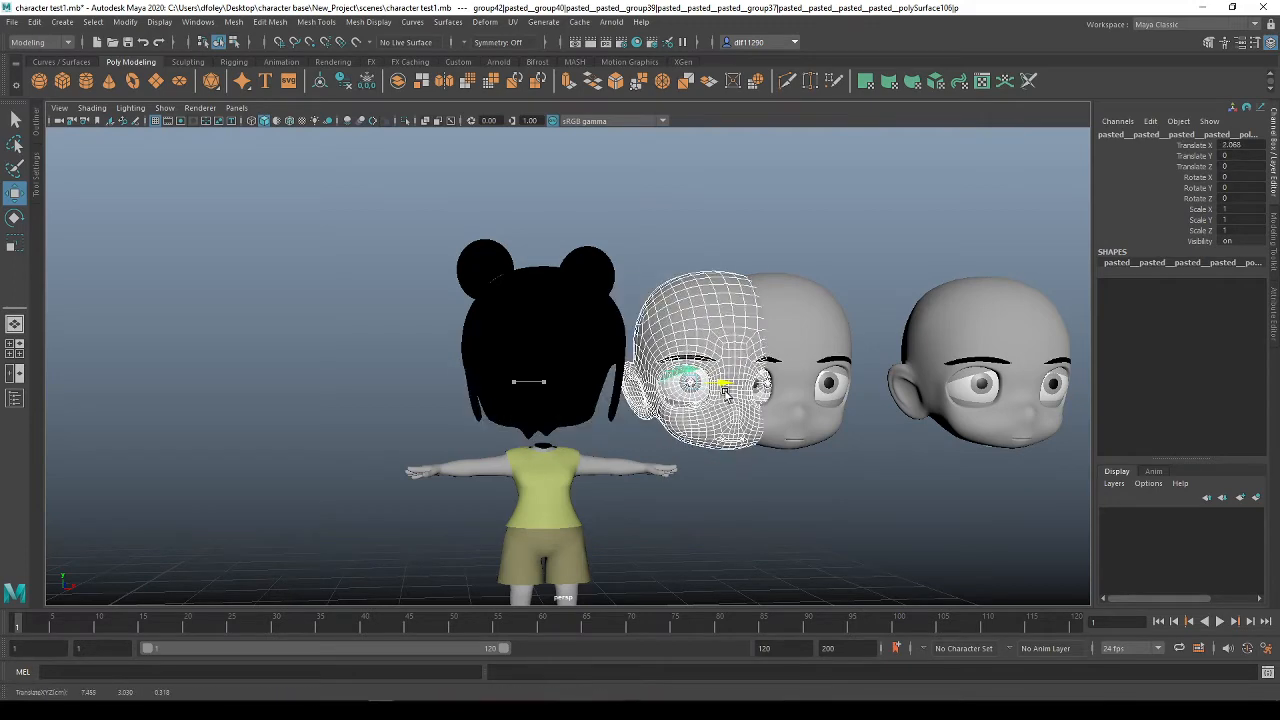
pyautogui.hotkey('ctrl', 'z')
# Copy and paste the selected head, eyes and eyebrows in place, keeping the pasted group ready for moving
pyautogui.hotkey('ctrl', 'c')
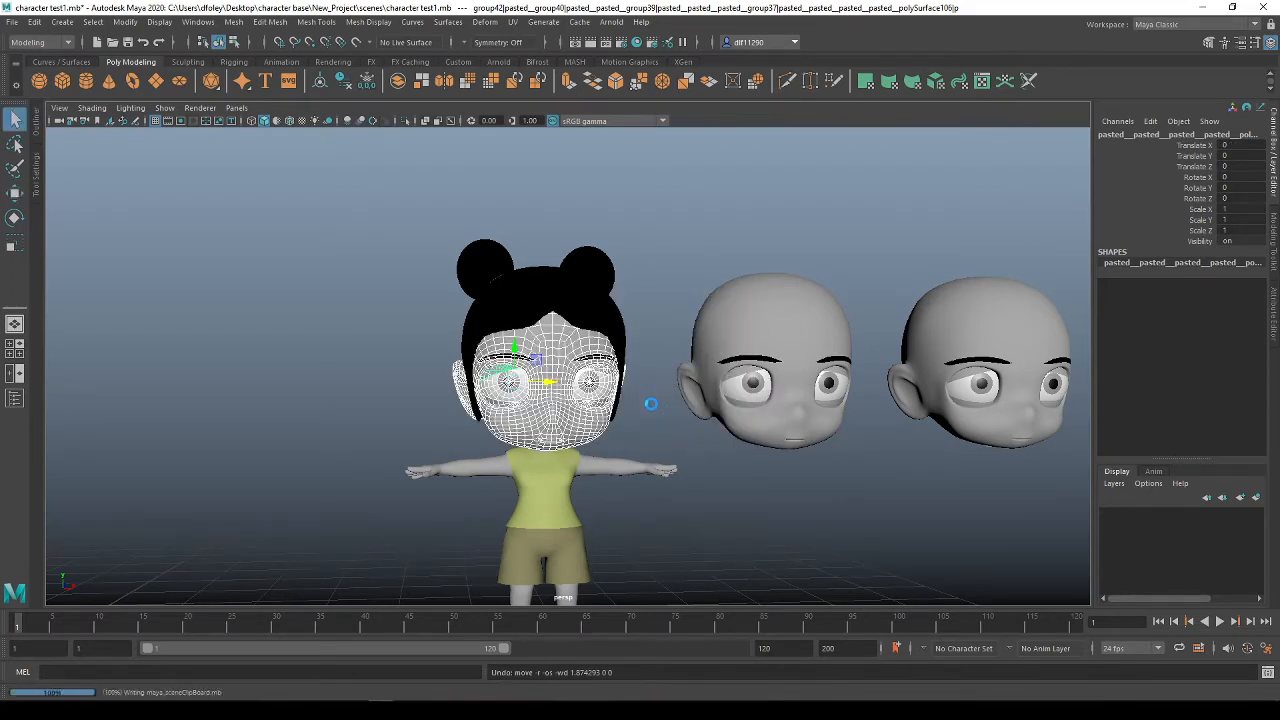
pyautogui.hotkey('ctrl', 'v')
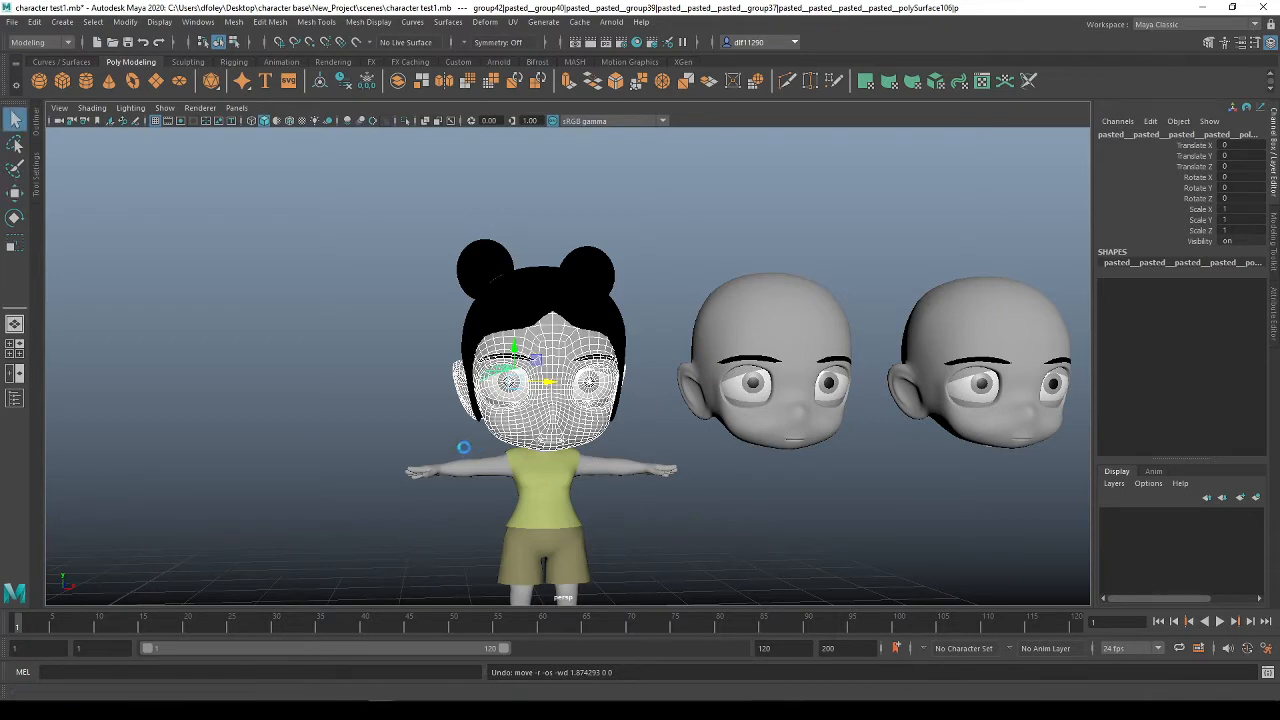
pyautogui.press('w')
pyautogui.hotkey('ctrl', 'g')
pyautogui.press('f')
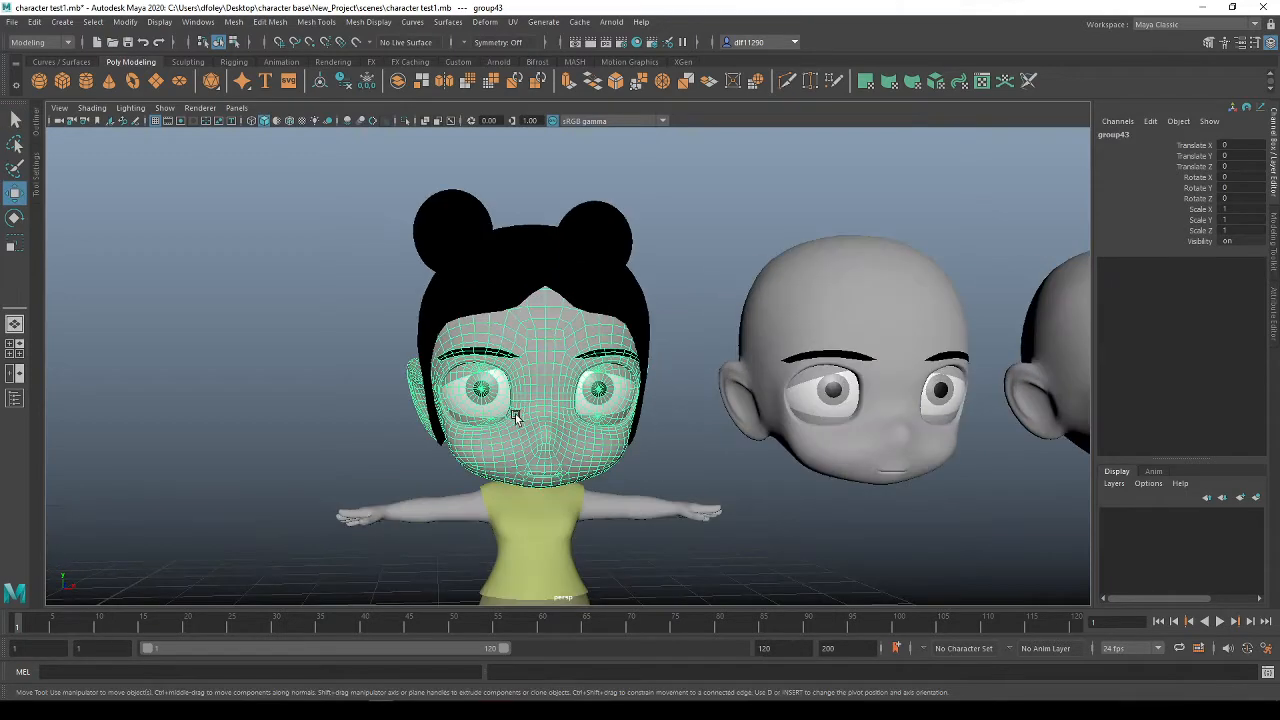
# Reselect the pasted head on the girl's body together with both eyes, eyelids and eyebrows
pyautogui.click(556, 443)
pyautogui.keyDown('shift'); pyautogui.click(621, 445); pyautogui.keyUp('shift')
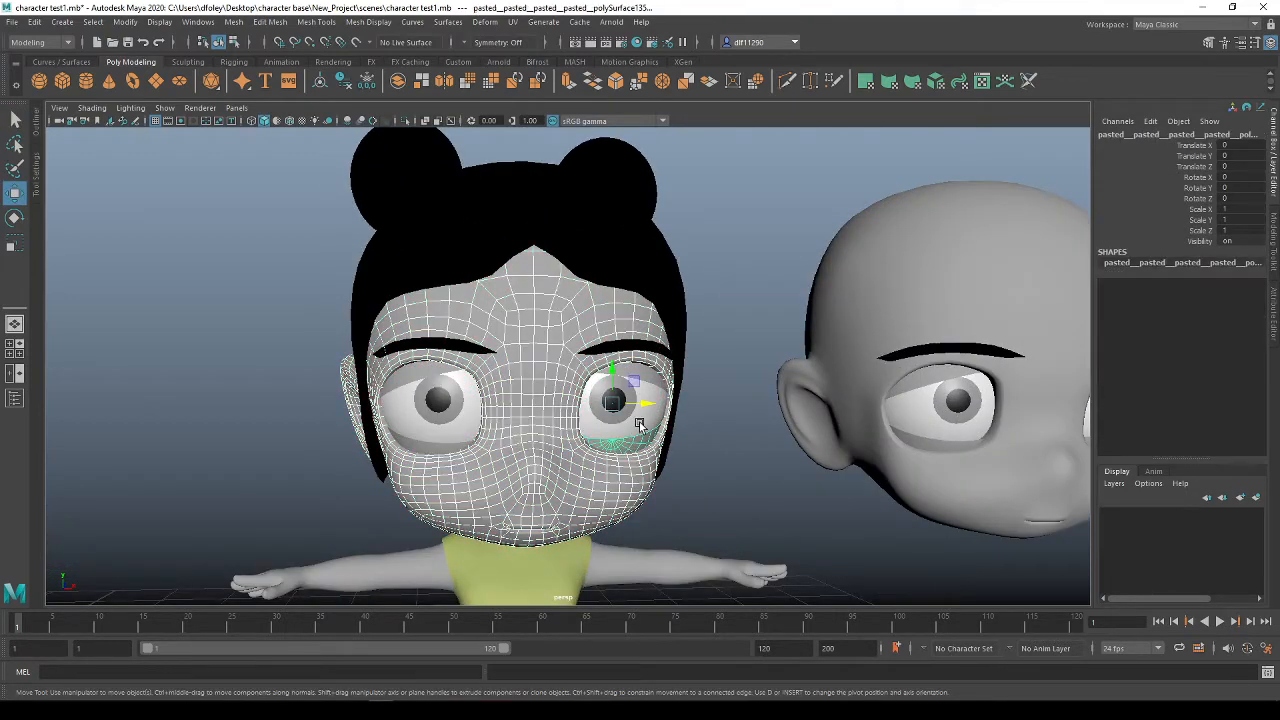
pyautogui.keyDown('shift'); pyautogui.click(641, 418); pyautogui.keyUp('shift')
pyautogui.keyDown('shift'); pyautogui.click(657, 367); pyautogui.keyUp('shift')
pyautogui.keyDown('shift'); pyautogui.click(648, 355); pyautogui.keyUp('shift')
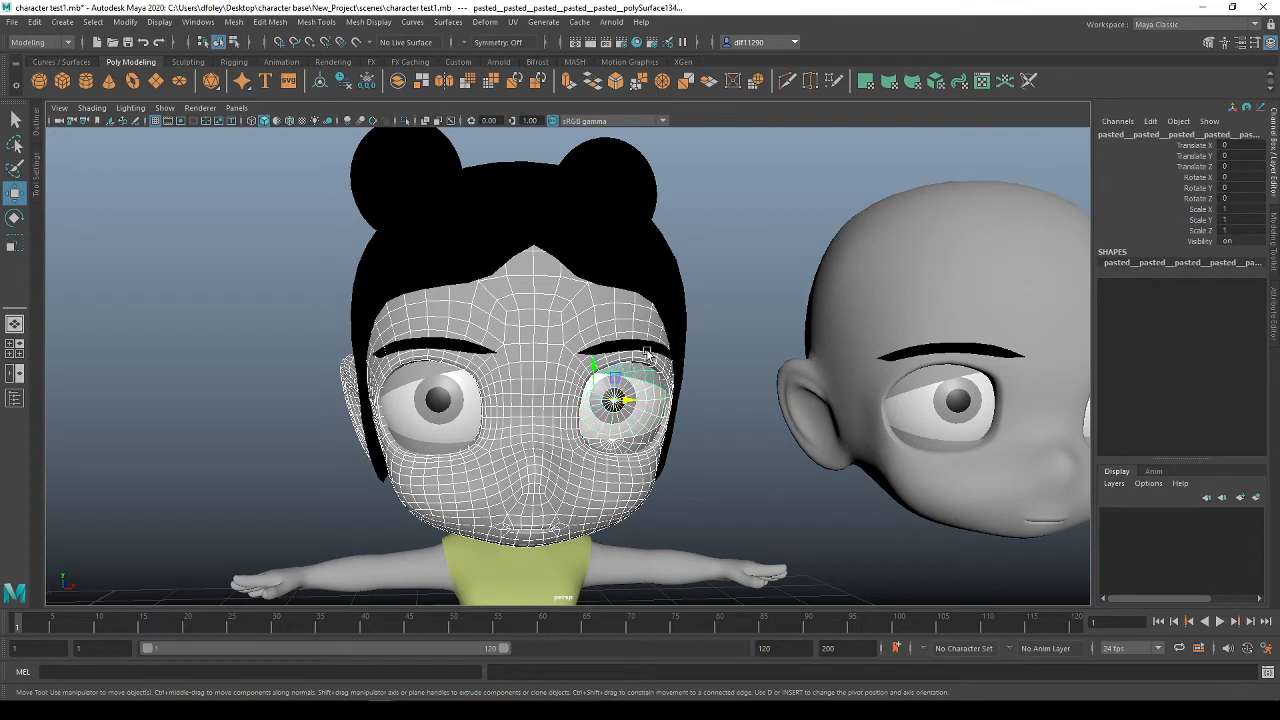
pyautogui.keyDown('shift'); pyautogui.click(648, 349); pyautogui.keyUp('shift')
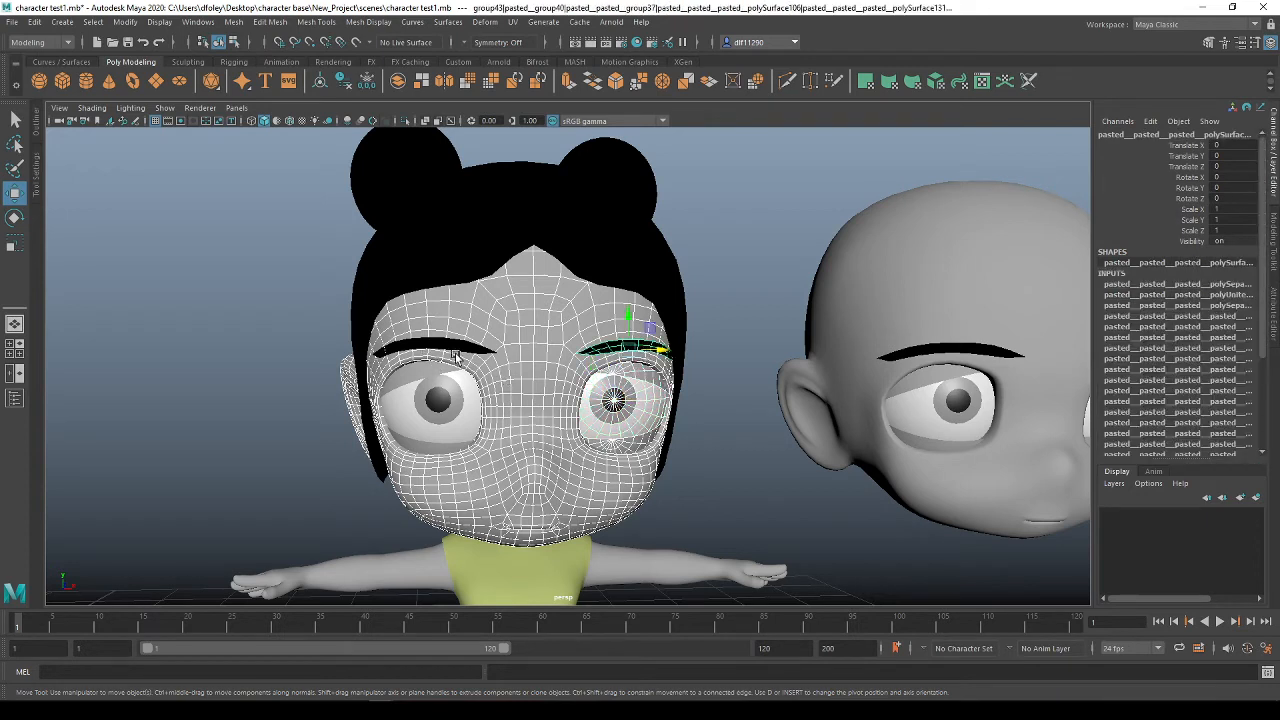
pyautogui.click(449, 347)
pyautogui.click(418, 376)
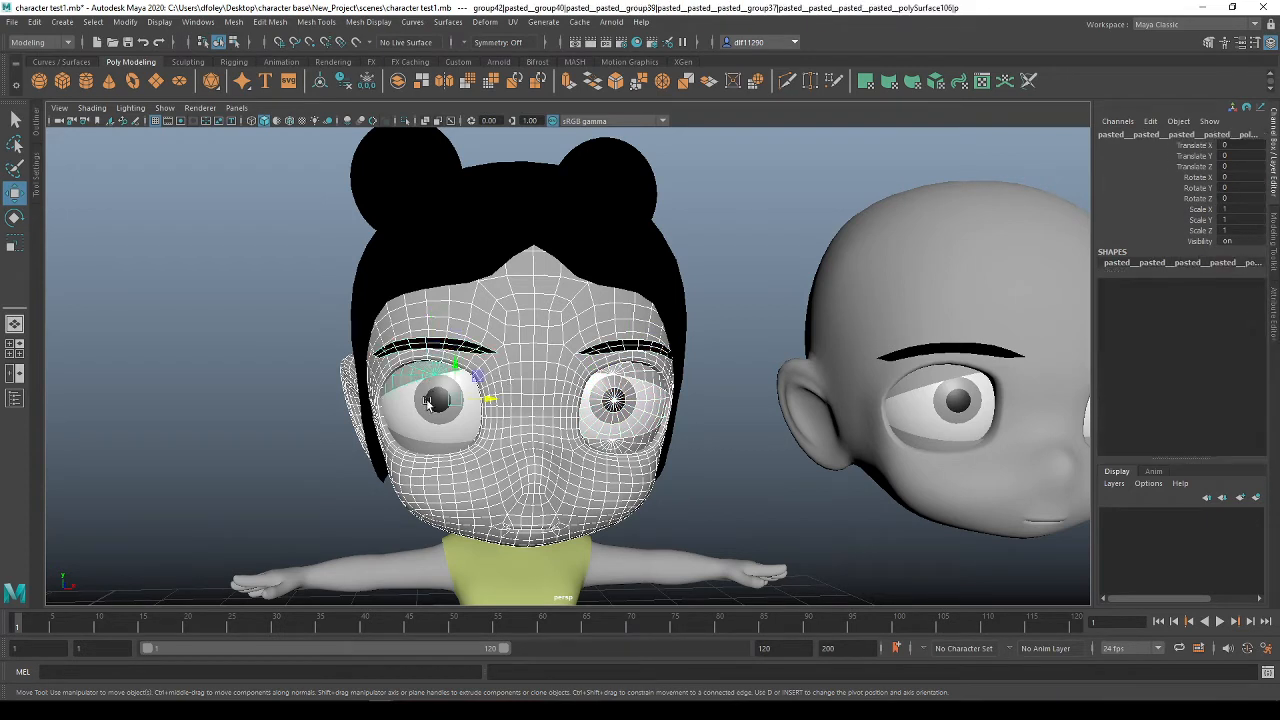
pyautogui.click(408, 450)
pyautogui.scroll(-5, 390, 493)
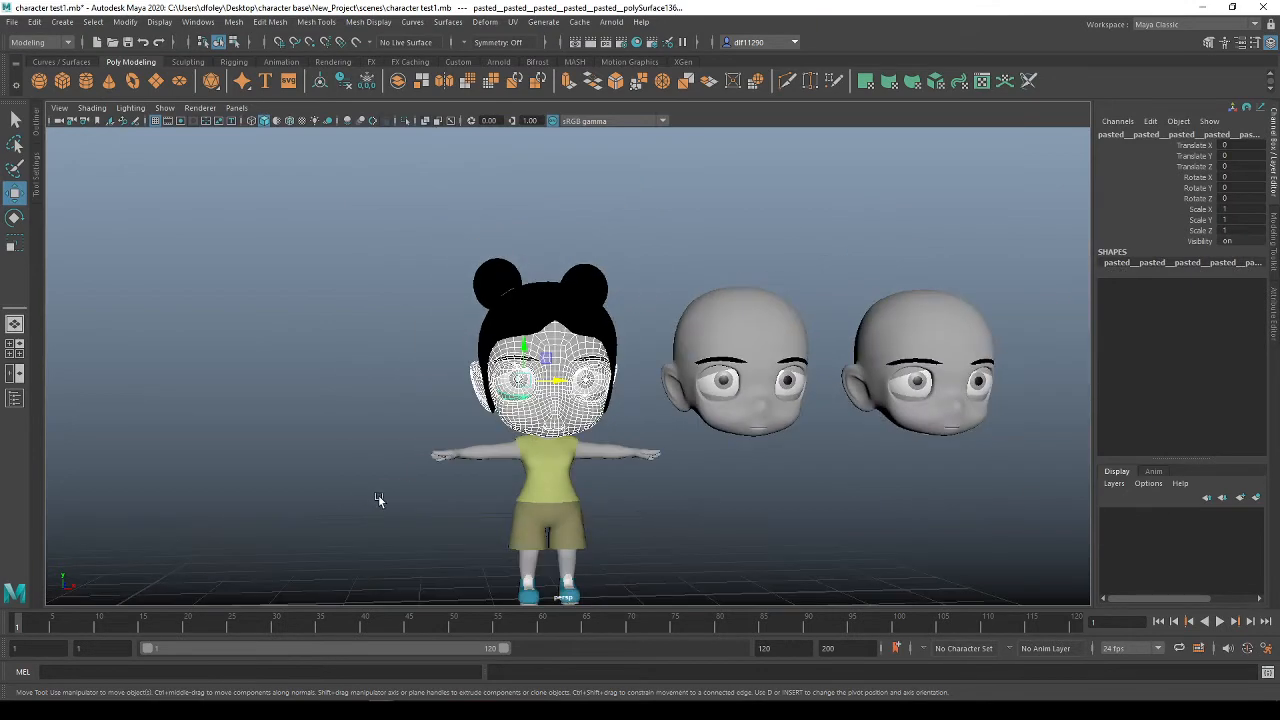
# Move the selected head pieces along X to about 8.091 as a third head beyond the second copy, and deselect them
pyautogui.keyDown('alt'); pyautogui.moveTo(645, 498); pyautogui.dragTo(580, 494); pyautogui.keyUp('alt')
pyautogui.keyDown('alt'); pyautogui.moveTo(580, 494); pyautogui.dragTo(440, 476, button='middle'); pyautogui.keyUp('alt')
pyautogui.moveTo(305, 392); pyautogui.dragTo(815, 385)
pyautogui.hotkey('ctrl', 'z')
pyautogui.hotkey('ctrl', 'd')
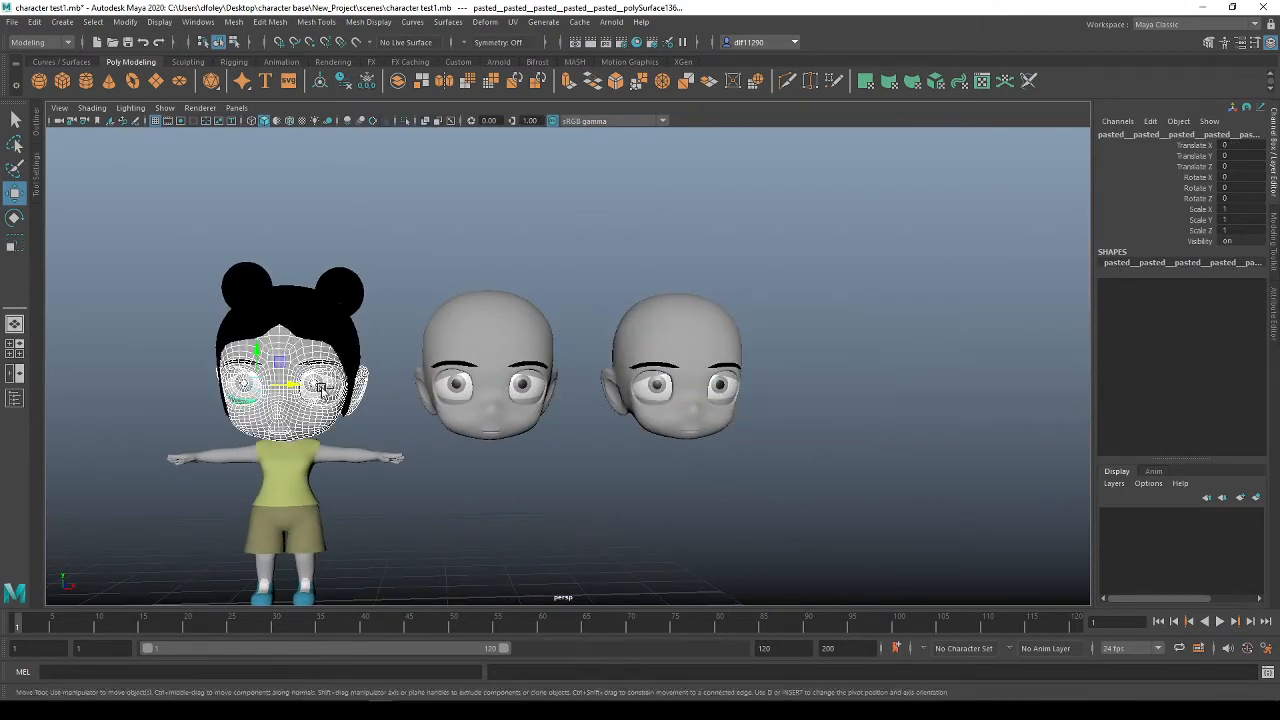
pyautogui.moveTo(333, 383); pyautogui.dragTo(862, 418)
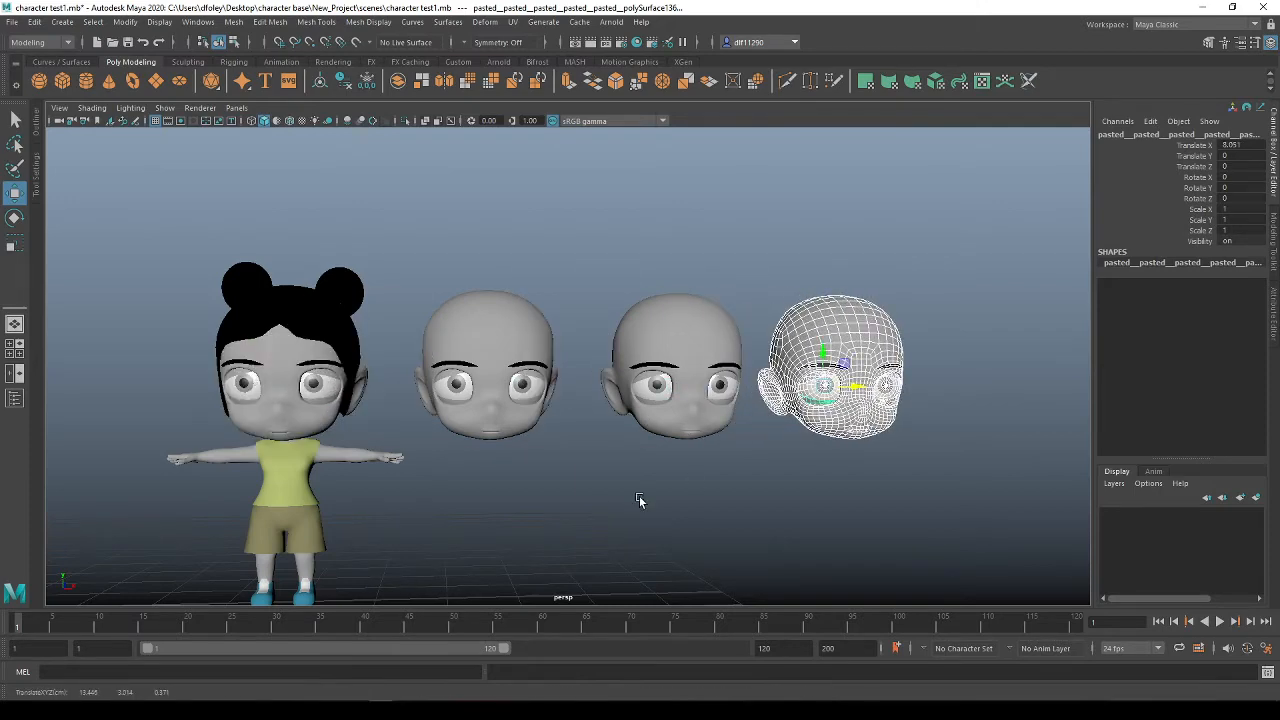
pyautogui.scroll(-3, 625, 508)
pyautogui.click(717, 477)
pyautogui.keyDown('alt'); pyautogui.moveTo(717, 477); pyautogui.dragTo(550, 458, button='middle'); pyautogui.keyUp('alt')
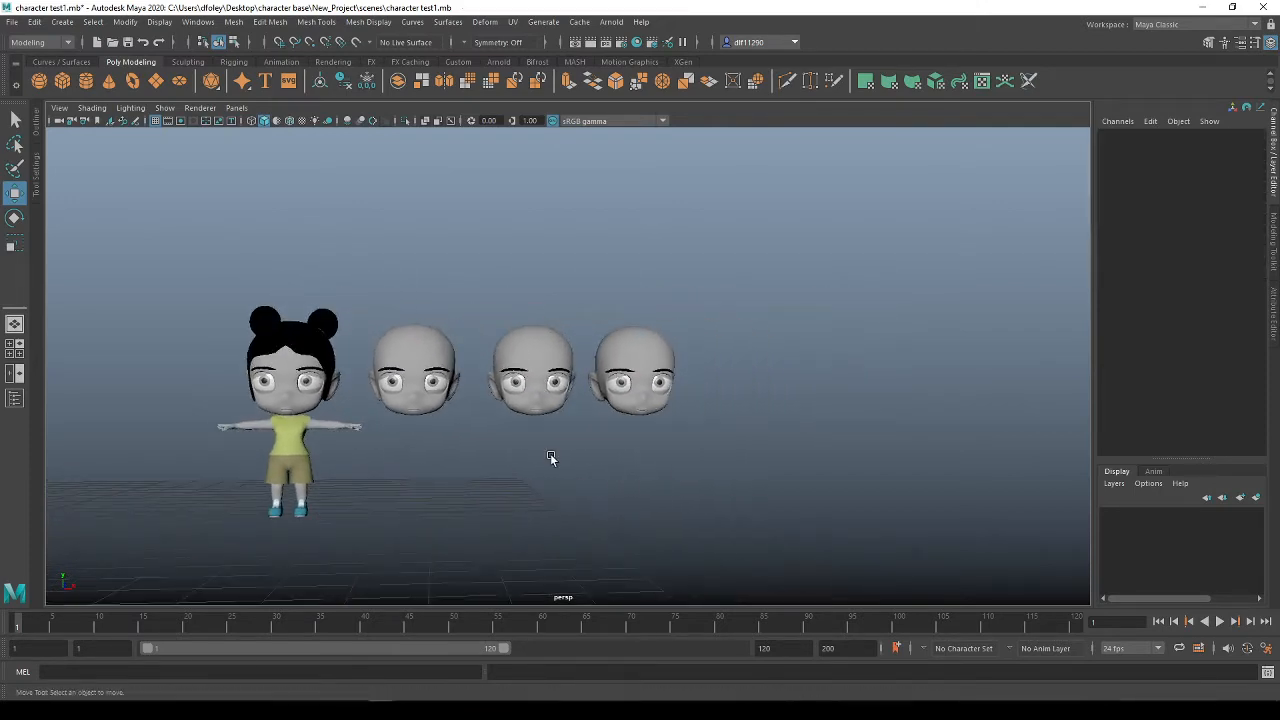
# Select the whole second head copy and shift it along X to about 5.403 to even out the spacing
pyautogui.scroll(1, 530, 445)
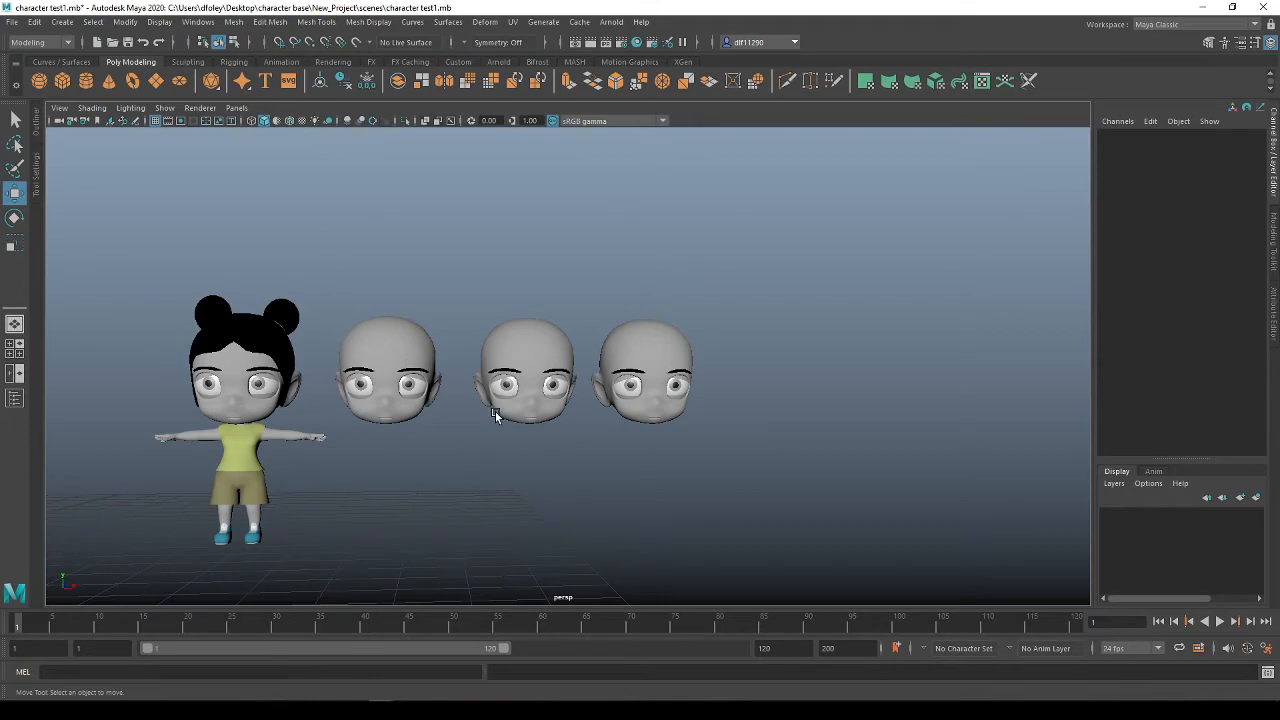
pyautogui.scroll(4, 436, 400)
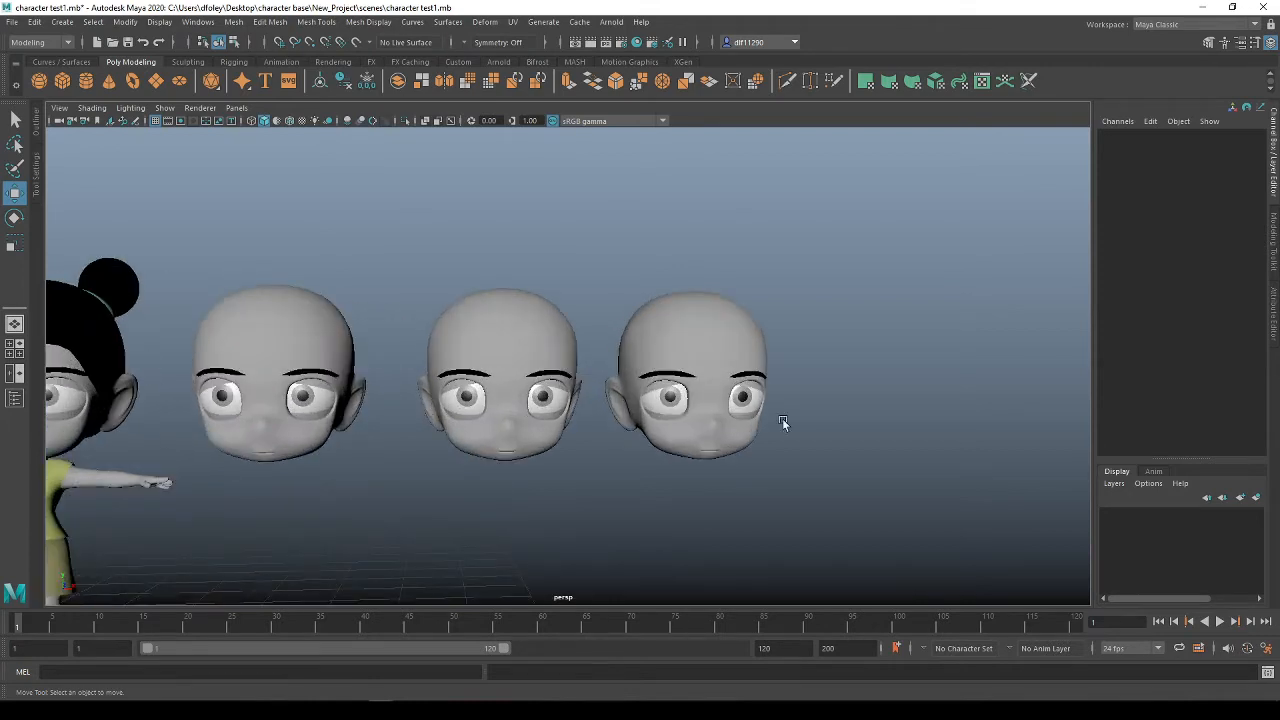
pyautogui.keyDown('alt'); pyautogui.moveTo(486, 463); pyautogui.dragTo(689, 409, button='middle'); pyautogui.keyUp('alt')
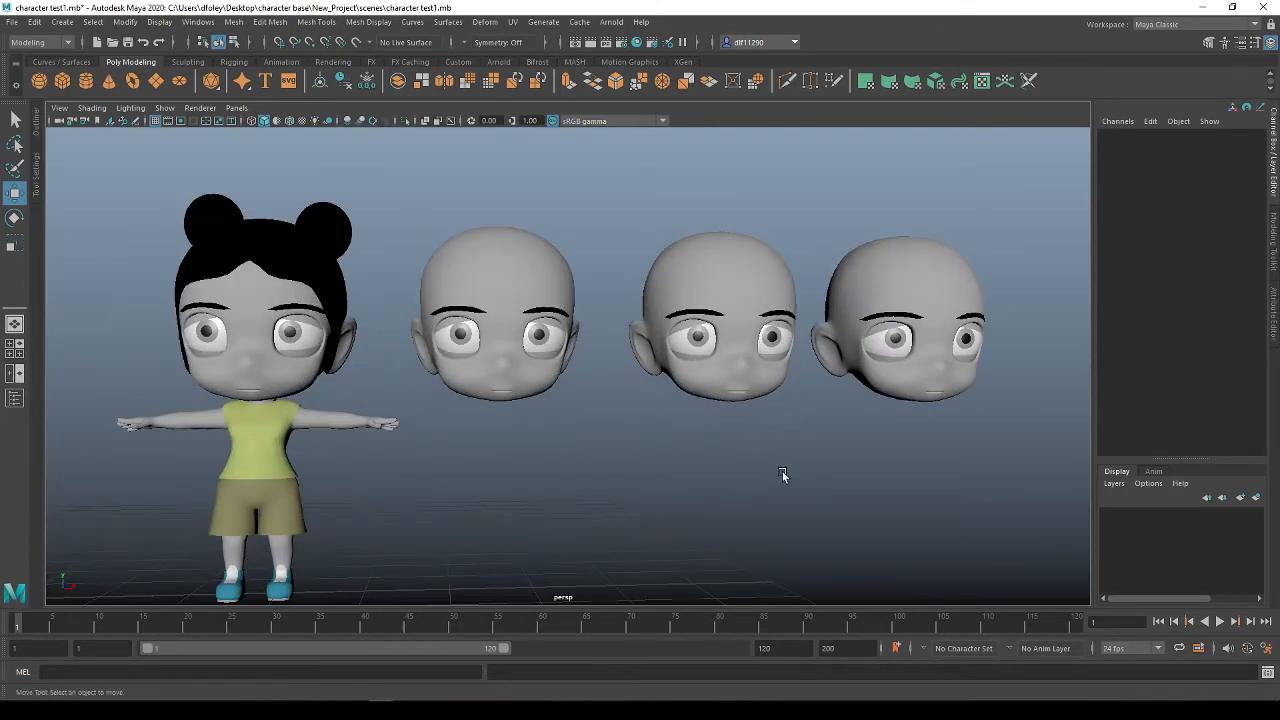
pyautogui.keyDown('alt'); pyautogui.moveTo(783, 475); pyautogui.dragTo(560, 152); pyautogui.keyUp('alt')
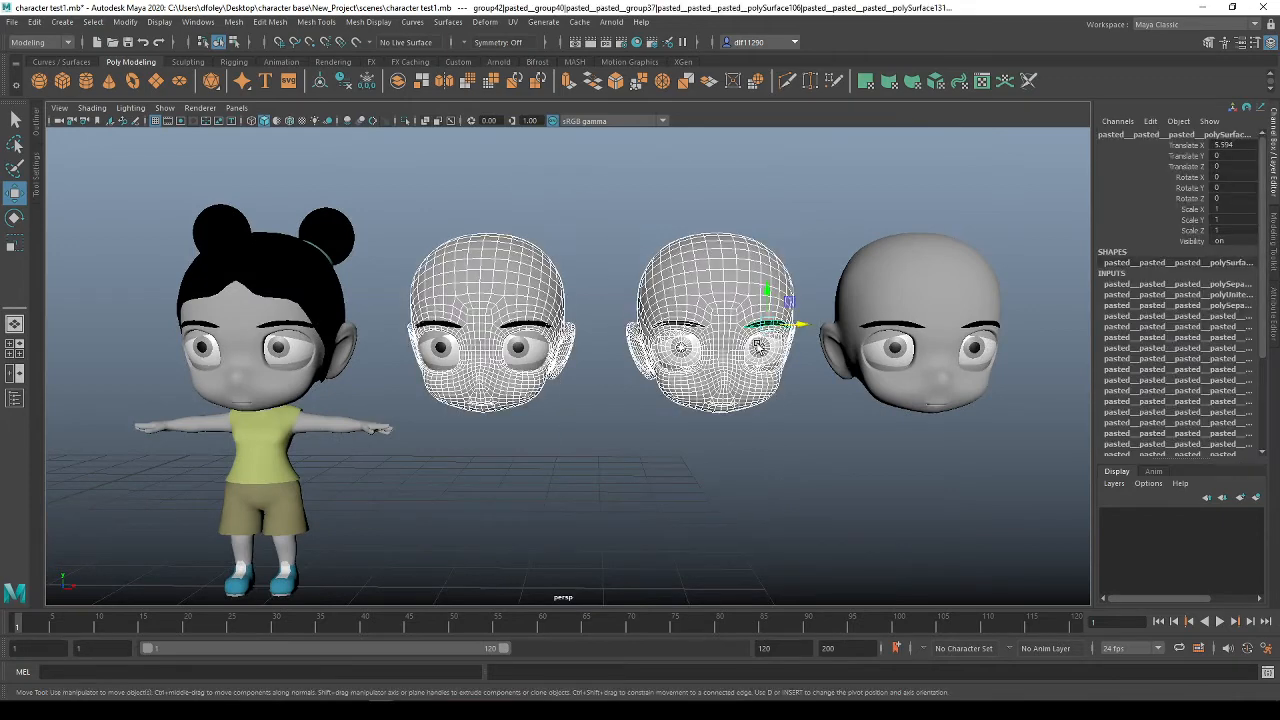
pyautogui.click(616, 498)
pyautogui.moveTo(782, 450); pyautogui.dragTo(644, 198)
pyautogui.moveTo(802, 327); pyautogui.dragTo(785, 334)
pyautogui.click(803, 427)
pyautogui.keyDown('alt'); pyautogui.moveTo(522, 576); pyautogui.dragTo(590, 527, button='middle'); pyautogui.keyUp('alt')
pyautogui.keyDown('alt'); pyautogui.moveTo(711, 306); pyautogui.dragTo(590, 380, button='middle'); pyautogui.keyUp('alt')
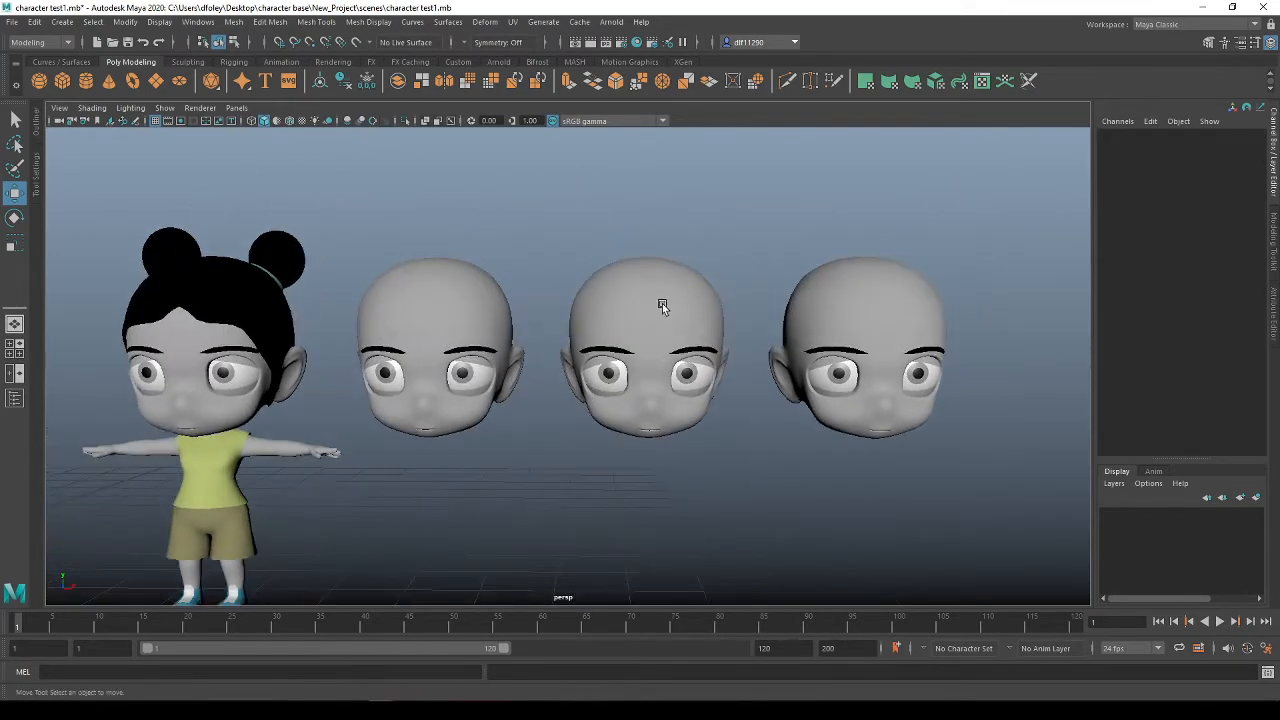
# Try setting the middle copy's head mesh to Translate X 0 without its eyes, and undo the change
pyautogui.click(662, 305)
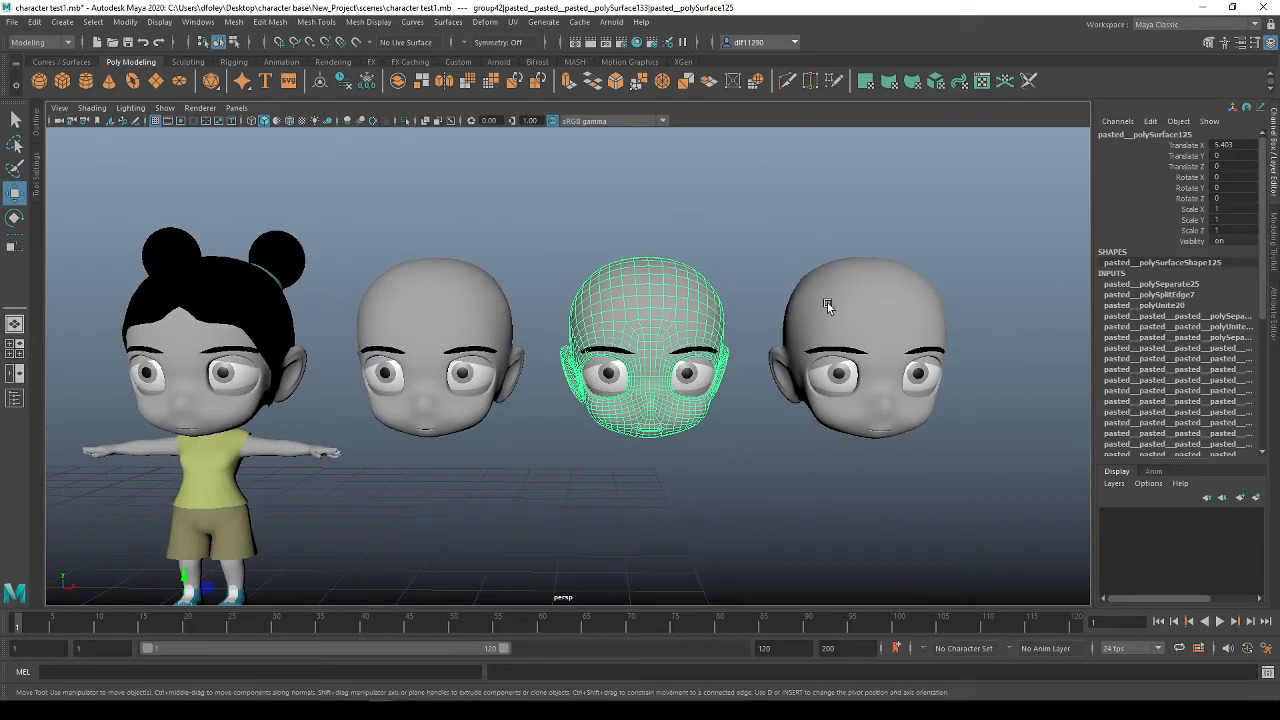
pyautogui.click(1228, 144)
pyautogui.write('0')
pyautogui.press('Return')
pyautogui.hotkey('ctrl', 'z')
pyautogui.click(1240, 144)
pyautogui.write('0')
pyautogui.press('Return')
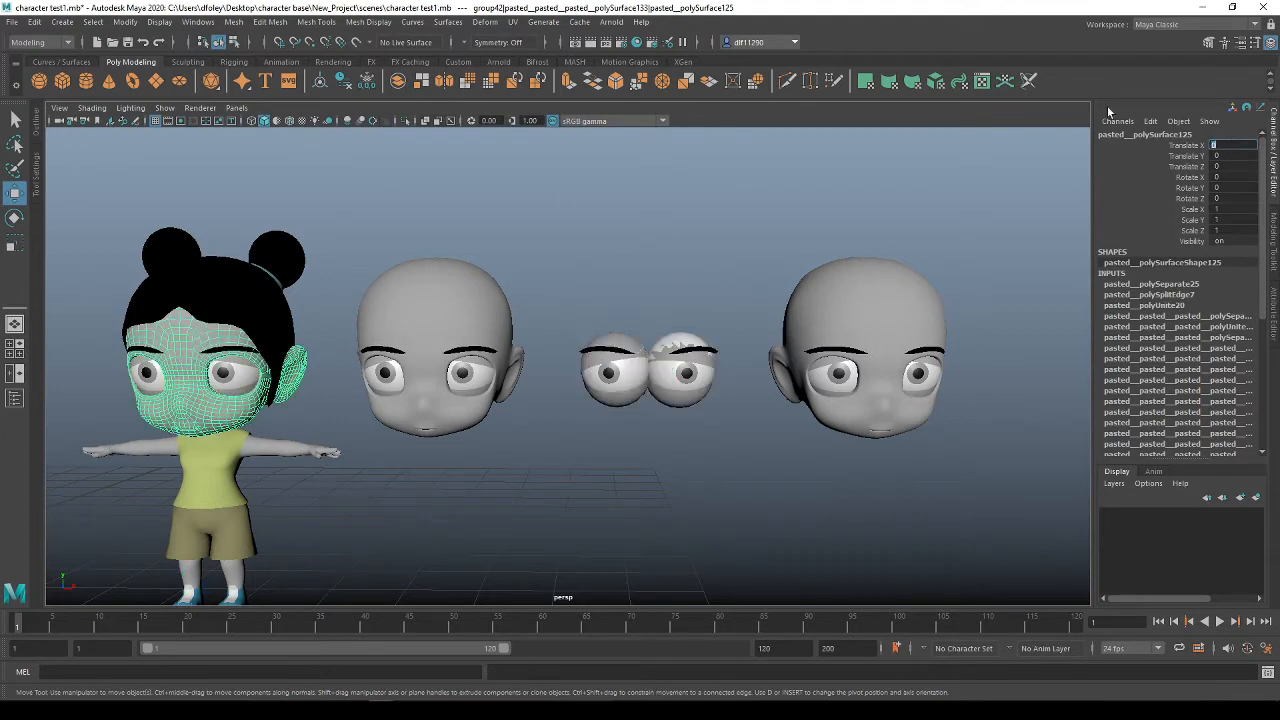
pyautogui.click(592, 495)
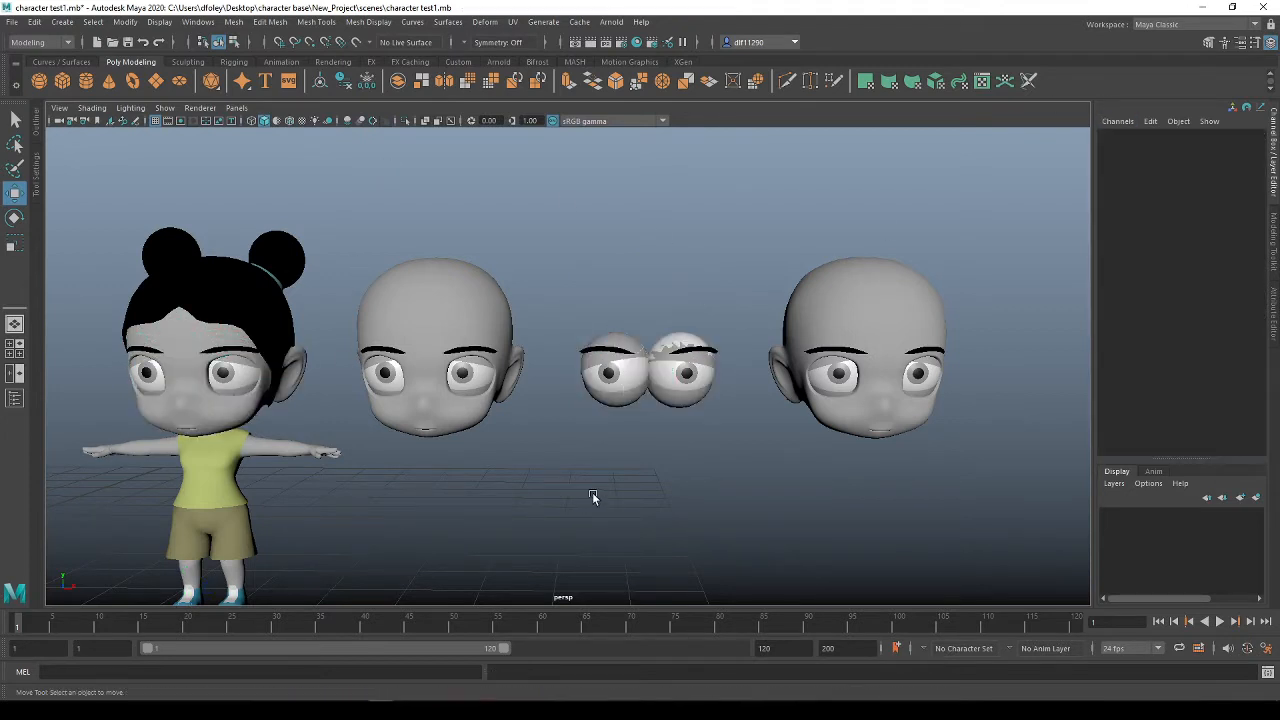
pyautogui.hotkey('ctrl', 'z')
pyautogui.hotkey('ctrl', 'z')
pyautogui.click(593, 491)
# Frame the first head copy beside the girl and select one upper eyelid with the Rotate tool active
pyautogui.keyDown('alt'); pyautogui.moveTo(700, 444); pyautogui.dragTo(644, 391); pyautogui.keyUp('alt')
pyautogui.scroll(4, 595, 297)
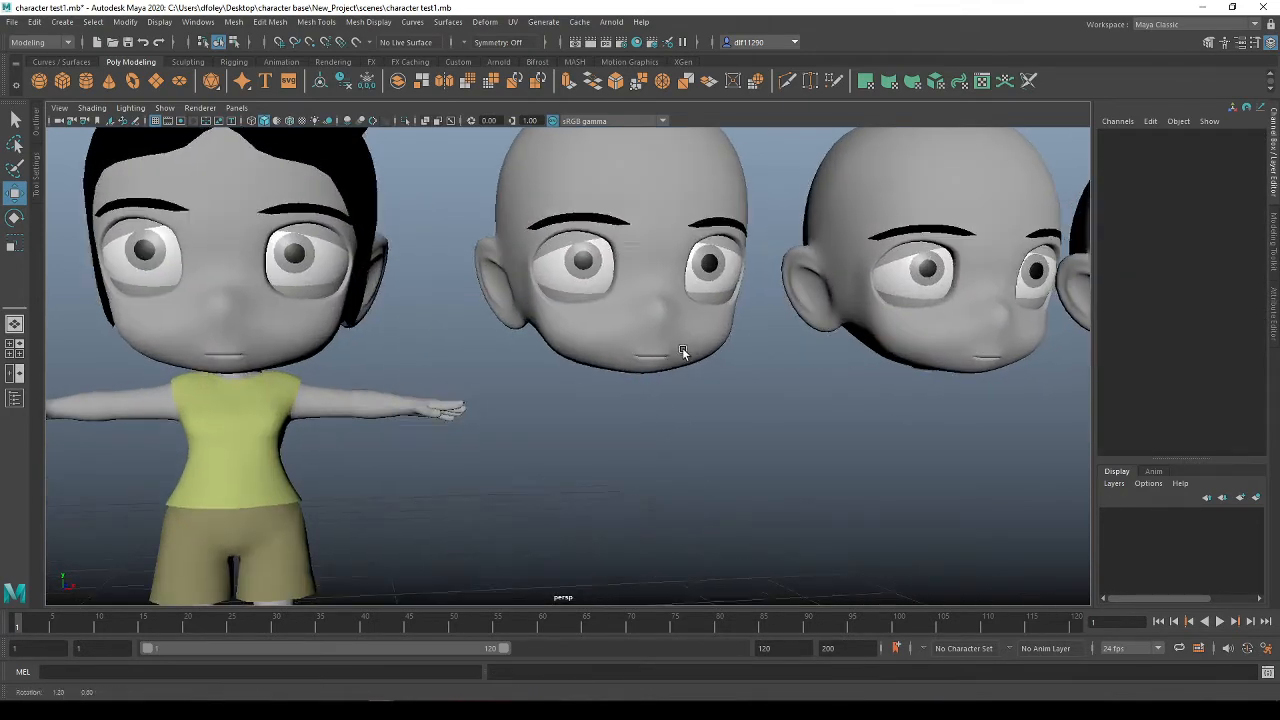
pyautogui.keyDown('alt'); pyautogui.moveTo(682, 347); pyautogui.dragTo(539, 194); pyautogui.keyUp('alt')
pyautogui.keyDown('alt'); pyautogui.moveTo(631, 348); pyautogui.dragTo(603, 441); pyautogui.keyUp('alt')
pyautogui.click(623, 288)
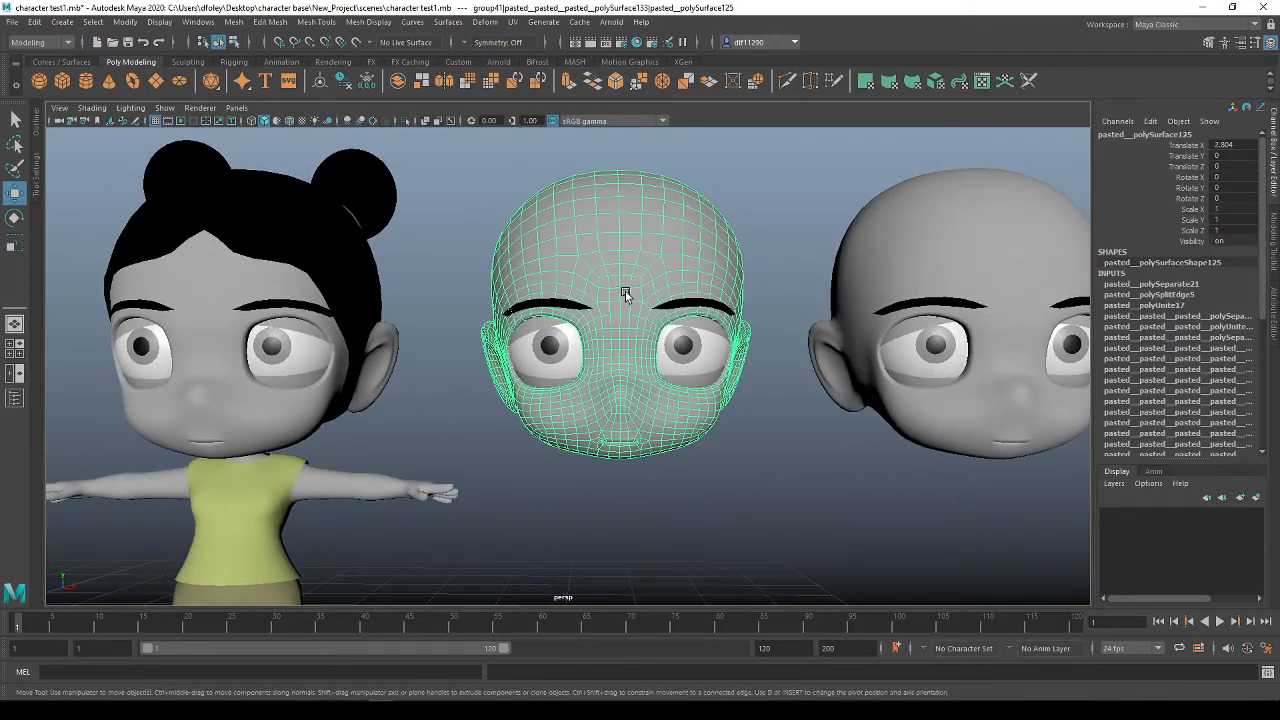
pyautogui.press('f')
pyautogui.keyDown('alt'); pyautogui.moveTo(678, 405); pyautogui.dragTo(549, 374, button='right'); pyautogui.keyUp('alt')
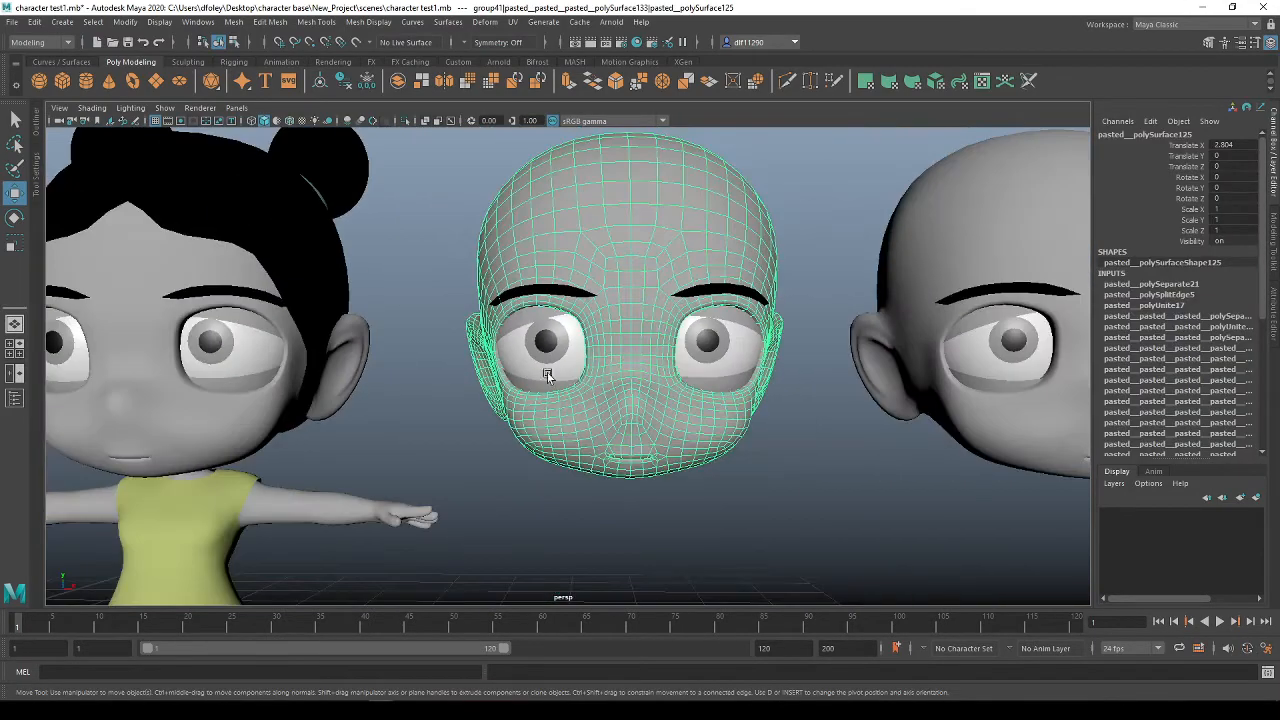
pyautogui.click(532, 310)
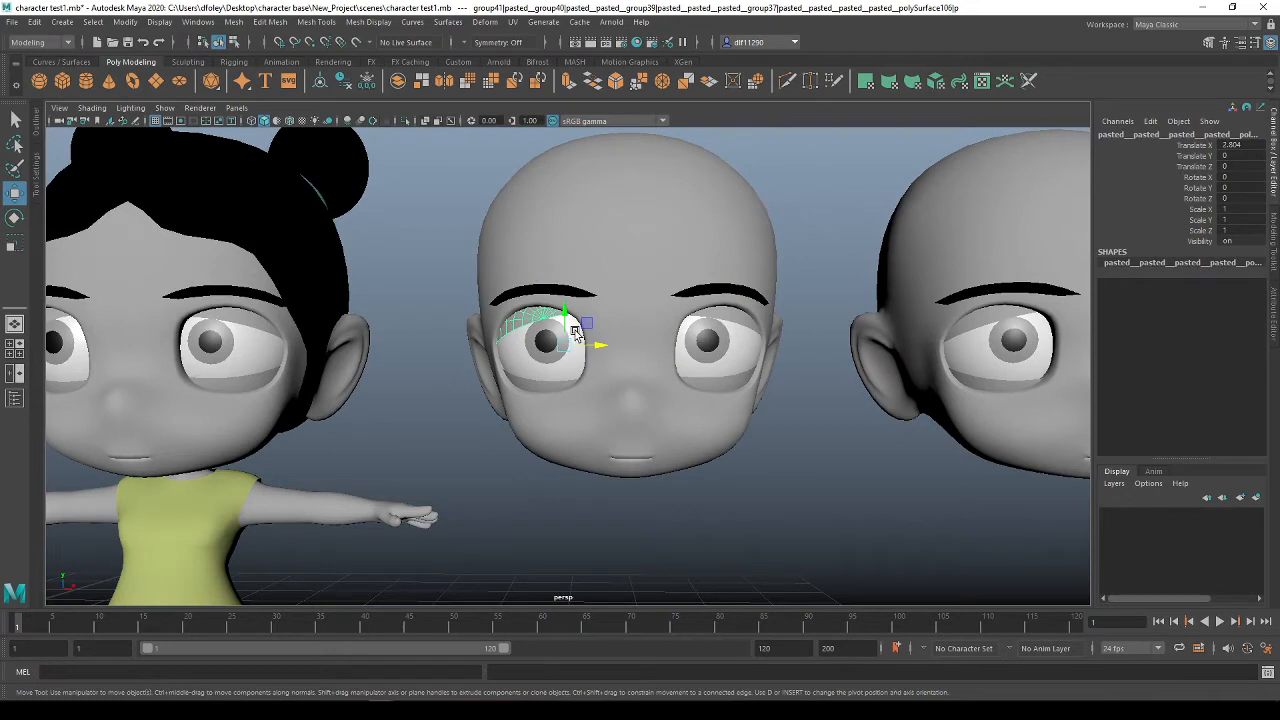
pyautogui.press('e')
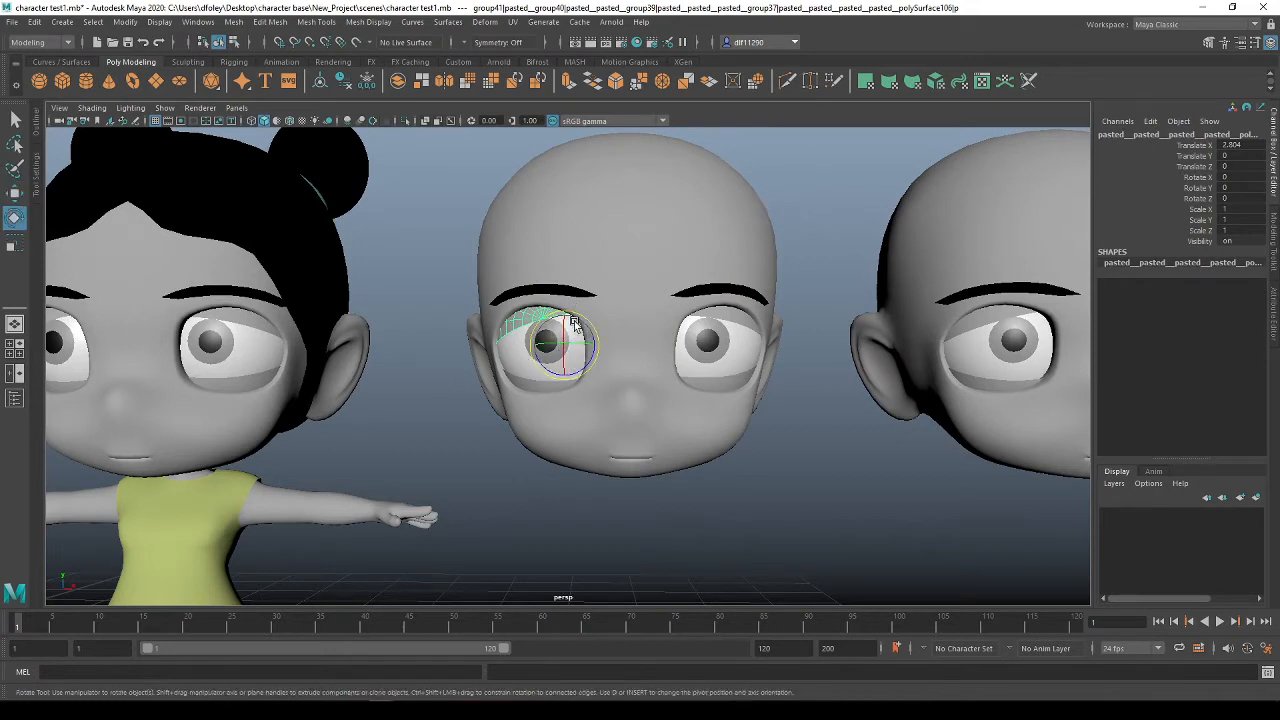
# Select the first copy's head mesh and switch it to vertex editing, focused on the mouth
pyautogui.click(645, 372)
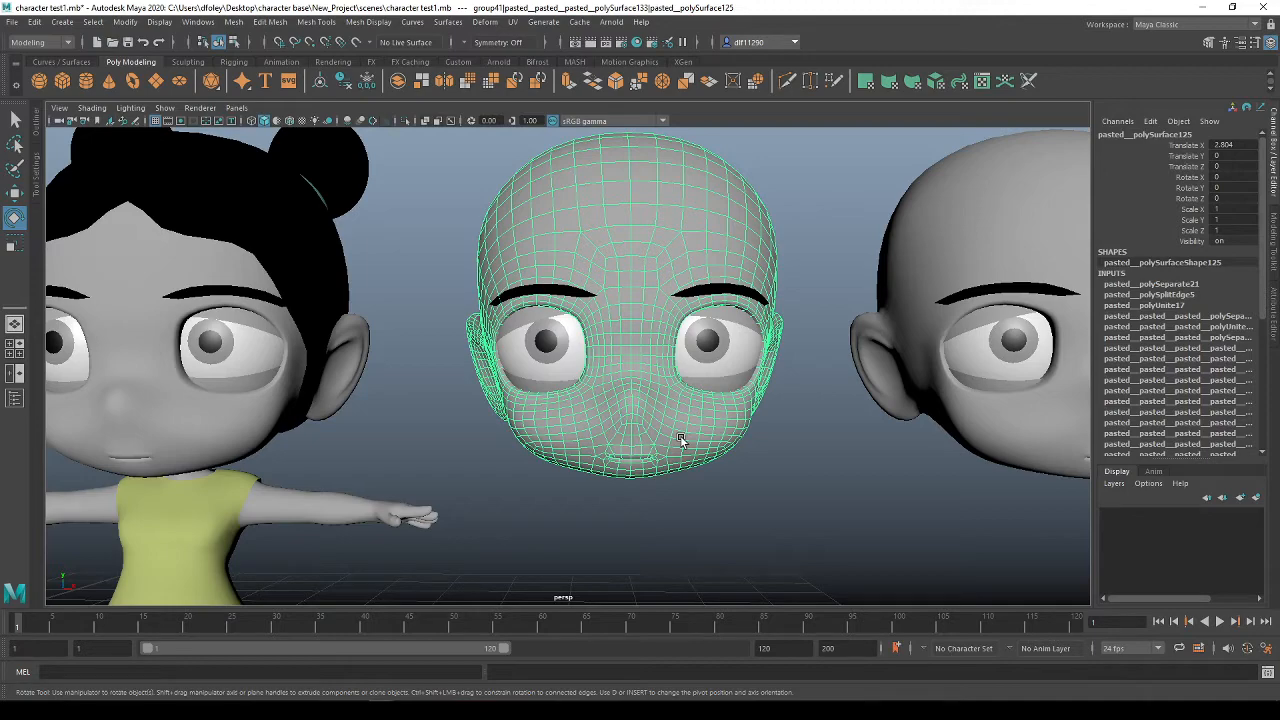
pyautogui.scroll(3, 614, 478)
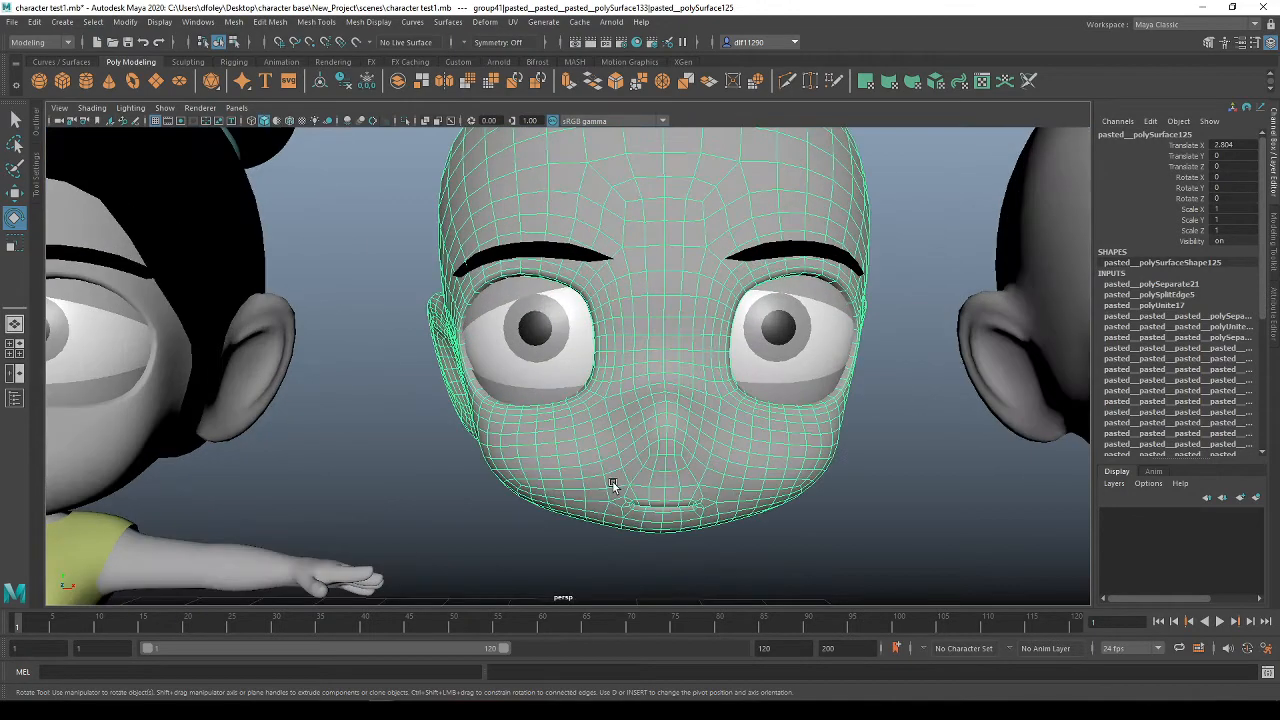
pyautogui.keyDown('alt'); pyautogui.moveTo(612, 484); pyautogui.dragTo(498, 424, button='middle'); pyautogui.keyUp('alt')
pyautogui.keyDown('alt'); pyautogui.moveTo(647, 254); pyautogui.dragTo(635, 374, button='middle'); pyautogui.keyUp('alt')
pyautogui.scroll(2, 528, 531)
pyautogui.keyDown('alt'); pyautogui.moveTo(528, 531); pyautogui.dragTo(520, 497, button='middle'); pyautogui.keyUp('alt')
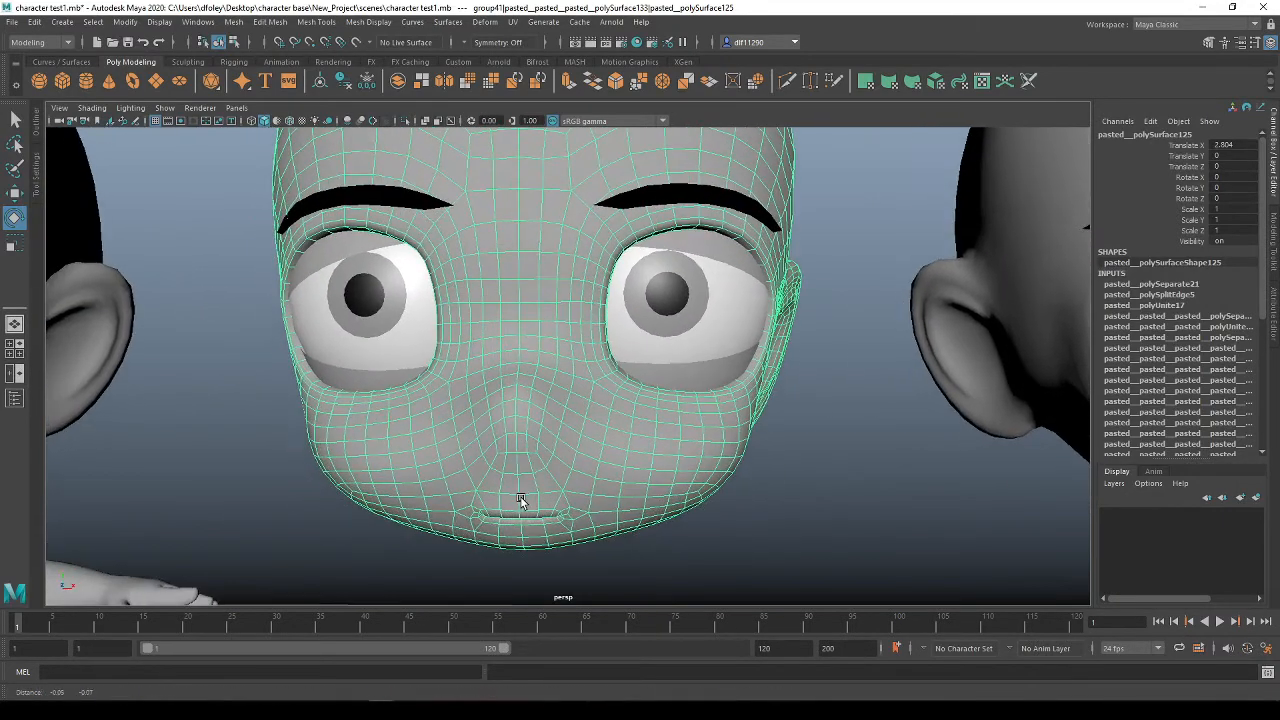
pyautogui.moveTo(515, 339); pyautogui.dragTo(452, 340, button='right')
pyautogui.scroll(3, 480, 480)
pyautogui.keyDown('alt'); pyautogui.moveTo(463, 530); pyautogui.dragTo(471, 480, button='middle'); pyautogui.keyUp('alt')
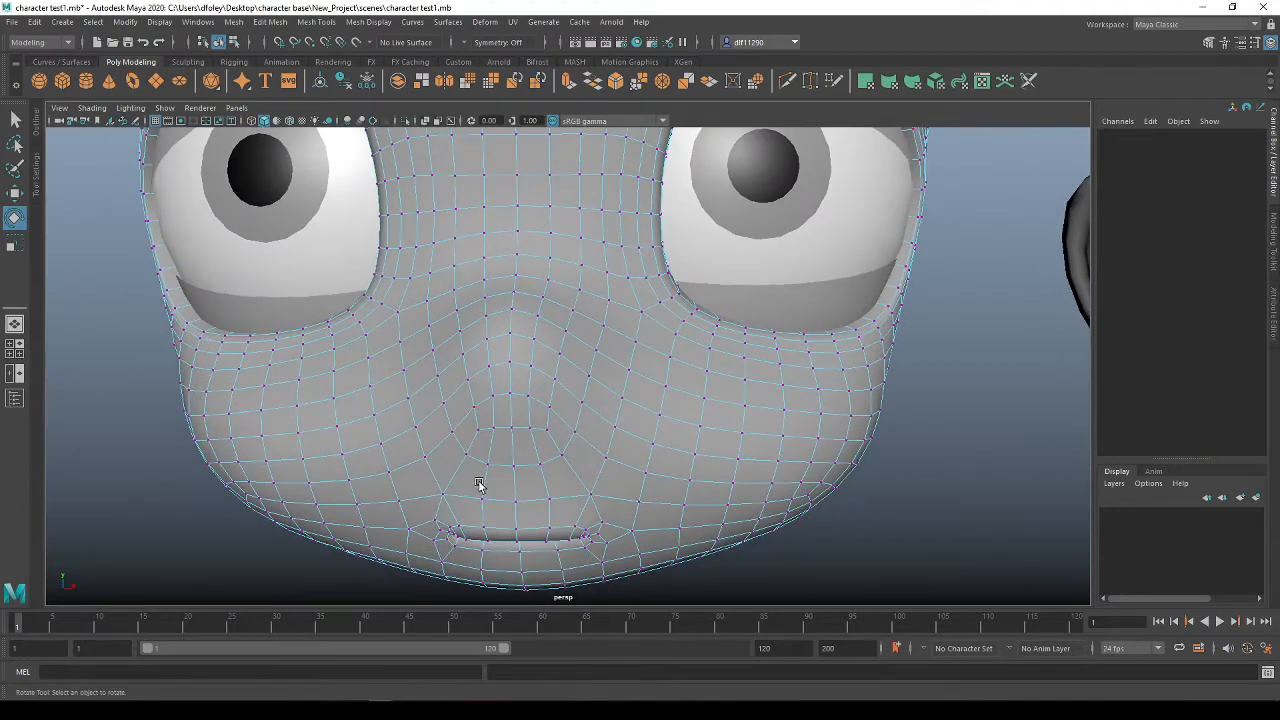
# Select the vertices at both corners of the mouth and turn on soft selection around them
pyautogui.click(443, 534)
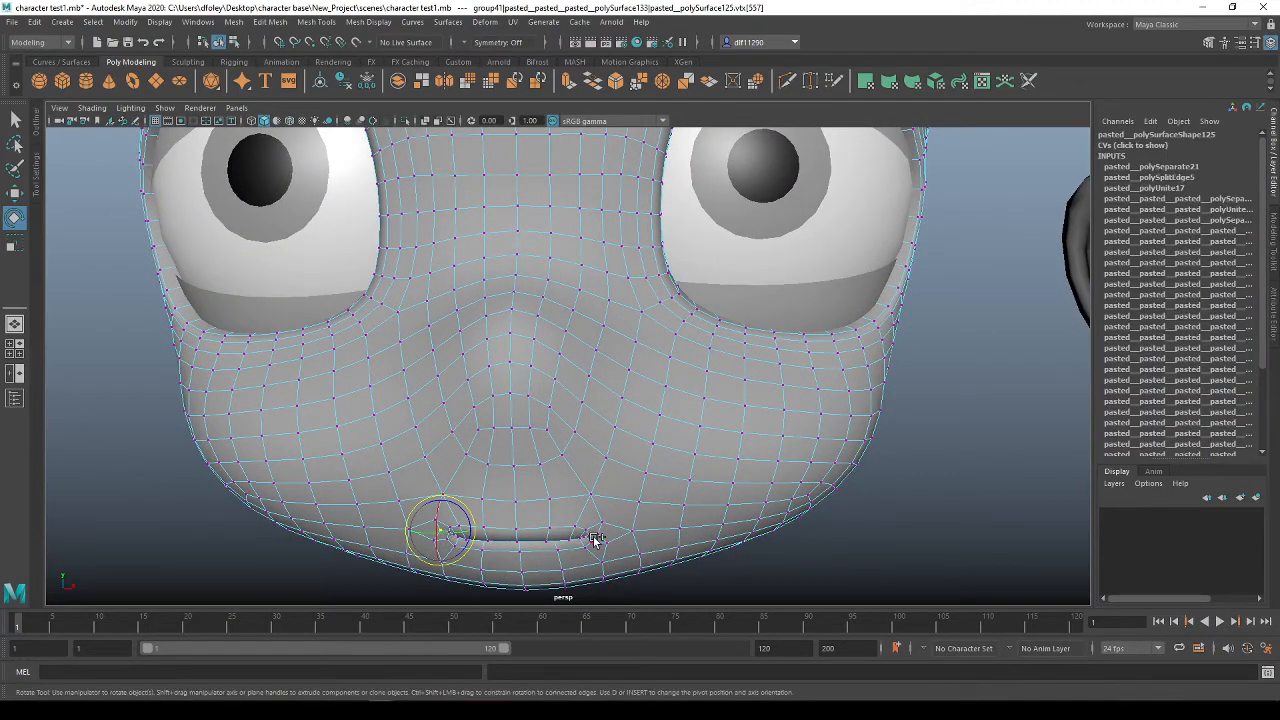
pyautogui.click(518, 541)
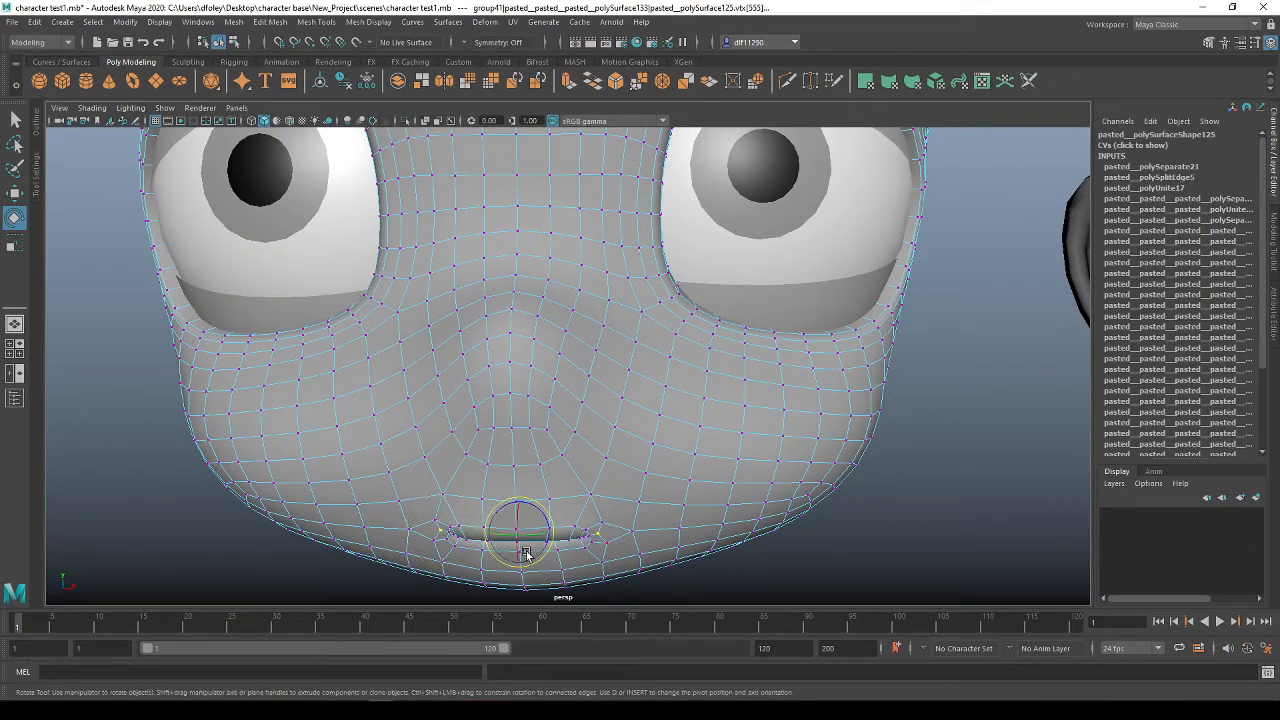
pyautogui.keyDown('alt'); pyautogui.moveTo(523, 548); pyautogui.dragTo(557, 508, button='middle'); pyautogui.keyUp('alt')
pyautogui.press('b')
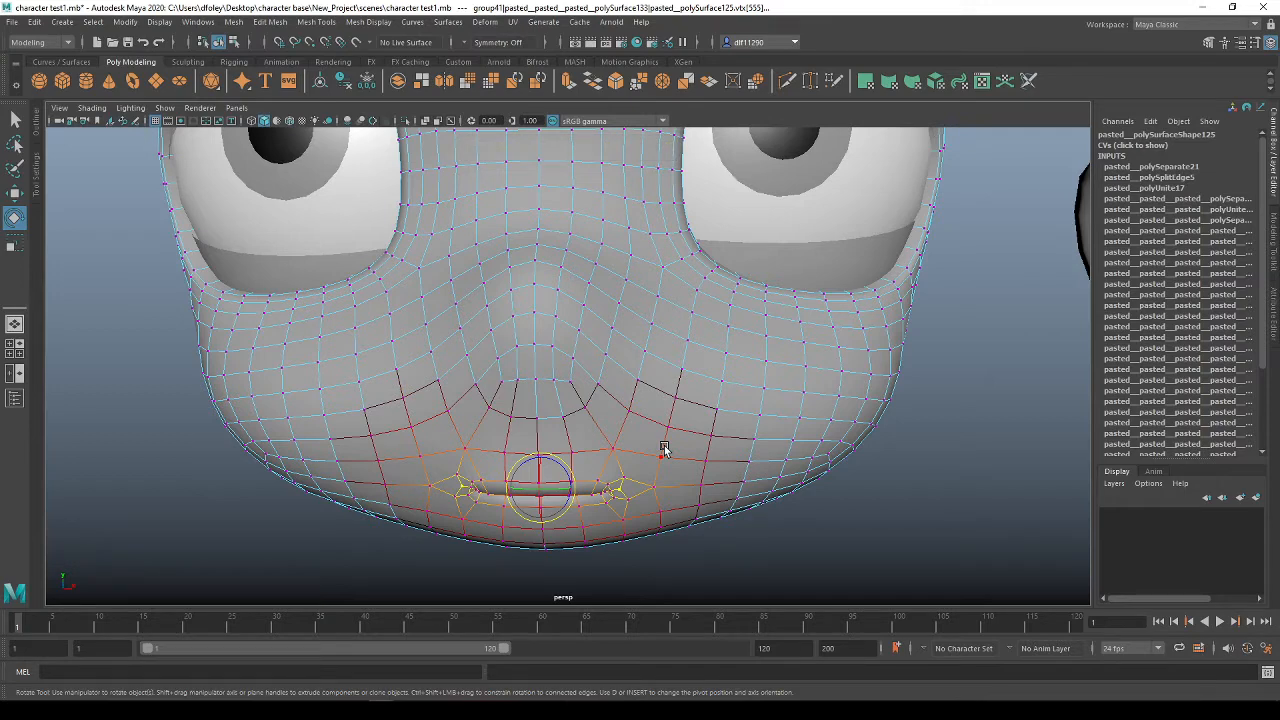
pyautogui.keyDown('alt'); pyautogui.moveTo(674, 429); pyautogui.dragTo(606, 346, button='right'); pyautogui.keyUp('alt')
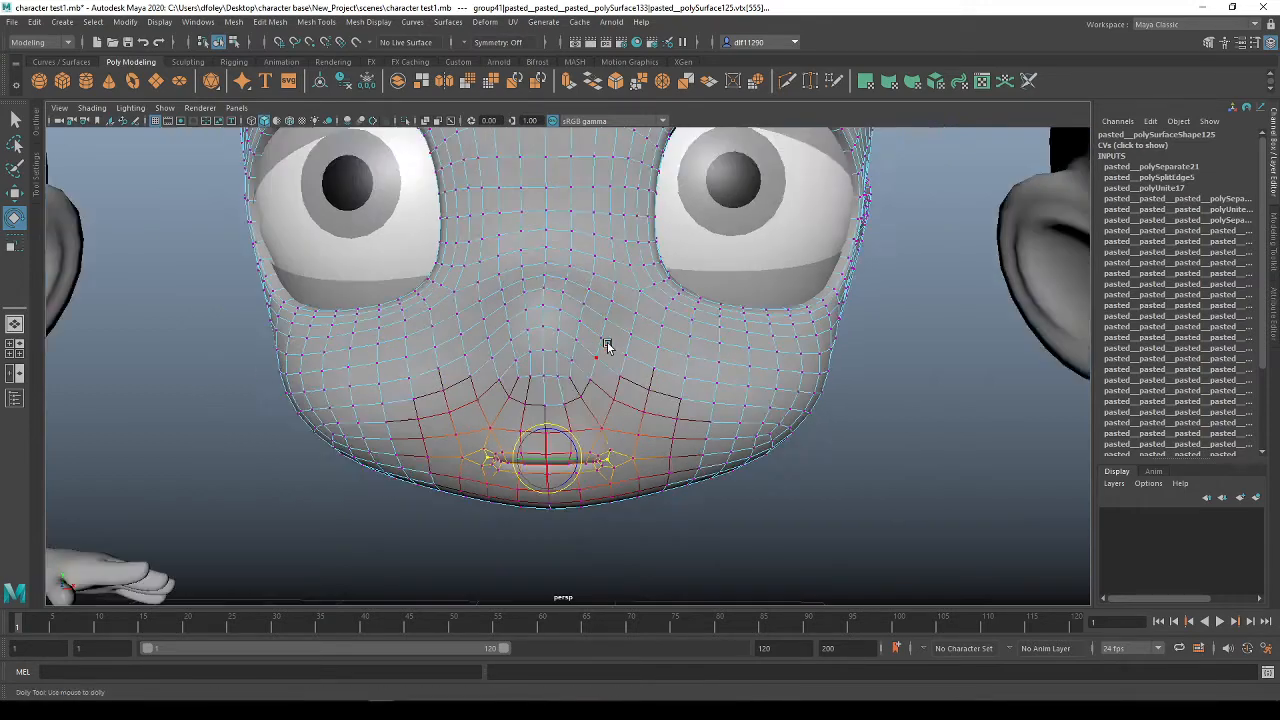
pyautogui.scroll(-5, 608, 342)
pyautogui.scroll(7, 600, 422)
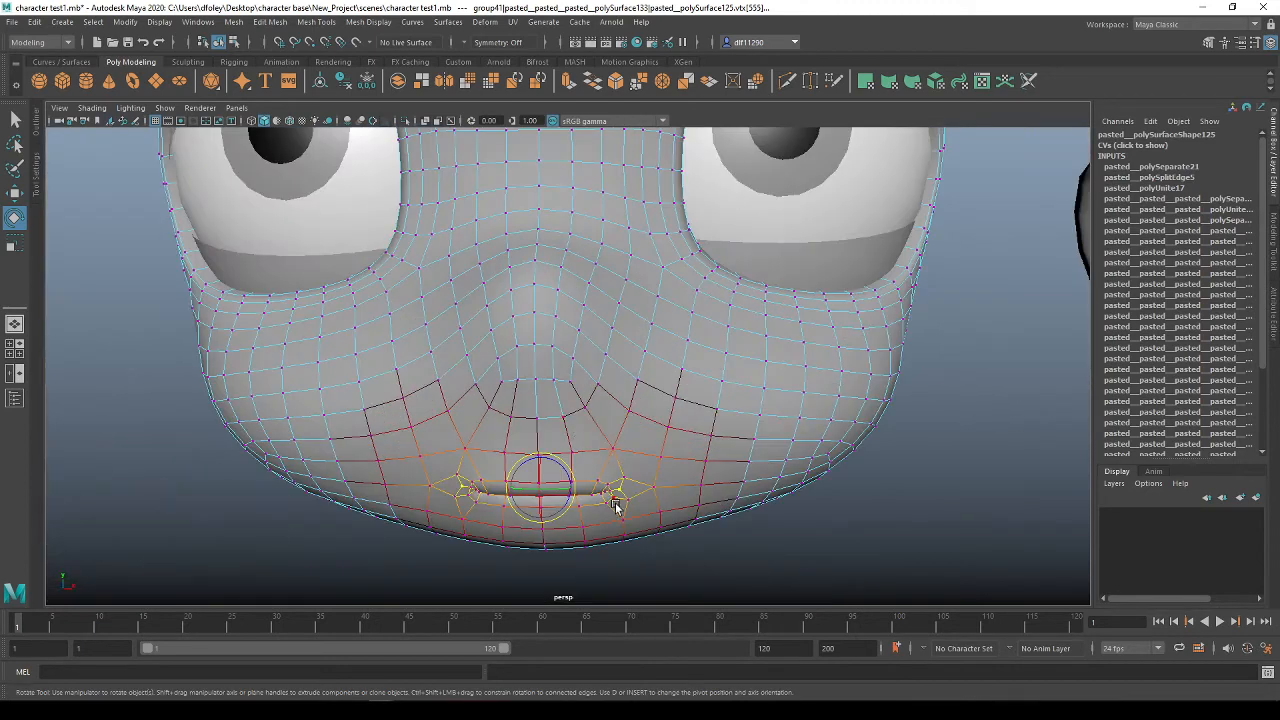
# In the Rotate tool's Soft Selection settings, try the Volume falloff mode and return it to Surface
pyautogui.click(37, 180)
pyautogui.click(44, 397)
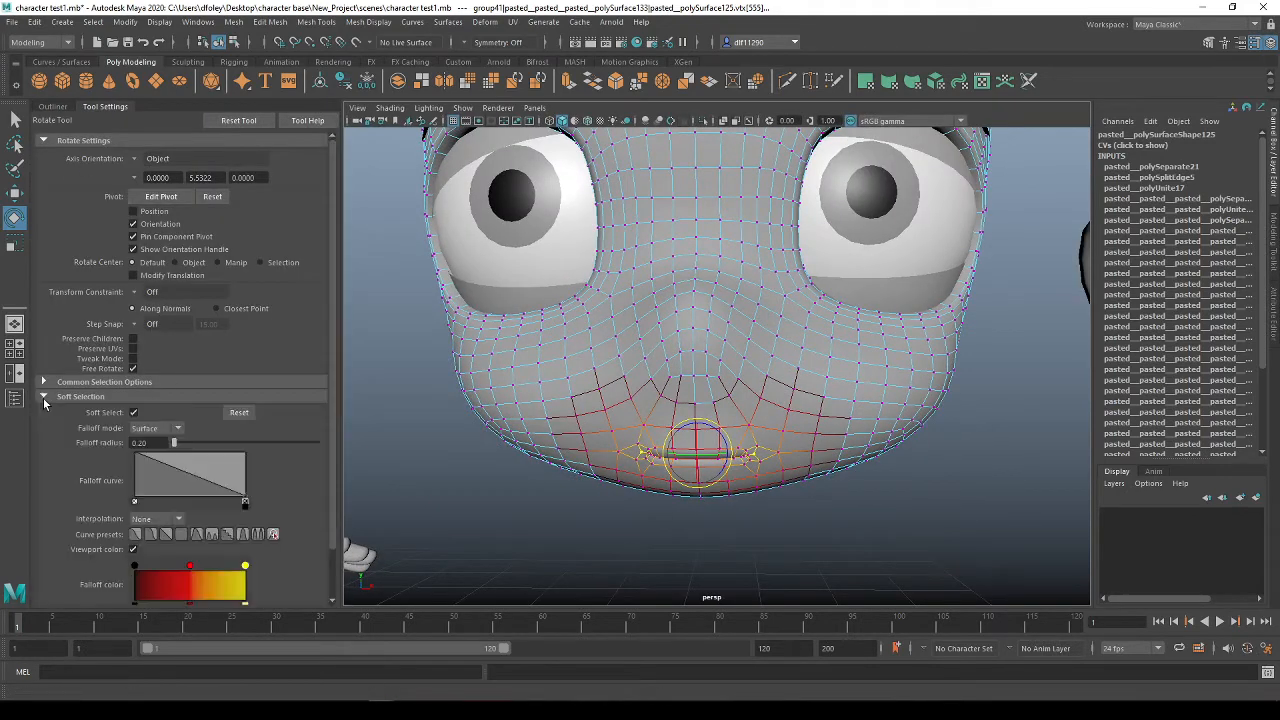
pyautogui.click(175, 427)
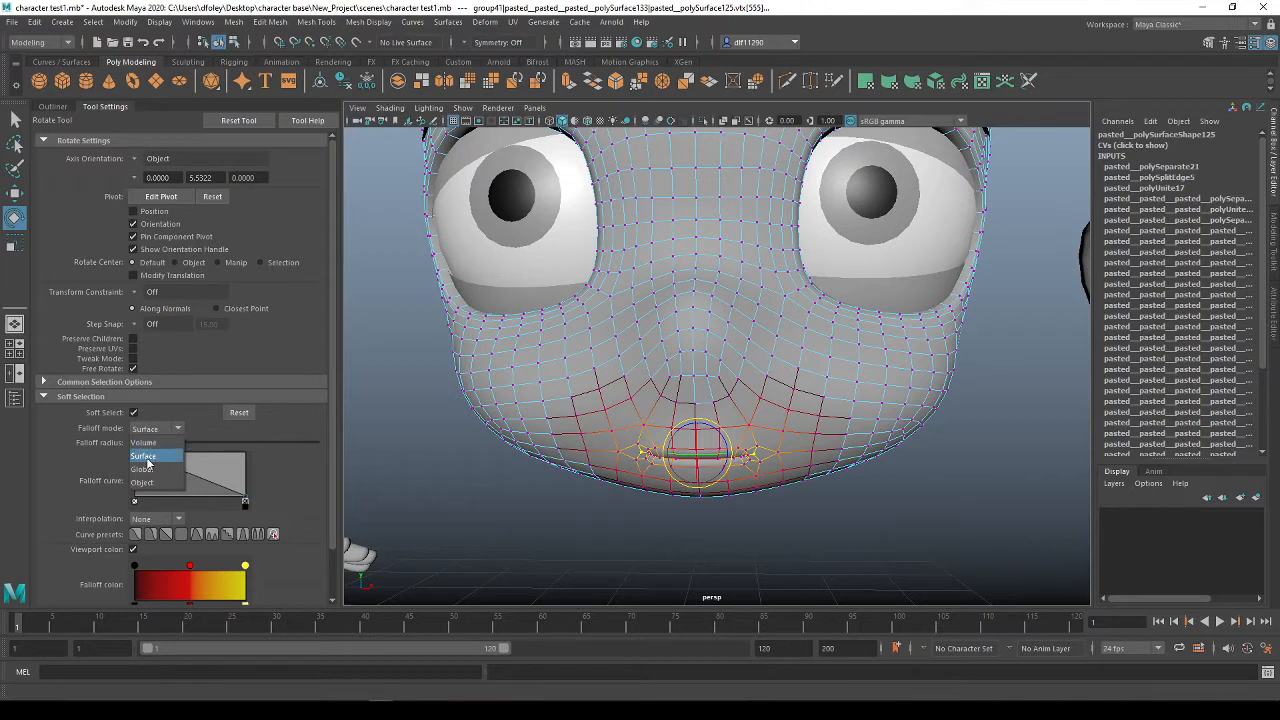
pyautogui.click(152, 440)
pyautogui.click(179, 427)
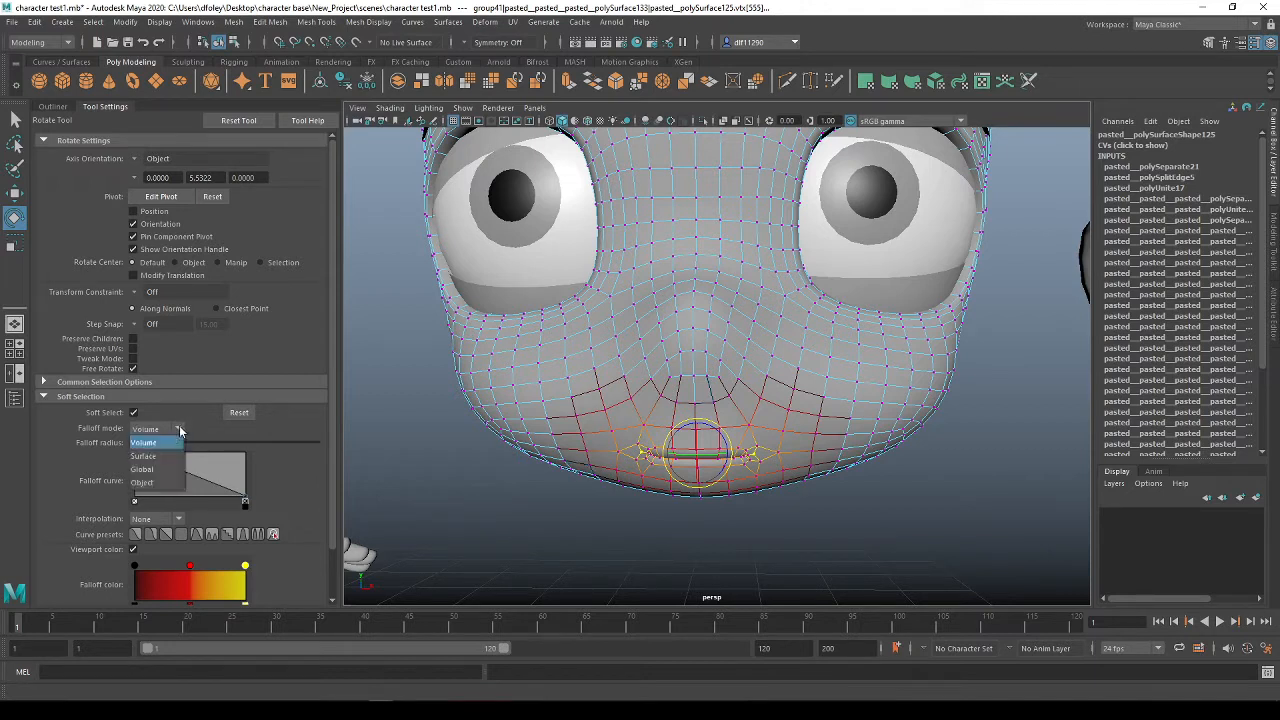
pyautogui.click(158, 452)
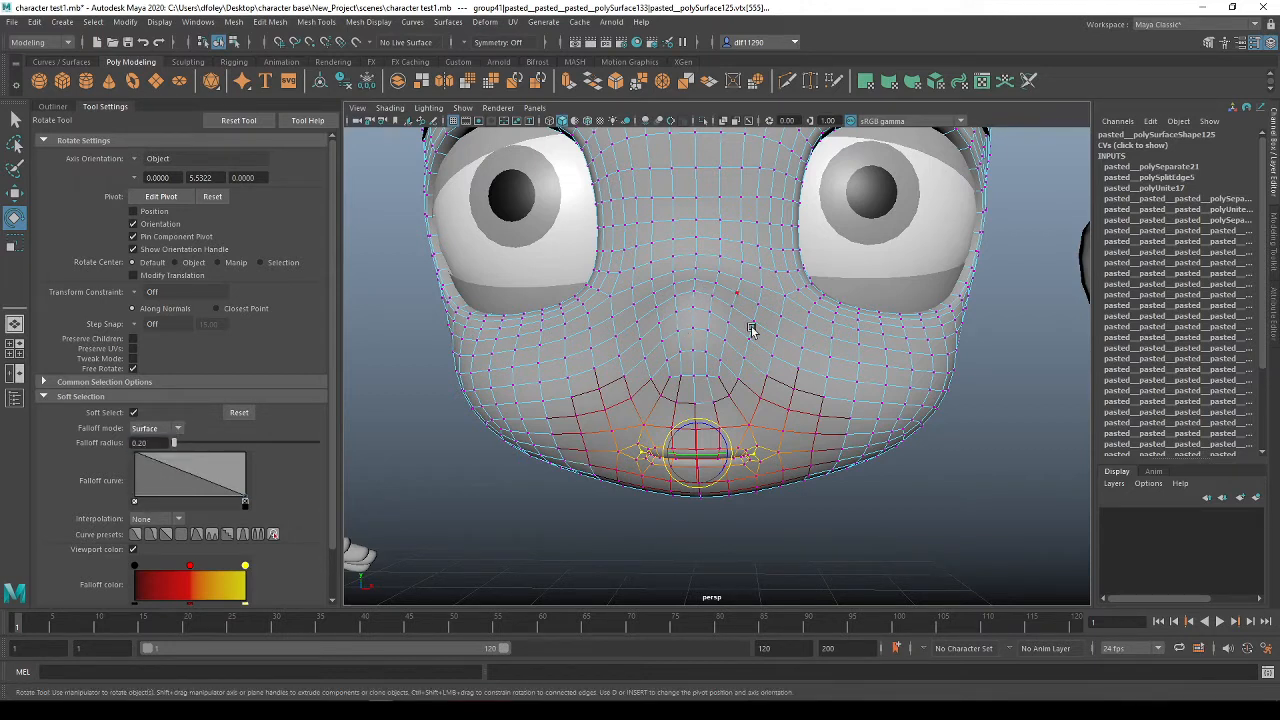
pyautogui.scroll(5, 680, 500)
pyautogui.scroll(-5, 692, 521)
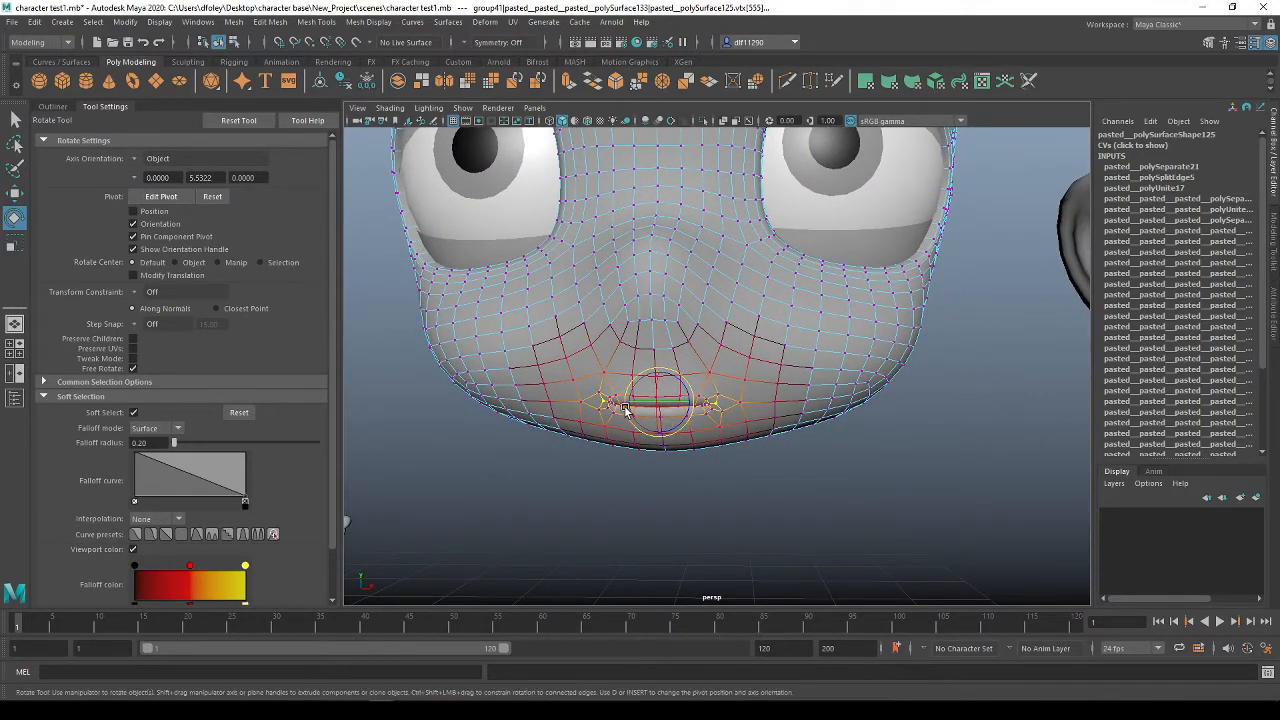
# Leave component editing on the first head copy and reopen its mesh in vertex editing with a cheek vertex selected
pyautogui.keyDown('alt'); pyautogui.moveTo(631, 406); pyautogui.dragTo(627, 456); pyautogui.keyUp('alt')
pyautogui.press('F8')
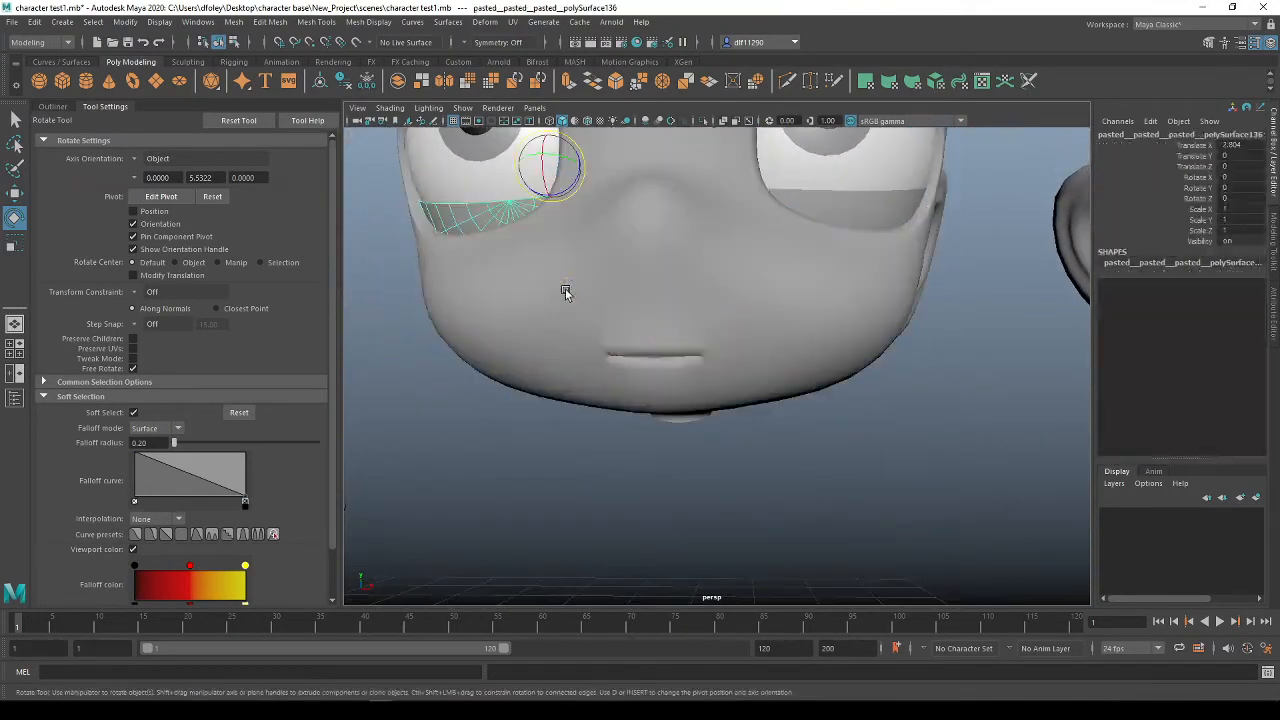
pyautogui.click(549, 296)
pyautogui.rightClick(550, 293)
pyautogui.moveTo(550, 293); pyautogui.dragTo(515, 298, button='right')
pyautogui.click(556, 296)
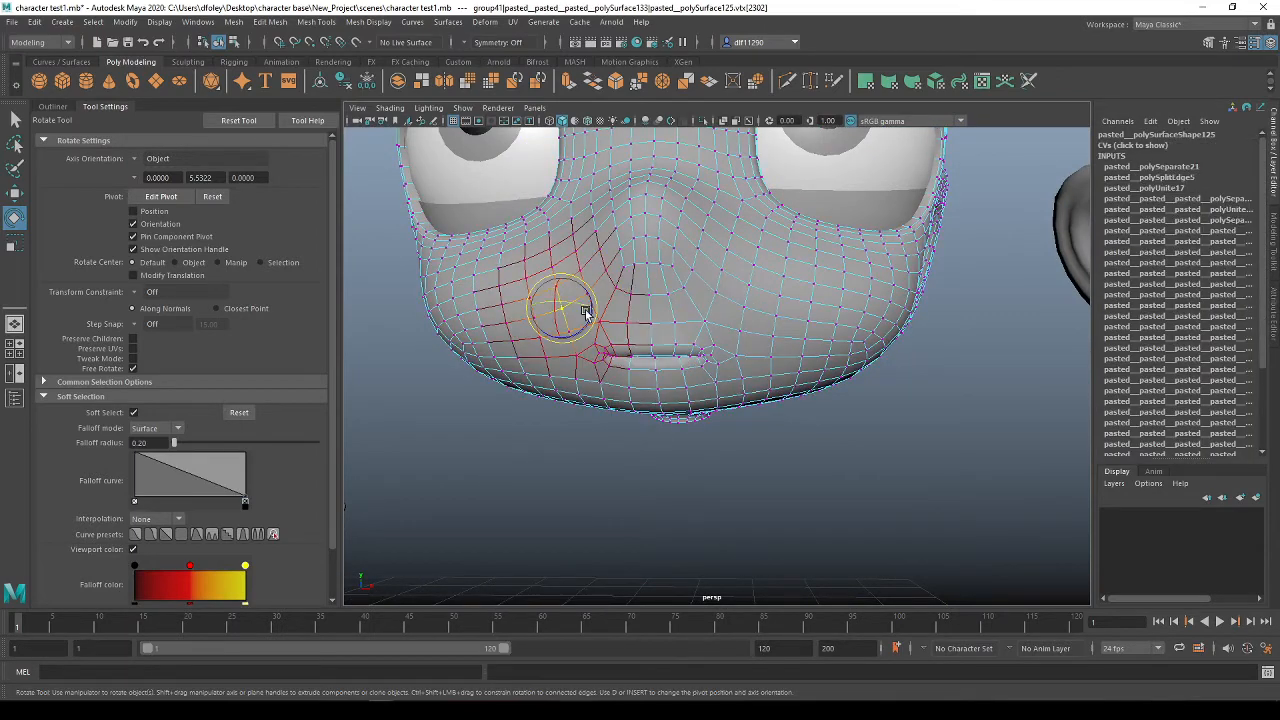
# Select the vertices at both corners of the first head copy's mouth again, with soft selection around them
pyautogui.scroll(3, 620, 368)
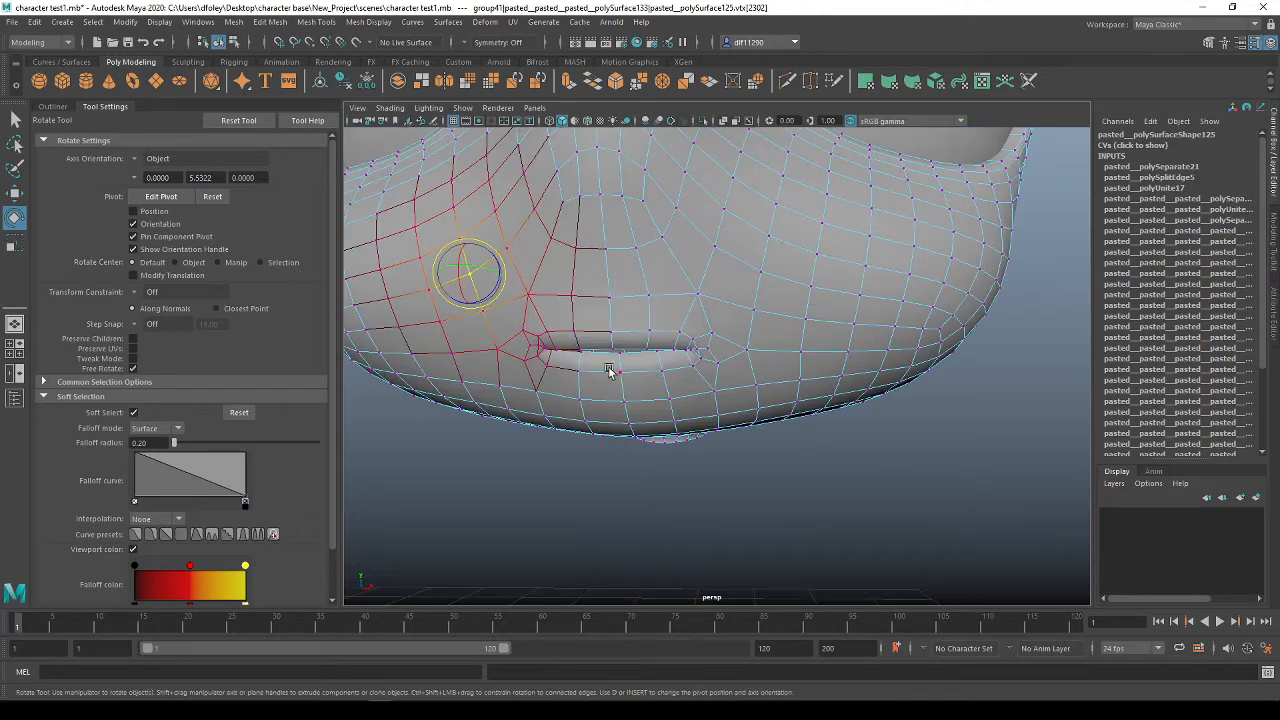
pyautogui.click(608, 337)
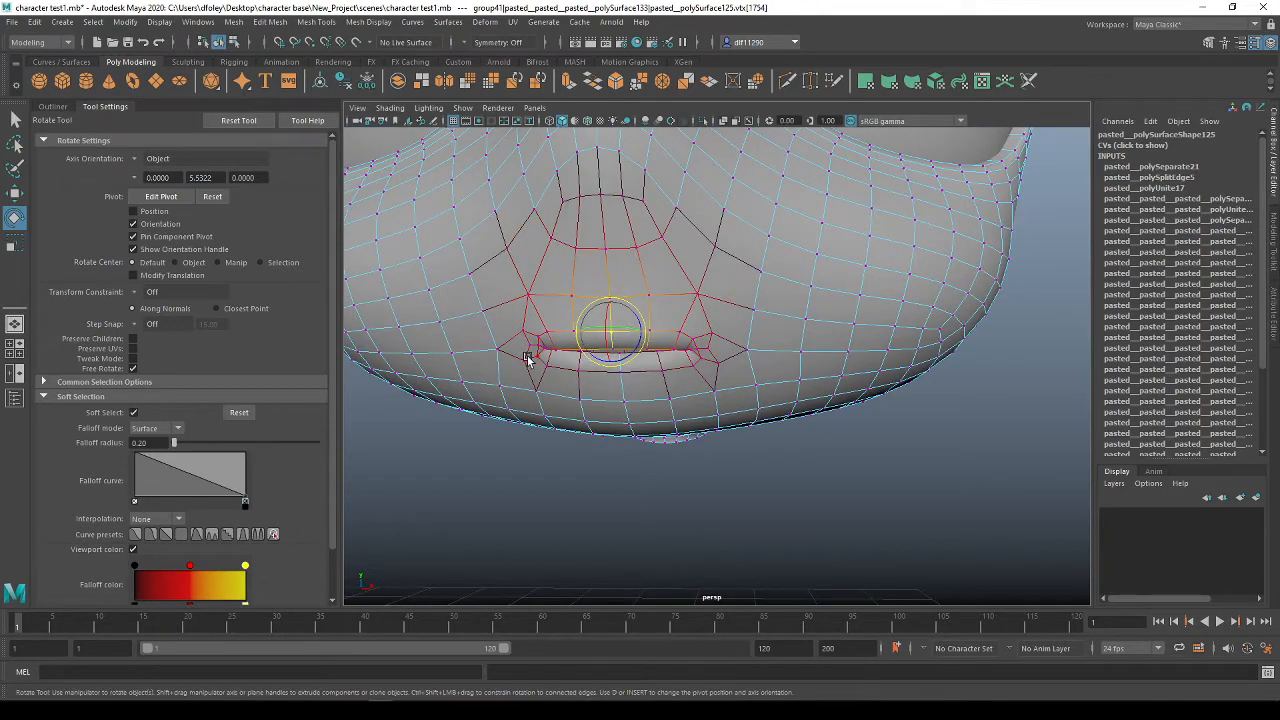
pyautogui.click(531, 346)
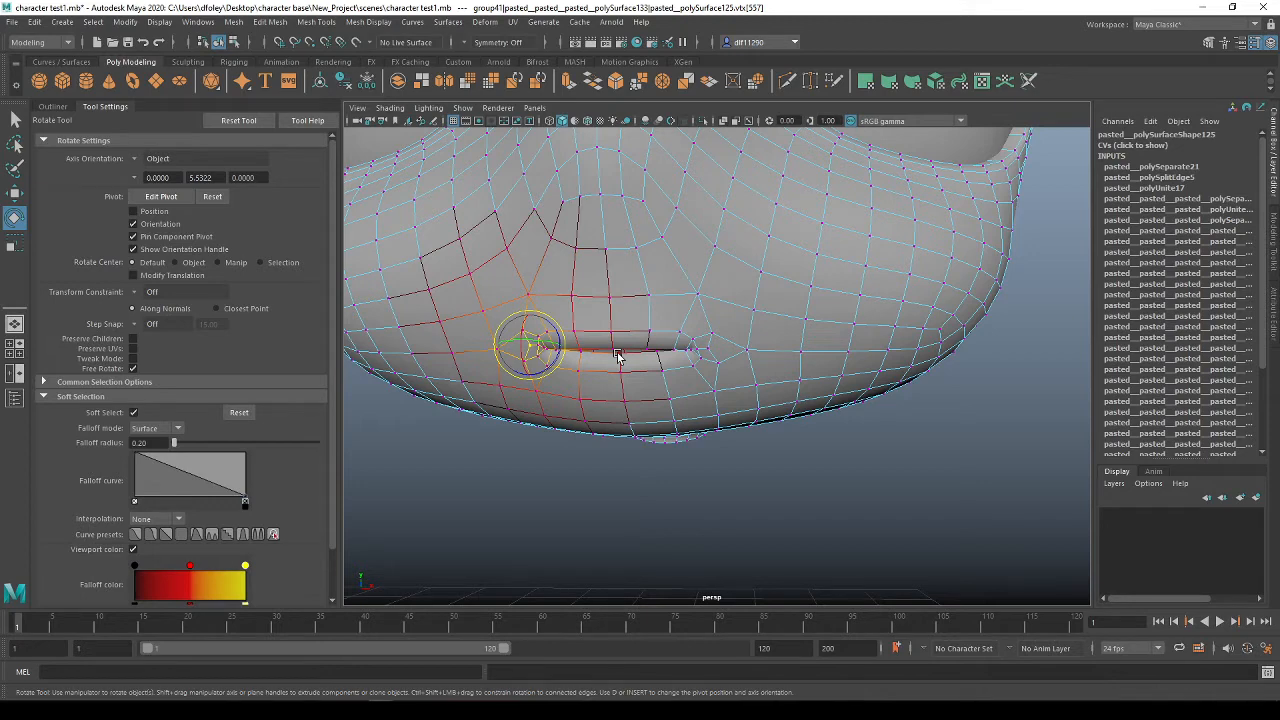
pyautogui.keyDown('shift'); pyautogui.click(700, 350); pyautogui.keyUp('shift')
pyautogui.scroll(3, 680, 355)
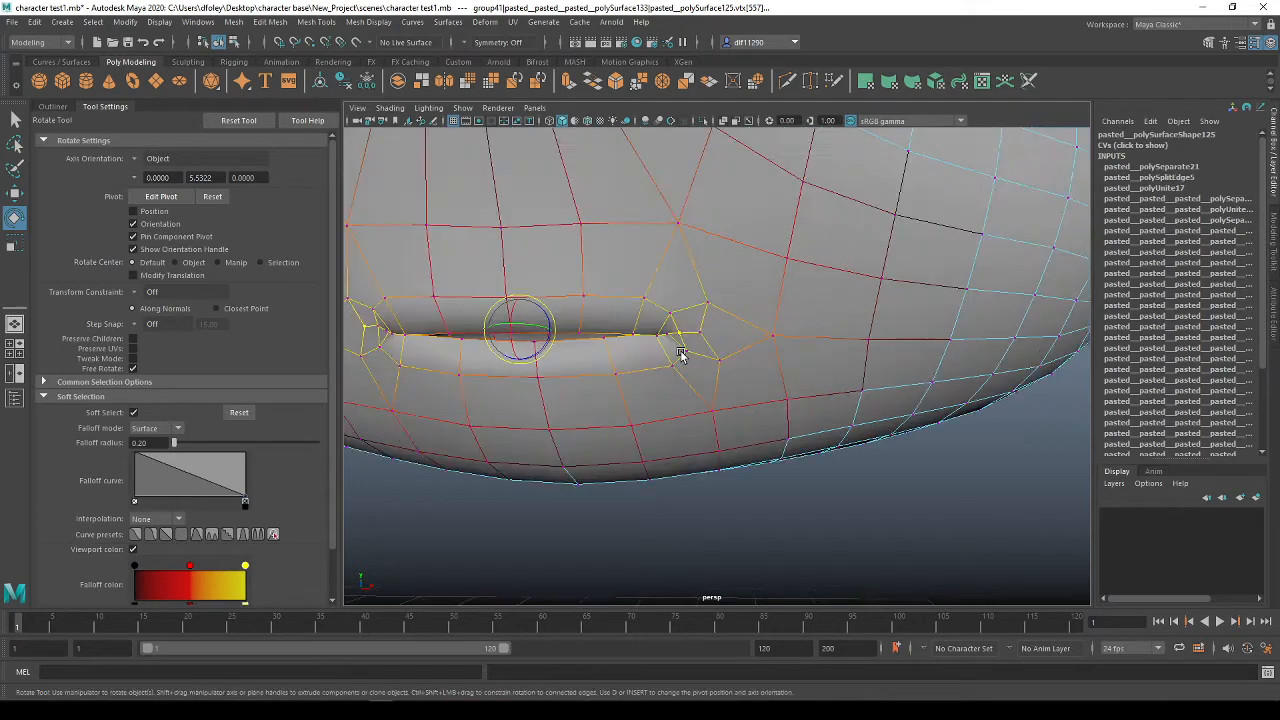
pyautogui.scroll(3, 680, 355)
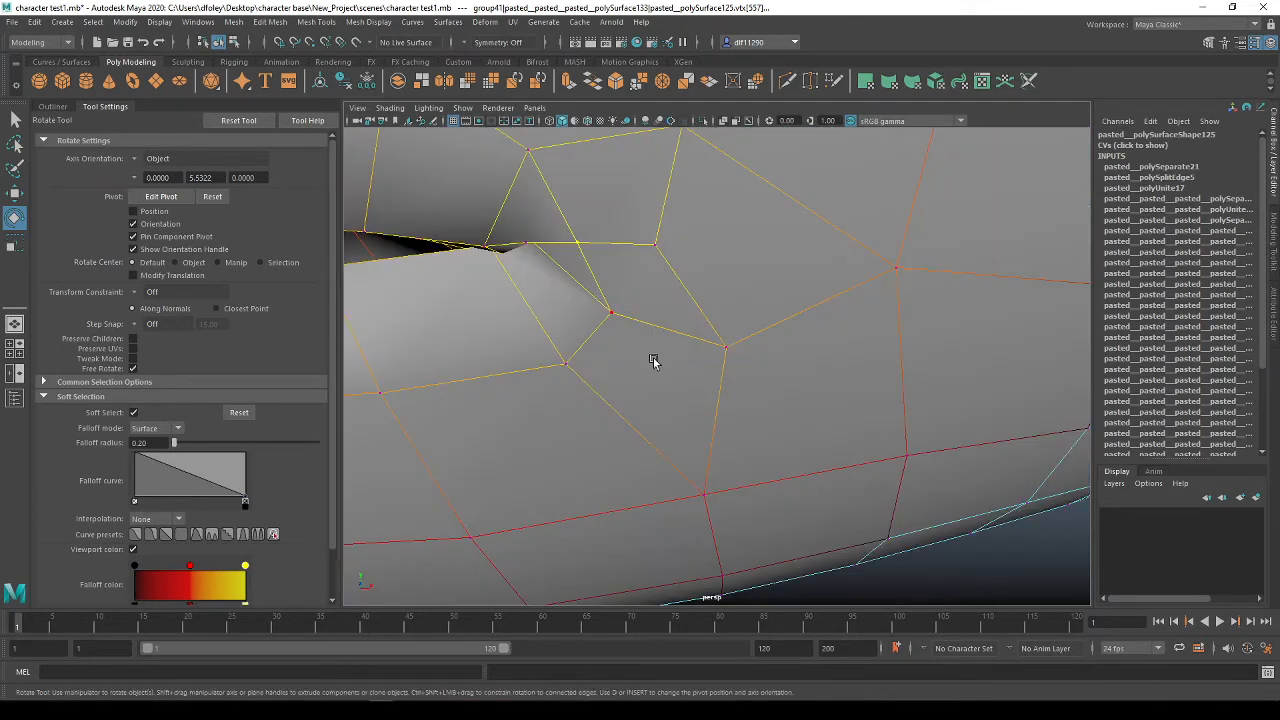
pyautogui.scroll(-3, 654, 360)
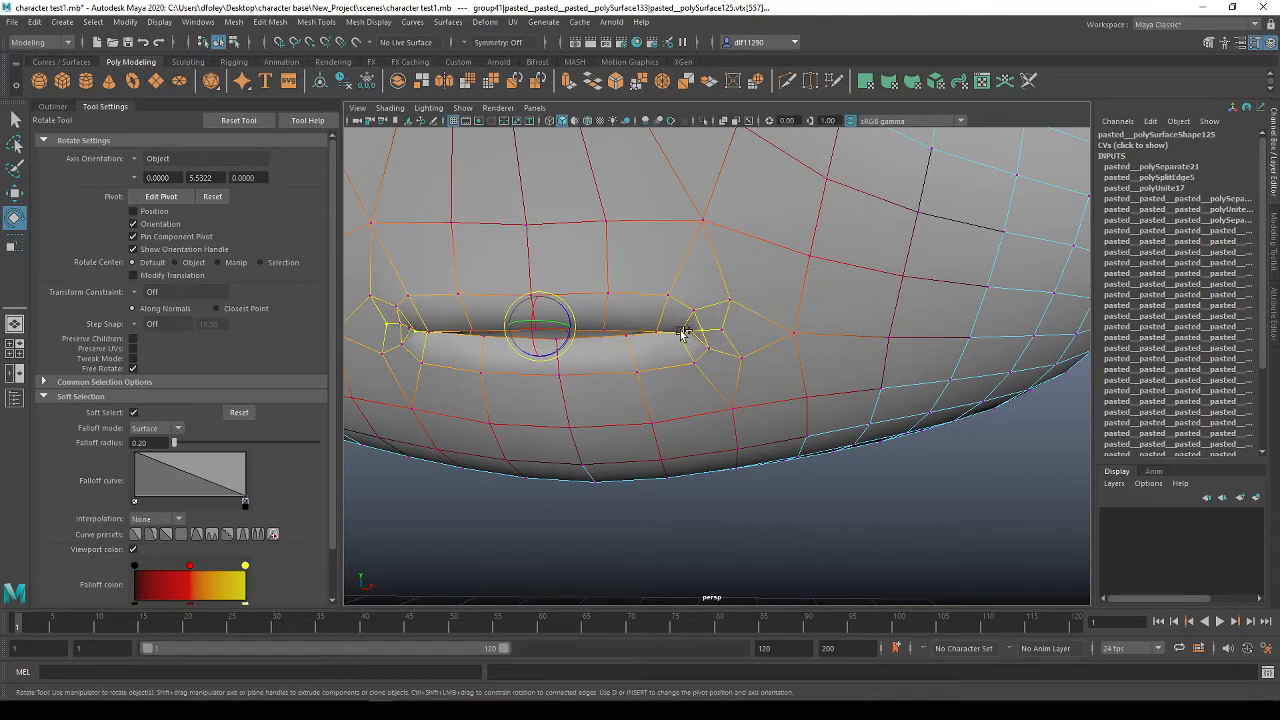
pyautogui.scroll(-3, 612, 400)
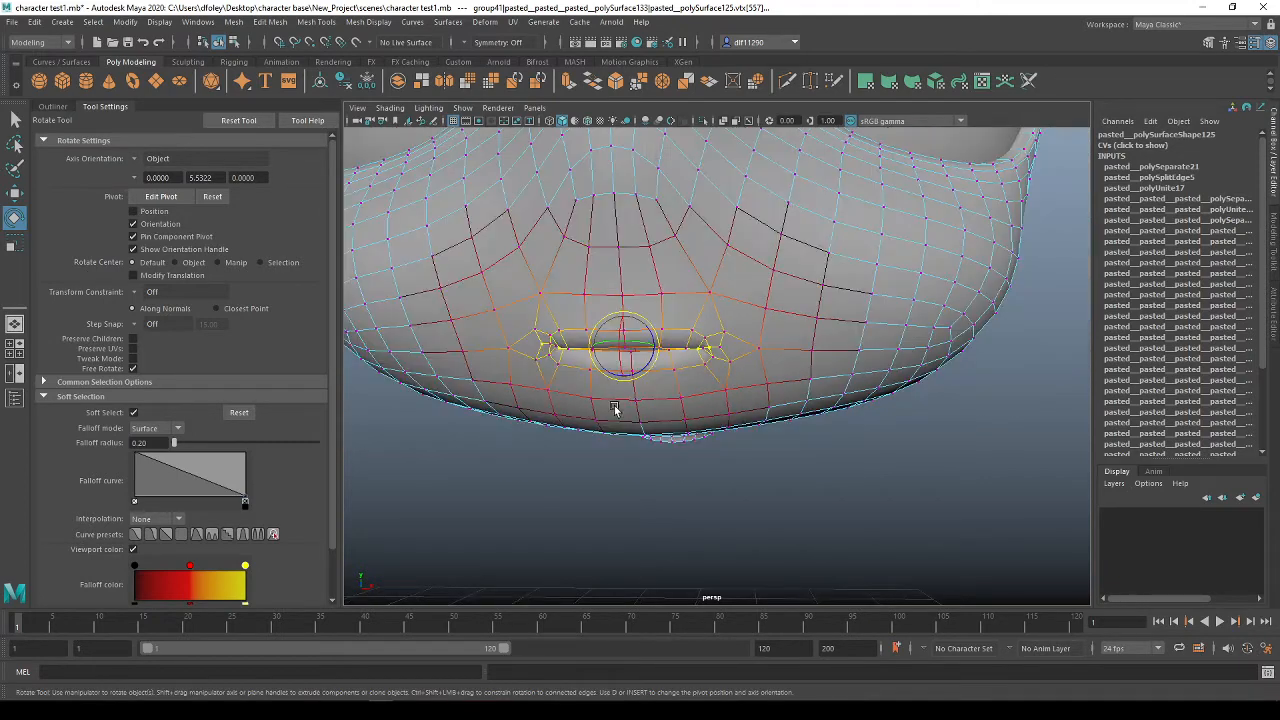
# Raise both mouth corners with the Move tool to form a smile on the first head copy
pyautogui.press('w')
pyautogui.moveTo(614, 314); pyautogui.dragTo(628, 288)
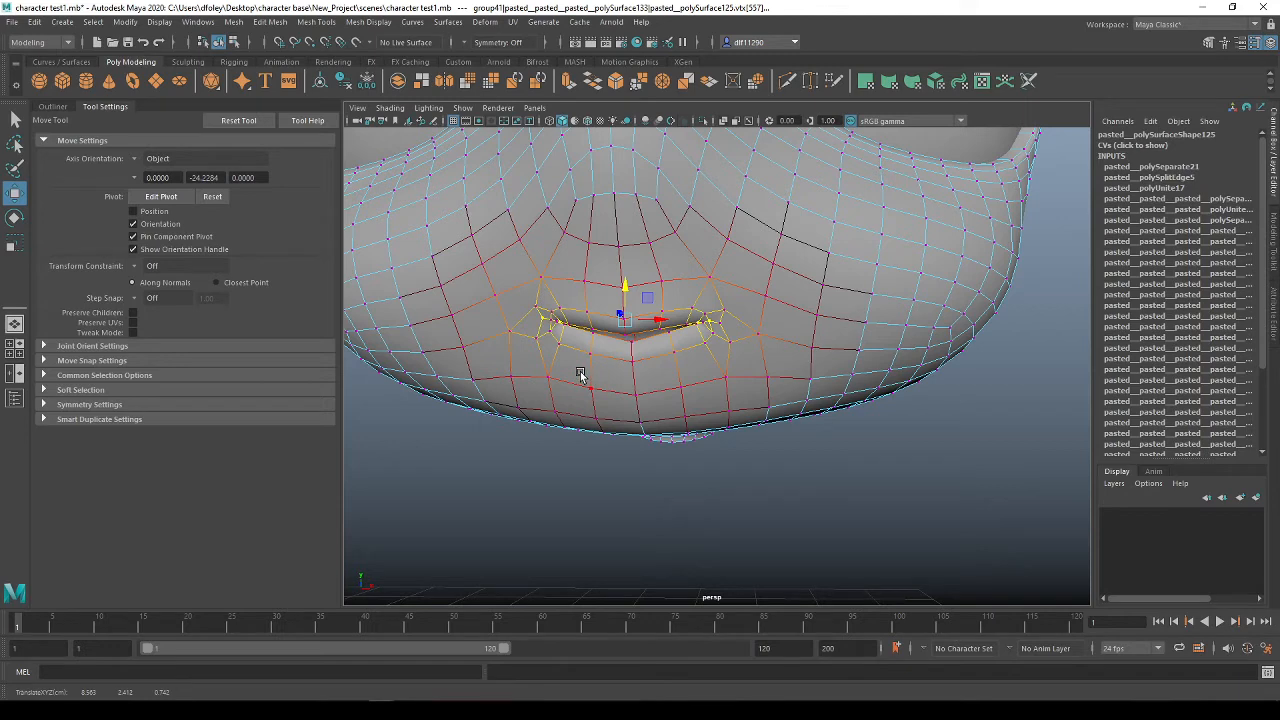
pyautogui.moveTo(580, 375); pyautogui.dragTo(615, 340)
pyautogui.moveTo(631, 275); pyautogui.dragTo(623, 272)
# Adjust the middle of the lips, shifting the upper lip's centre vertex sideways into line with the lower lip
pyautogui.scroll(3, 585, 332)
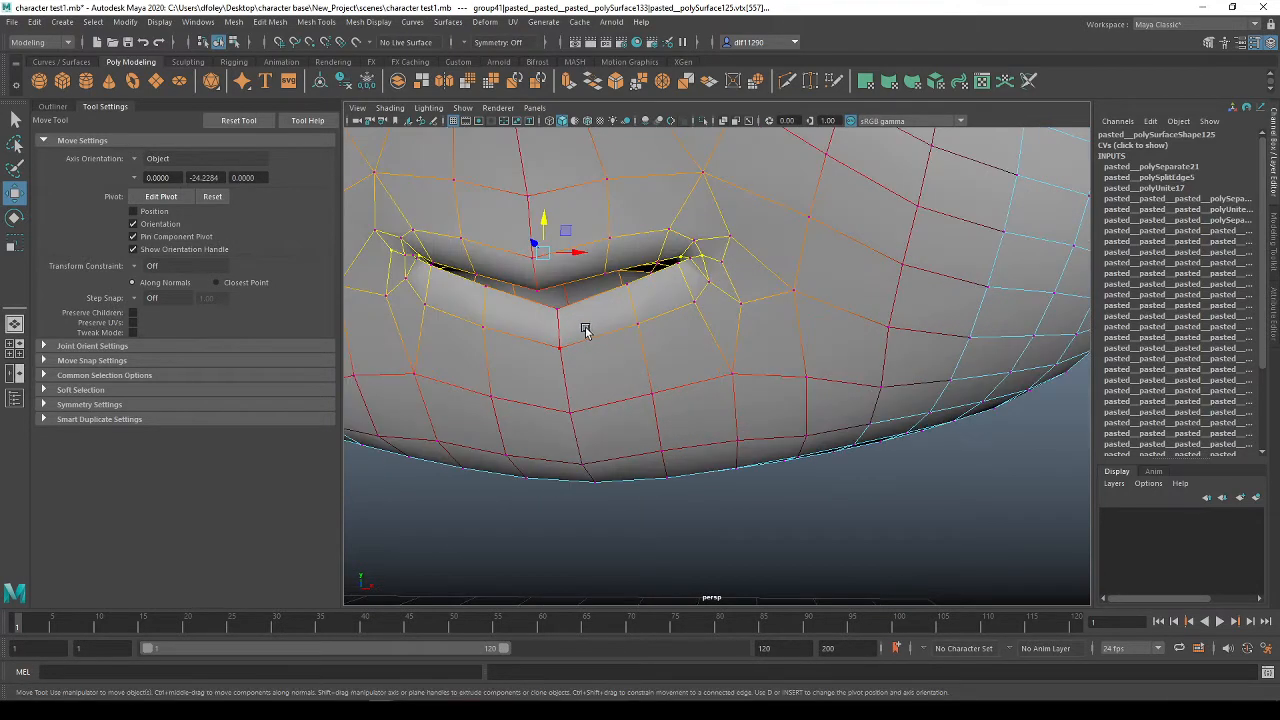
pyautogui.click(532, 292)
pyautogui.moveTo(536, 274); pyautogui.dragTo(666, 306)
pyautogui.click(558, 343)
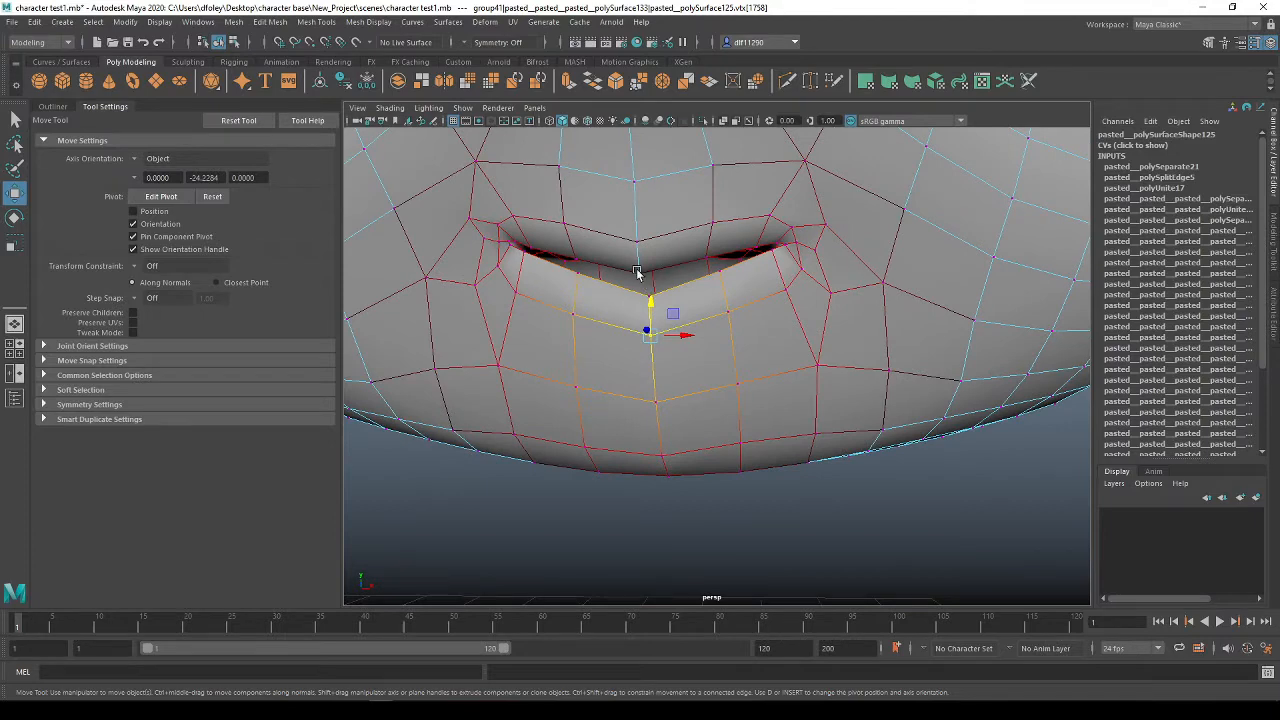
pyautogui.click(636, 270)
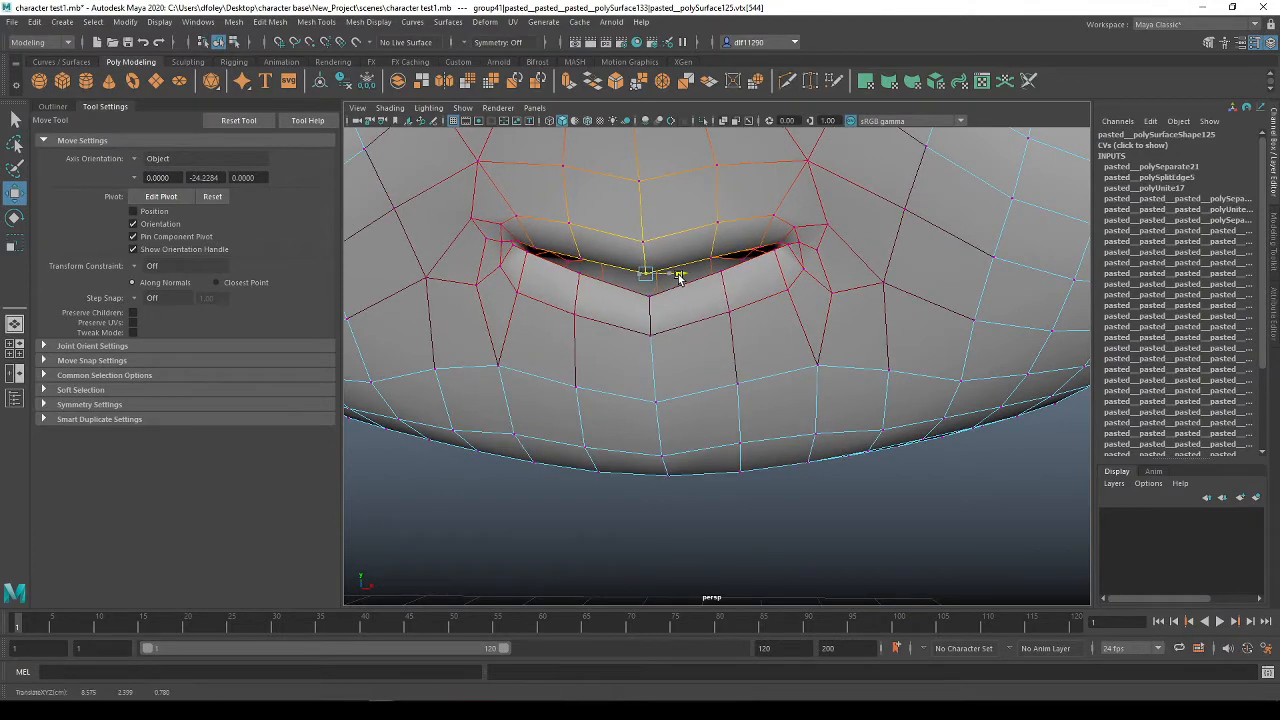
pyautogui.scroll(-5, 677, 330)
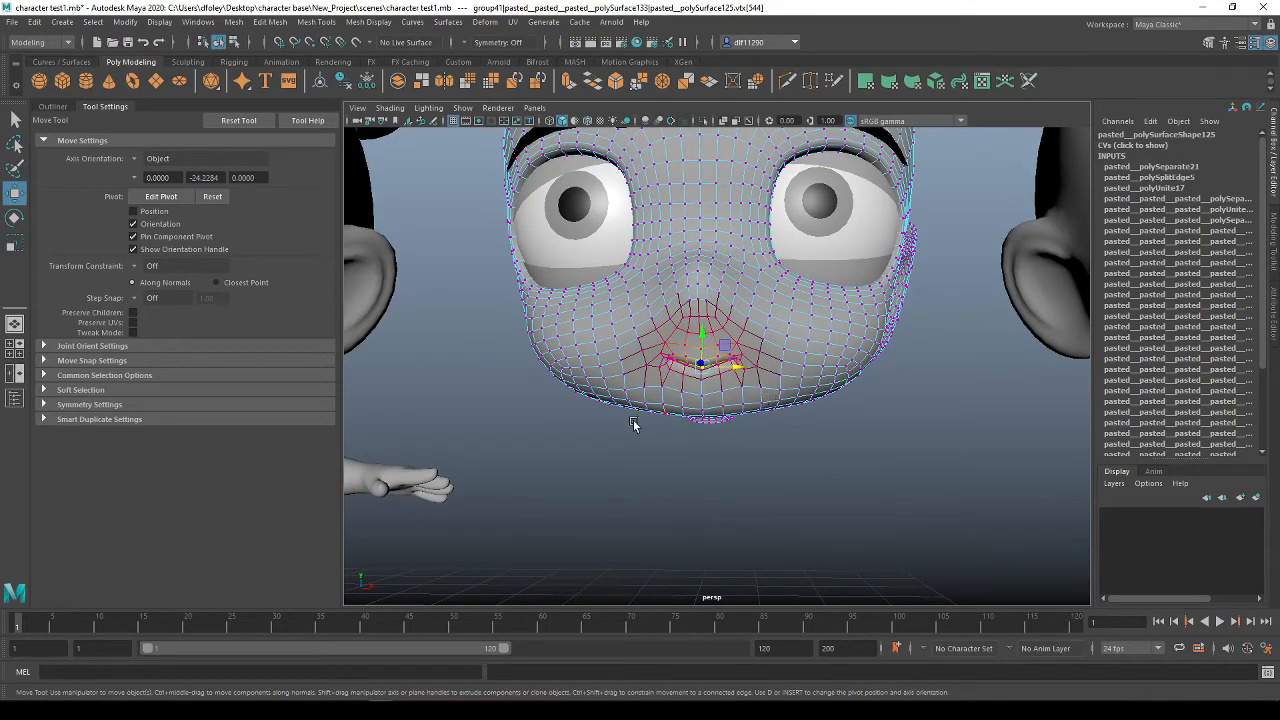
# Select the outer cheek vertices on both sides of the first head copy and raise them
pyautogui.keyDown('alt'); pyautogui.moveTo(672, 395); pyautogui.dragTo(598, 432); pyautogui.keyUp('alt')
pyautogui.moveTo(570, 497); pyautogui.dragTo(492, 396)
pyautogui.moveTo(893, 489); pyautogui.dragTo(697, 463)
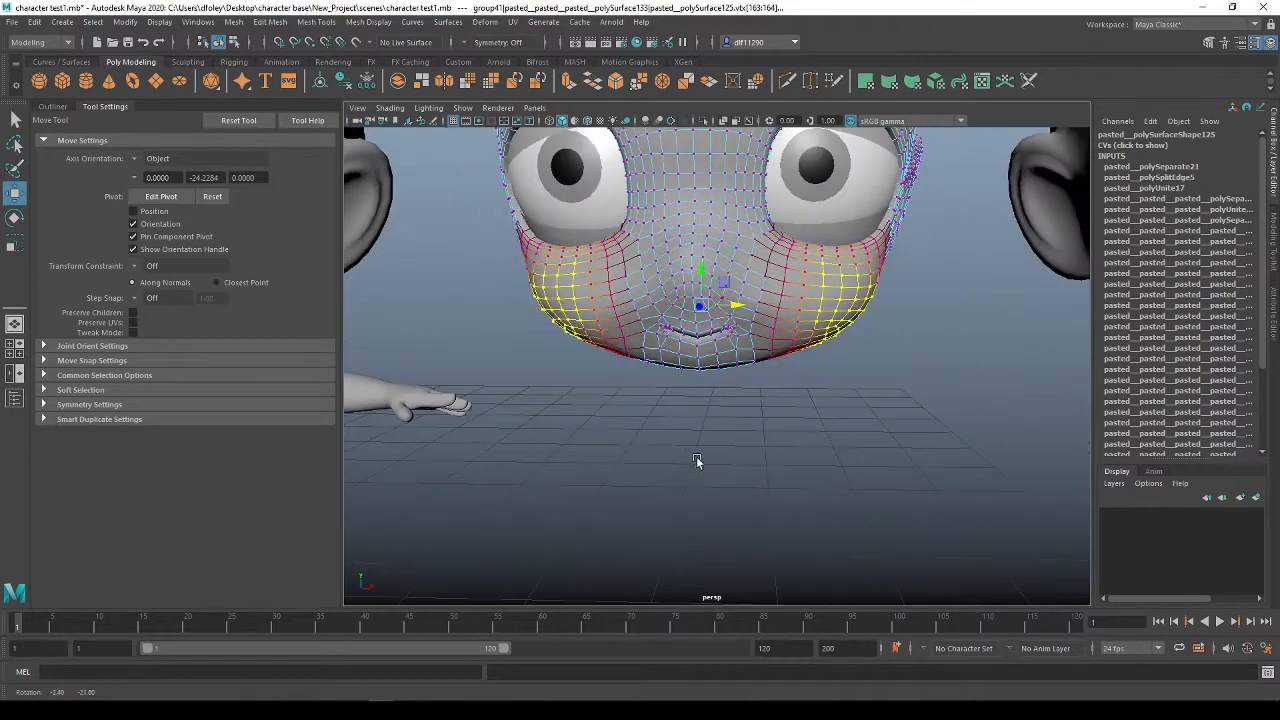
pyautogui.moveTo(705, 285); pyautogui.dragTo(780, 140)
# Select the vertices of both ears on the first head copy and shift them vertically
pyautogui.keyDown('shift'); pyautogui.moveTo(803, 367); pyautogui.dragTo(748, 268); pyautogui.keyUp('shift')
pyautogui.keyDown('alt'); pyautogui.moveTo(821, 302); pyautogui.dragTo(527, 162); pyautogui.keyUp('alt')
pyautogui.keyDown('alt'); pyautogui.moveTo(607, 259); pyautogui.dragTo(782, 255); pyautogui.keyUp('alt')
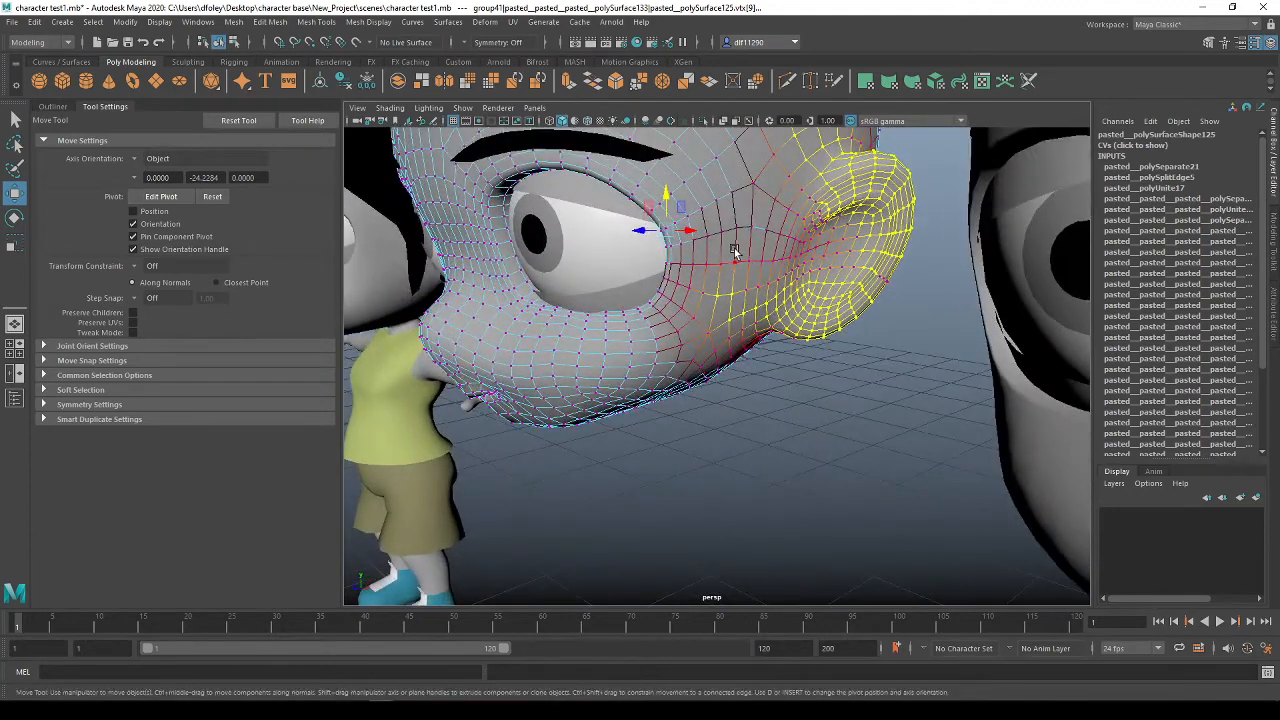
pyautogui.press('b')
pyautogui.moveTo(800, 180); pyautogui.dragTo(767, 232)
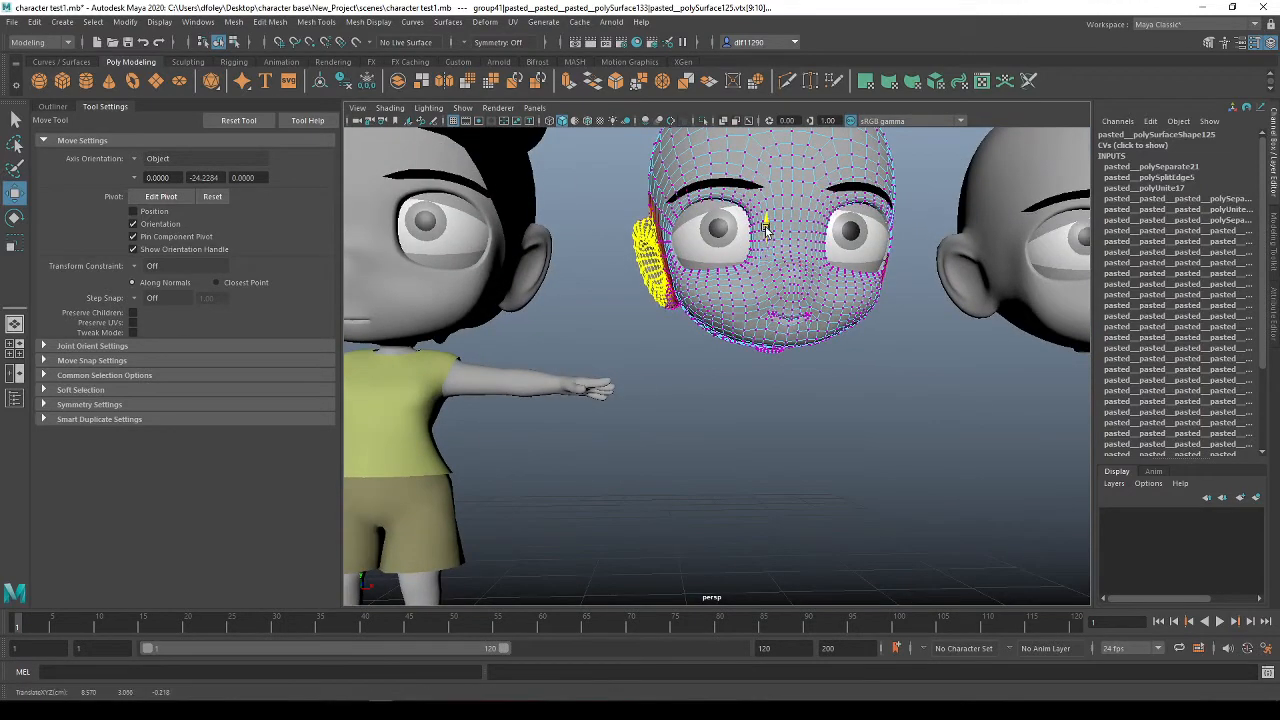
pyautogui.keyDown('alt'); pyautogui.moveTo(767, 232); pyautogui.dragTo(713, 290, button='right'); pyautogui.keyUp('alt')
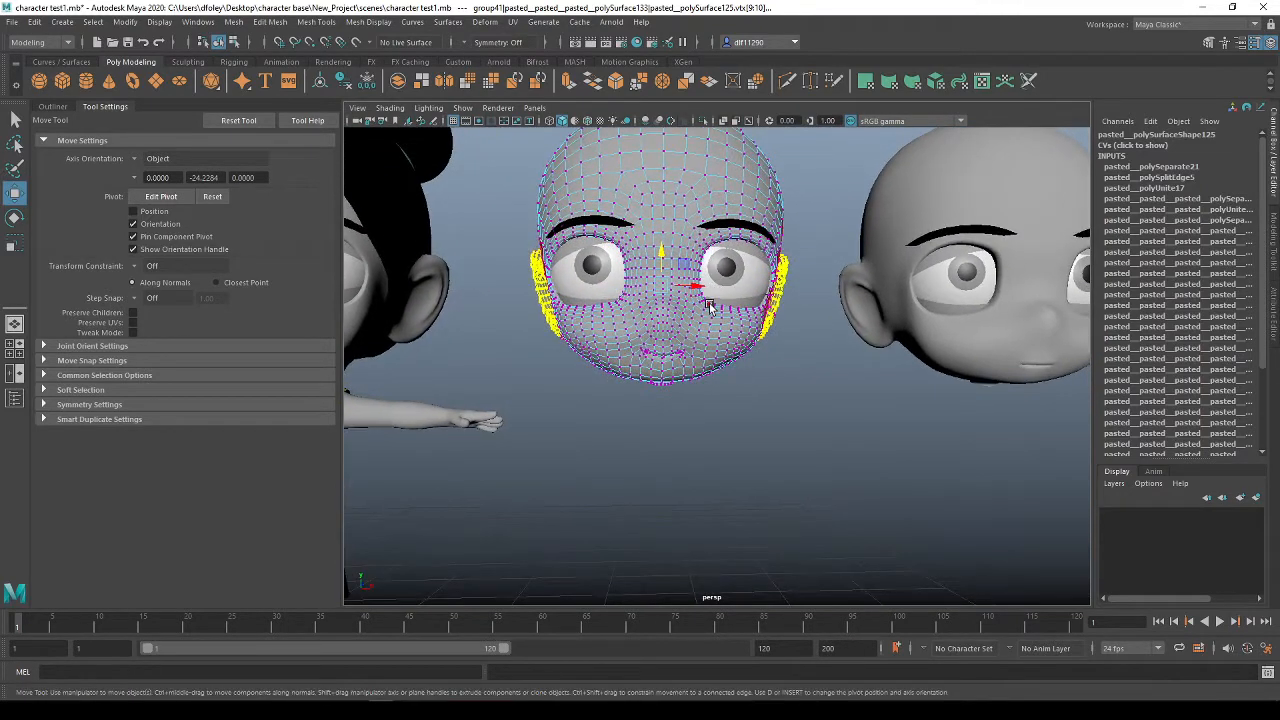
# Scale the ear vertices slightly outward along the head's width and return the head to object mode
pyautogui.press('r')
pyautogui.moveTo(691, 288); pyautogui.dragTo(695, 293)
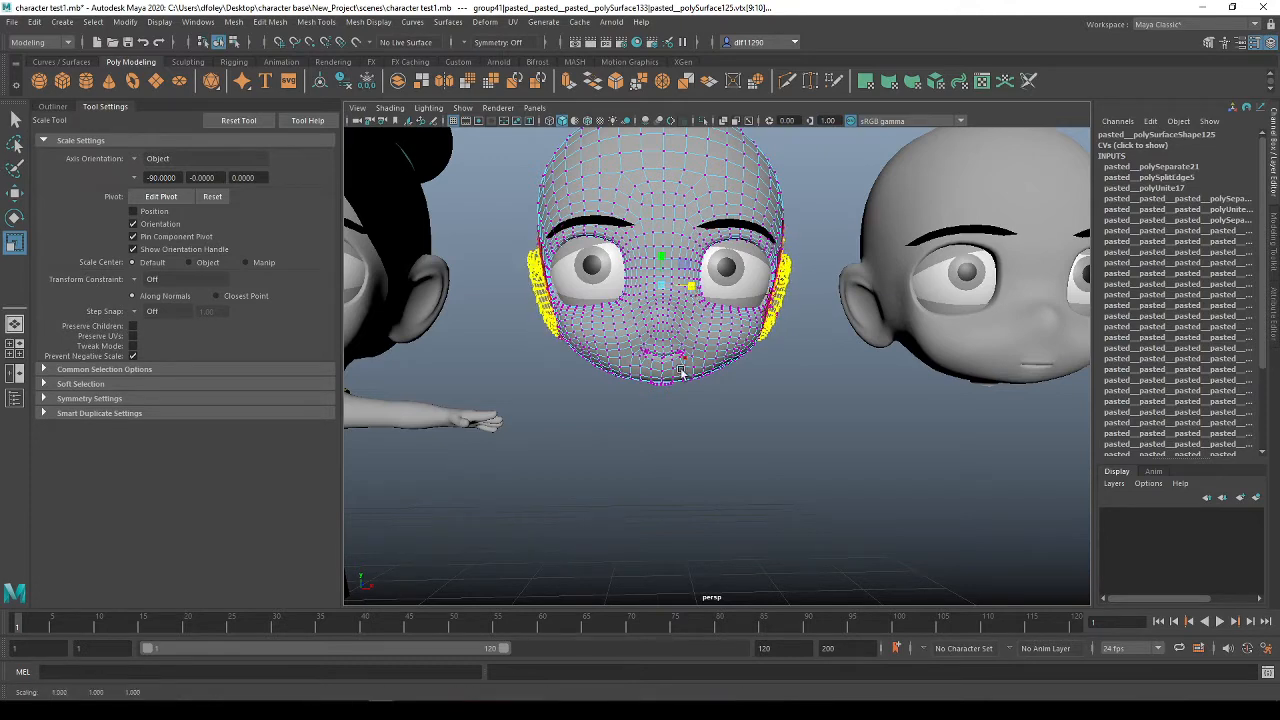
pyautogui.scroll(-5, 660, 380)
pyautogui.click(748, 430)
pyautogui.moveTo(672, 340); pyautogui.dragTo(738, 320, button='right')
pyautogui.scroll(5, 674, 333)
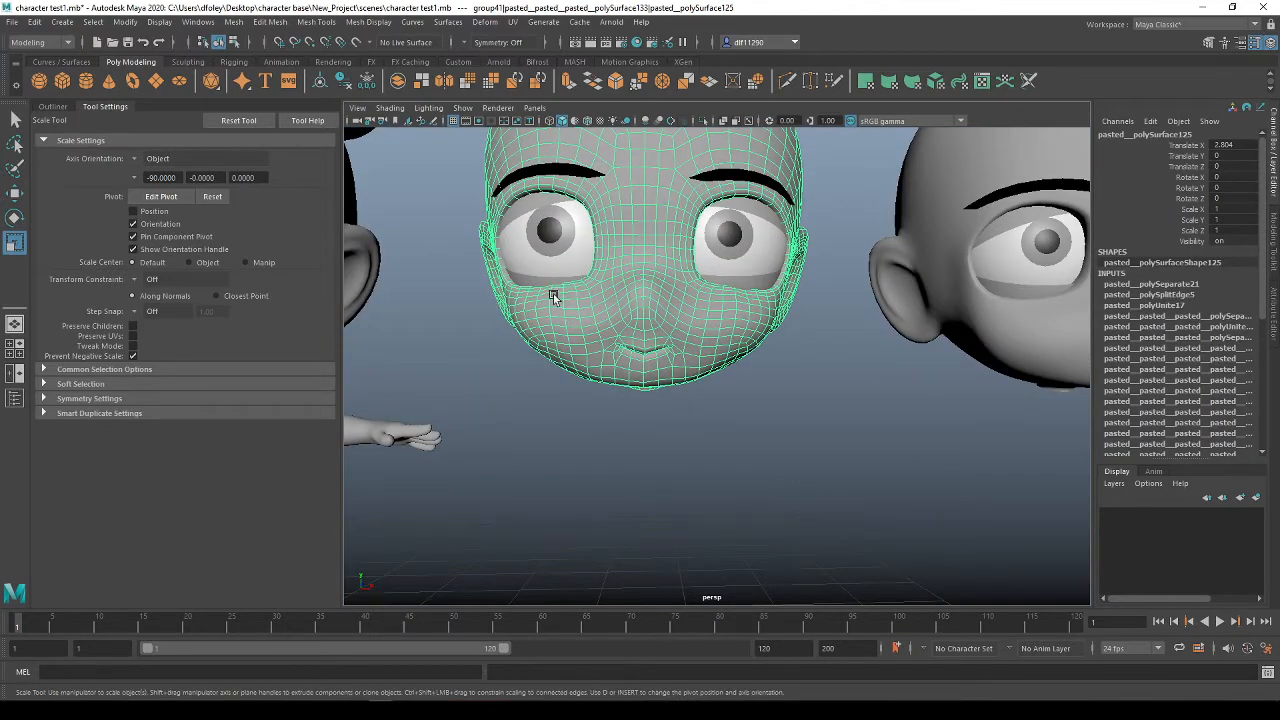
# Switch the head mesh to vertex editing and select the rows of vertices just below both eyes
pyautogui.keyDown('alt'); pyautogui.moveTo(553, 296); pyautogui.dragTo(620, 295); pyautogui.keyUp('alt')
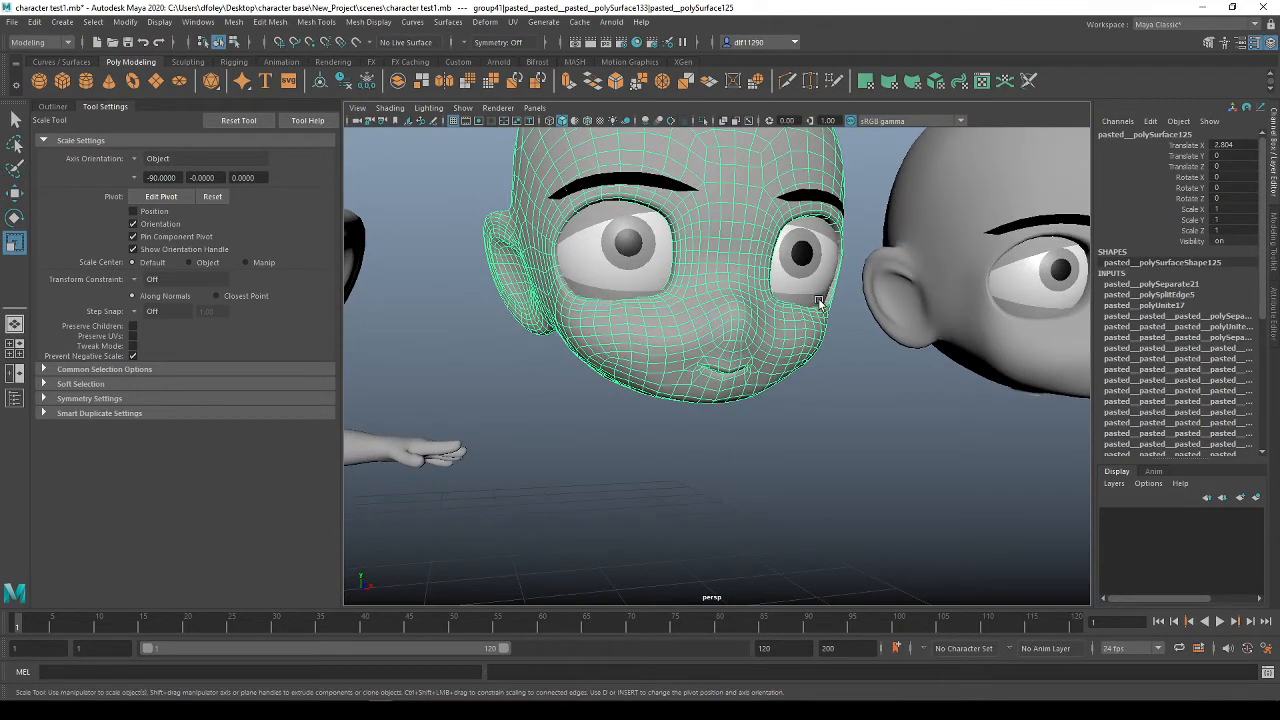
pyautogui.moveTo(672, 355); pyautogui.dragTo(585, 308, button='right')
pyautogui.click(580, 300)
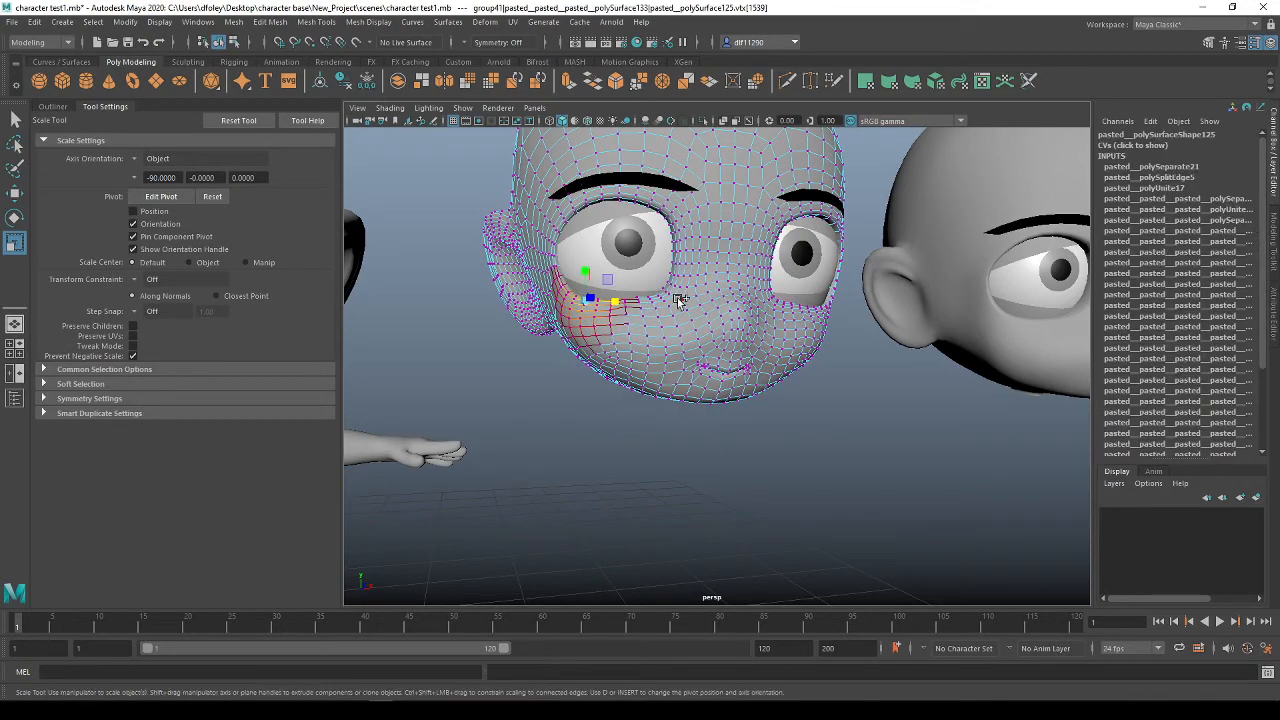
pyautogui.keyDown('alt'); pyautogui.moveTo(822, 312); pyautogui.dragTo(674, 331); pyautogui.keyUp('alt')
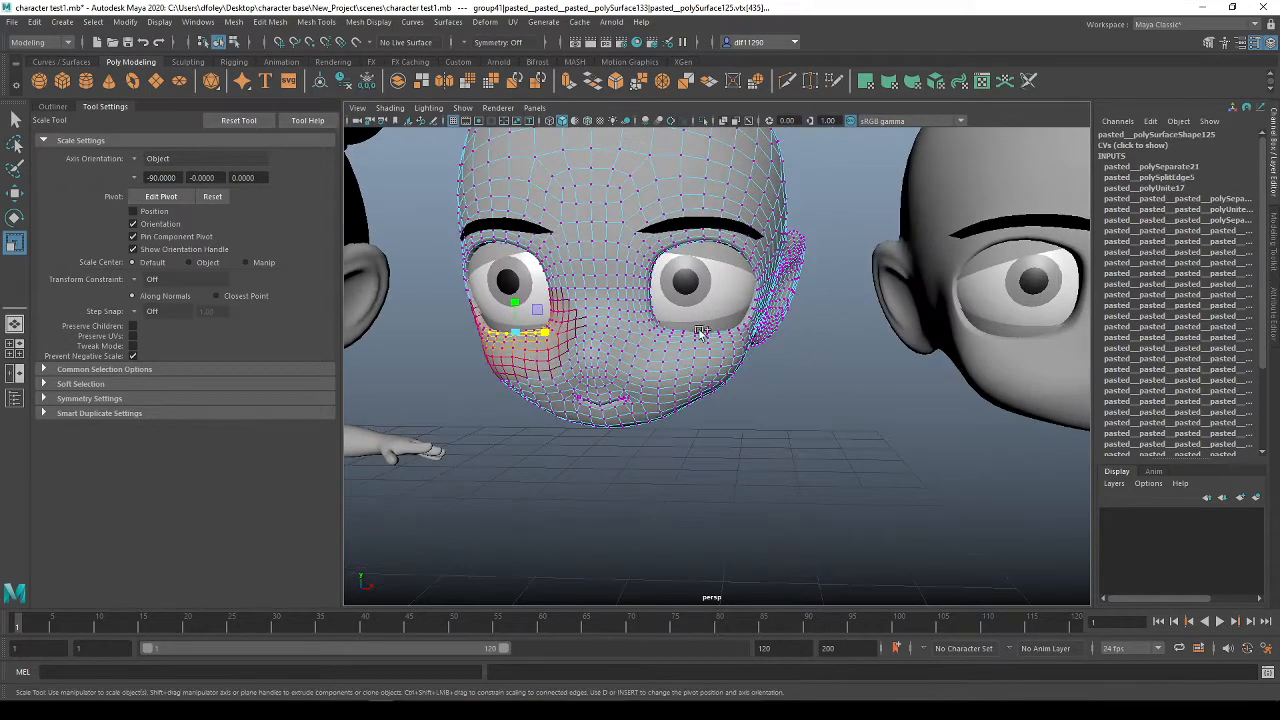
pyautogui.click(674, 331)
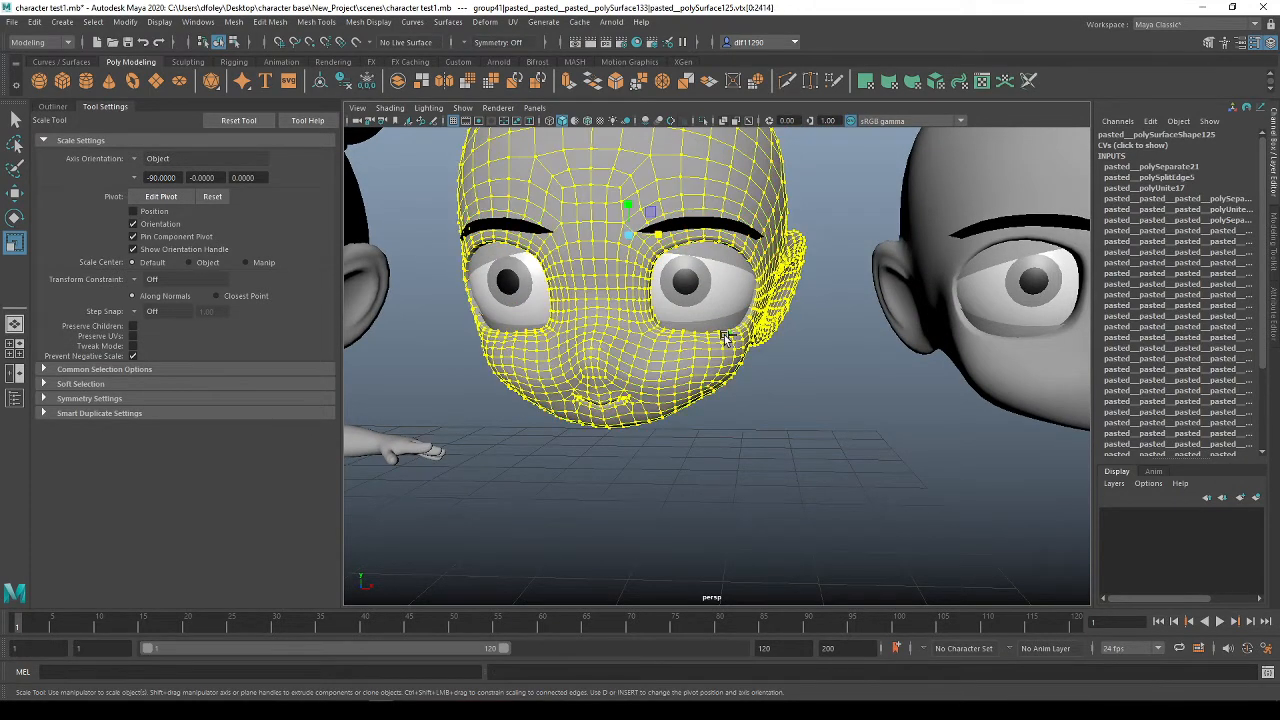
pyautogui.hotkey('ctrl', 'z')
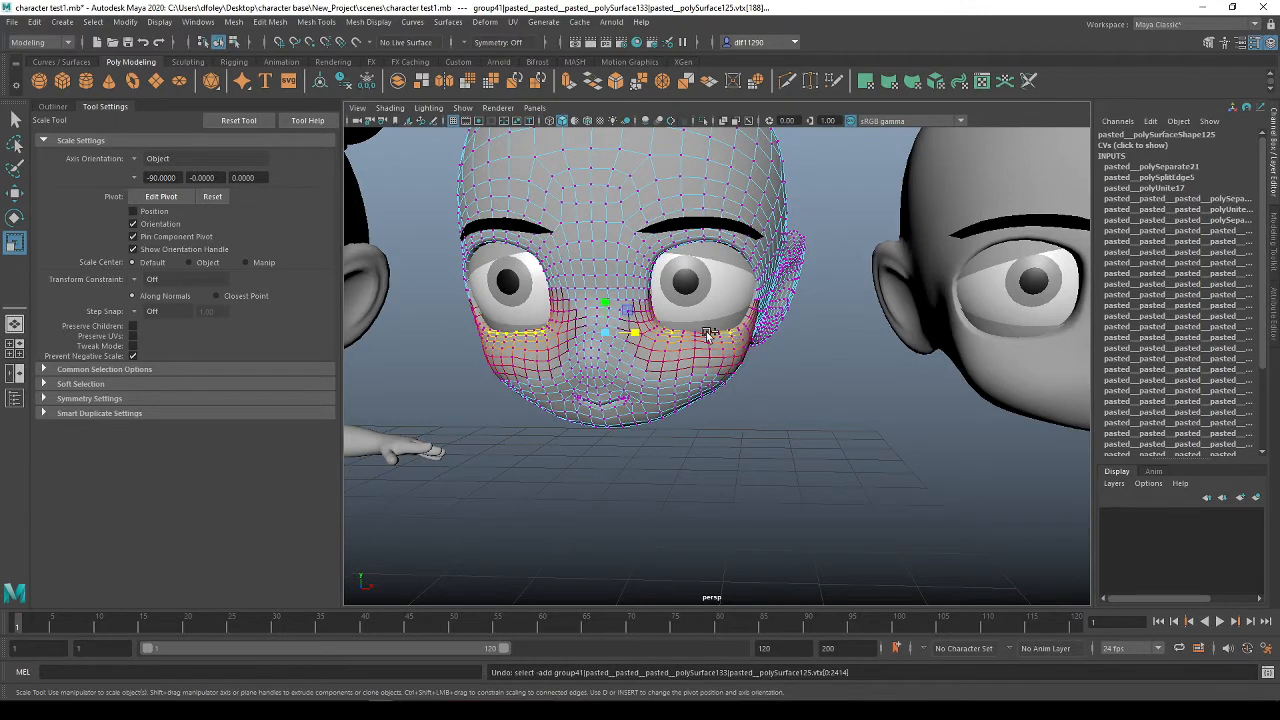
pyautogui.moveTo(714, 334)
pyautogui.keyDown('shift'); pyautogui.mouseDown()
pyautogui.moveTo(688, 336)
pyautogui.moveTo(736, 336)
pyautogui.mouseUp(); pyautogui.keyUp('shift')
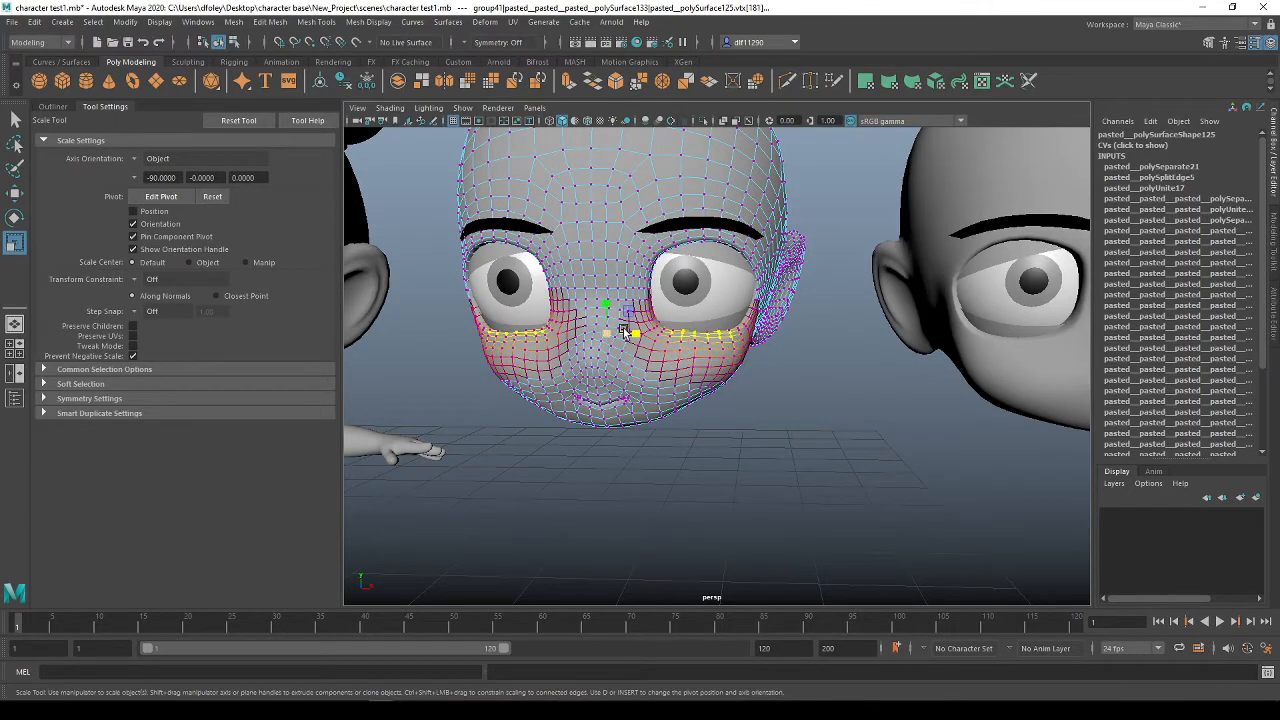
# Shift the vertices below both eyes with the Move tool, return the head to object mode and clear the selection
pyautogui.press('w')
pyautogui.keyDown('alt'); pyautogui.moveTo(605, 298); pyautogui.dragTo(505, 365); pyautogui.keyUp('alt')
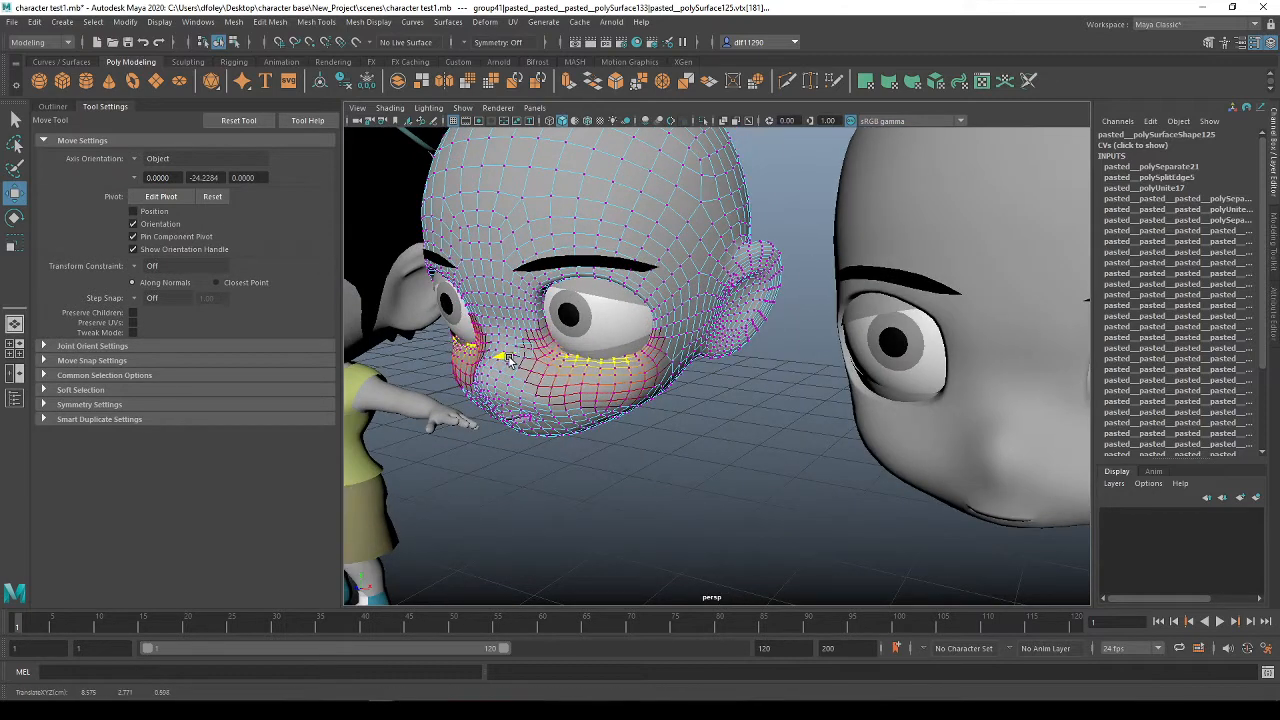
pyautogui.keyDown('alt'); pyautogui.moveTo(561, 355); pyautogui.dragTo(640, 363); pyautogui.keyUp('alt')
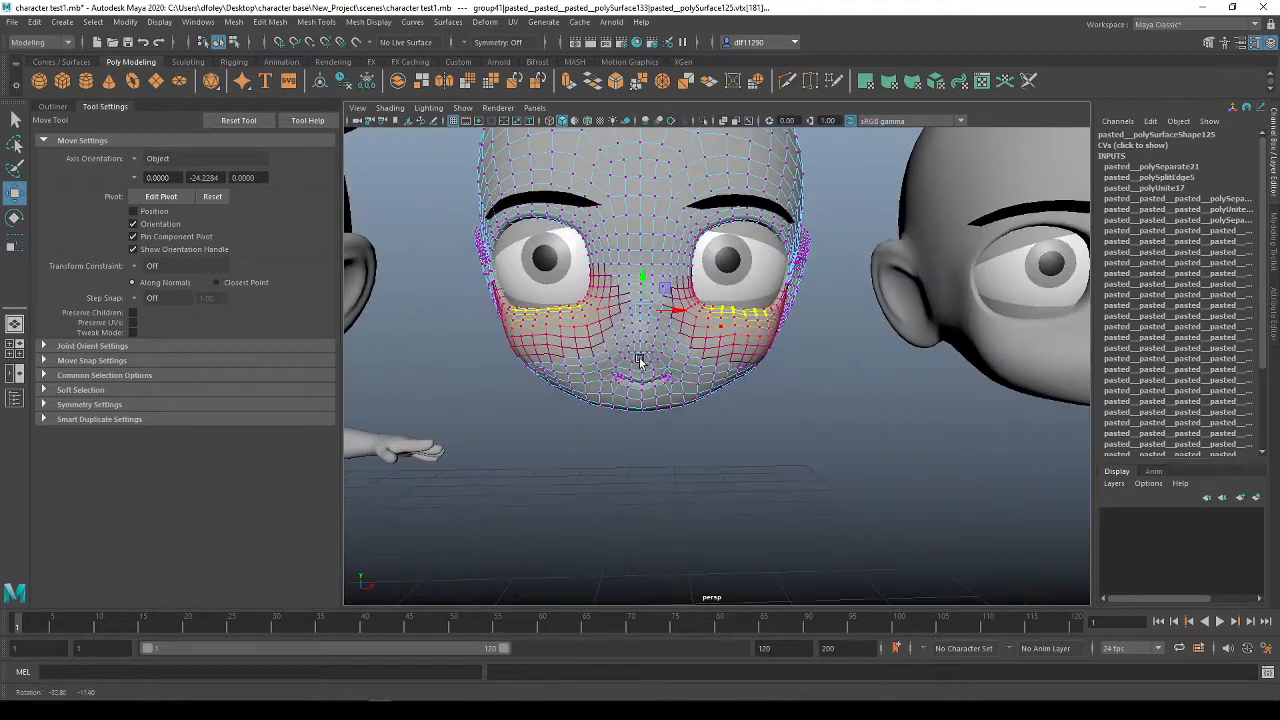
pyautogui.click(797, 405)
pyautogui.scroll(-4, 714, 414)
pyautogui.scroll(-5, 714, 414)
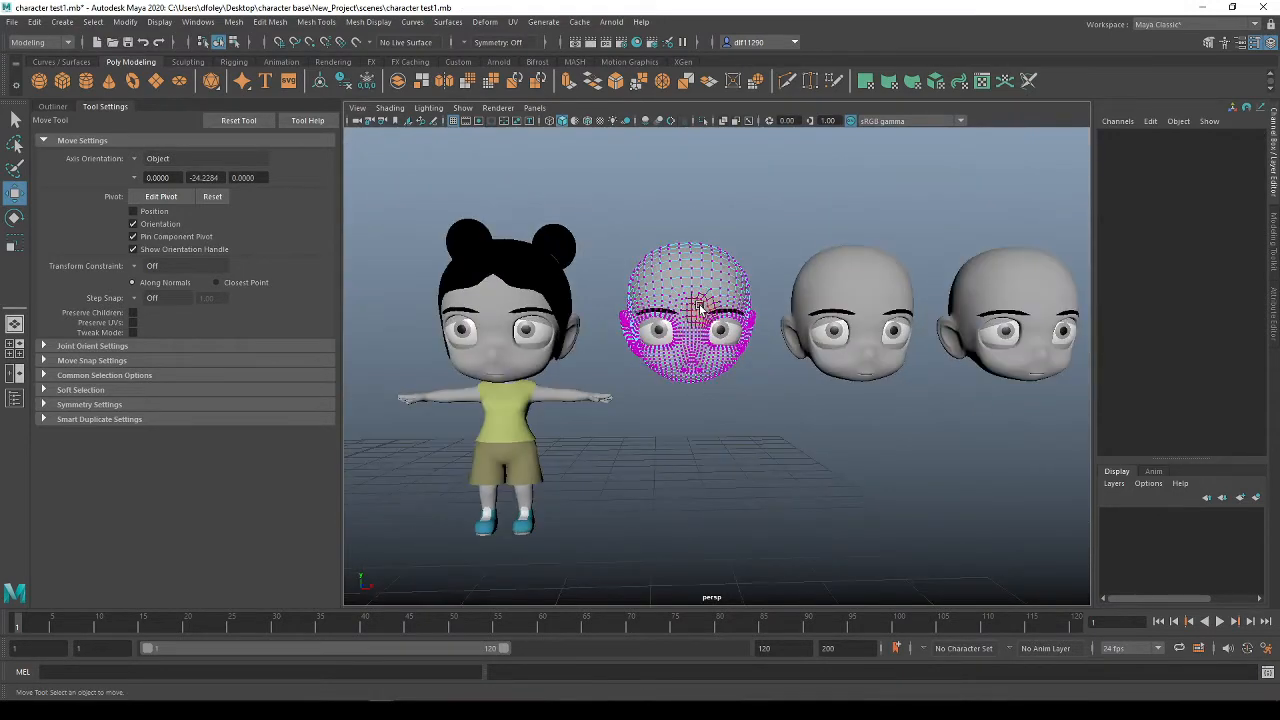
pyautogui.moveTo(695, 325); pyautogui.dragTo(761, 286, button='right')
pyautogui.click(757, 213)
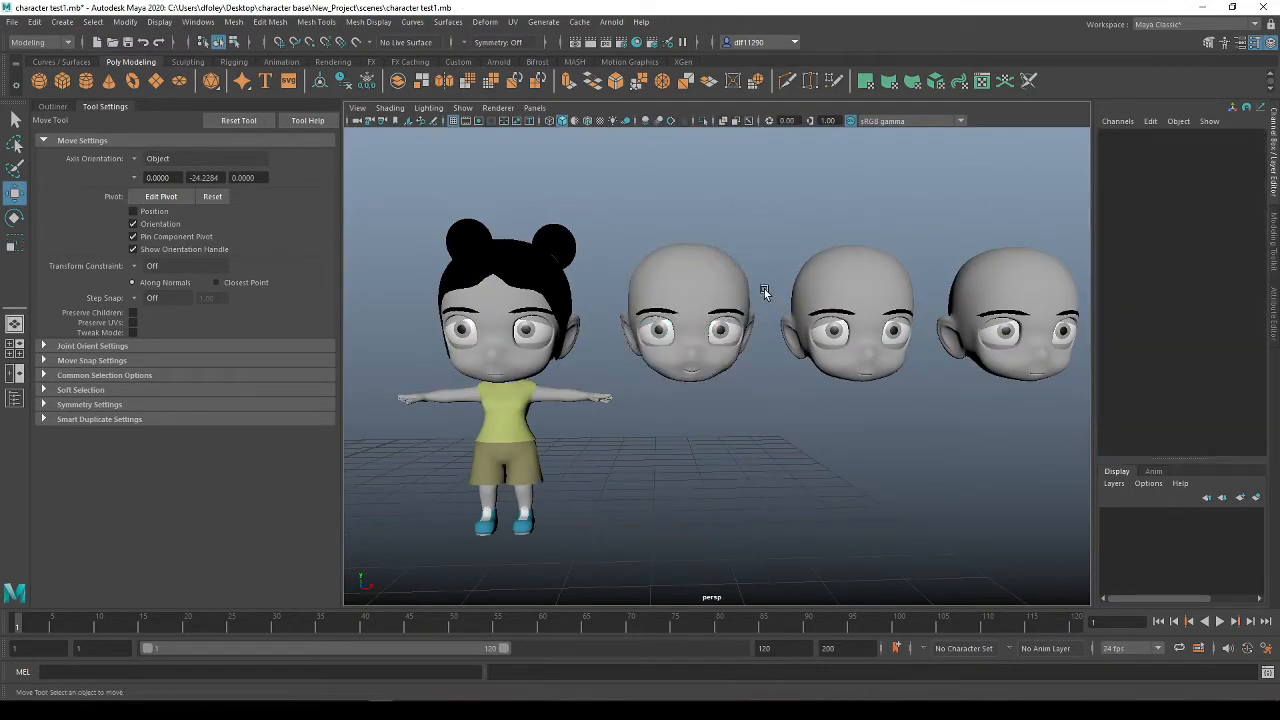
# Collapse the Tool Settings and switch the menu set to Animation
pyautogui.click(96, 106)
pyautogui.click(67, 43)
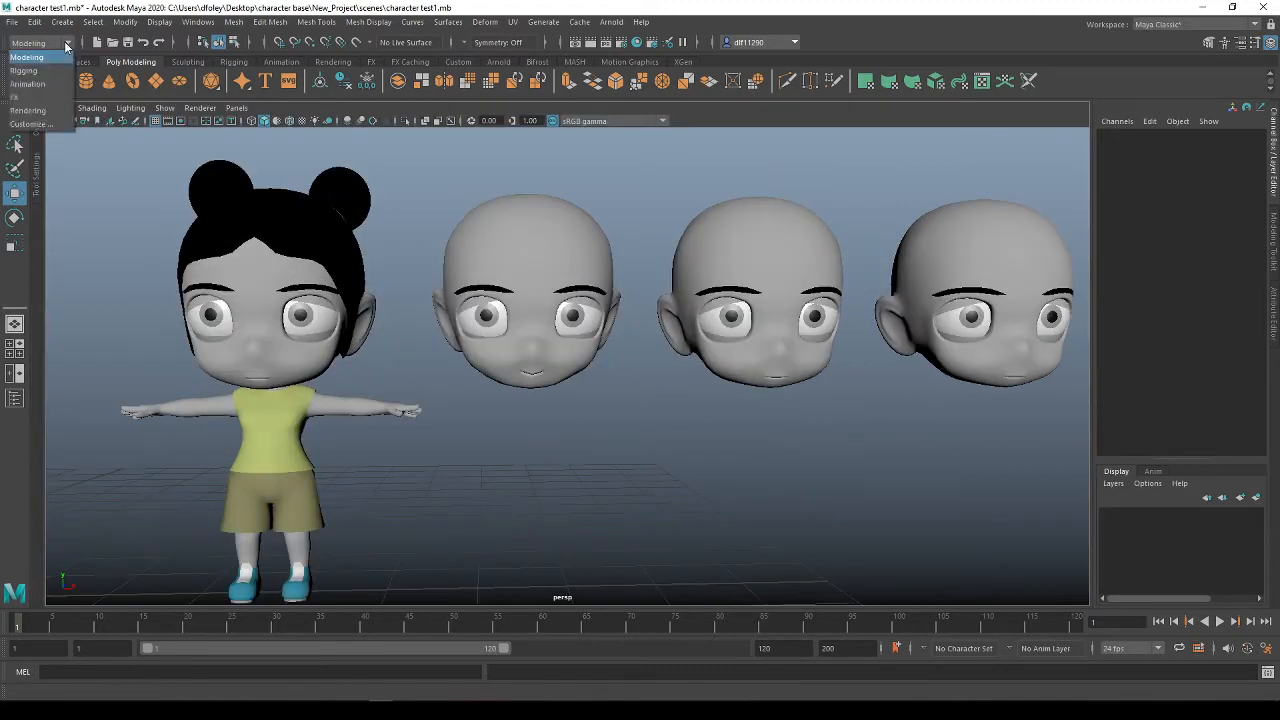
pyautogui.click(47, 84)
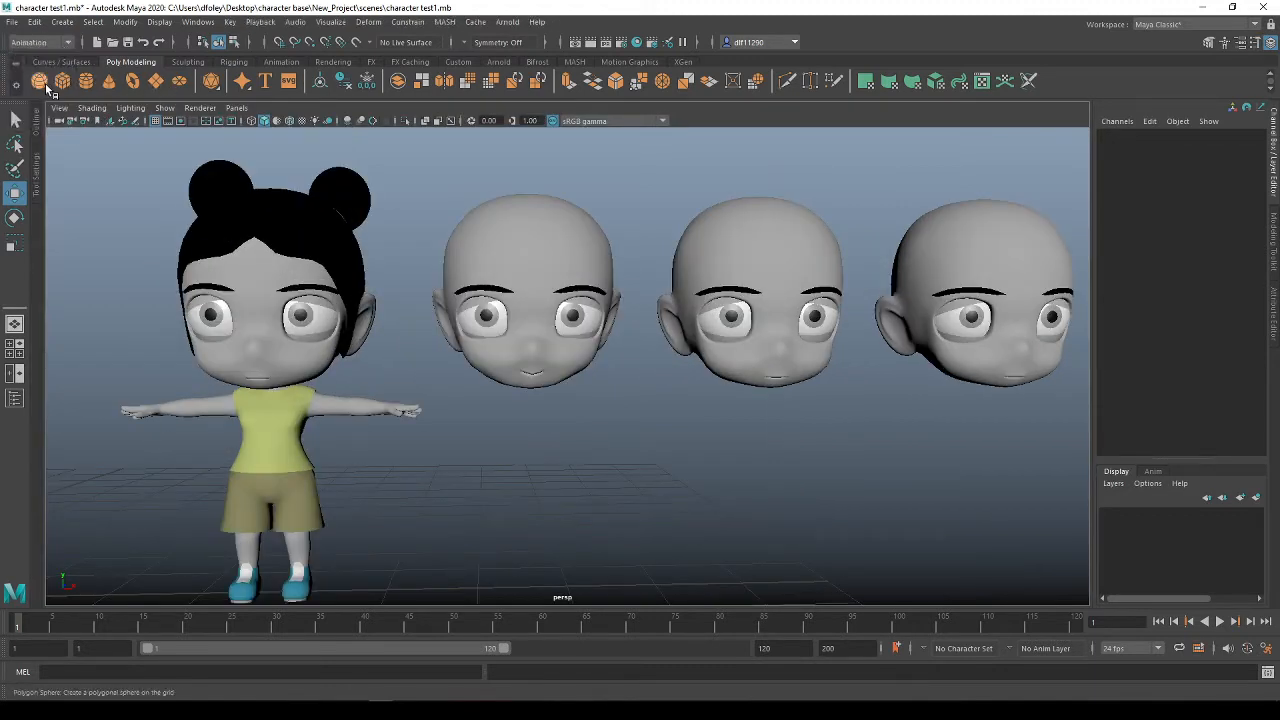
# Select the reshaped first head copy's mesh with the girl kept in view beside it
pyautogui.keyDown('alt'); pyautogui.moveTo(577, 314); pyautogui.dragTo(653, 284, button='middle'); pyautogui.keyUp('alt')
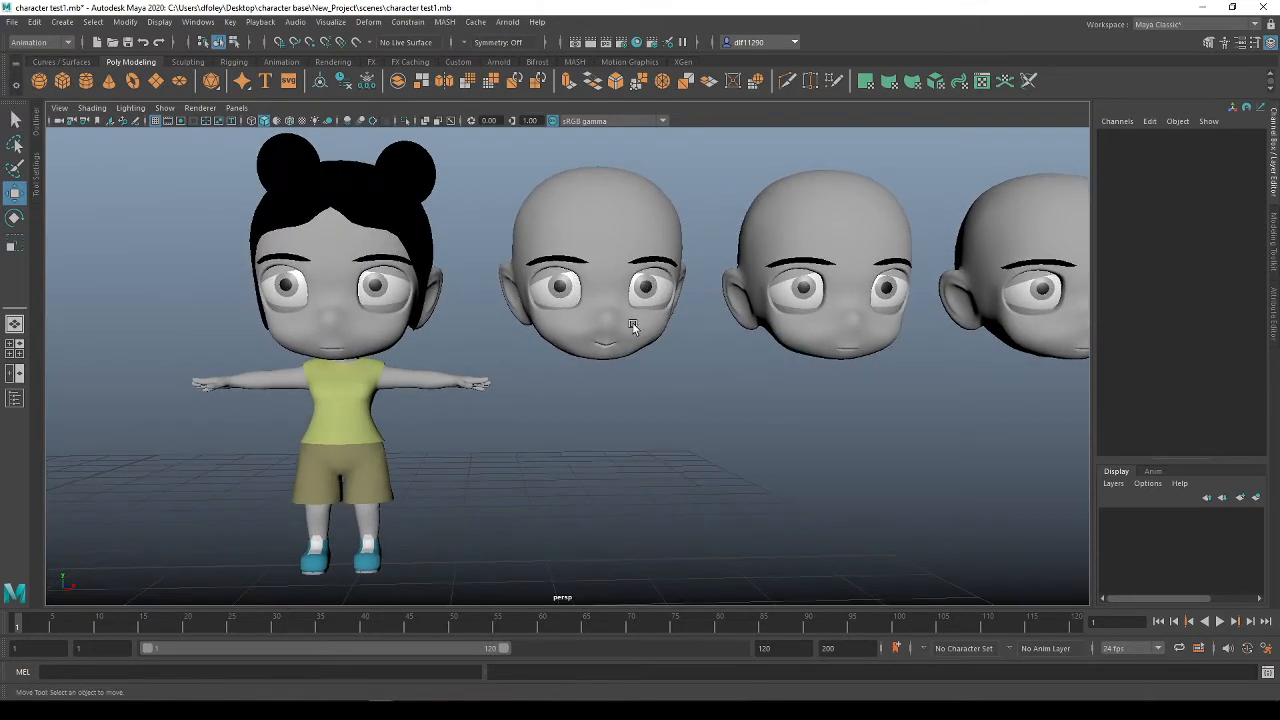
pyautogui.click(629, 217)
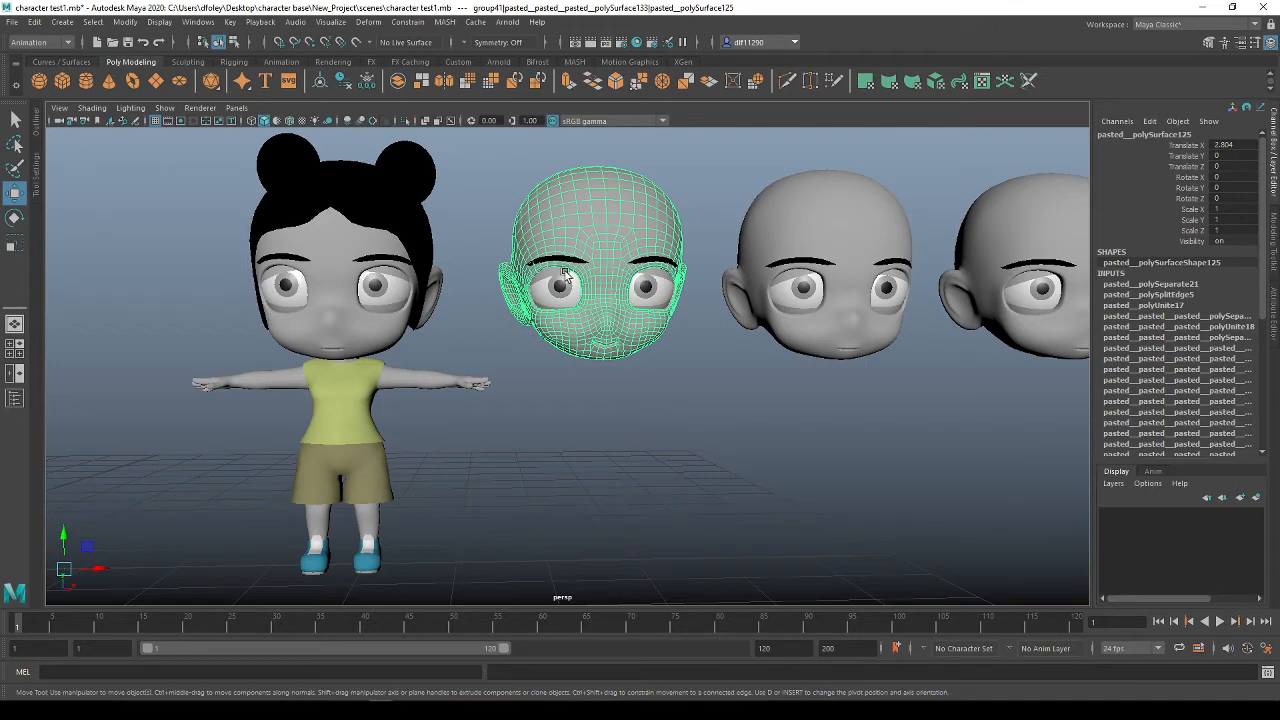
pyautogui.keyDown('alt'); pyautogui.moveTo(556, 352); pyautogui.dragTo(686, 386, button='middle'); pyautogui.keyUp('alt')
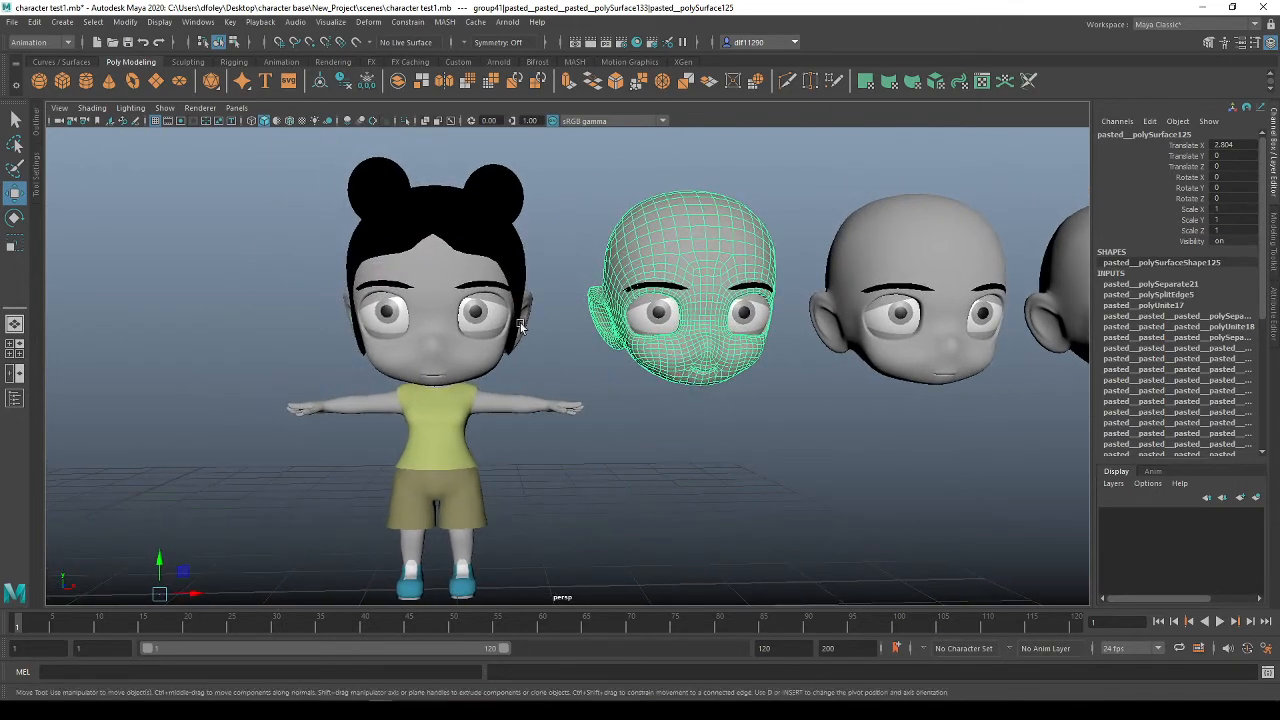
# Add the girl's head to the selection and apply a Blend Shape with the reshaped first copy as its target
pyautogui.click(435, 343)
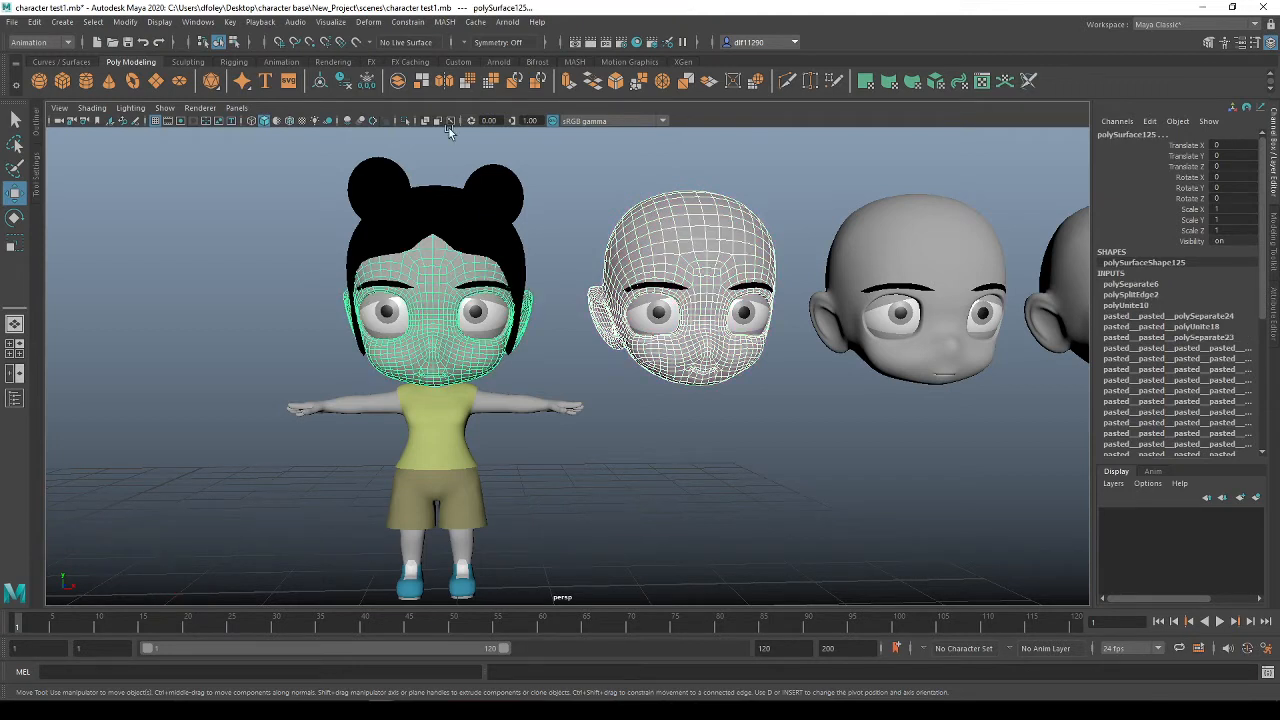
pyautogui.click(368, 22)
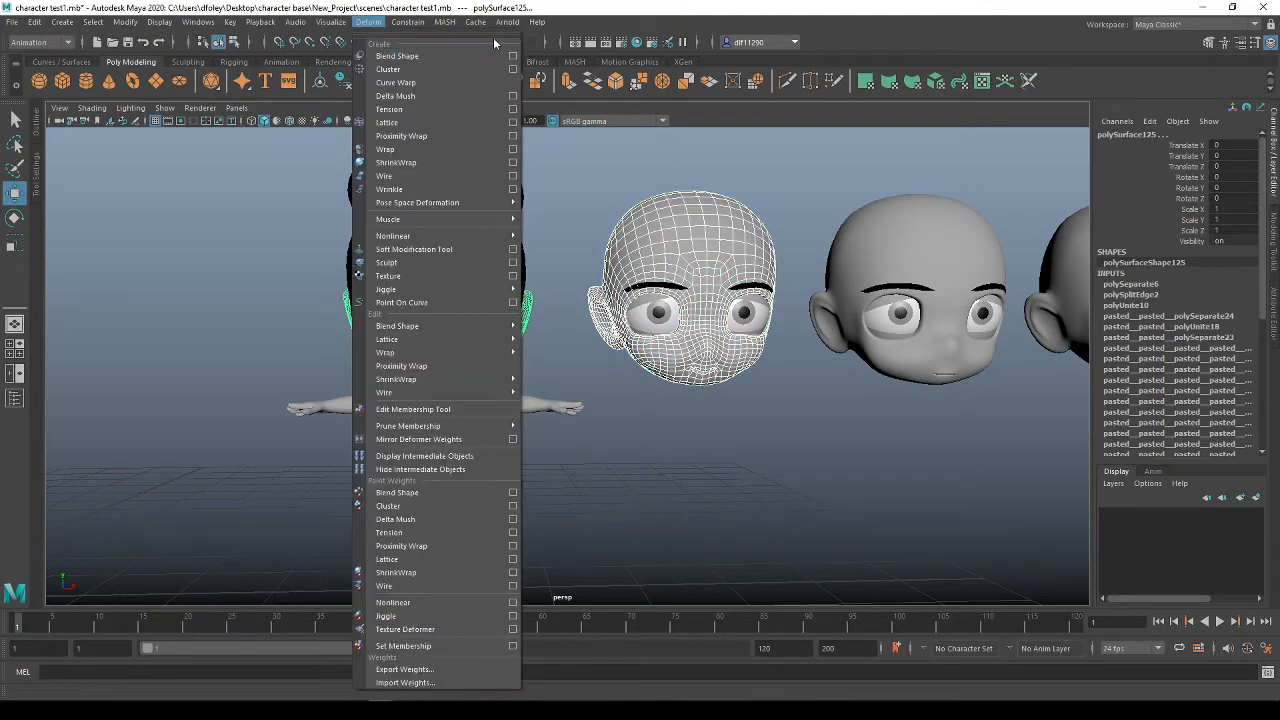
pyautogui.click(511, 57)
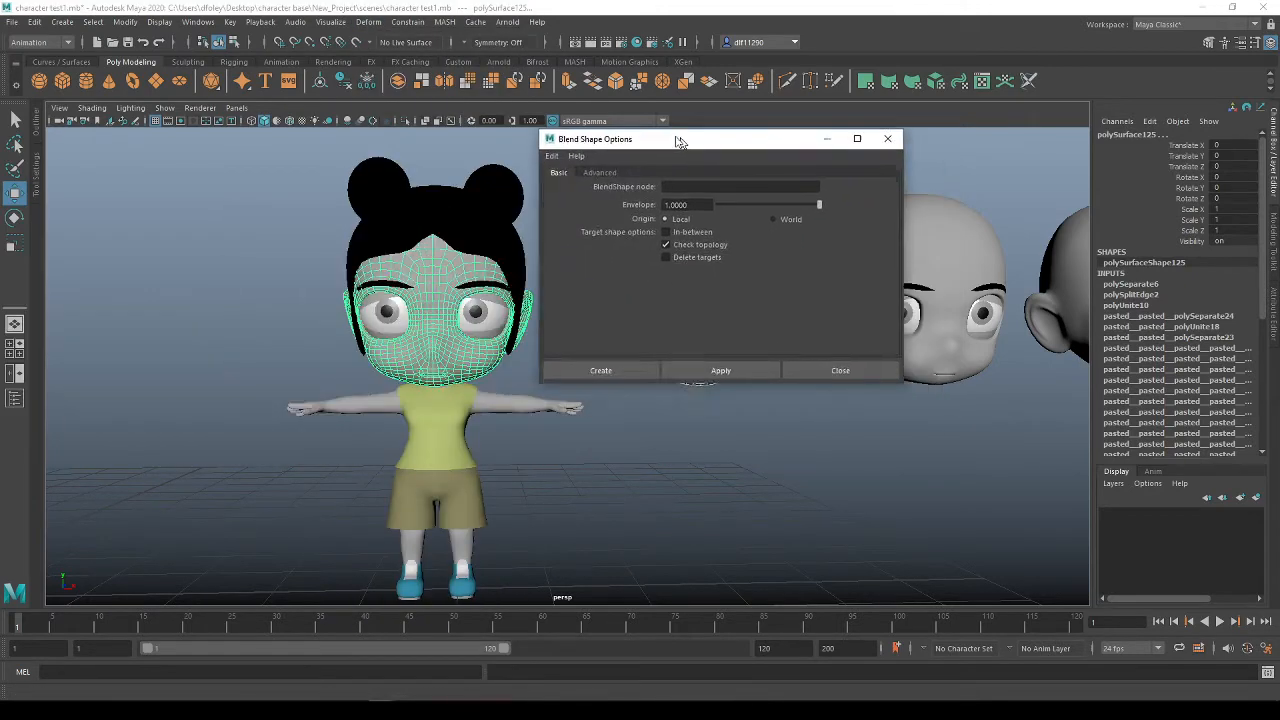
pyautogui.moveTo(677, 143); pyautogui.dragTo(463, 170)
pyautogui.click(526, 401)
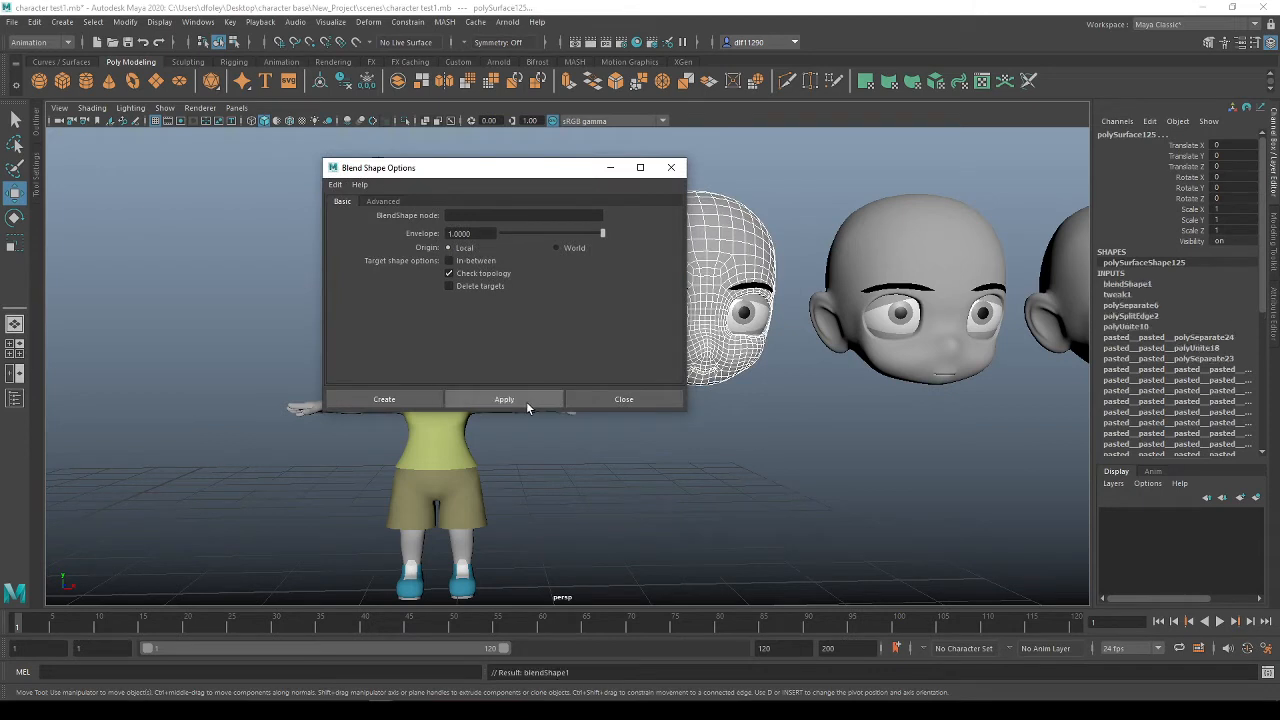
pyautogui.moveTo(574, 166); pyautogui.dragTo(2, 228)
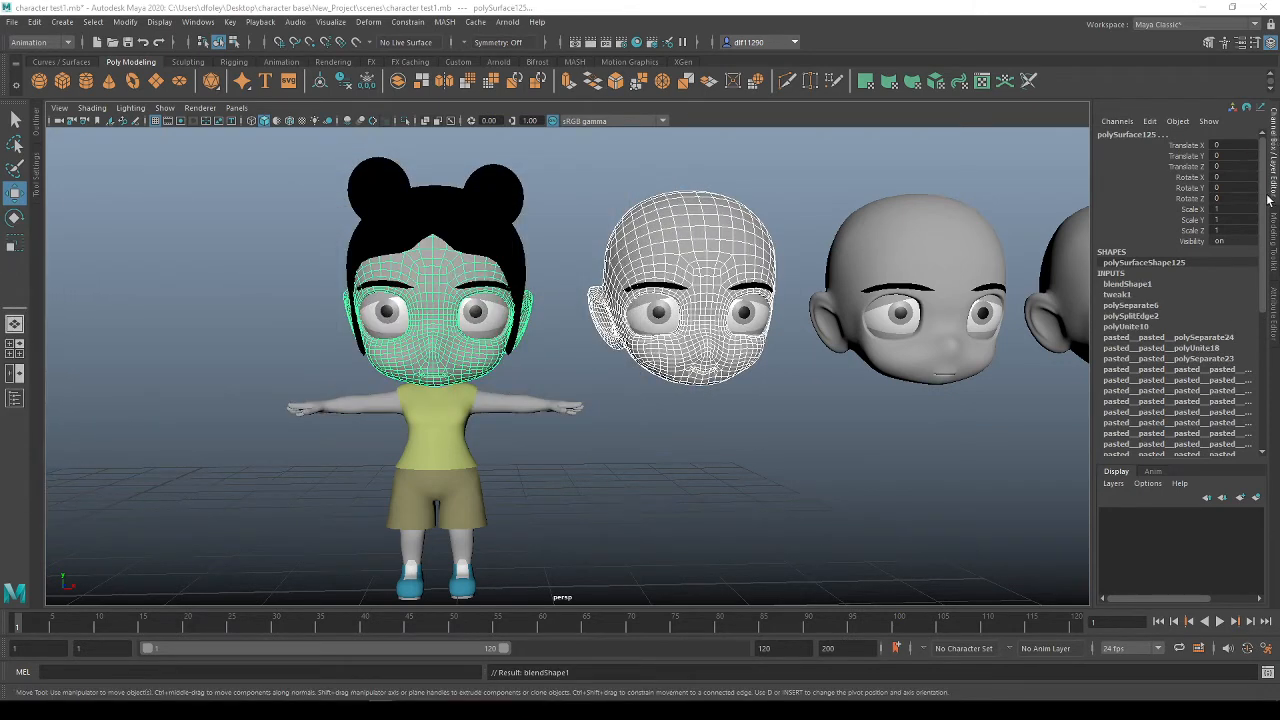
# Set the target weight of the girl's head blend shape to 1
pyautogui.click(1125, 285)
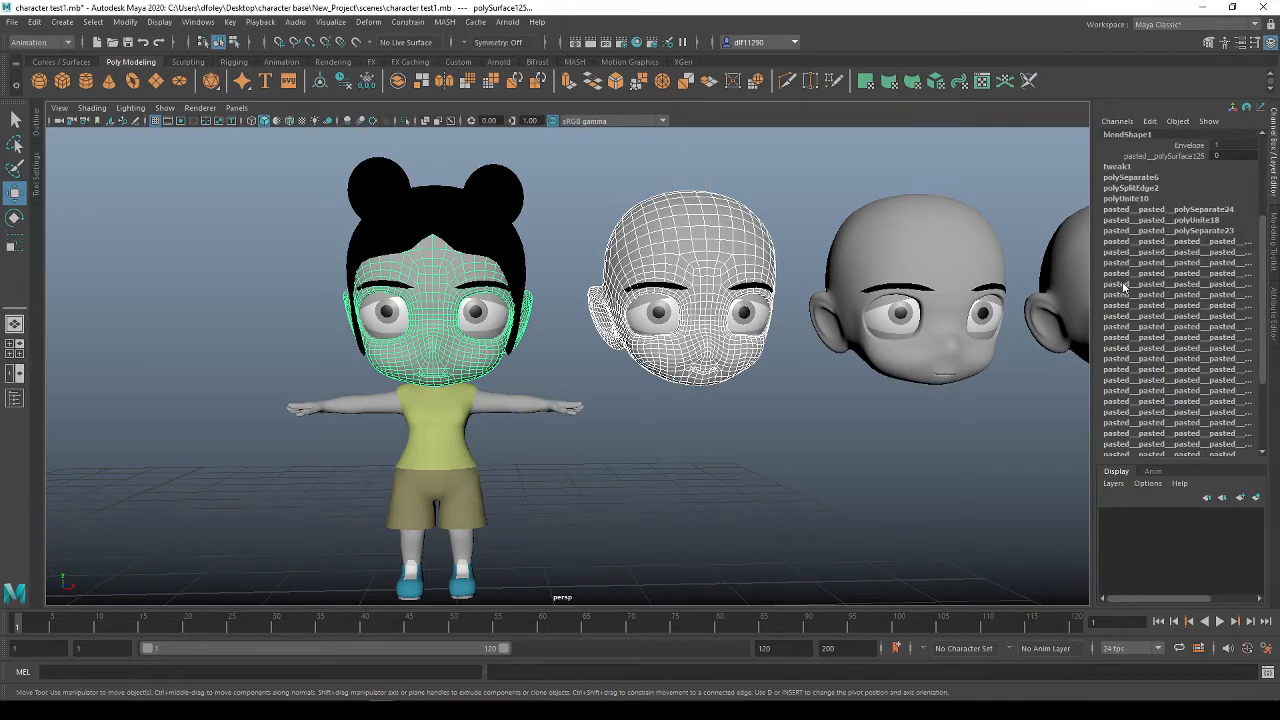
pyautogui.click(1193, 158)
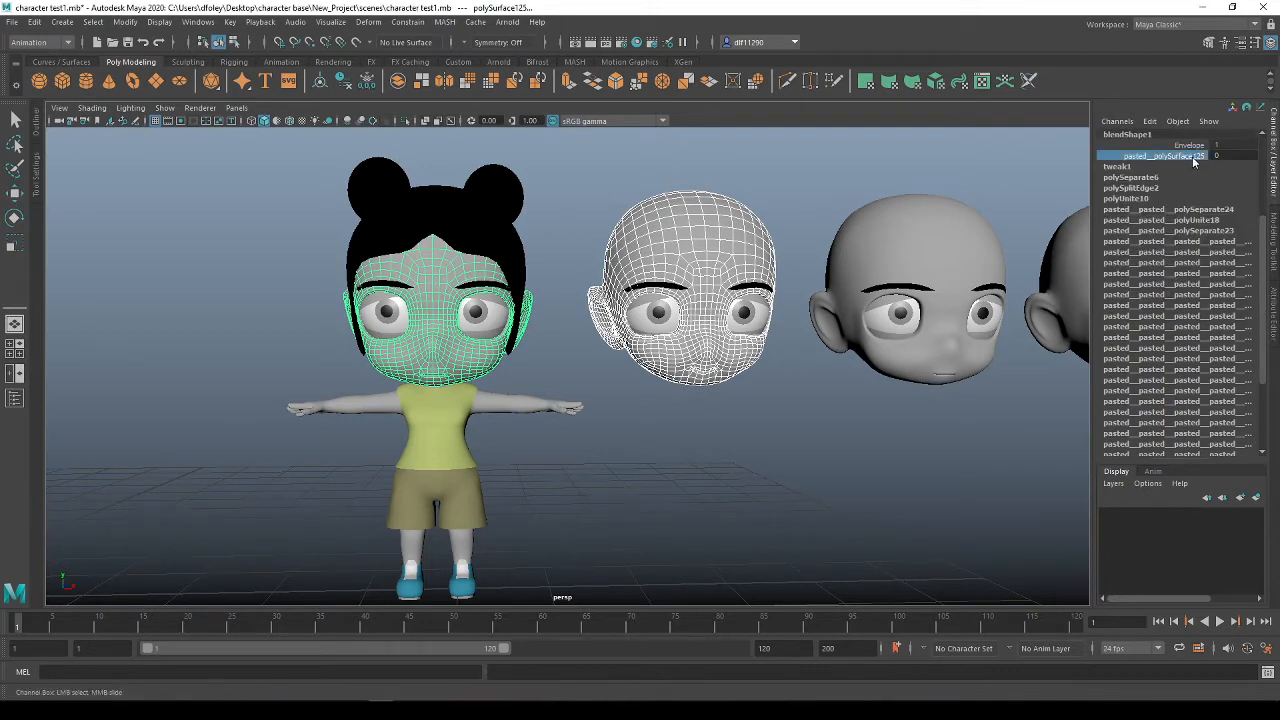
pyautogui.click(1229, 156)
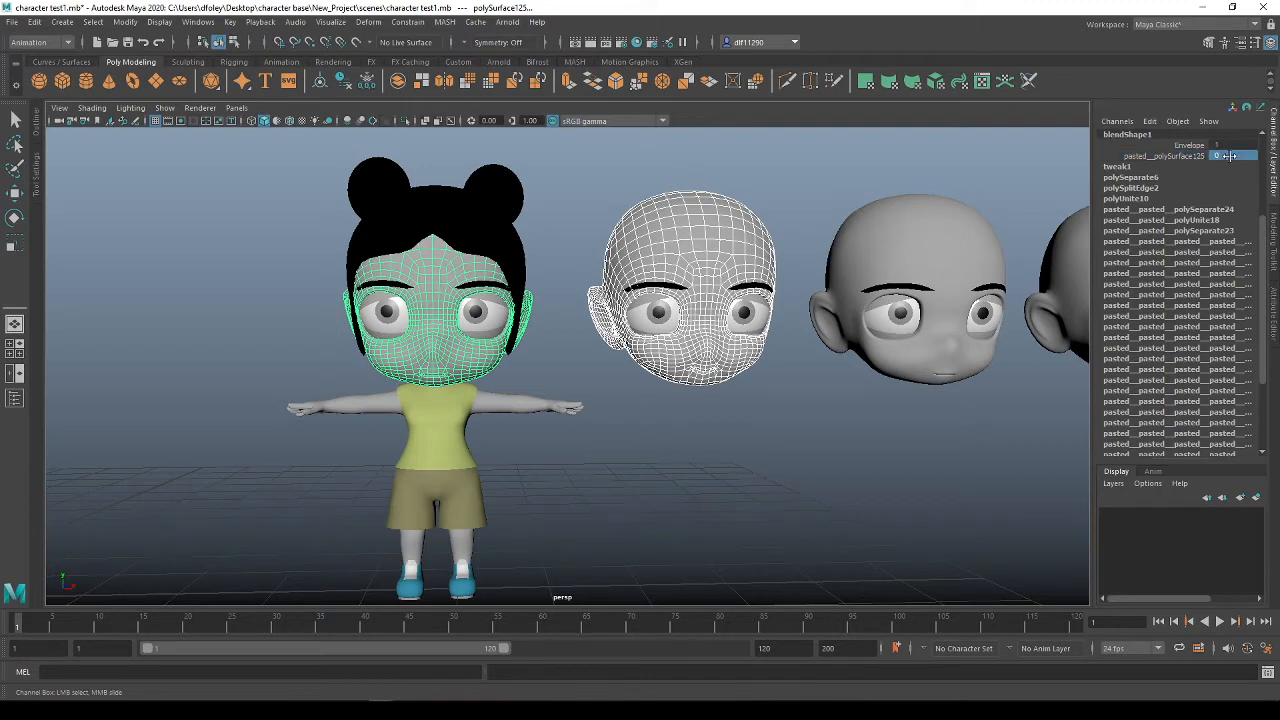
pyautogui.write('1')
pyautogui.press('Return')
# Undo and redo the weight change repeatedly to compare the girl's neutral face with her smiling face
pyautogui.hotkey('ctrl', 'z')
pyautogui.hotkey('ctrl', 'y')
pyautogui.hotkey('ctrl', 'z')
pyautogui.hotkey('ctrl', 'y')
pyautogui.hotkey('ctrl', 'z')
pyautogui.hotkey('ctrl', 'y')
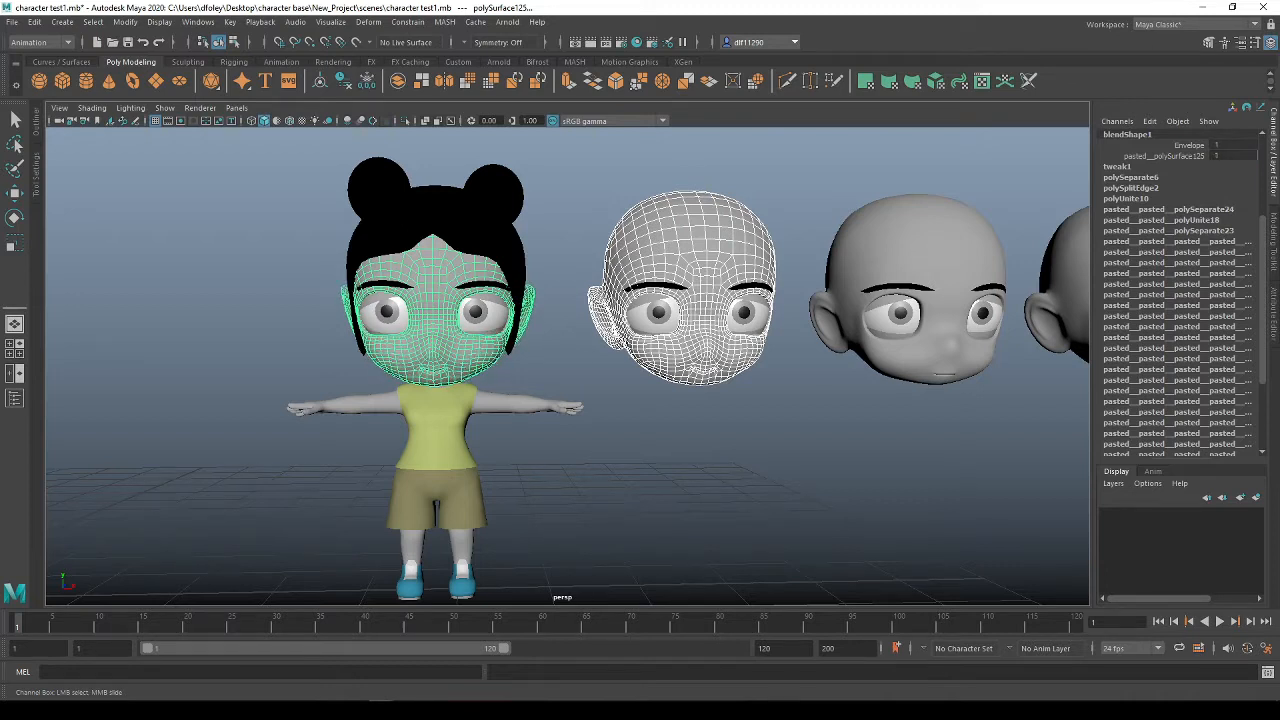
pyautogui.hotkey('ctrl', 'z')
pyautogui.hotkey('ctrl', 'y')
pyautogui.hotkey('ctrl', 'z')
pyautogui.hotkey('ctrl', 'y')
pyautogui.hotkey('ctrl', 'z')
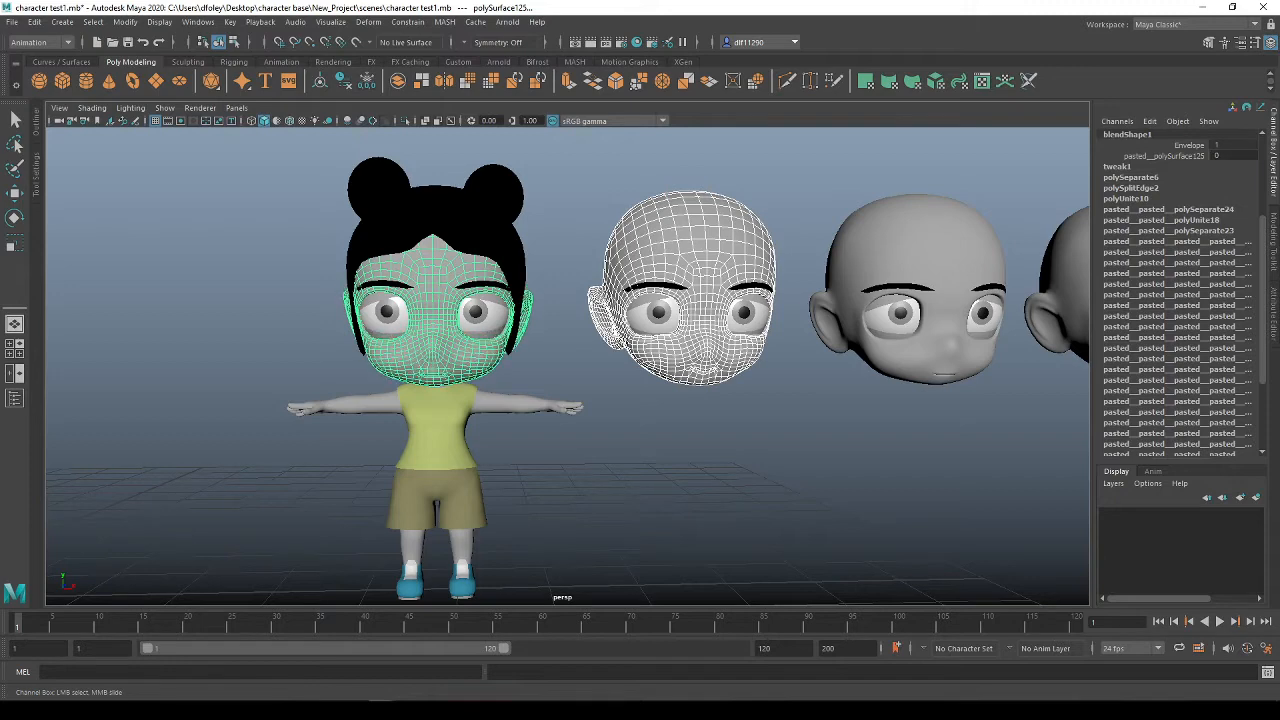
pyautogui.hotkey('ctrl', 'y')
# Display the girl's head in smooth mesh preview, clear the selection and inspect the blended face
pyautogui.click(564, 471)
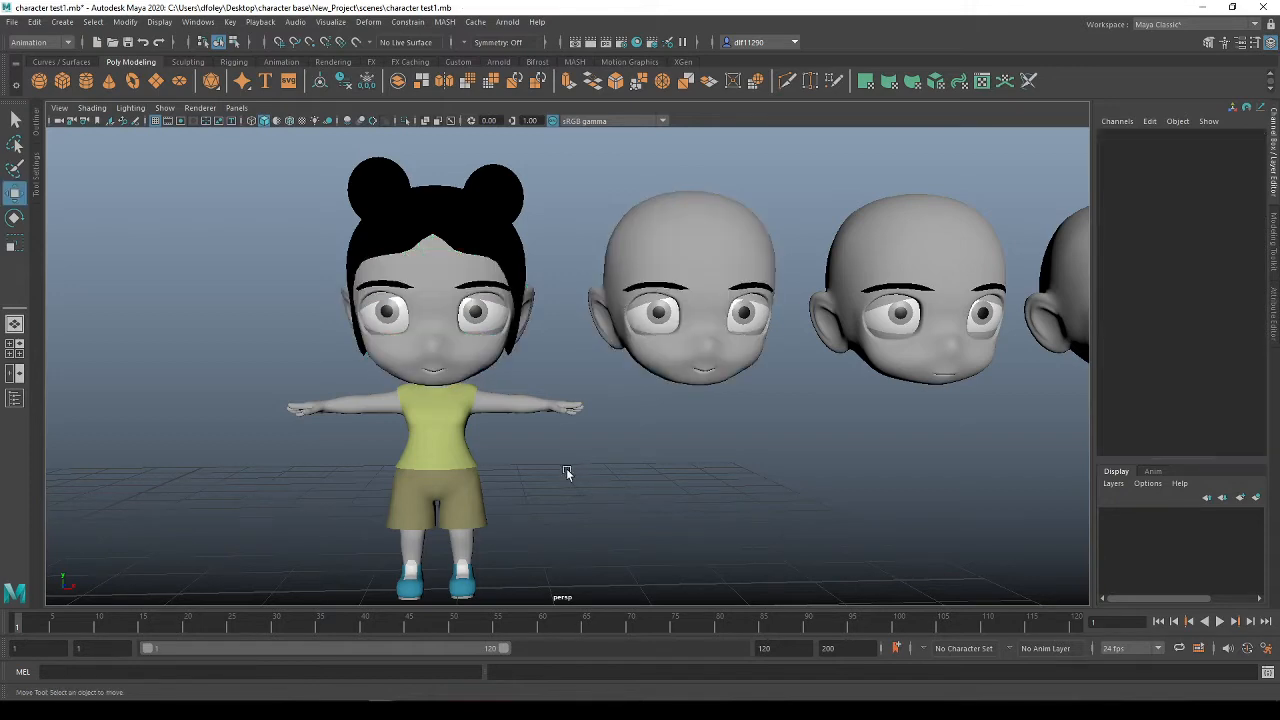
pyautogui.moveTo(564, 471)
pyautogui.keyDown('alt'); pyautogui.mouseDown()
pyautogui.moveTo(646, 463)
pyautogui.moveTo(591, 474)
pyautogui.moveTo(487, 452)
pyautogui.moveTo(580, 472)
pyautogui.mouseUp(); pyautogui.keyUp('alt')
pyautogui.click(441, 338)
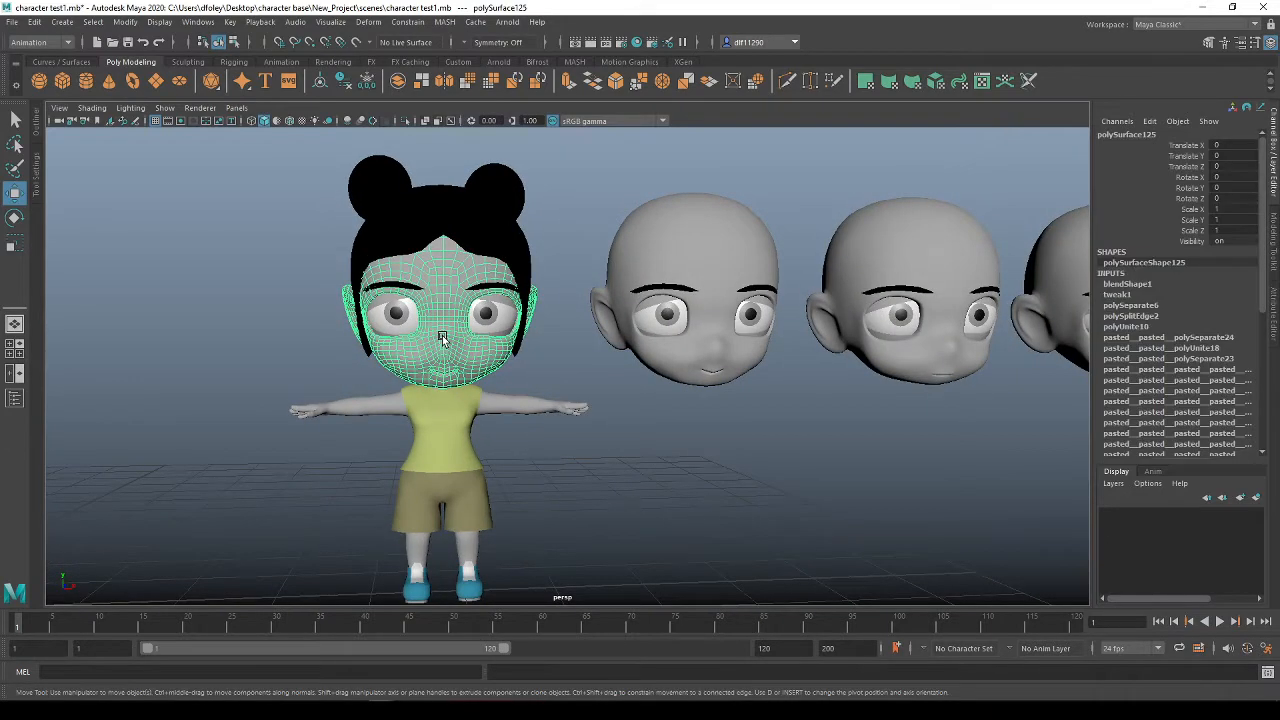
pyautogui.press('3')
pyautogui.click(557, 410)
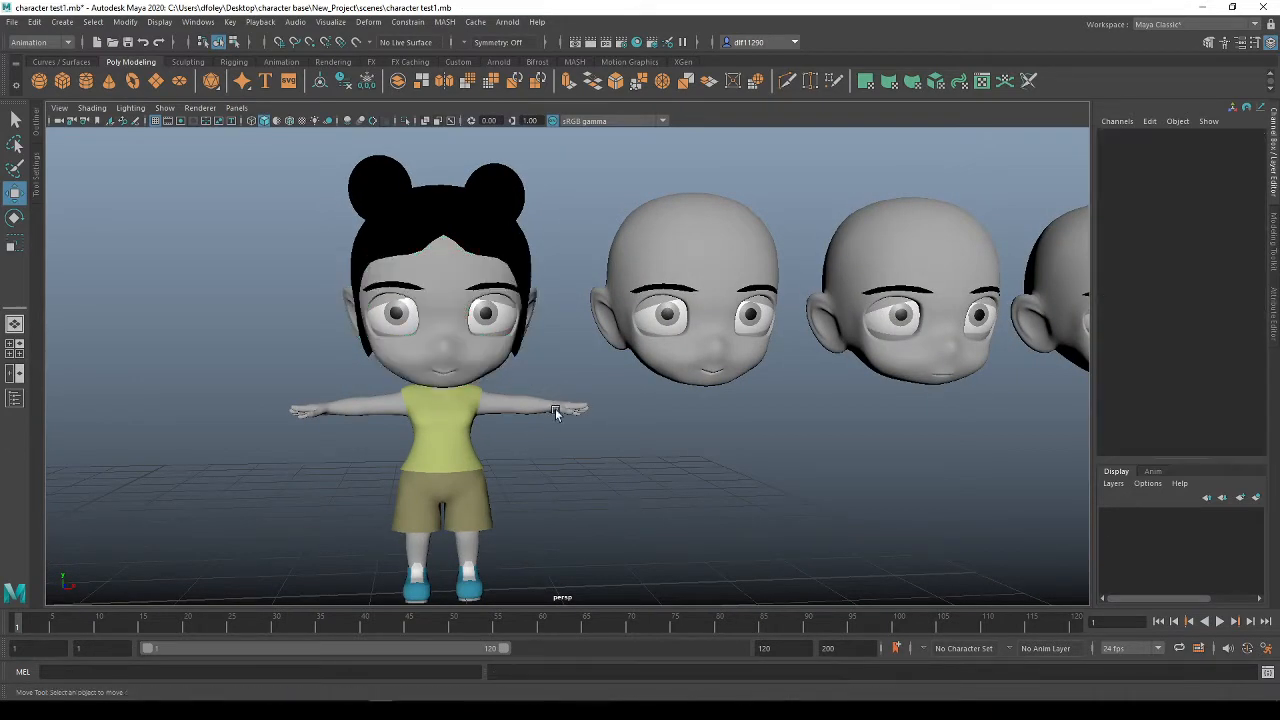
pyautogui.keyDown('alt'); pyautogui.moveTo(557, 410); pyautogui.dragTo(473, 375); pyautogui.keyUp('alt')
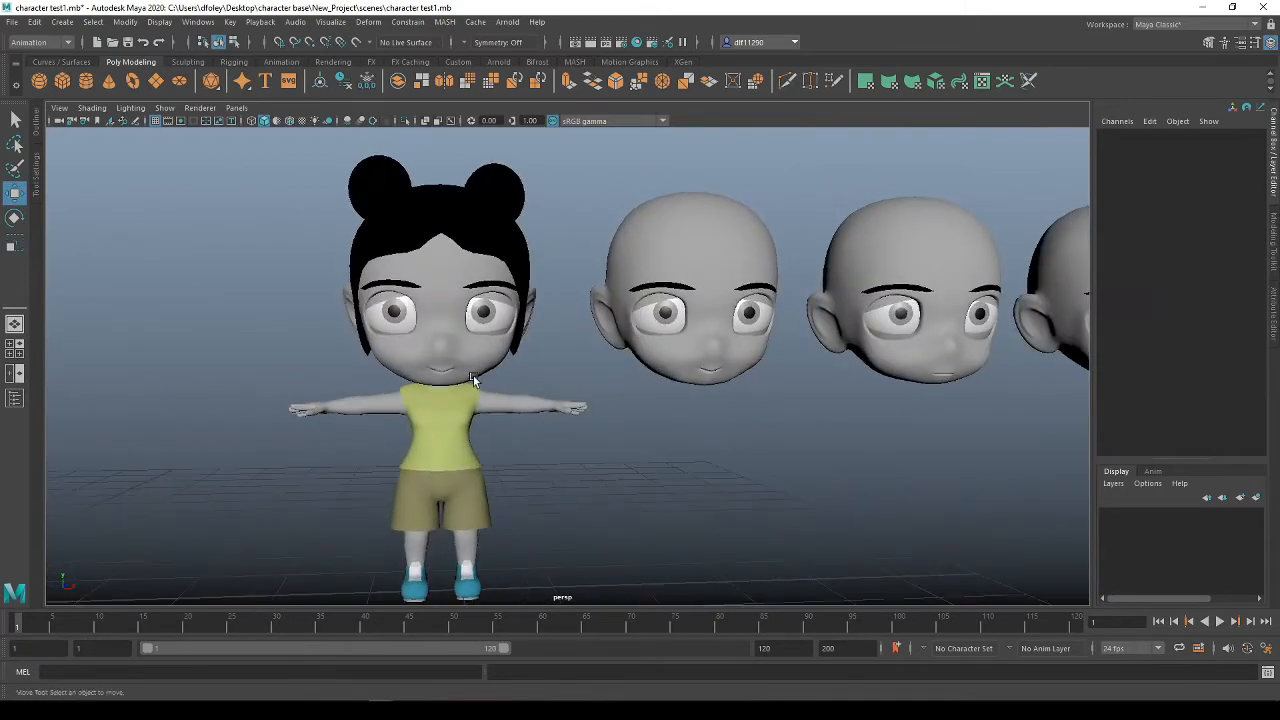
# Select the girl's head and set its blend shape target weight to 0
pyautogui.click(480, 380)
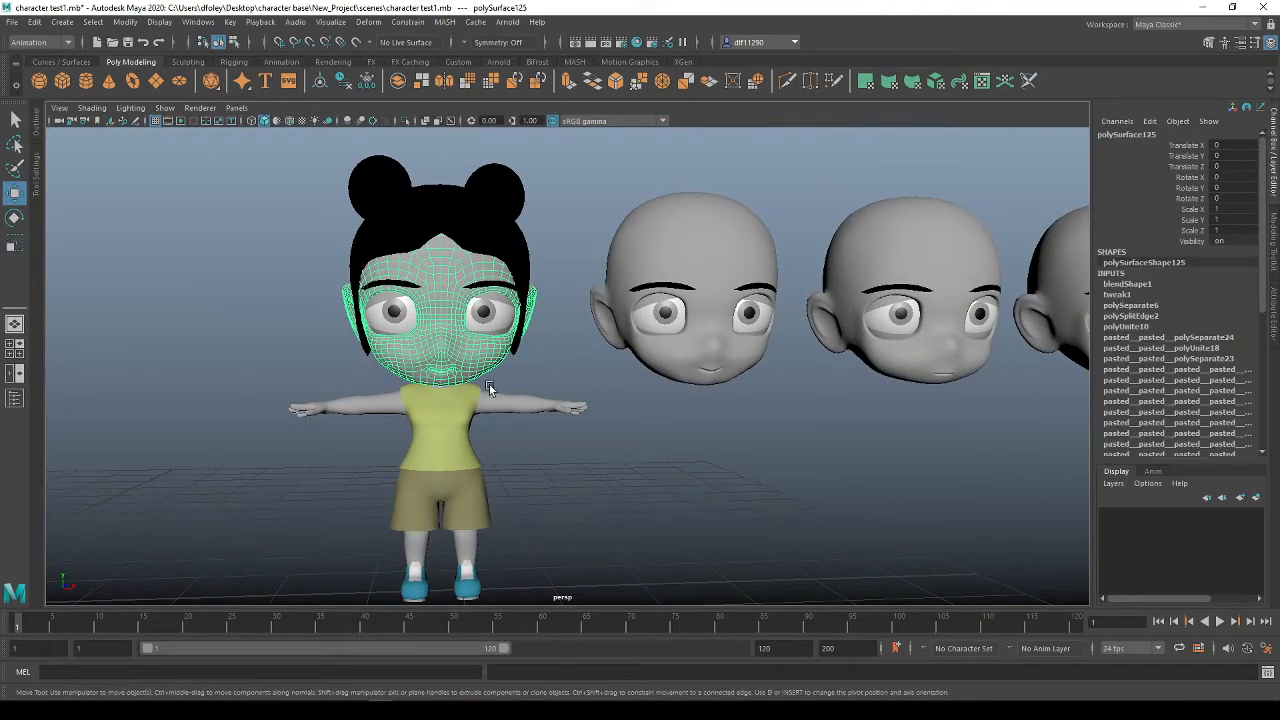
pyautogui.click(1150, 285)
pyautogui.click(1212, 155)
pyautogui.write('0')
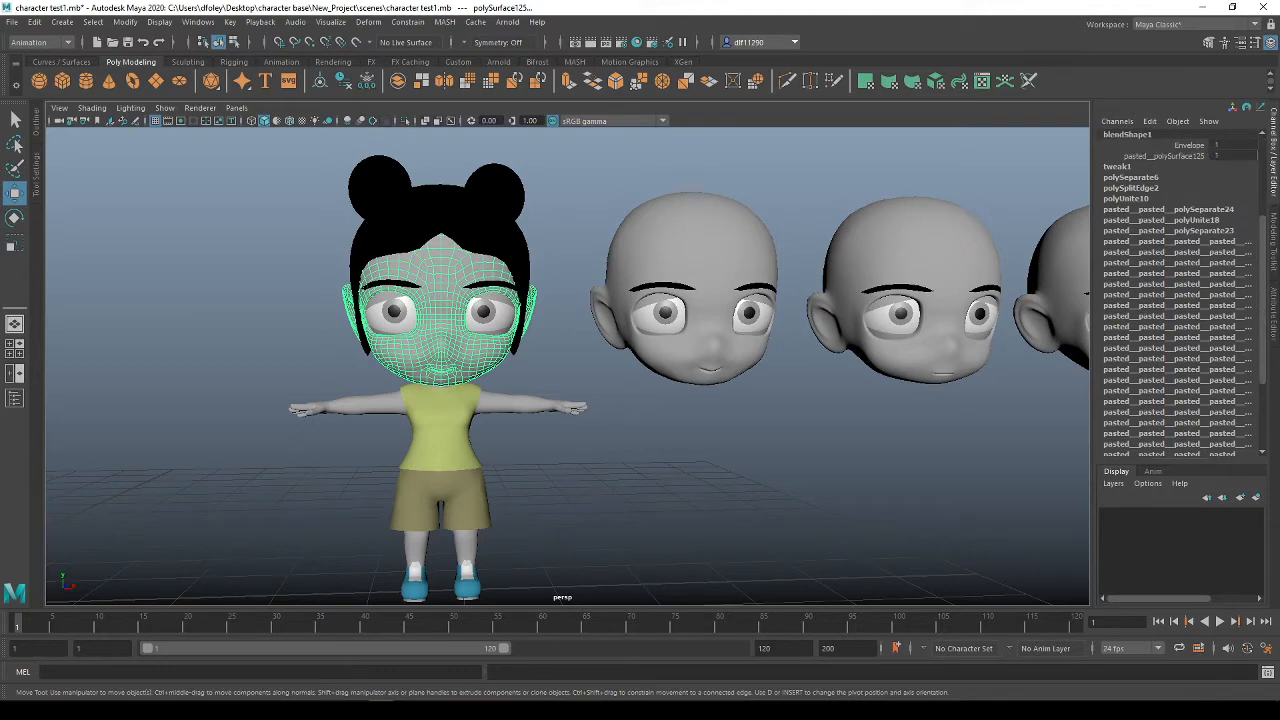
pyautogui.press('Return')
# Select both eyebrows on the first head copy
pyautogui.keyDown('alt'); pyautogui.moveTo(638, 274); pyautogui.dragTo(706, 345); pyautogui.keyUp('alt')
pyautogui.keyDown('alt'); pyautogui.moveTo(706, 345); pyautogui.dragTo(612, 281, button='right'); pyautogui.keyUp('alt')
pyautogui.keyDown('alt'); pyautogui.moveTo(612, 281); pyautogui.dragTo(652, 346); pyautogui.keyUp('alt')
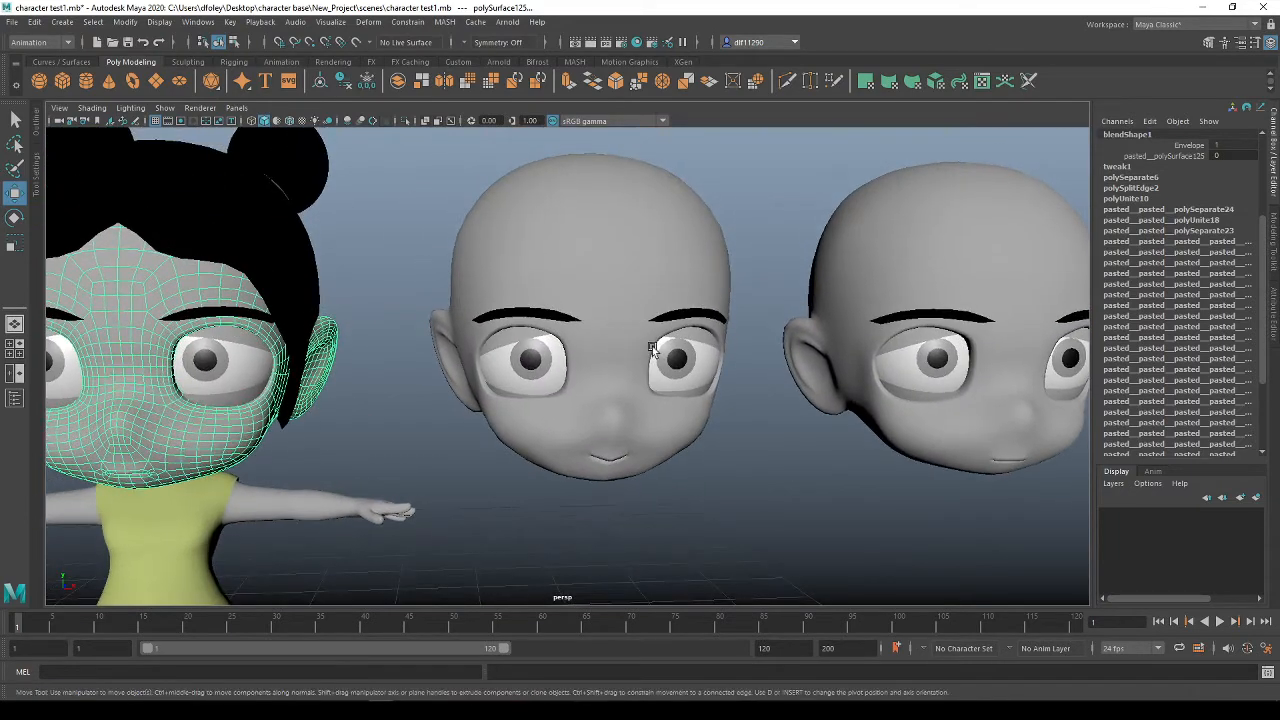
pyautogui.click(550, 317)
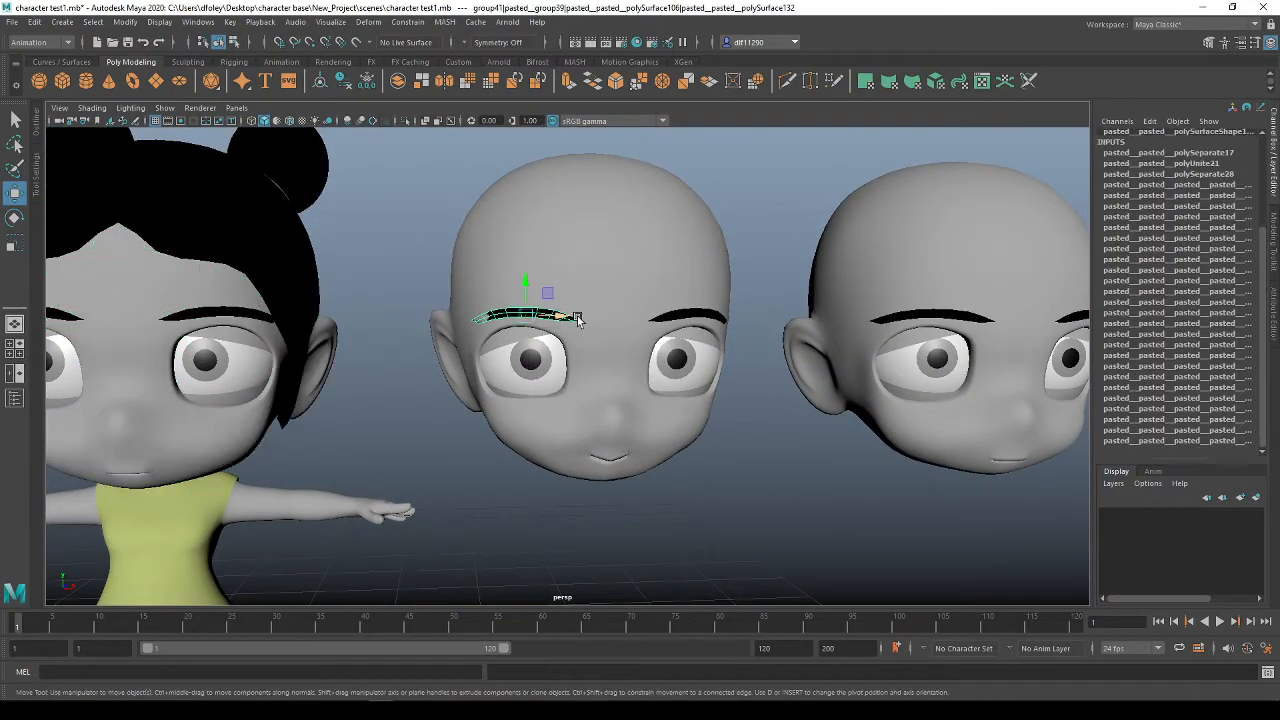
pyautogui.keyDown('shift'); pyautogui.click(705, 316); pyautogui.keyUp('shift')
pyautogui.keyDown('alt'); pyautogui.moveTo(606, 366); pyautogui.dragTo(622, 366); pyautogui.keyUp('alt')
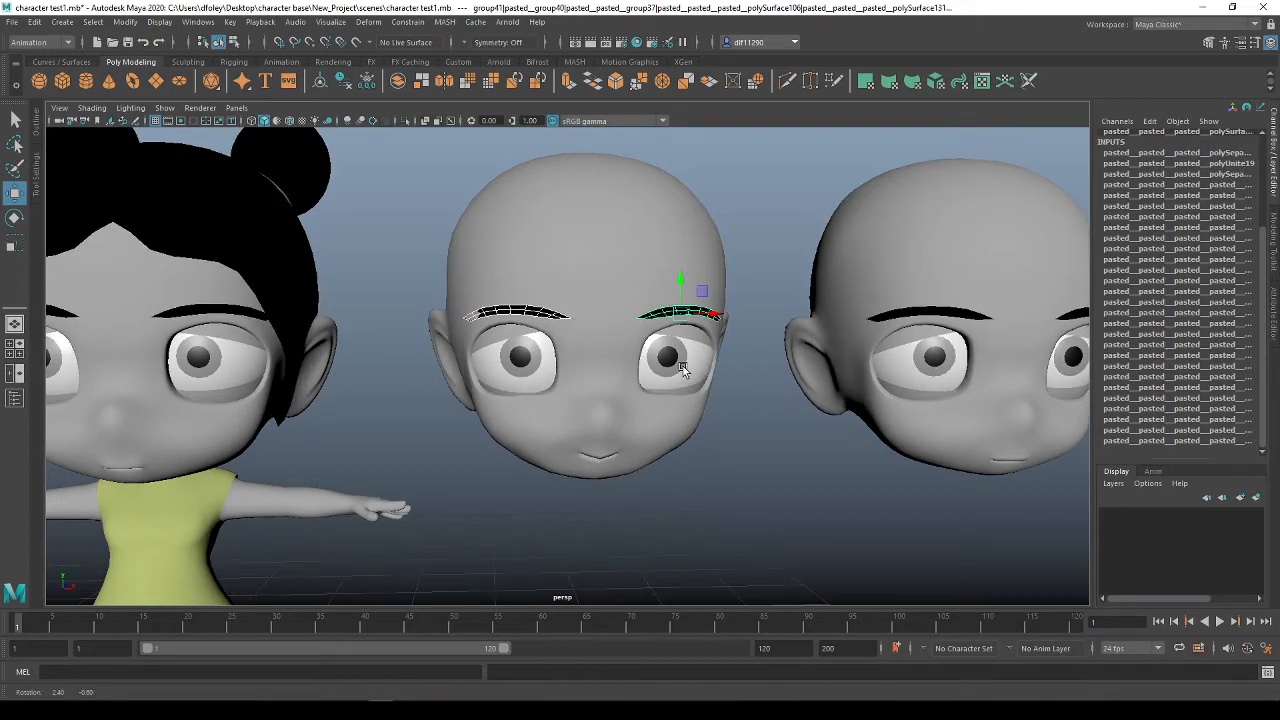
pyautogui.click(548, 314)
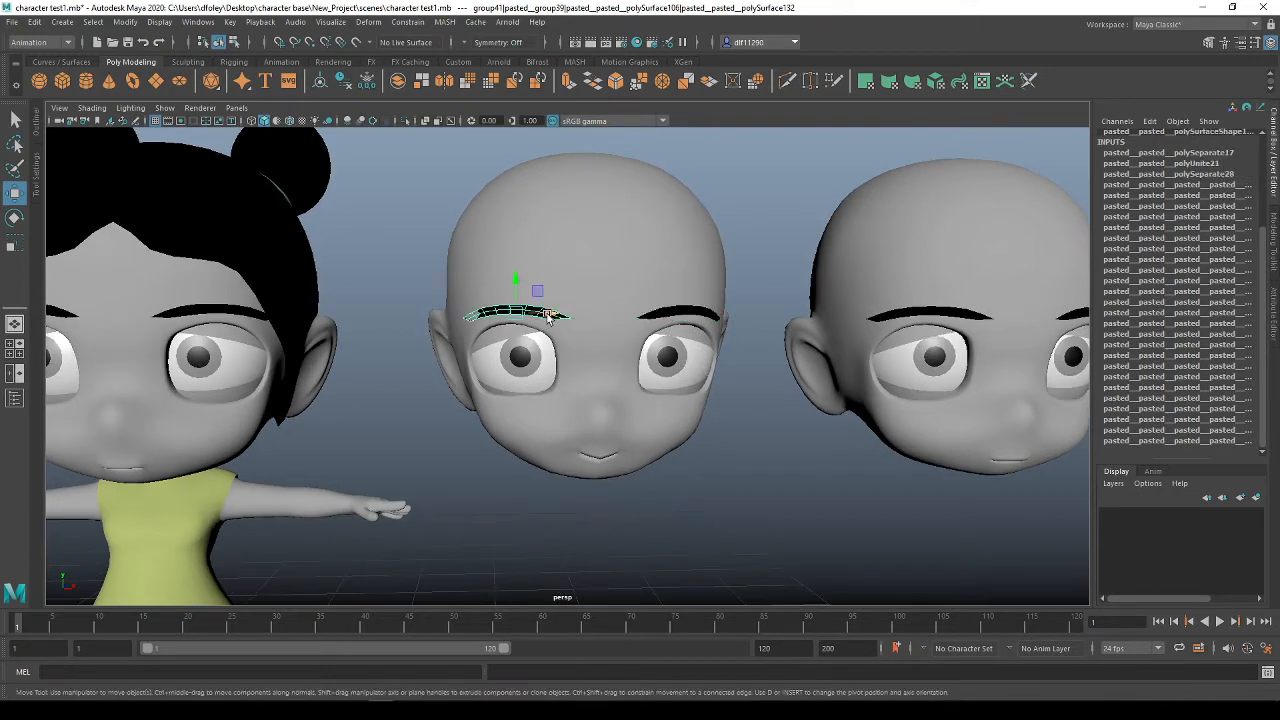
pyautogui.keyDown('alt'); pyautogui.moveTo(552, 316); pyautogui.dragTo(638, 306); pyautogui.keyUp('alt')
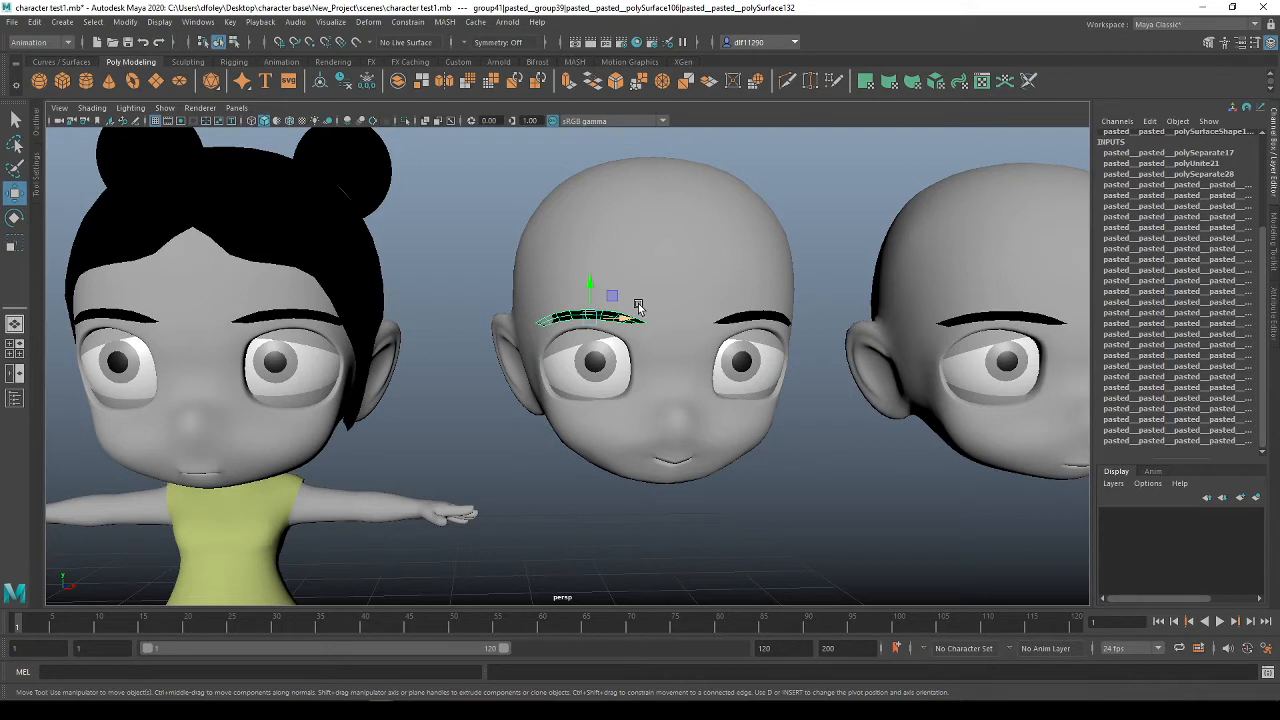
pyautogui.keyDown('shift'); pyautogui.click(773, 318); pyautogui.keyUp('shift')
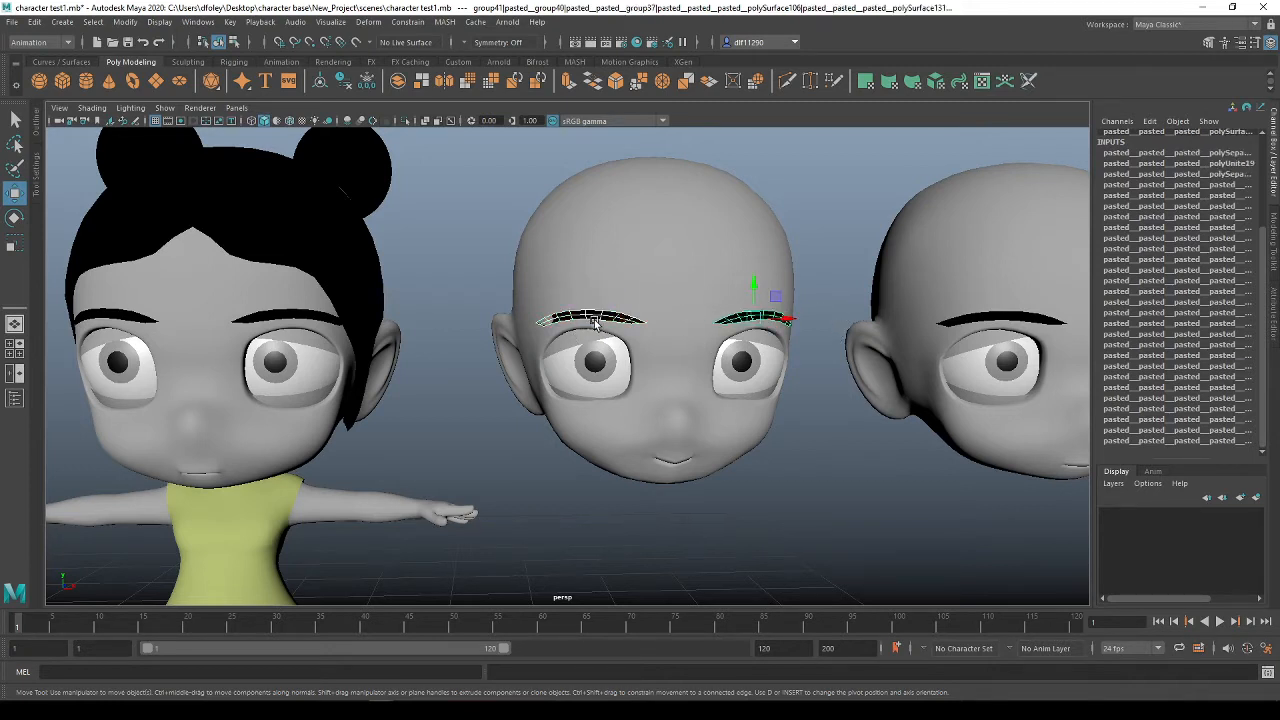
# Switch the first head copy's viewer-left eyebrow to vertex editing and raise all its vertices above the eye
pyautogui.moveTo(614, 316); pyautogui.dragTo(565, 318, button='right')
pyautogui.moveTo(656, 330); pyautogui.dragTo(607, 280)
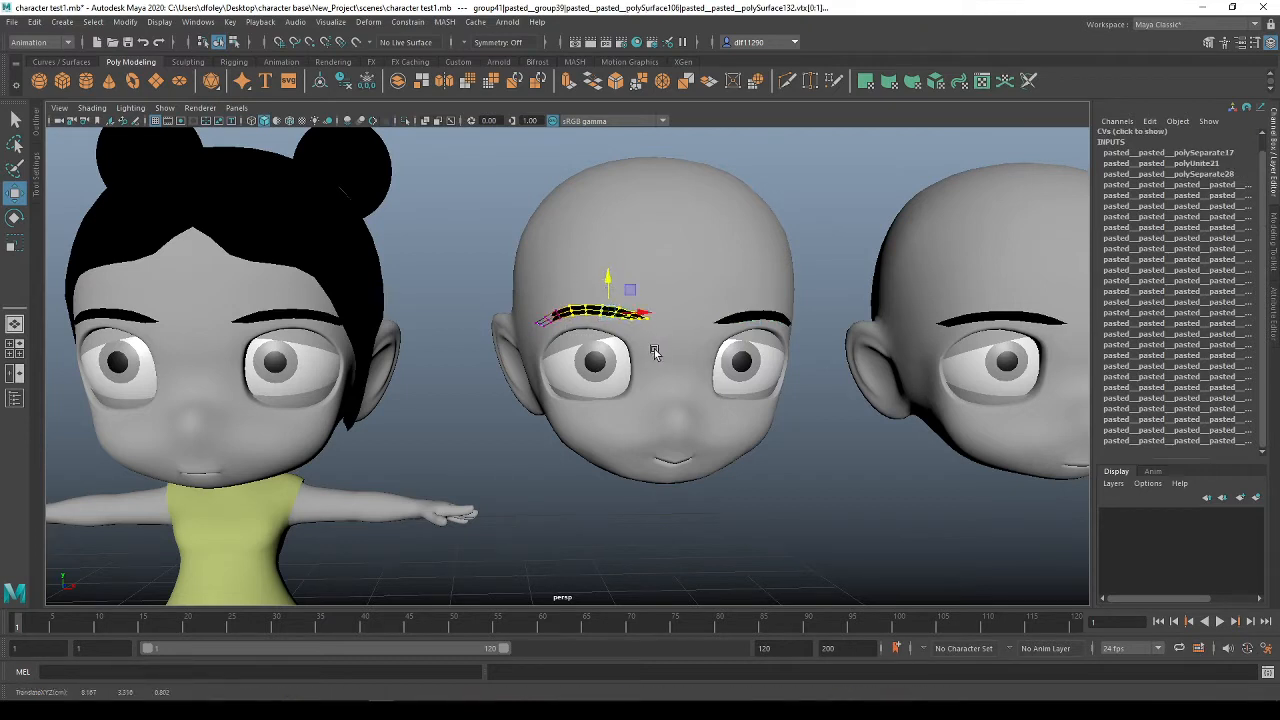
pyautogui.moveTo(656, 352); pyautogui.dragTo(498, 270)
pyautogui.moveTo(588, 284); pyautogui.dragTo(588, 274)
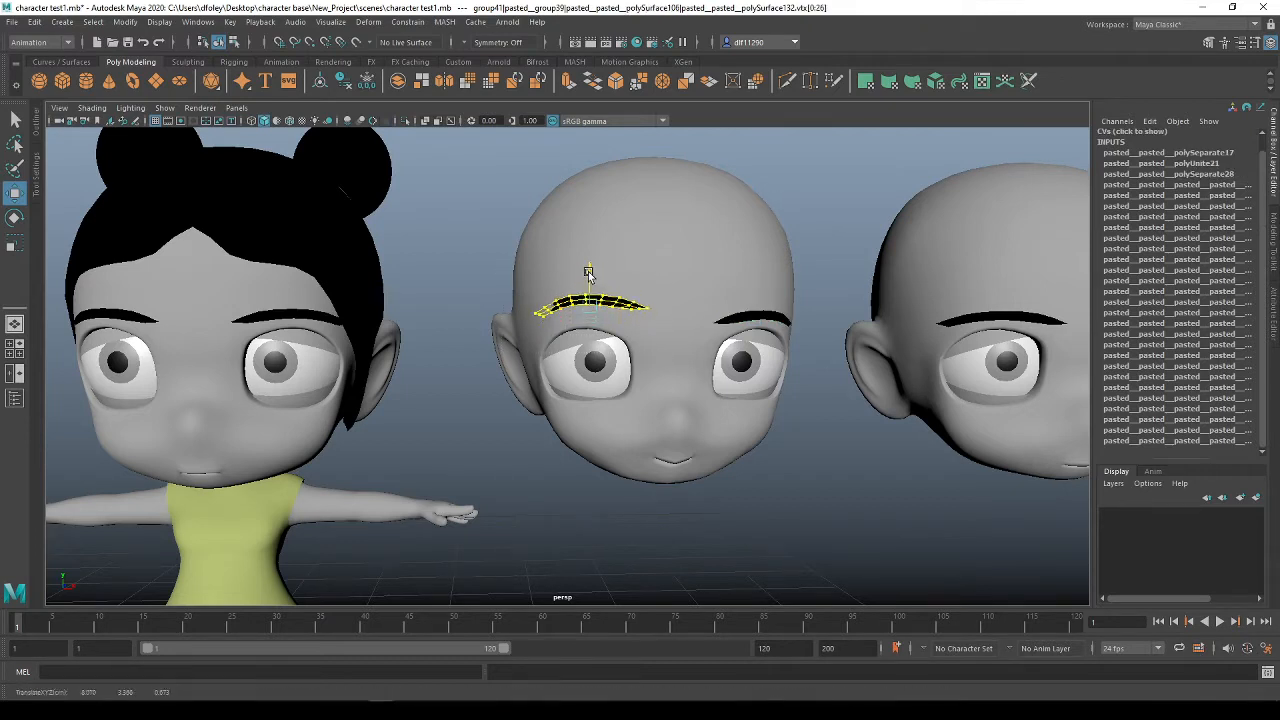
# Raise all vertices of the first head copy's viewer-right eyebrow to match the other brow, and return it to object mode
pyautogui.click(754, 324)
pyautogui.moveTo(752, 328); pyautogui.dragTo(680, 316, button='right')
pyautogui.moveTo(822, 352); pyautogui.dragTo(731, 286)
pyautogui.moveTo(764, 284); pyautogui.dragTo(763, 268)
pyautogui.click(838, 407)
pyautogui.keyDown('alt'); pyautogui.moveTo(844, 411); pyautogui.dragTo(797, 437); pyautogui.keyUp('alt')
pyautogui.rightClick(708, 289)
pyautogui.click(772, 266)
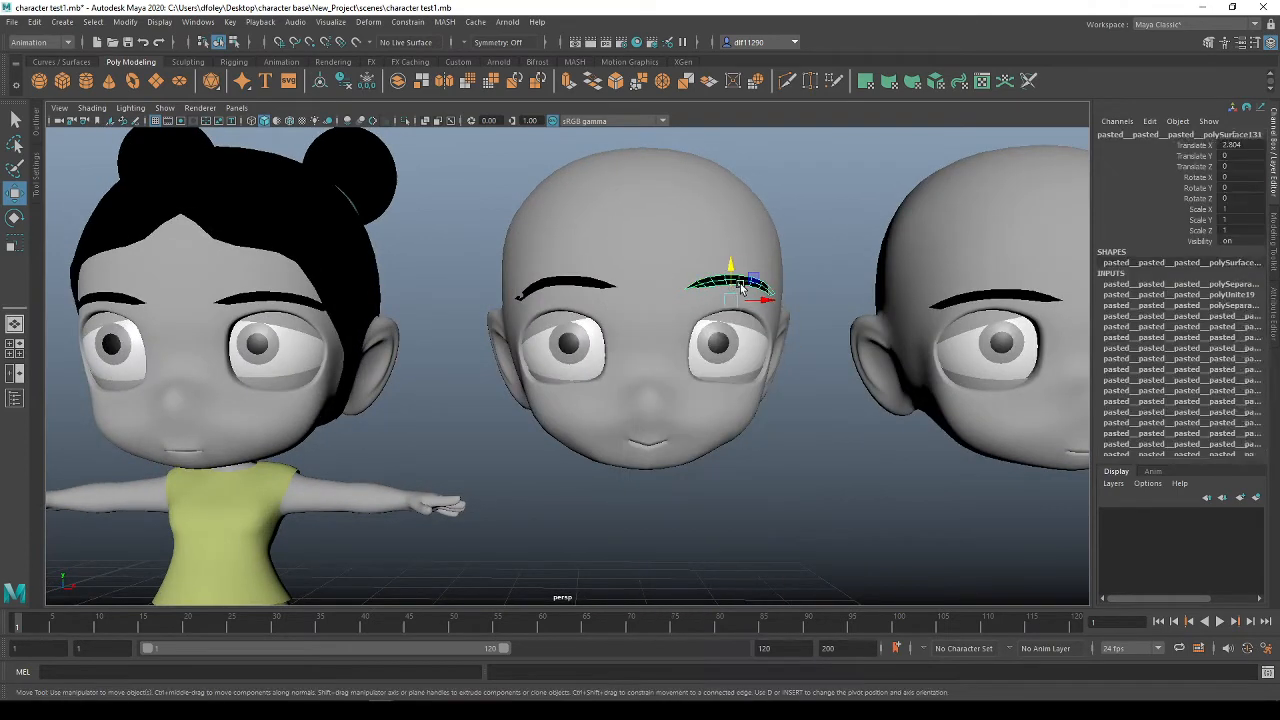
# Apply a Blend Shape to the girl's viewer-right eyebrow with the matching raised eyebrow on the first head copy as target
pyautogui.click(587, 288)
pyautogui.keyDown('alt'); pyautogui.moveTo(600, 330); pyautogui.dragTo(580, 346); pyautogui.keyUp('alt')
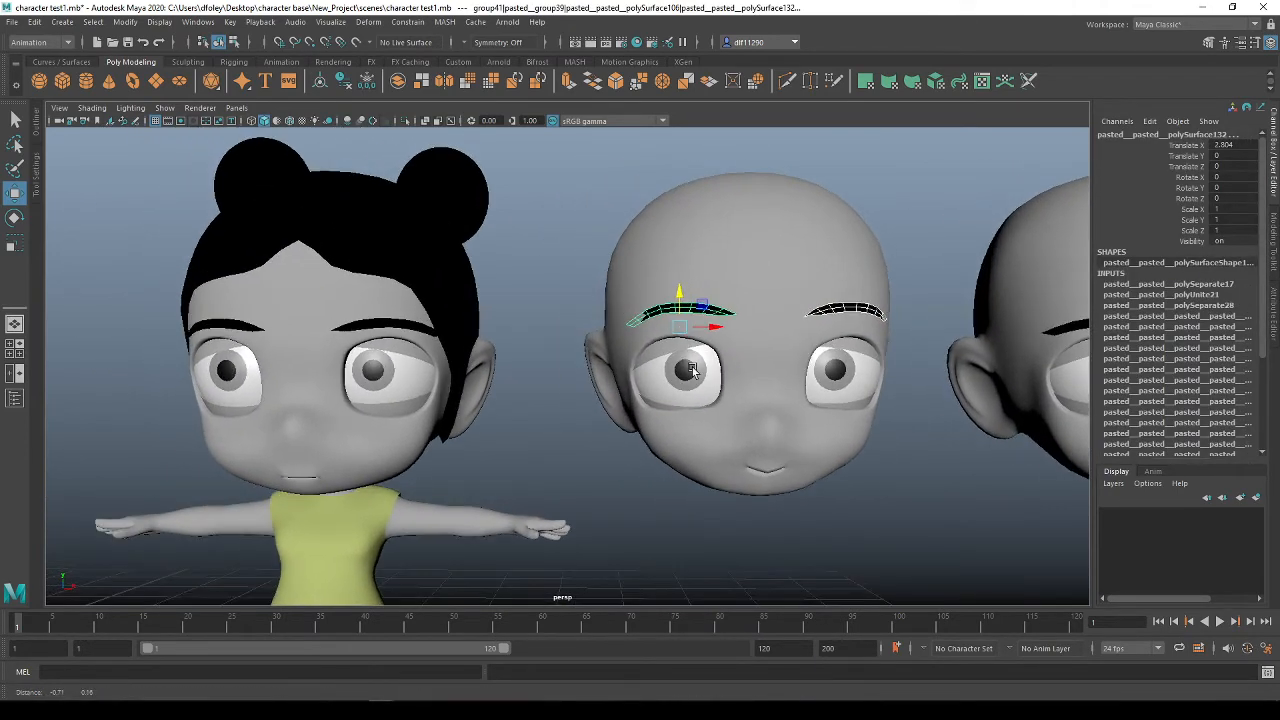
pyautogui.click(876, 315)
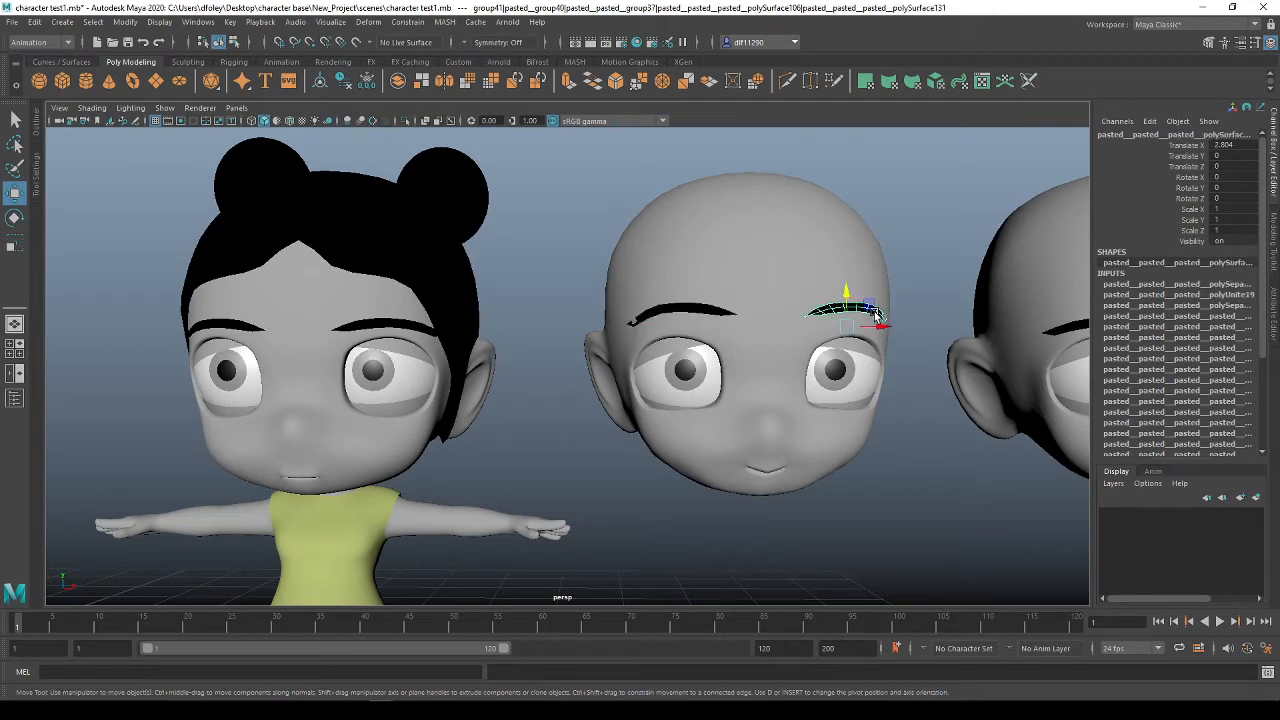
pyautogui.click(386, 330)
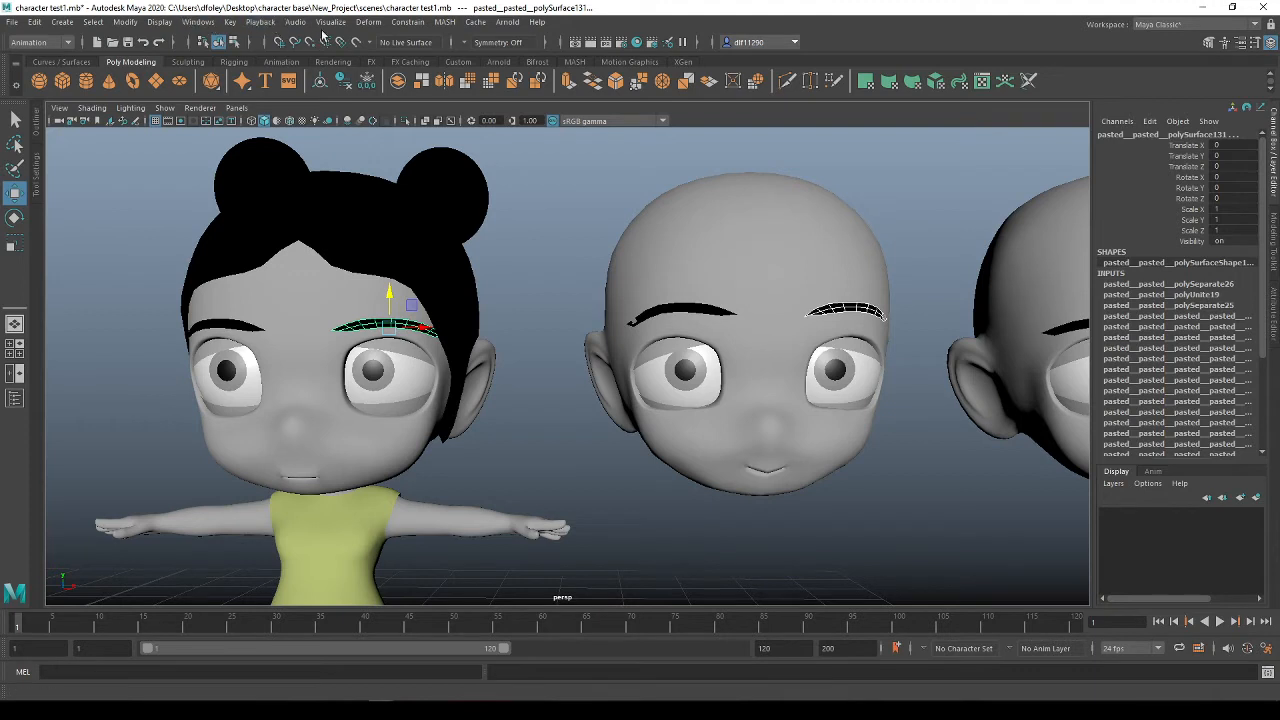
pyautogui.click(368, 22)
pyautogui.click(513, 57)
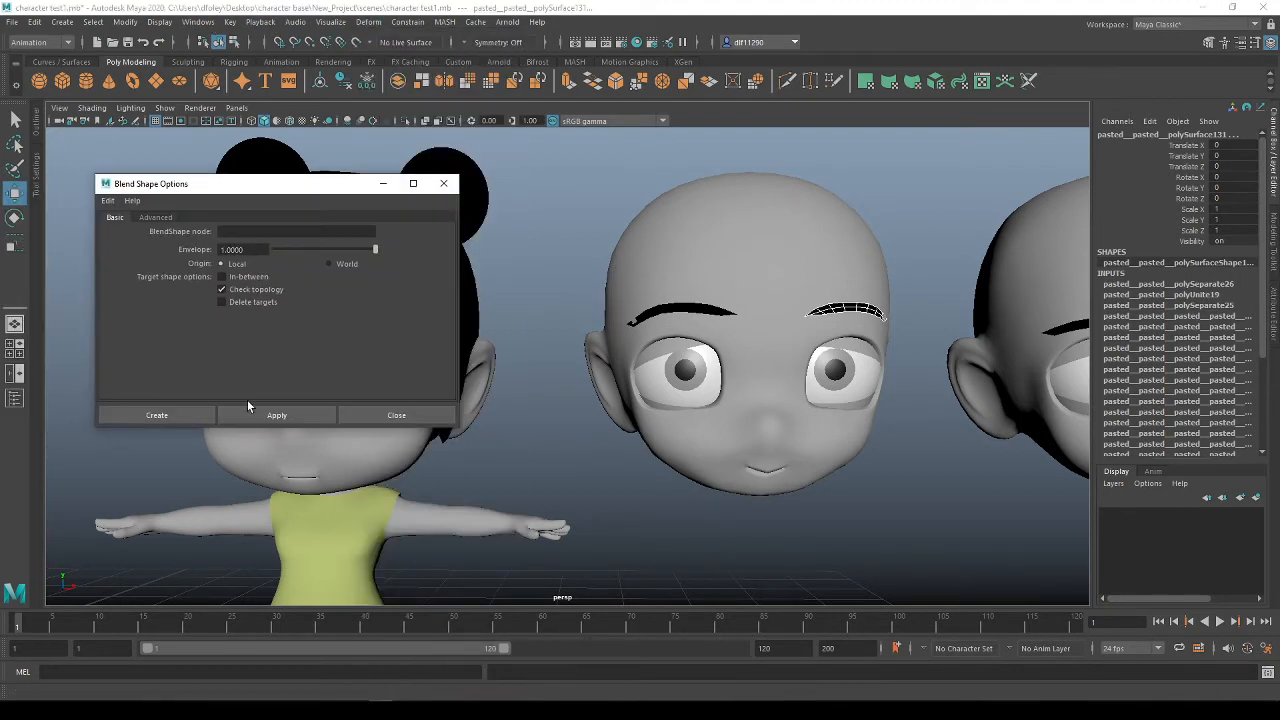
pyautogui.click(256, 410)
pyautogui.moveTo(307, 185); pyautogui.dragTo(217, 190)
# Select the girl's viewer-right eyebrow and increase its blend shape target weight to lift the brow
pyautogui.click(248, 332)
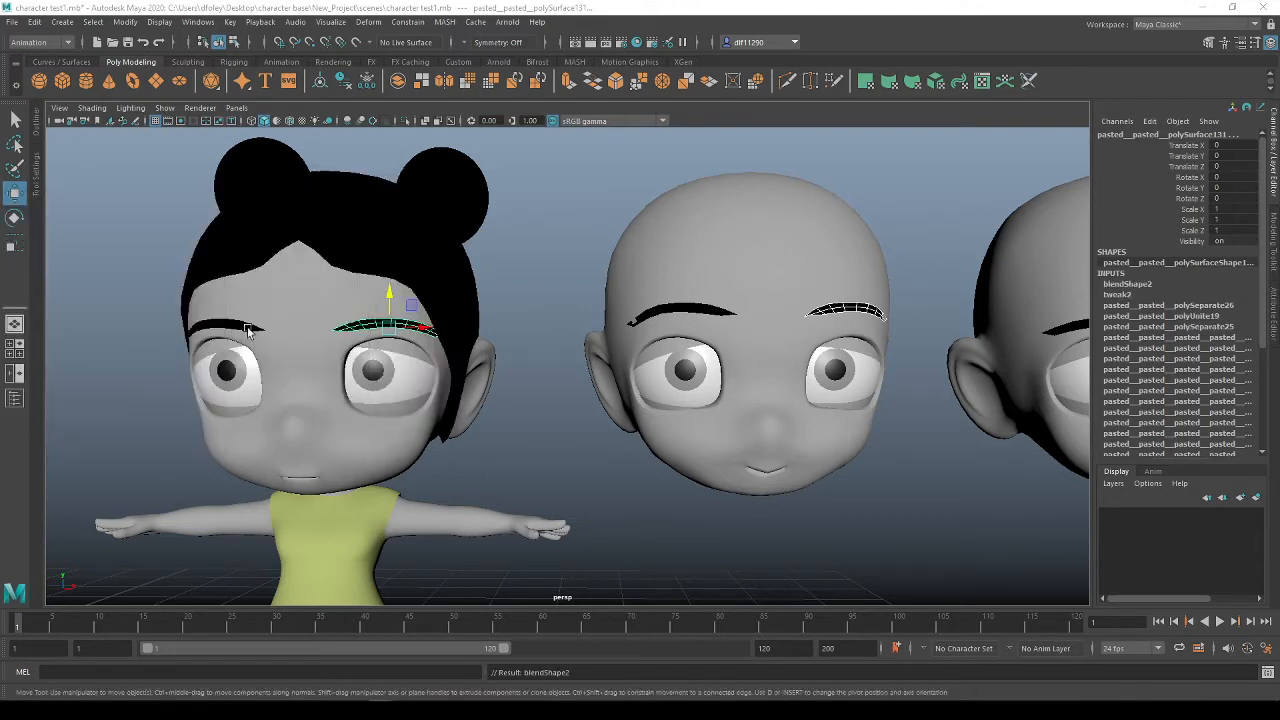
pyautogui.click(366, 334)
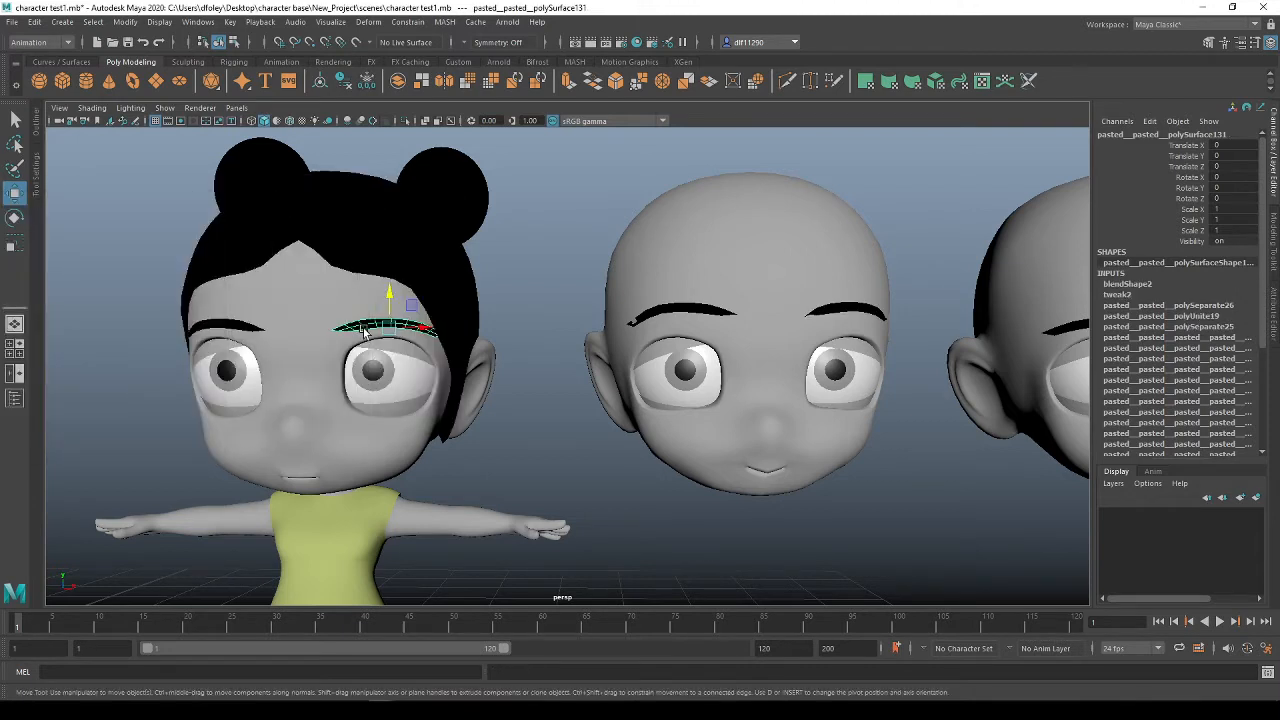
pyautogui.click(1145, 288)
pyautogui.moveTo(1232, 155); pyautogui.dragTo(1264, 155, button='middle')
# Increase the target weight of the girl's head blend shape to bring in the smile, and clear the selection
pyautogui.click(390, 465)
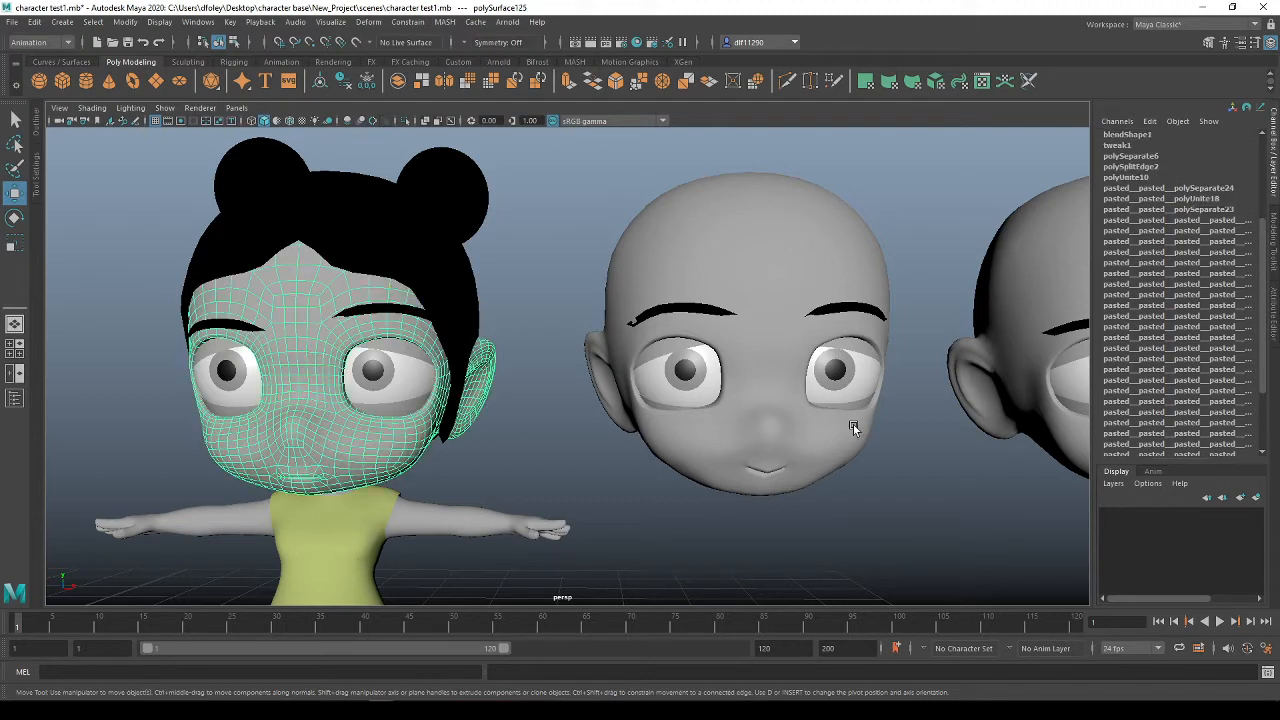
pyautogui.click(1154, 137)
pyautogui.moveTo(1220, 157); pyautogui.dragTo(1240, 157, button='middle')
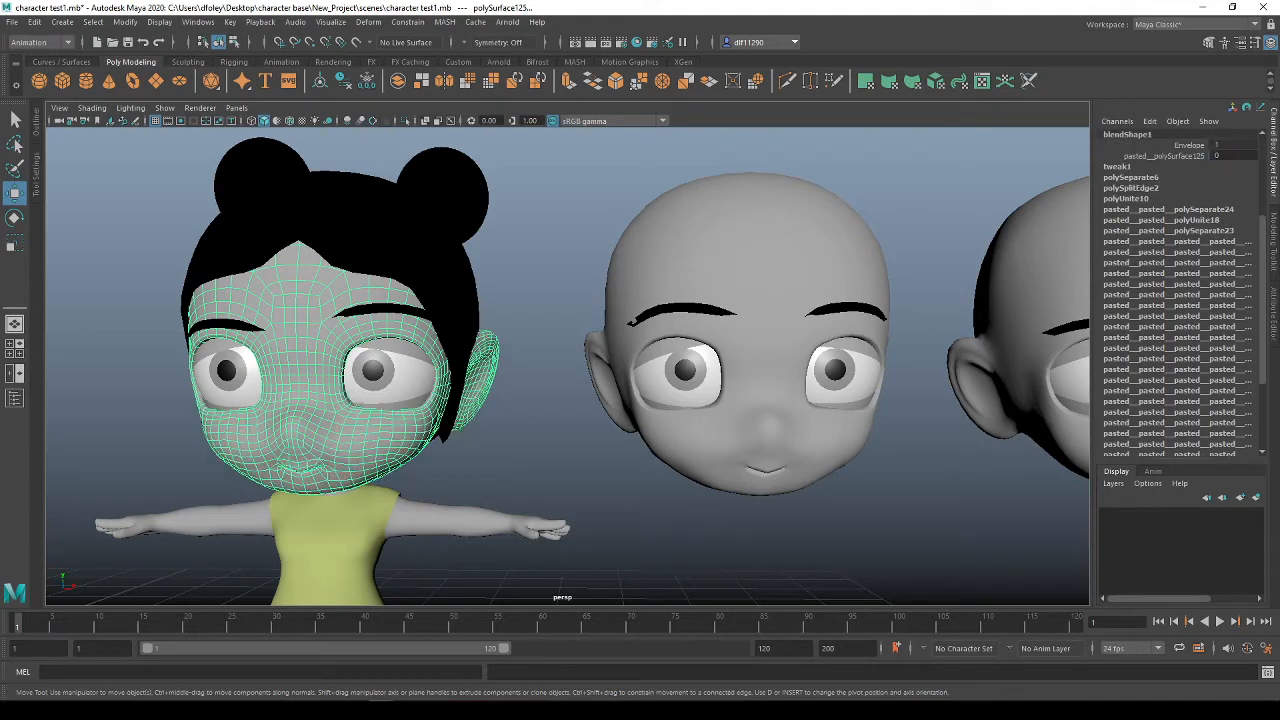
pyautogui.click(478, 482)
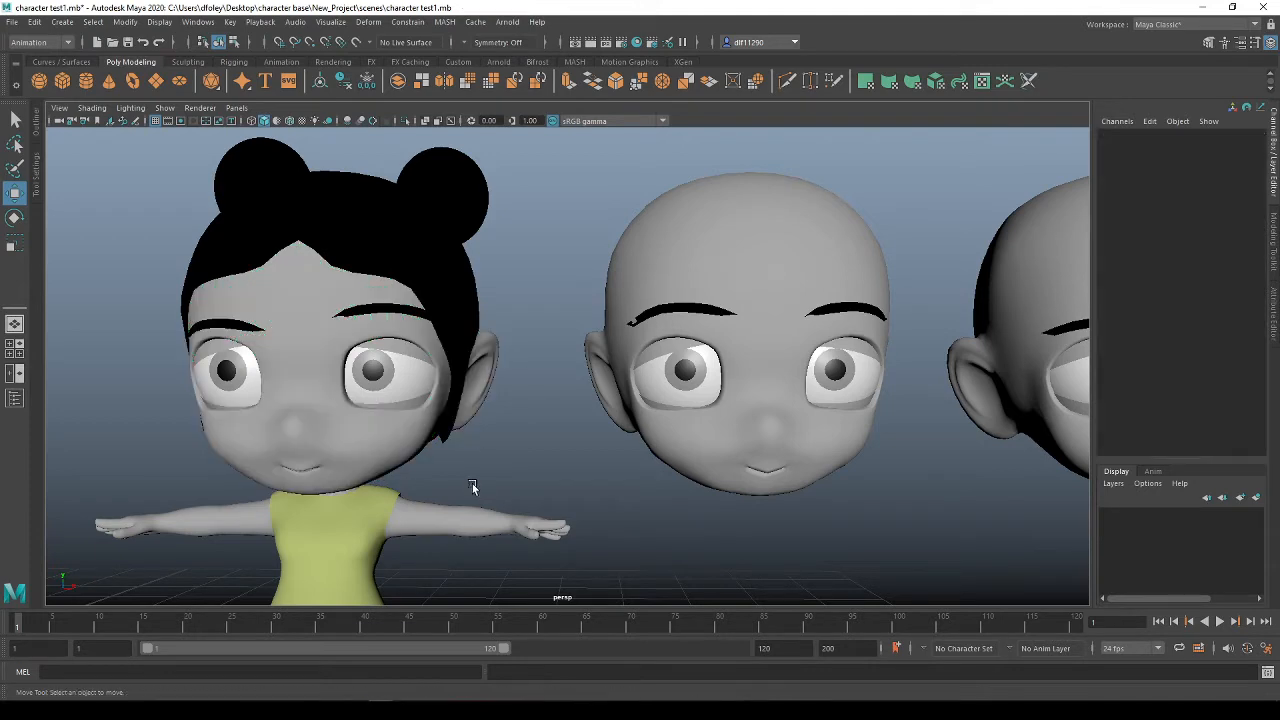
pyautogui.moveTo(480, 482)
pyautogui.keyDown('alt'); pyautogui.mouseDown()
pyautogui.moveTo(562, 478)
pyautogui.moveTo(492, 487)
pyautogui.mouseUp(); pyautogui.keyUp('alt')
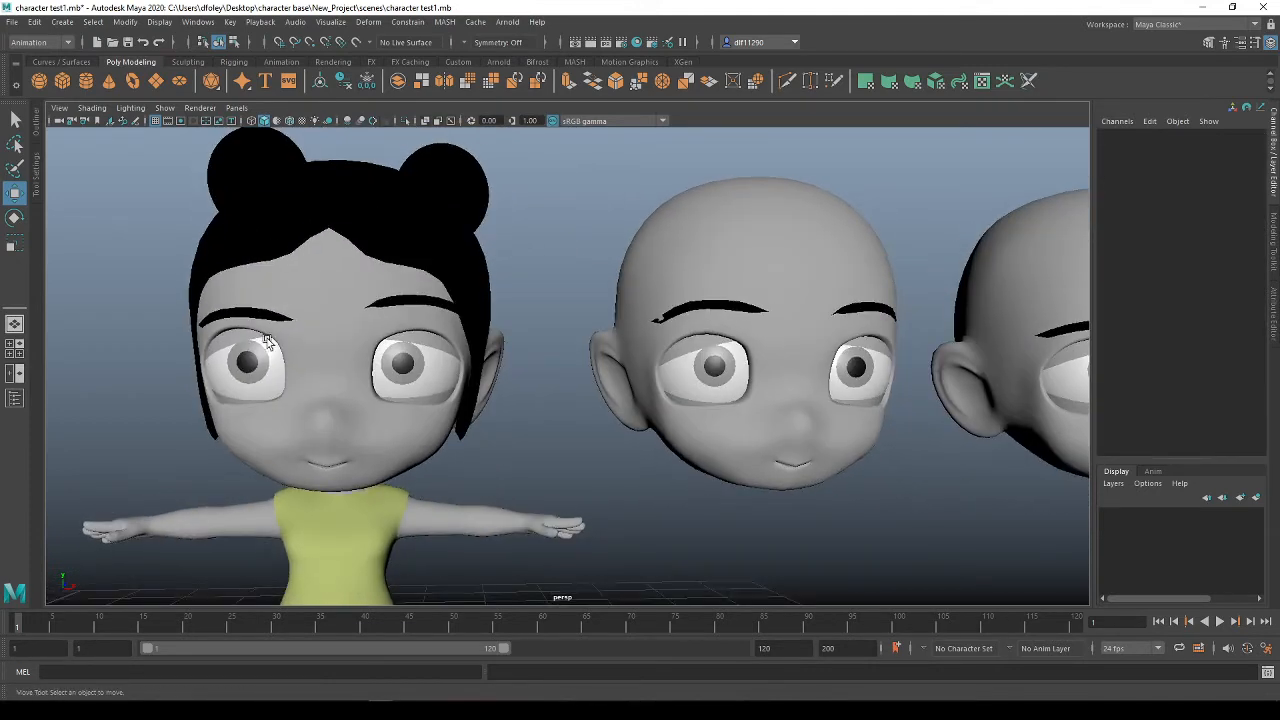
# Apply a Blend Shape to the girl's viewer-left eyebrow with the matching raised eyebrow on the first head copy as target
pyautogui.click(714, 306)
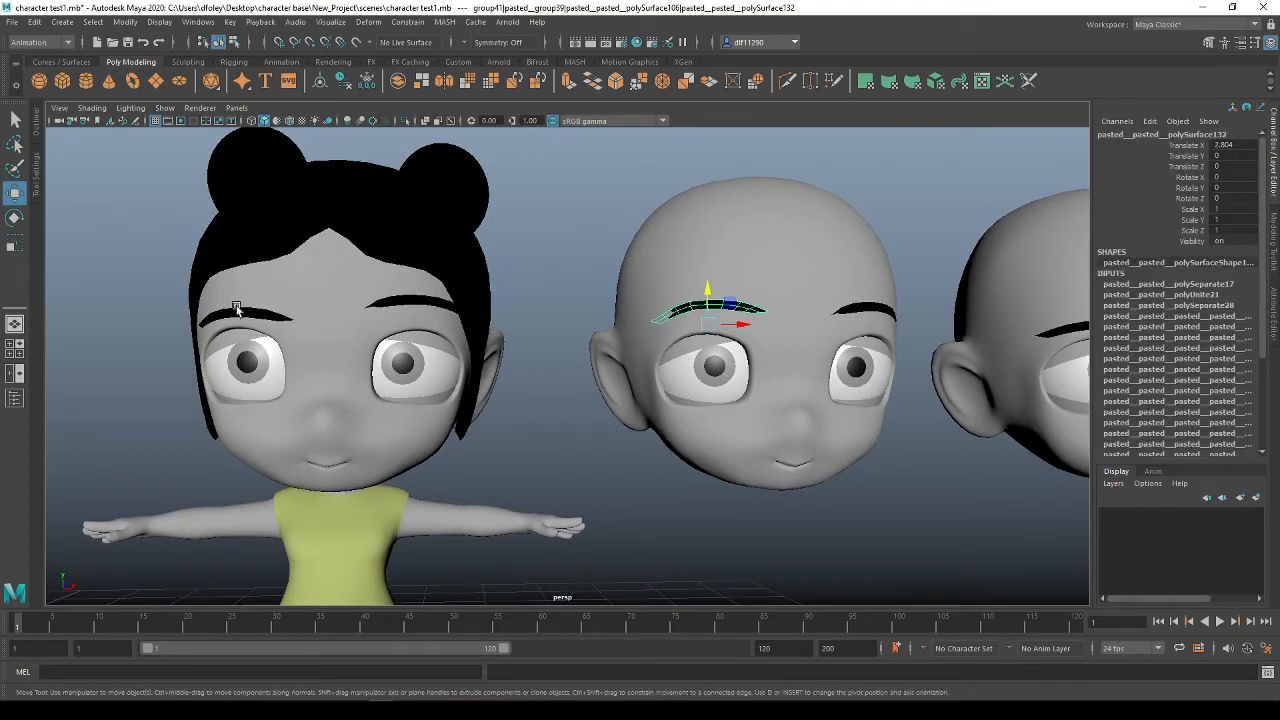
pyautogui.click(241, 315)
pyautogui.click(711, 310)
pyautogui.click(258, 314)
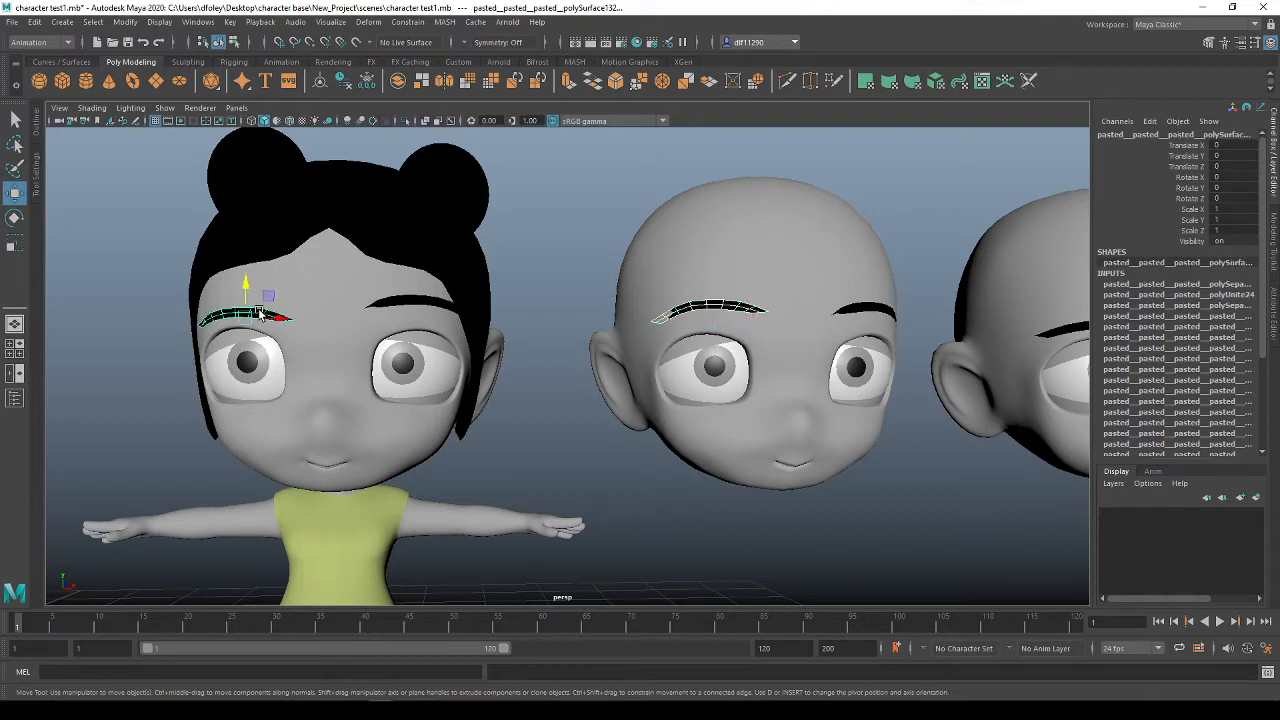
pyautogui.click(368, 22)
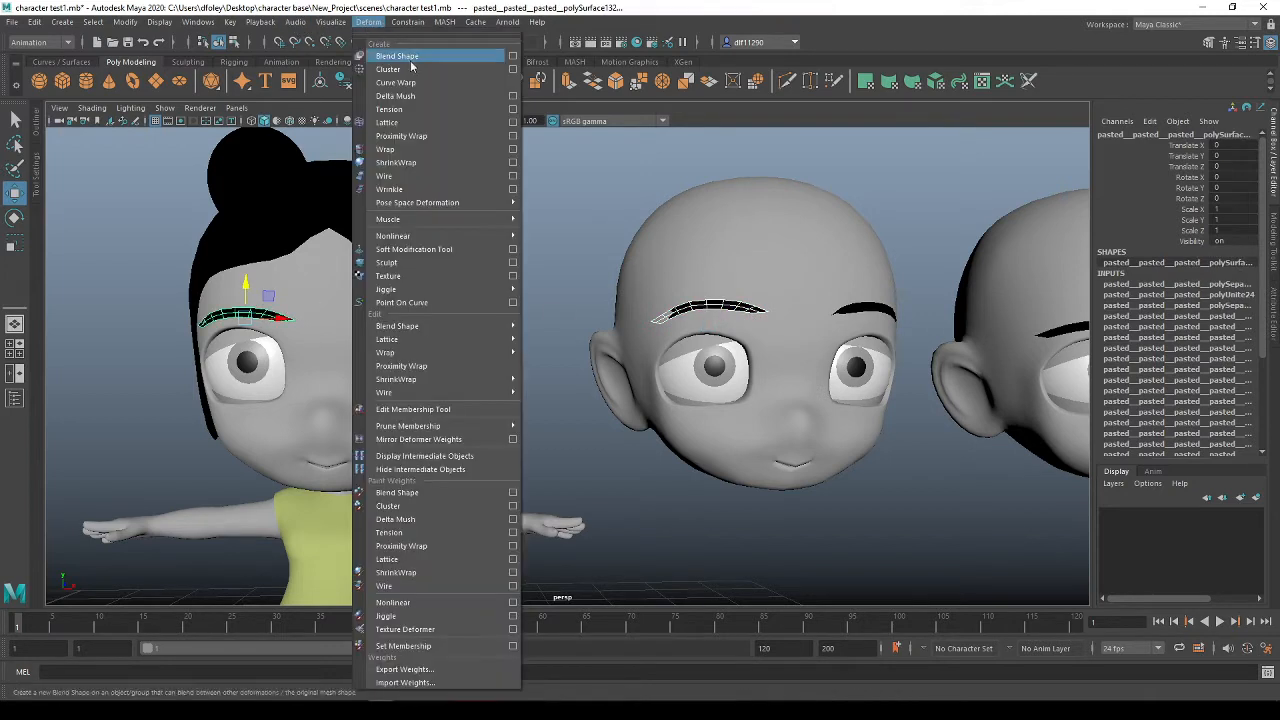
pyautogui.click(513, 57)
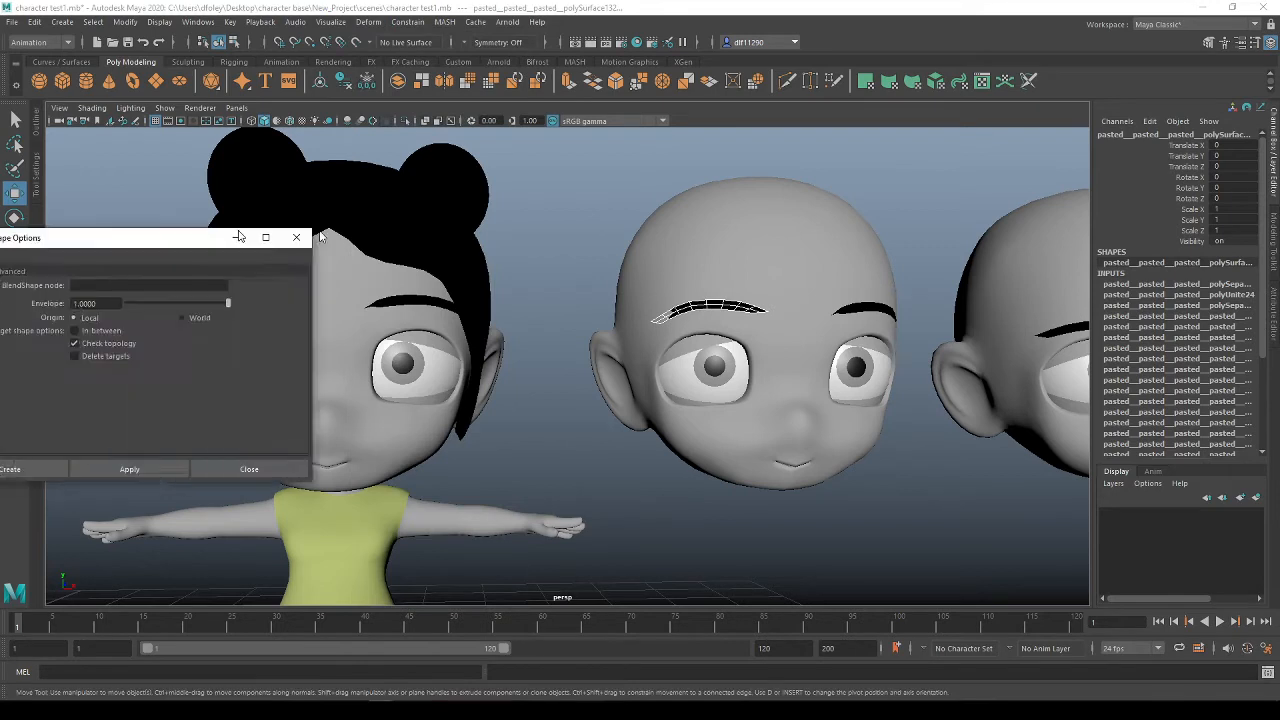
pyautogui.click(379, 470)
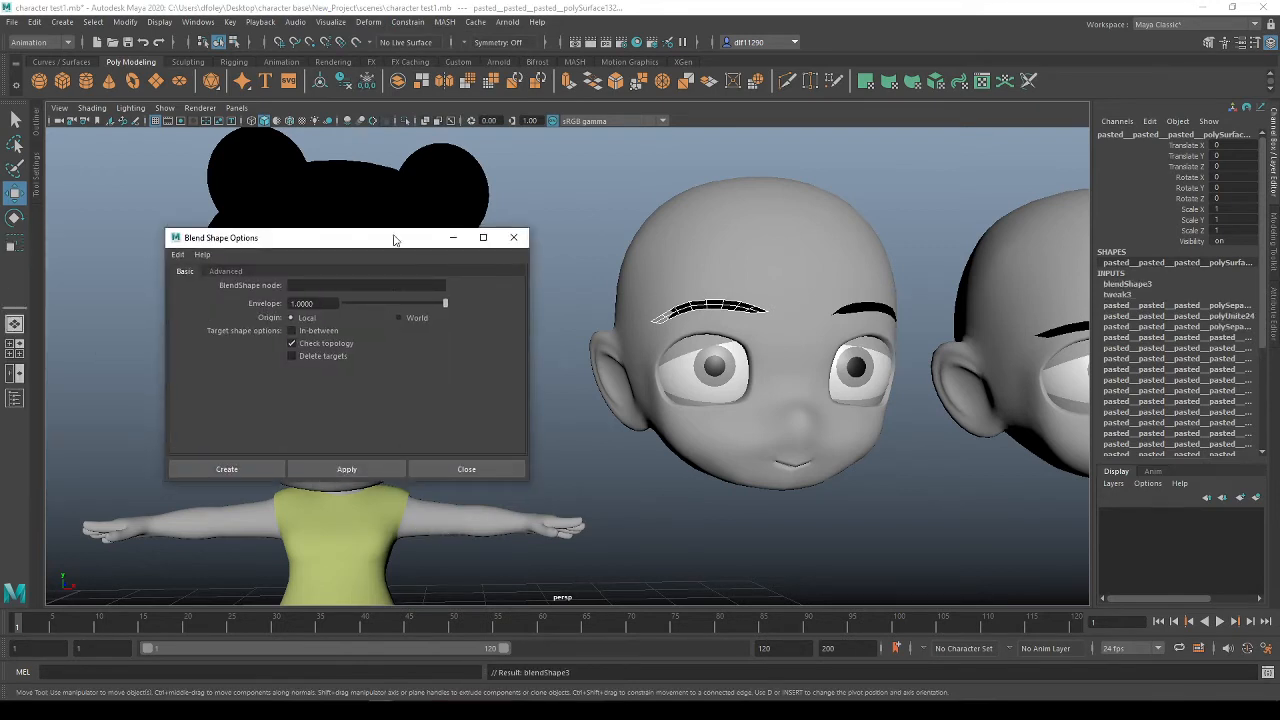
pyautogui.click(513, 237)
# Increase the target weight of the girl's viewer-left eyebrow blend shape to lift the brow, and clear the selection
pyautogui.click(1130, 284)
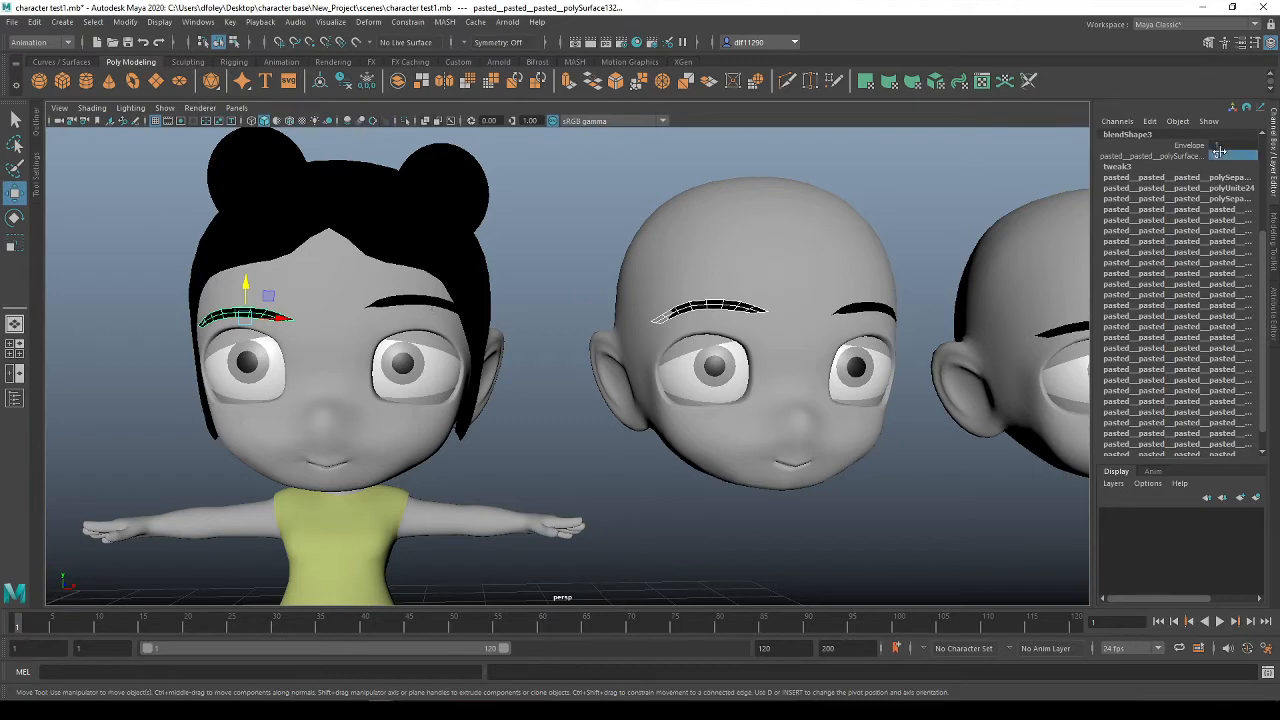
pyautogui.keyDown('ctrl'); pyautogui.moveTo(1218, 155); pyautogui.dragTo(1219, 151); pyautogui.keyUp('ctrl')
pyautogui.click(611, 458)
# Raise all vertices of the lower eyelid on the first head copy's viewer-left eye slightly
pyautogui.keyDown('alt'); pyautogui.moveTo(611, 458); pyautogui.dragTo(583, 461); pyautogui.keyUp('alt')
pyautogui.keyDown('alt'); pyautogui.moveTo(702, 418); pyautogui.dragTo(677, 460, button='middle'); pyautogui.keyUp('alt')
pyautogui.scroll(2, 557, 351)
pyautogui.scroll(-1, 677, 460)
pyautogui.scroll(1, 670, 445)
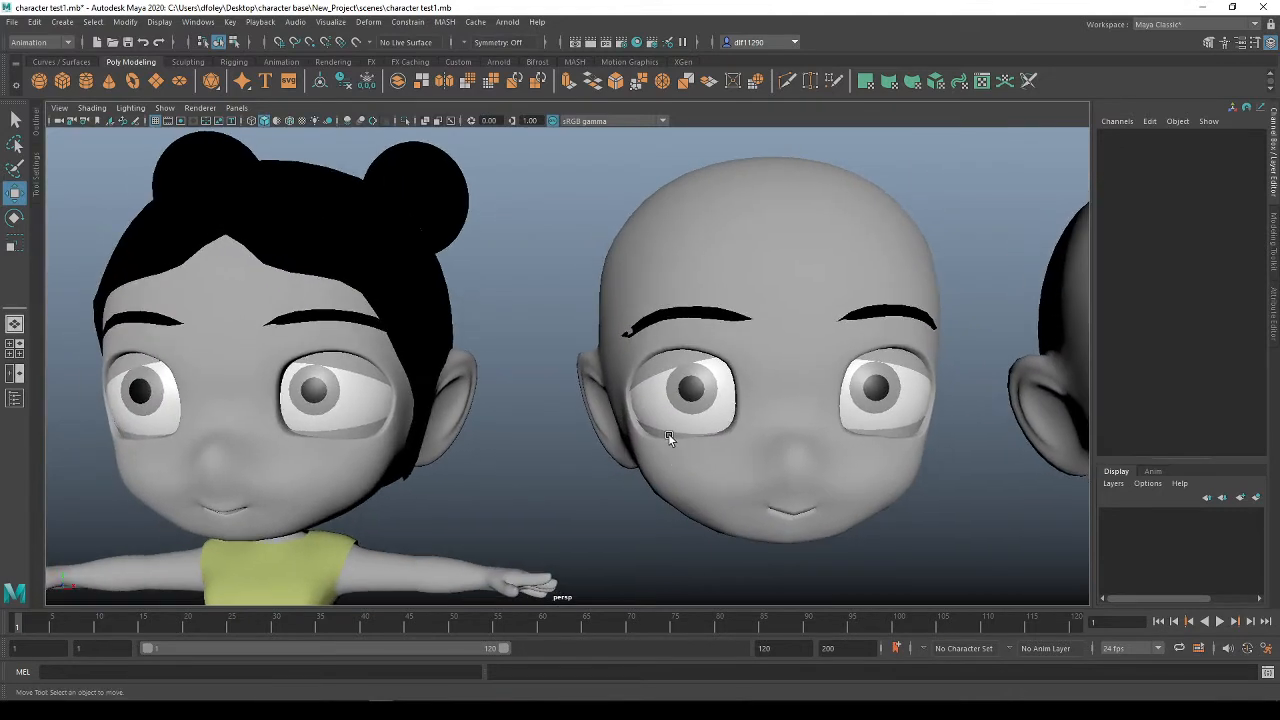
pyautogui.click(660, 432)
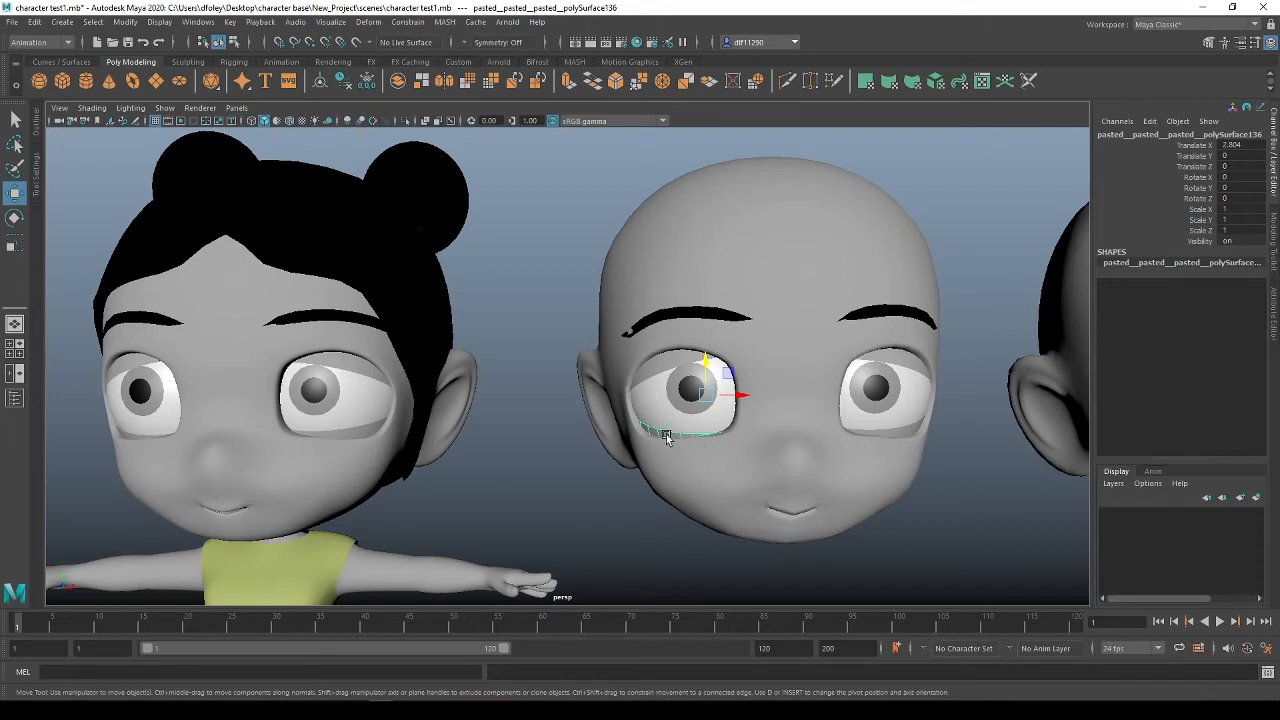
pyautogui.moveTo(666, 434); pyautogui.dragTo(605, 331, button='right')
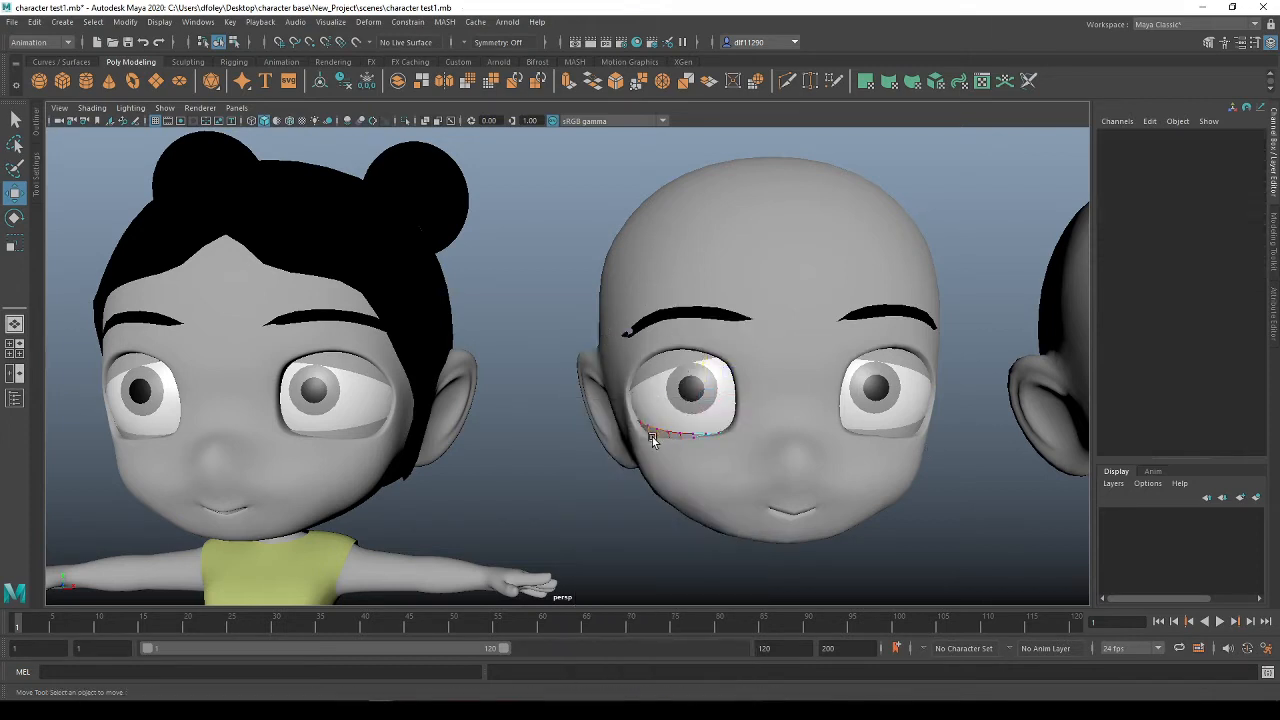
pyautogui.moveTo(643, 422); pyautogui.dragTo(706, 390)
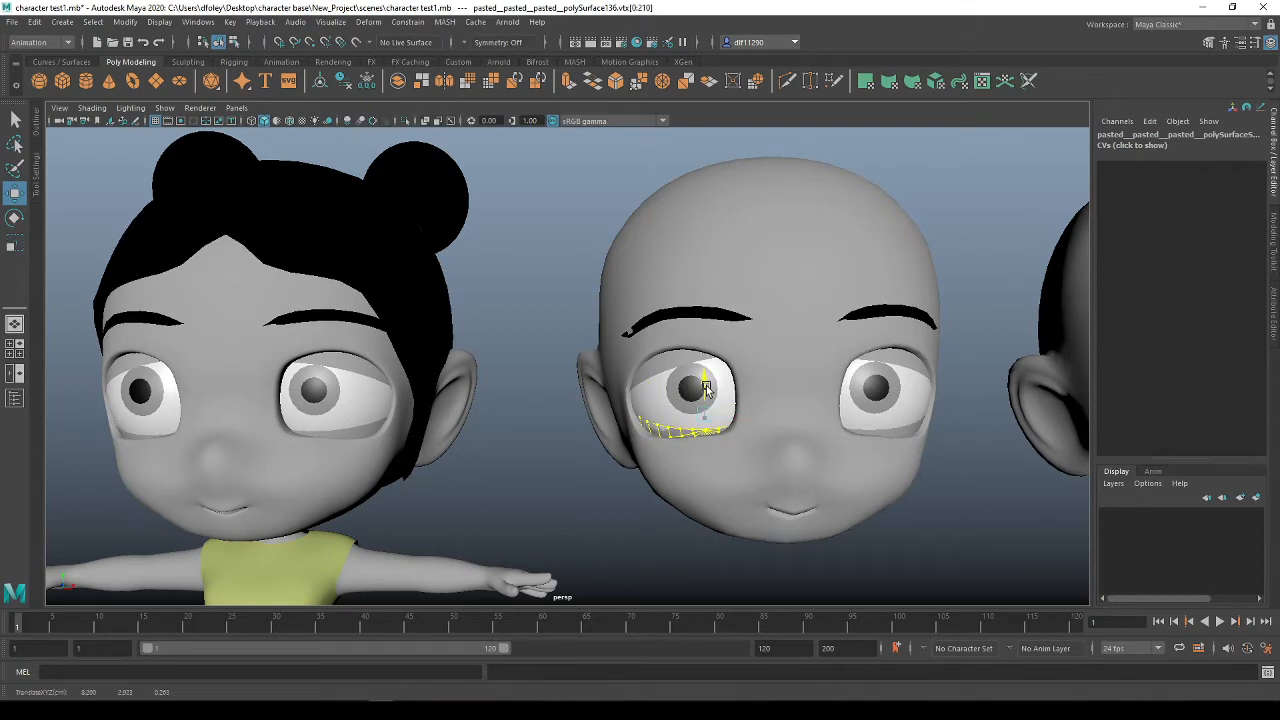
pyautogui.keyDown('alt'); pyautogui.moveTo(763, 440); pyautogui.dragTo(847, 436); pyautogui.keyUp('alt')
pyautogui.scroll(3, 846, 450)
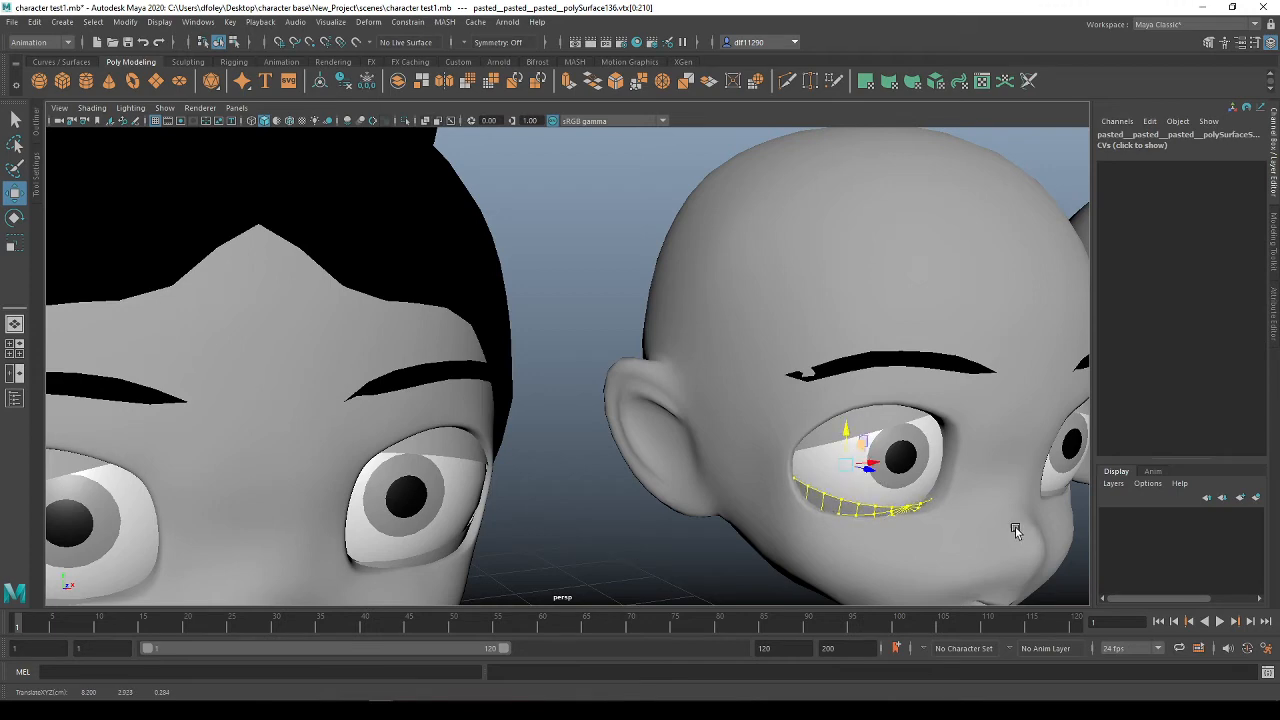
pyautogui.keyDown('alt'); pyautogui.moveTo(1017, 532); pyautogui.dragTo(877, 478); pyautogui.keyUp('alt')
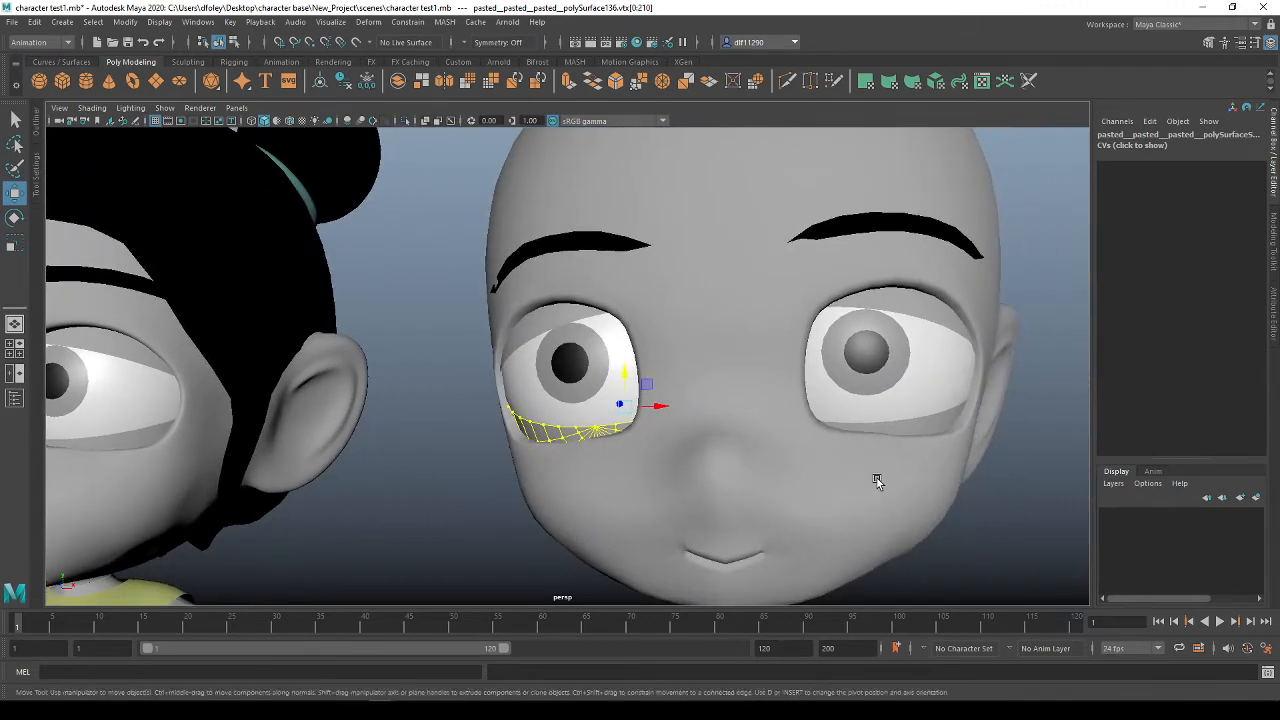
pyautogui.click(593, 426)
pyautogui.moveTo(603, 401); pyautogui.dragTo(604, 390)
pyautogui.click(930, 432)
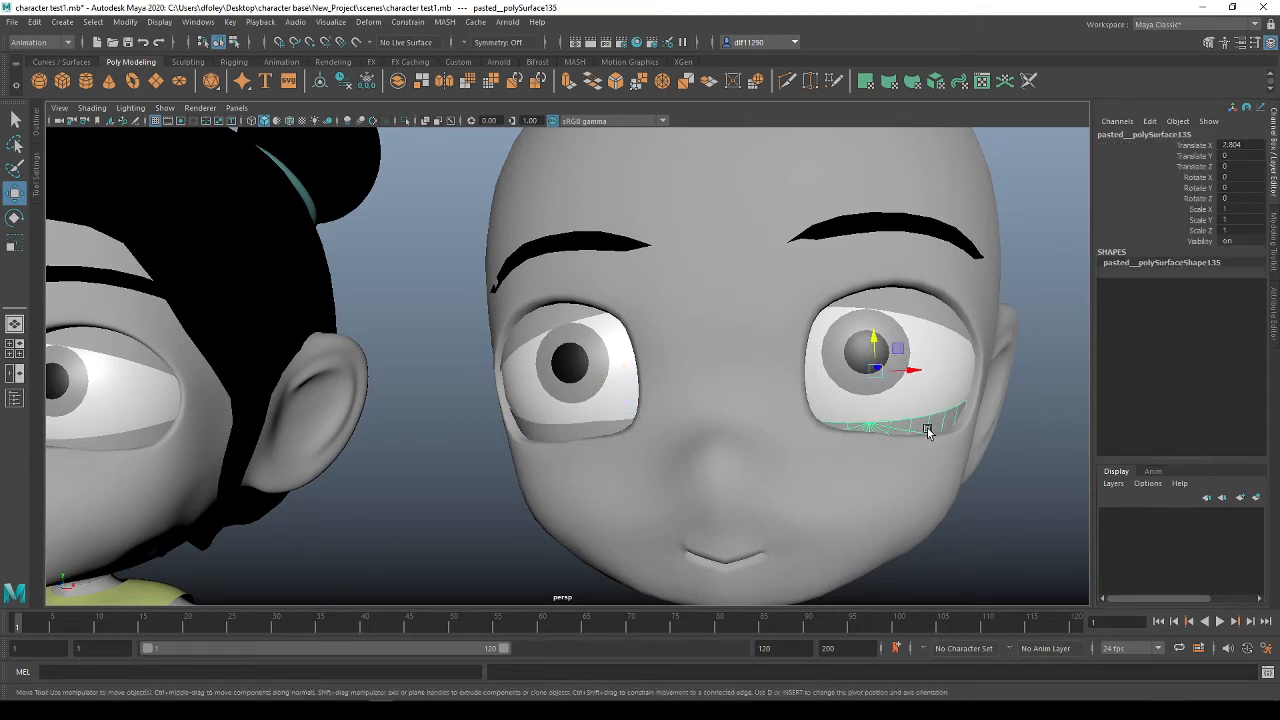
pyautogui.keyDown('alt'); pyautogui.moveTo(927, 427); pyautogui.dragTo(879, 432); pyautogui.keyUp('alt')
pyautogui.moveTo(870, 339); pyautogui.dragTo(797, 430, button='right')
pyautogui.click(791, 430)
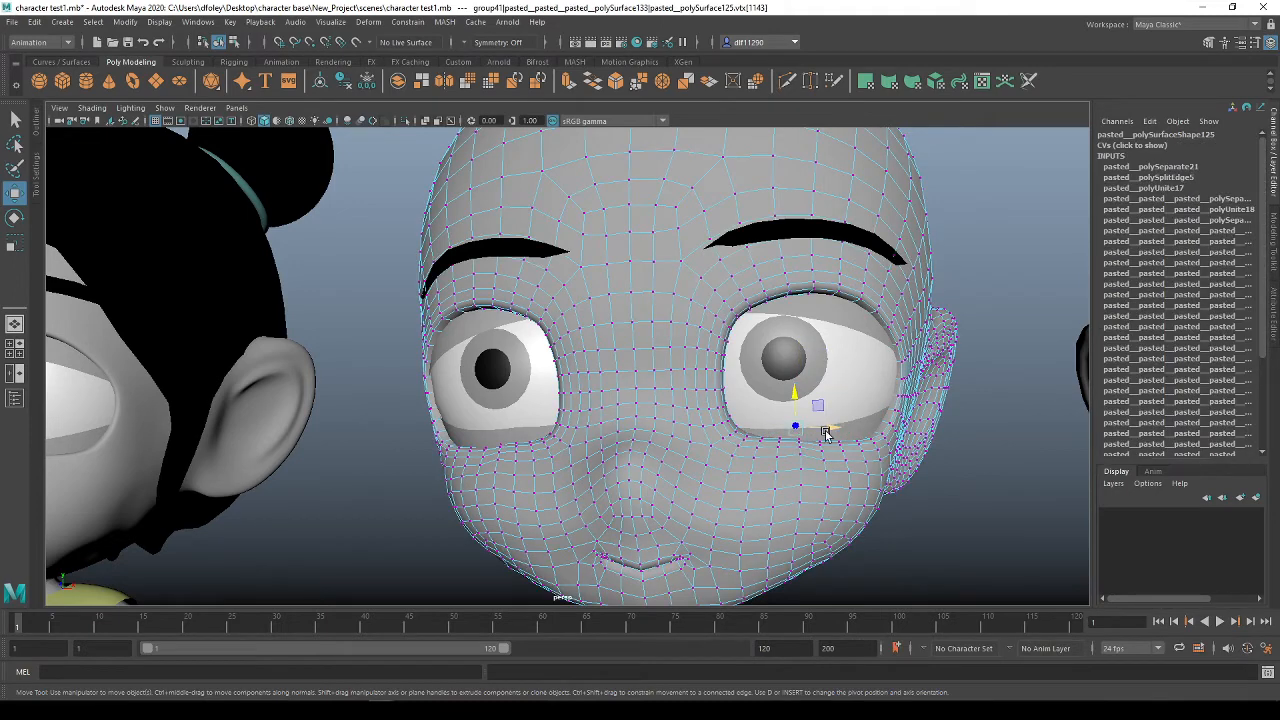
pyautogui.click(870, 428)
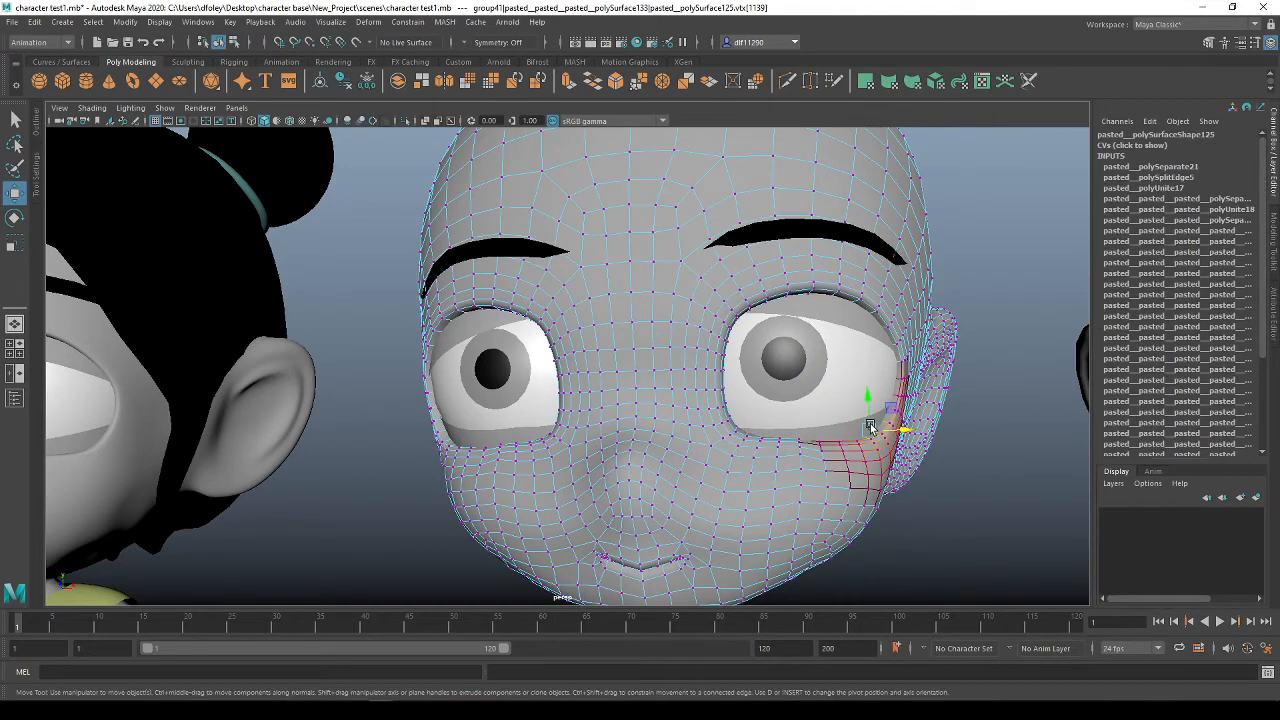
pyautogui.click(955, 463)
pyautogui.keyDown('alt'); pyautogui.moveTo(955, 461); pyautogui.dragTo(597, 390, button='right'); pyautogui.keyUp('alt')
pyautogui.keyDown('alt'); pyautogui.moveTo(597, 390); pyautogui.dragTo(531, 434); pyautogui.keyUp('alt')
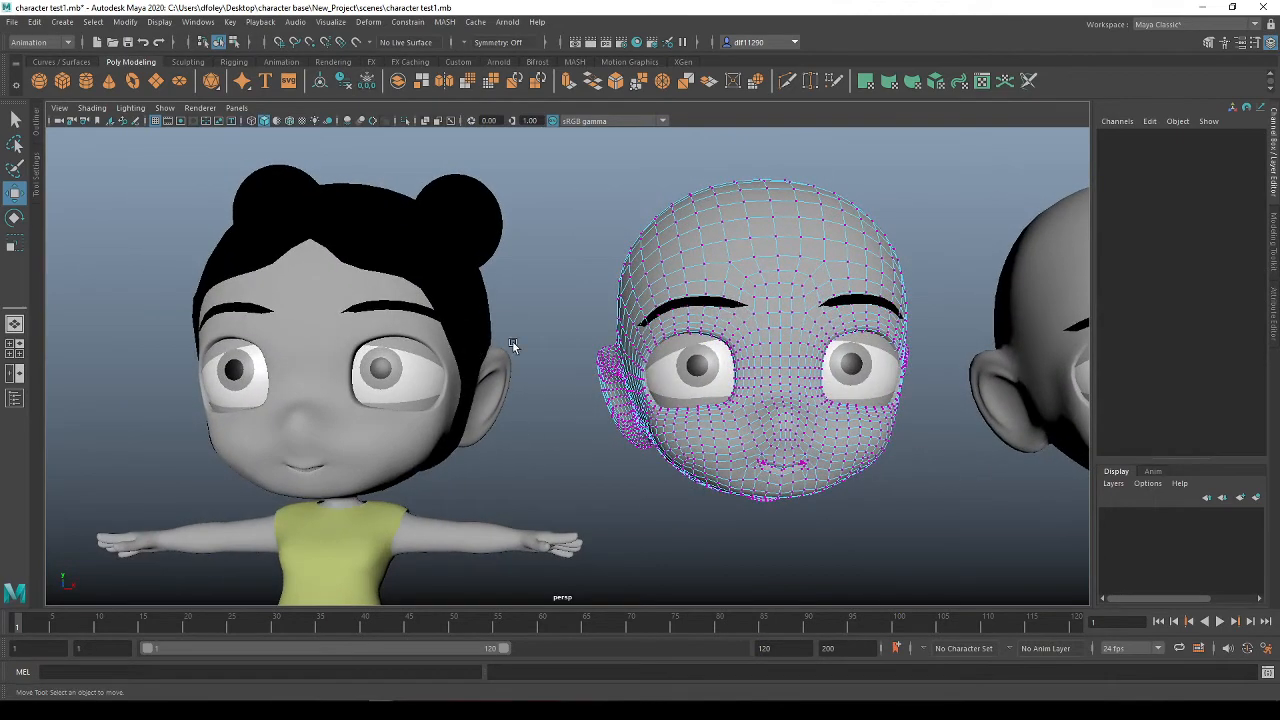
pyautogui.keyDown('alt'); pyautogui.moveTo(501, 304); pyautogui.dragTo(424, 324, button='right'); pyautogui.keyUp('alt')
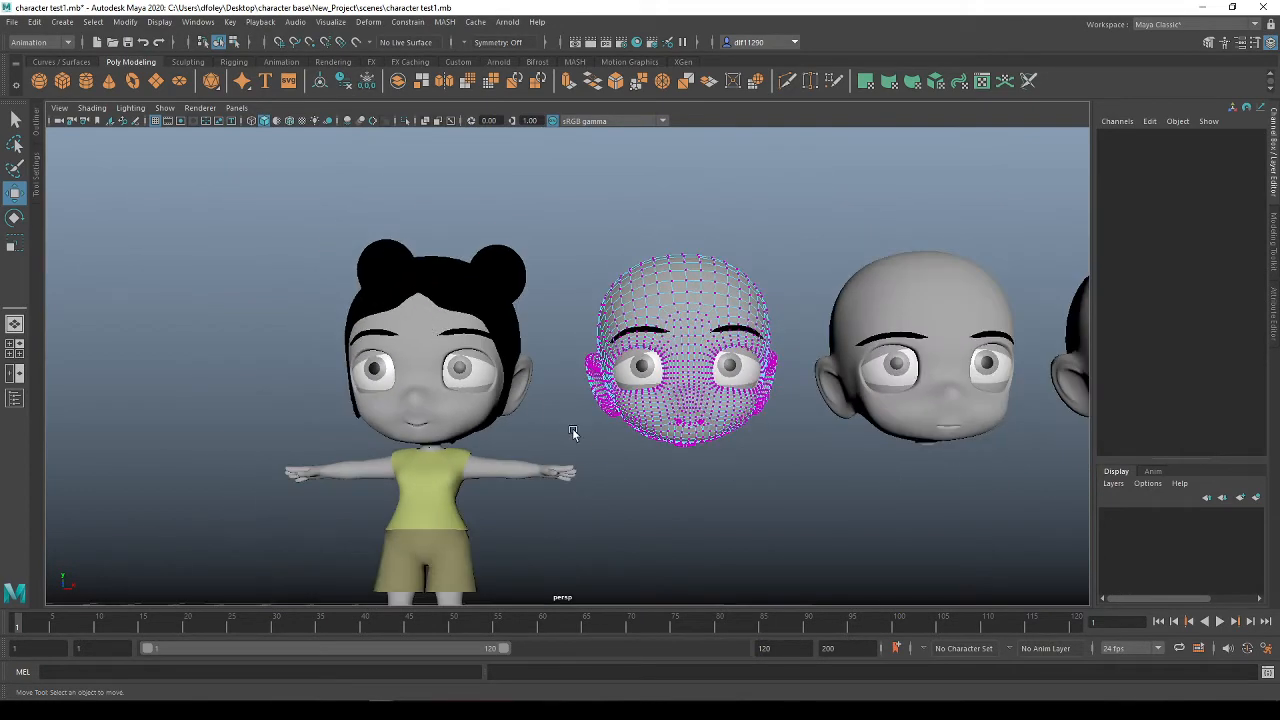
pyautogui.keyDown('alt'); pyautogui.moveTo(572, 432); pyautogui.dragTo(561, 419, button='right'); pyautogui.keyUp('alt')
pyautogui.keyDown('alt'); pyautogui.moveTo(561, 419); pyautogui.dragTo(397, 494, button='middle'); pyautogui.keyUp('alt')
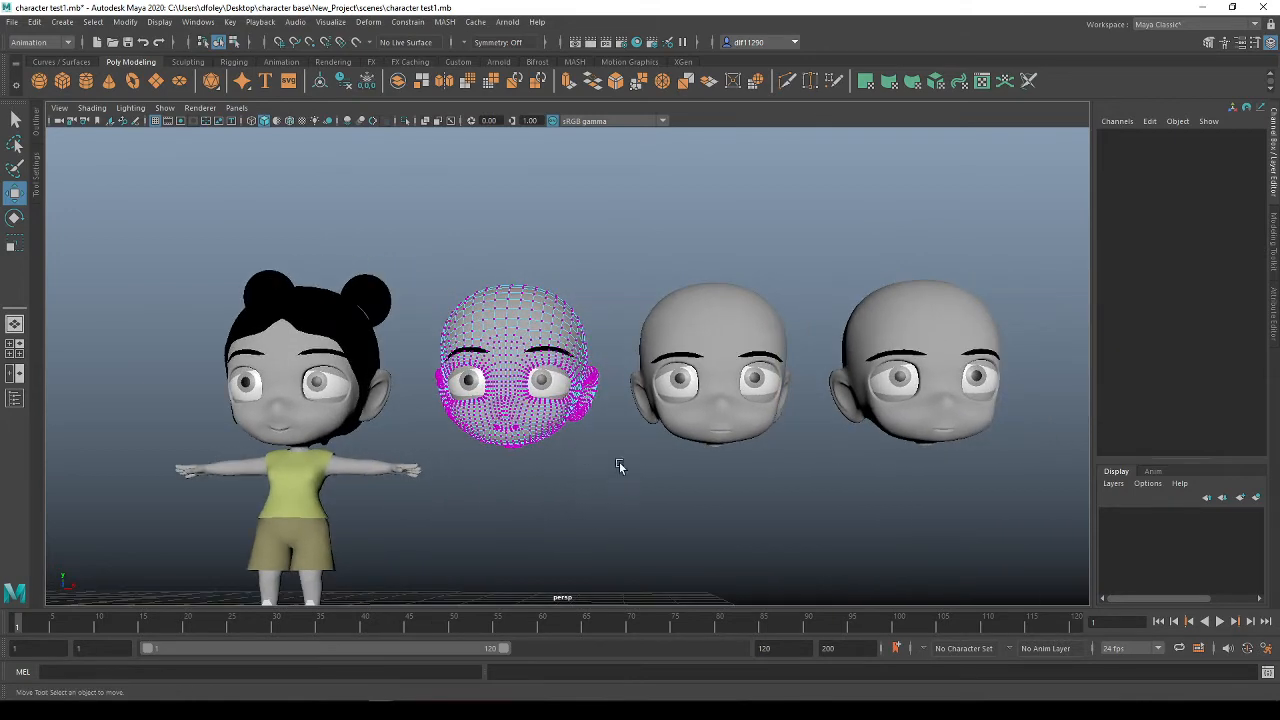
pyautogui.moveTo(510, 365); pyautogui.dragTo(565, 330, button='right')
pyautogui.keyDown('alt'); pyautogui.moveTo(730, 393); pyautogui.dragTo(686, 391, button='middle'); pyautogui.keyUp('alt')
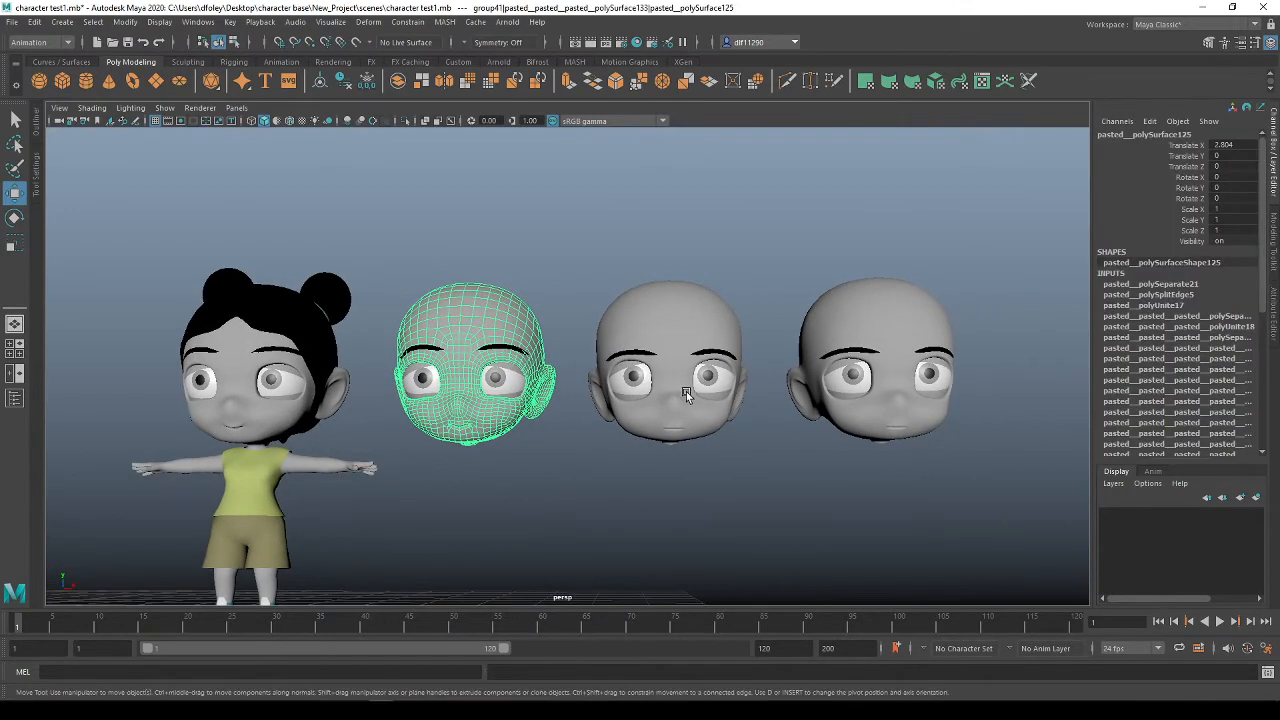
pyautogui.click(646, 519)
# Lower all vertices of the upper eyelid on the second head copy's viewer-left eye slightly
pyautogui.keyDown('alt'); pyautogui.moveTo(646, 519); pyautogui.dragTo(617, 489, button='middle'); pyautogui.keyUp('alt')
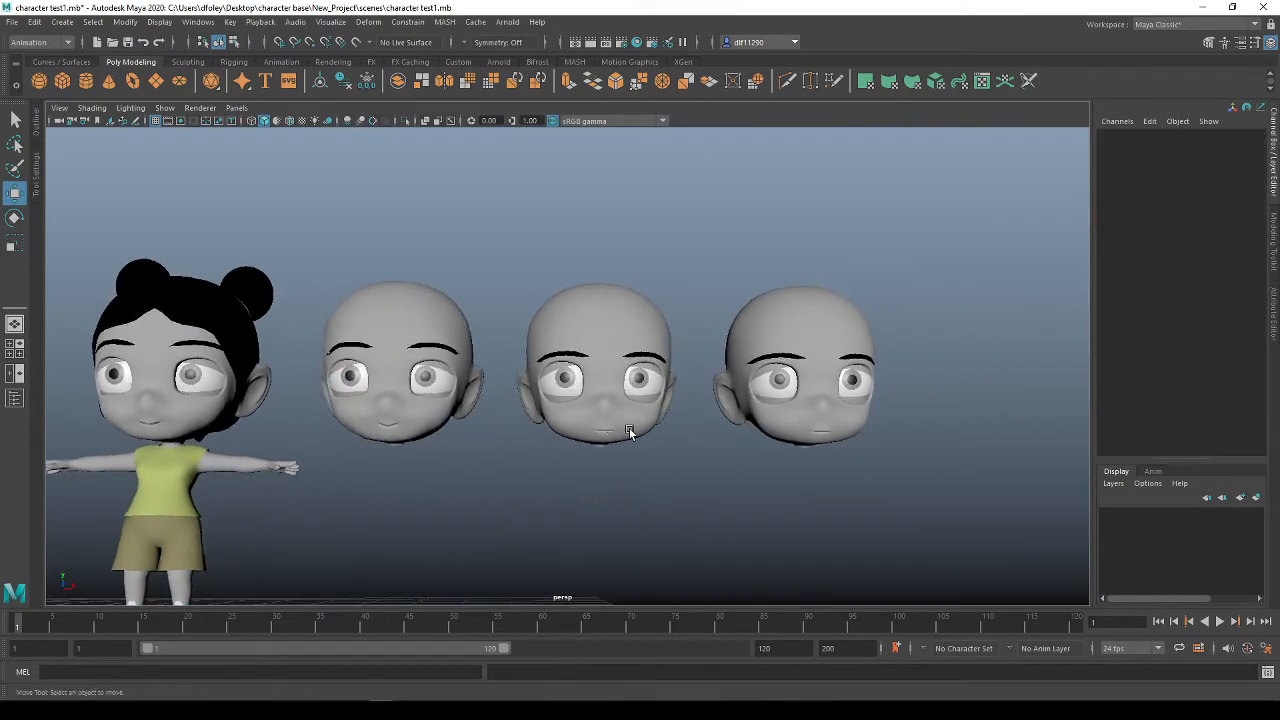
pyautogui.keyDown('alt'); pyautogui.moveTo(629, 428); pyautogui.dragTo(601, 437, button='middle'); pyautogui.keyUp('alt')
pyautogui.scroll(5, 540, 405)
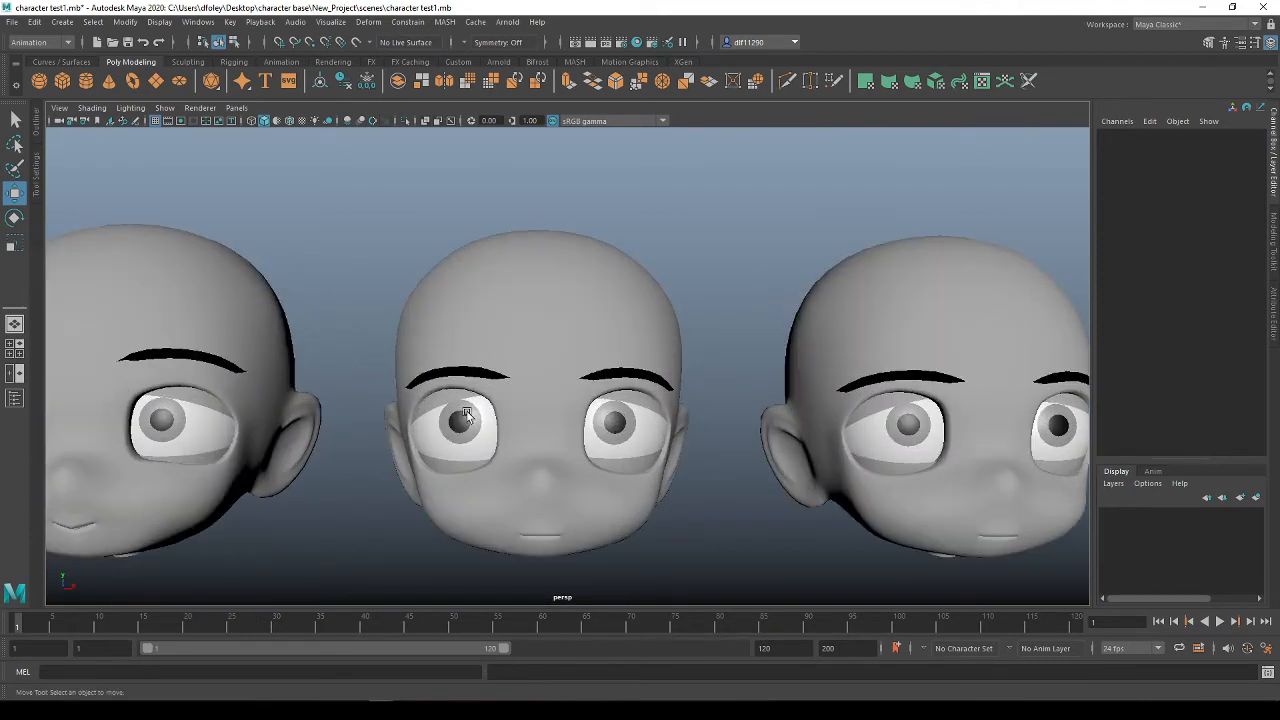
pyautogui.click(452, 398)
pyautogui.moveTo(448, 395); pyautogui.dragTo(398, 340, button='right')
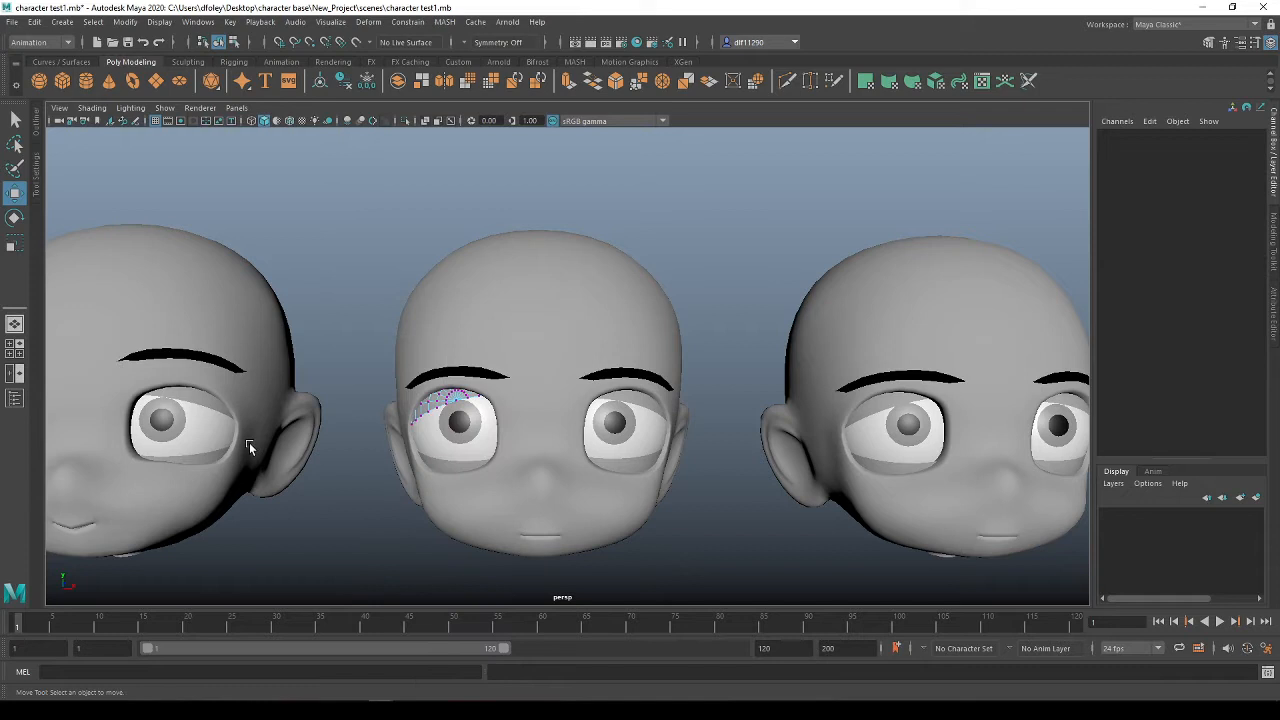
pyautogui.click(413, 422)
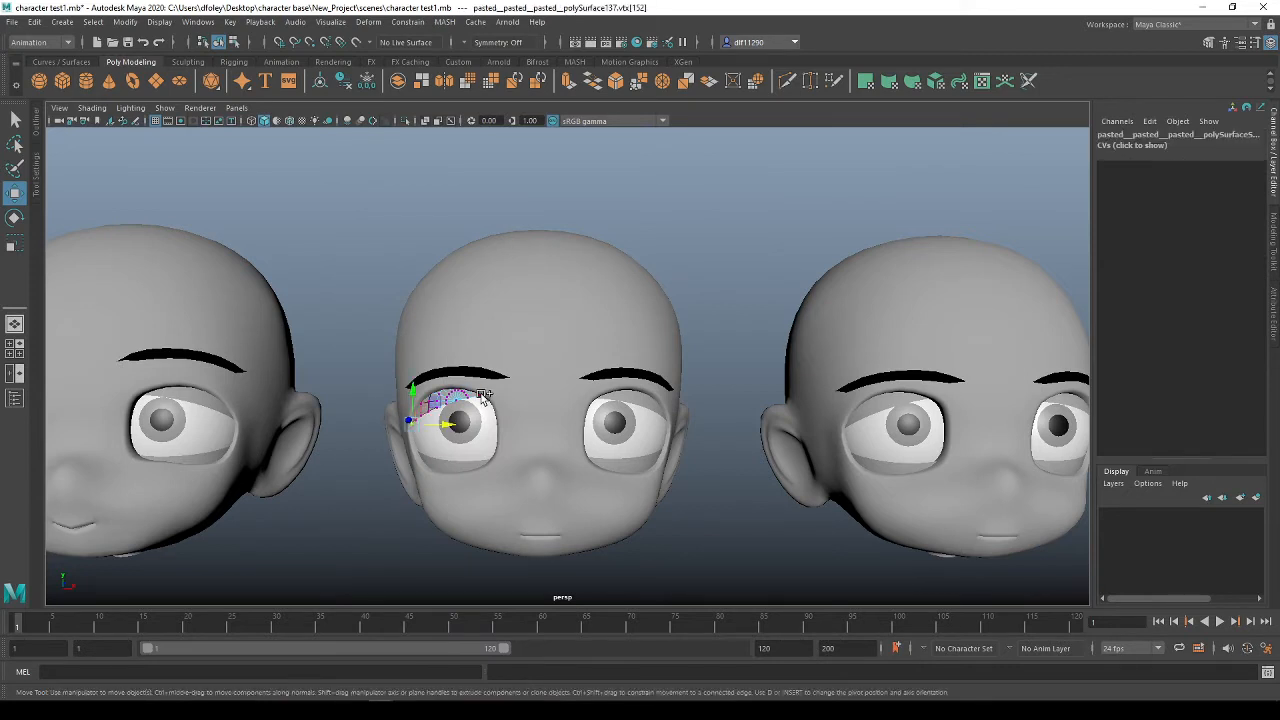
pyautogui.doubleClick(481, 395)
pyautogui.moveTo(477, 360); pyautogui.dragTo(476, 369)
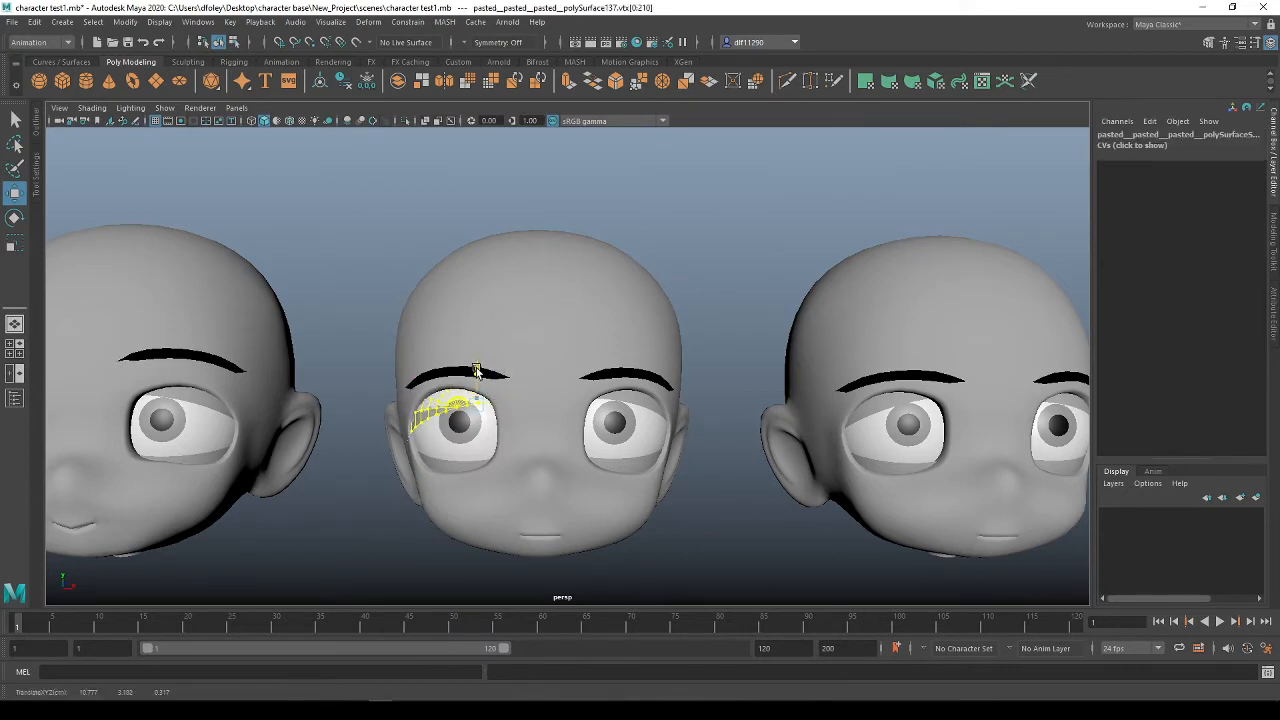
# Select the row of vertices along the lower edge of the second head copy's viewer-left upper eyelid
pyautogui.scroll(2, 415, 432)
pyautogui.scroll(2, 402, 448)
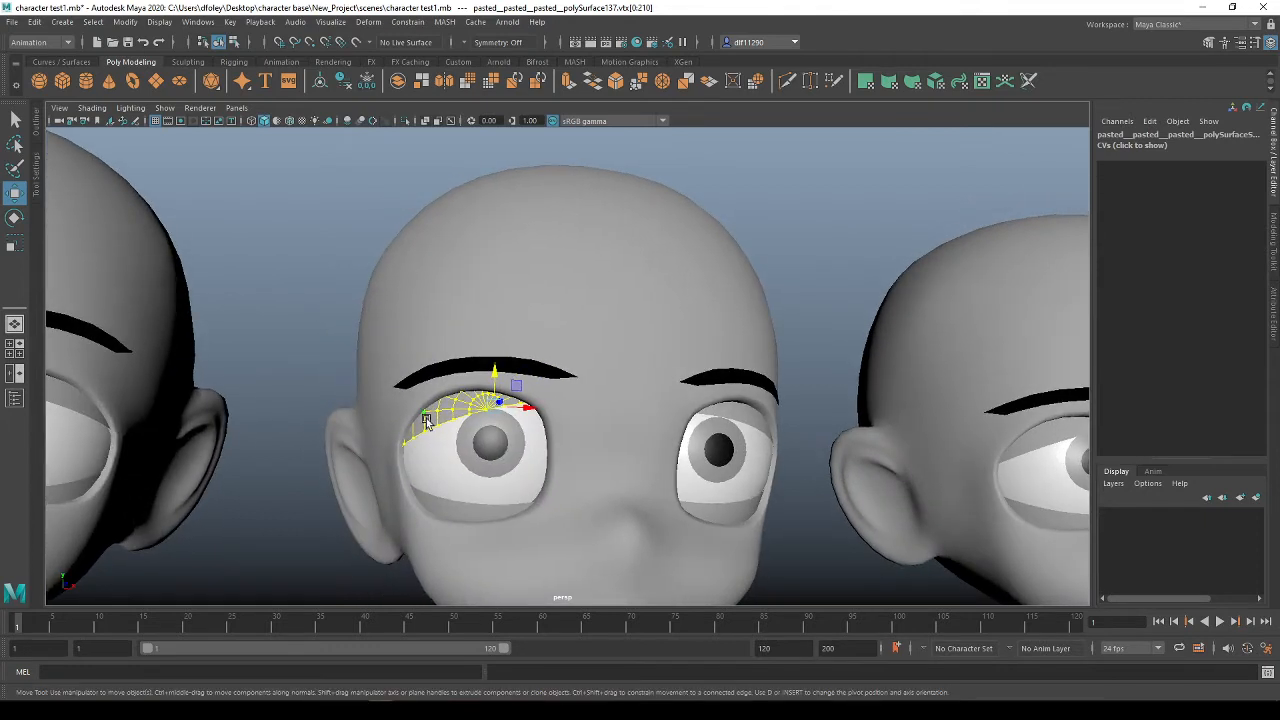
pyautogui.moveTo(426, 421); pyautogui.dragTo(402, 408, button='right')
pyautogui.click(405, 444)
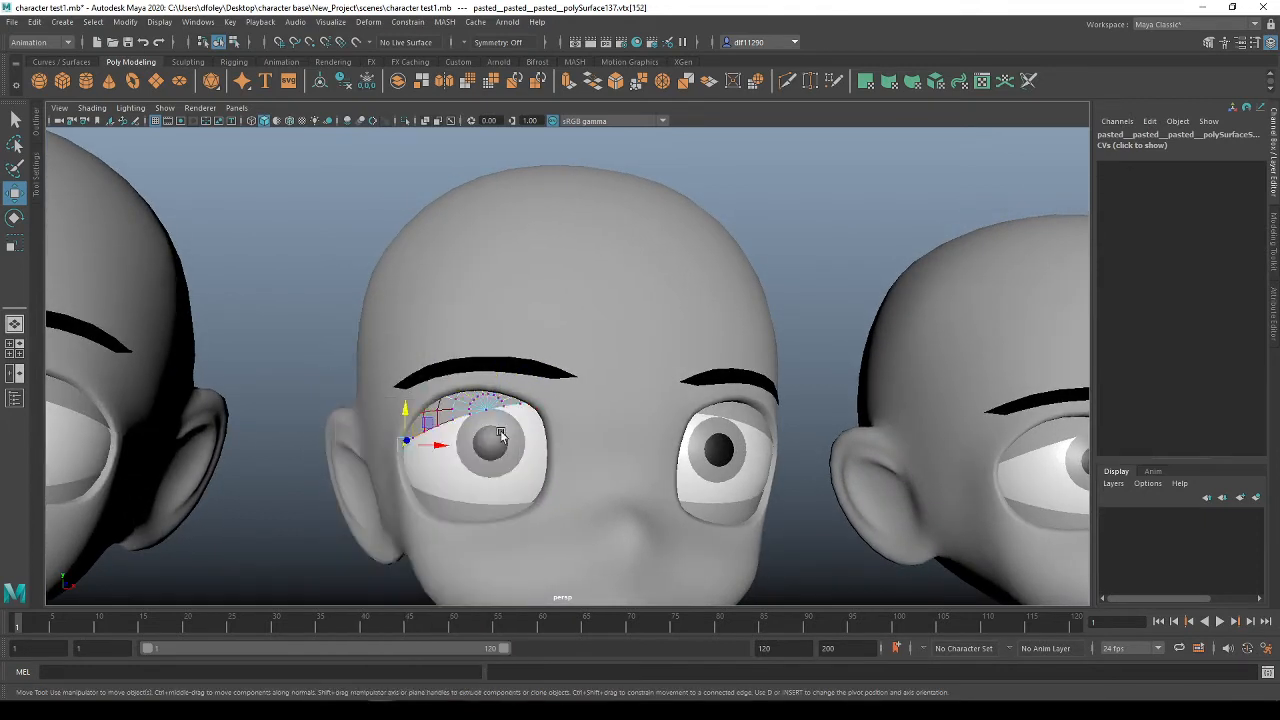
pyautogui.keyDown('shift'); pyautogui.click(521, 404); pyautogui.keyUp('shift')
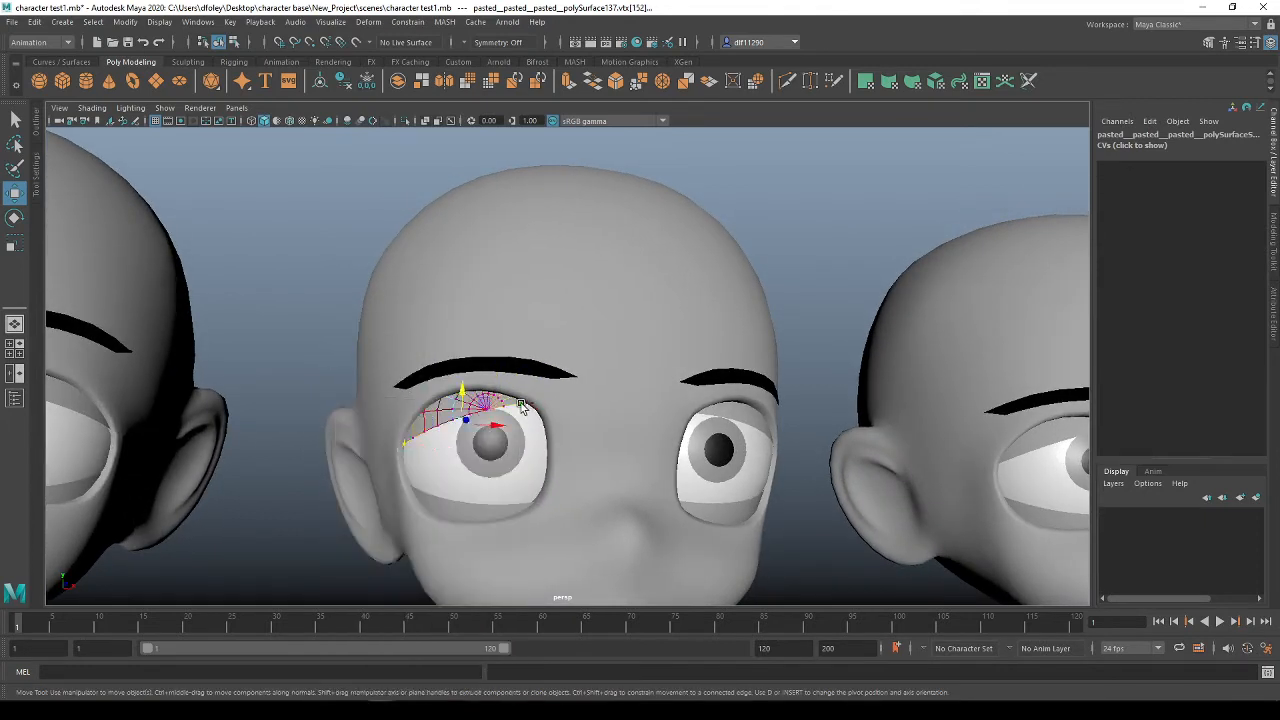
pyautogui.keyDown('shift'); pyautogui.doubleClick(521, 404); pyautogui.keyUp('shift')
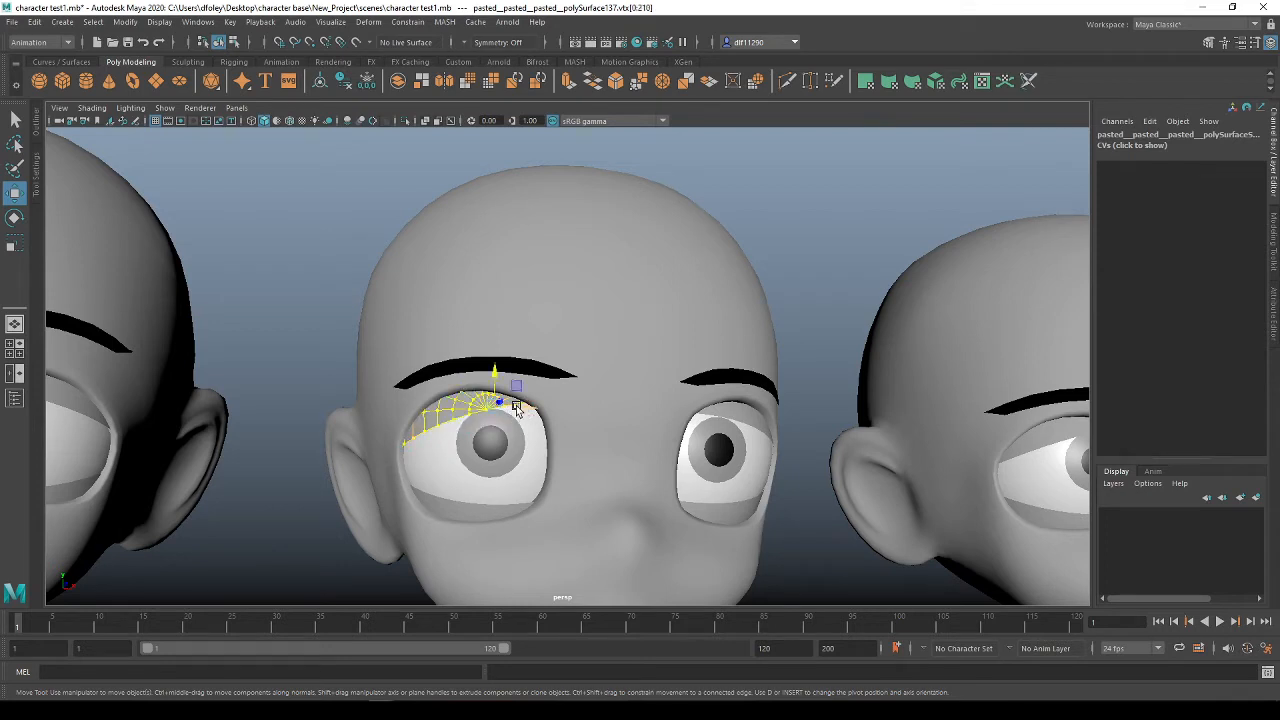
pyautogui.scroll(3, 380, 420)
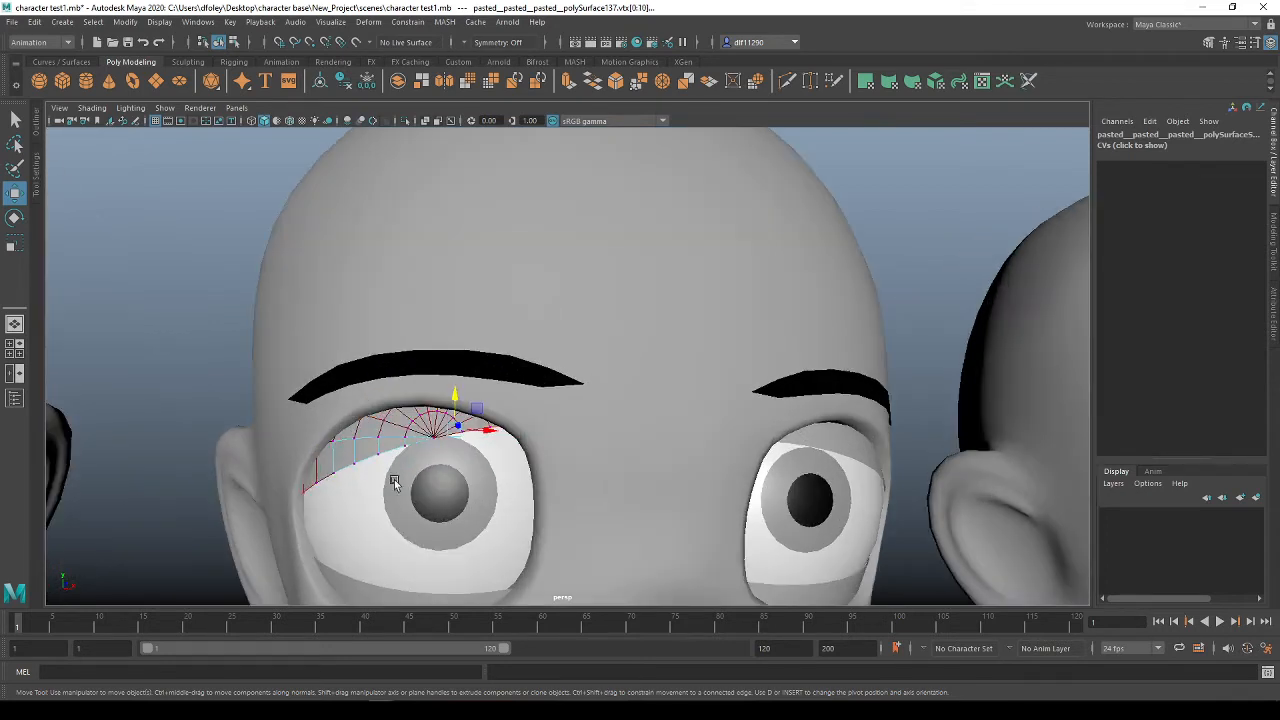
pyautogui.click(306, 494)
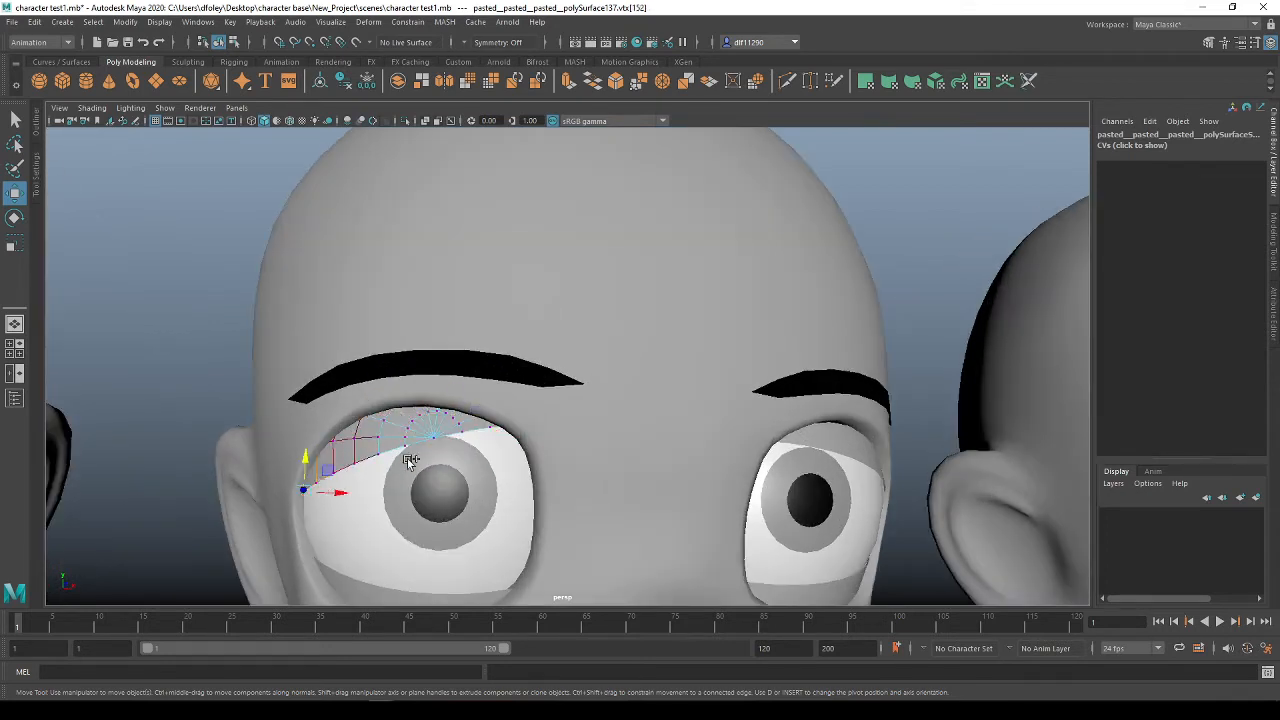
pyautogui.keyDown('shift'); pyautogui.doubleClick(489, 428); pyautogui.keyUp('shift')
pyautogui.hotkey('ctrl', 'z')
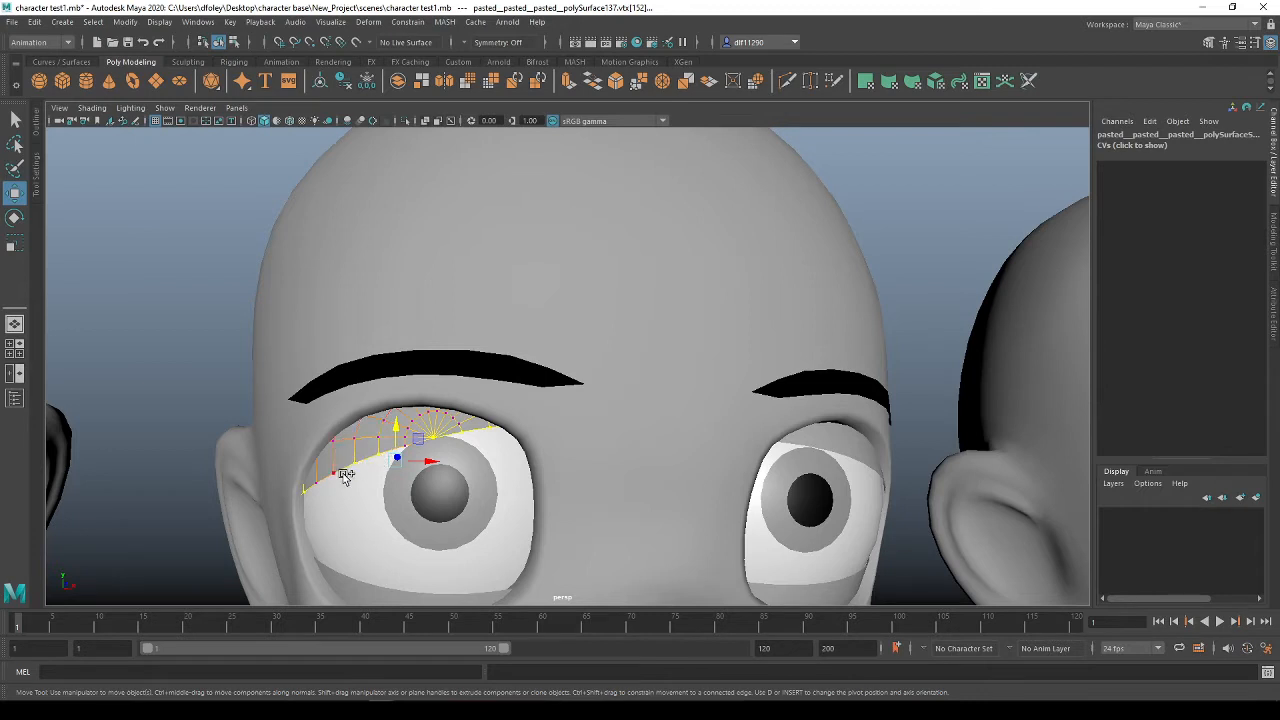
pyautogui.scroll(5, 398, 450)
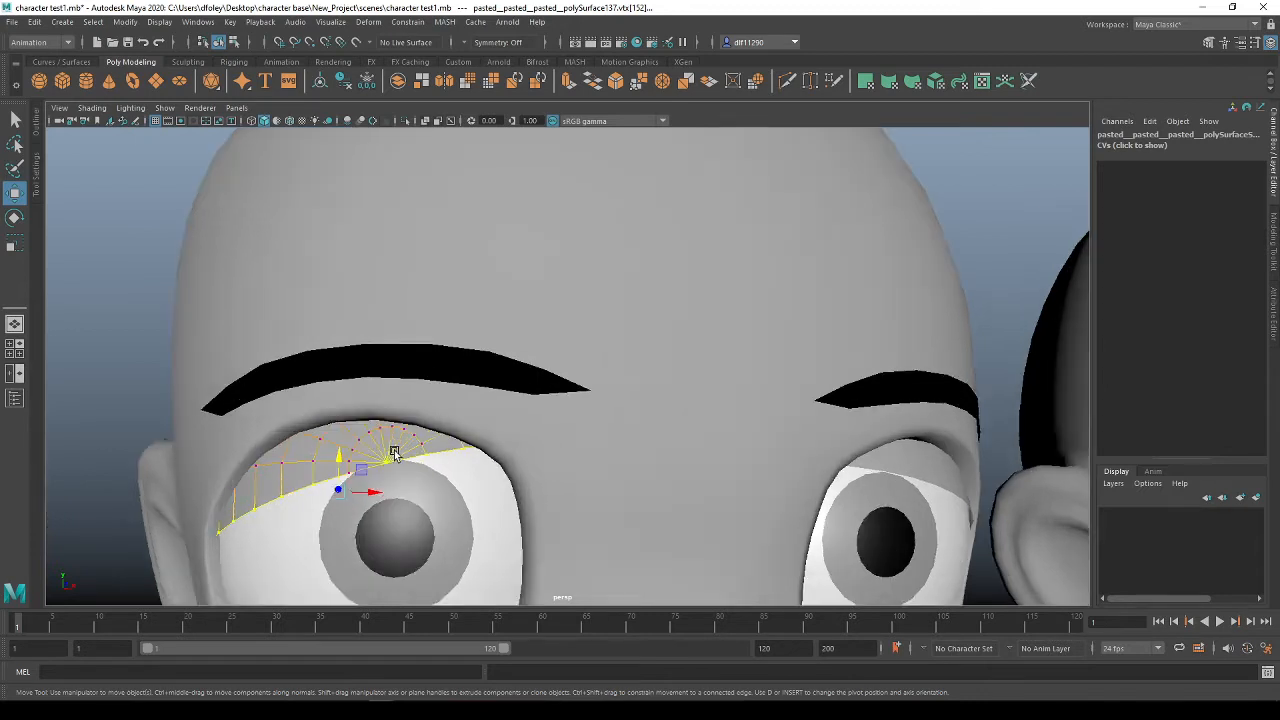
pyautogui.keyDown('alt'); pyautogui.moveTo(339, 521); pyautogui.dragTo(461, 488, button='middle'); pyautogui.keyUp('alt')
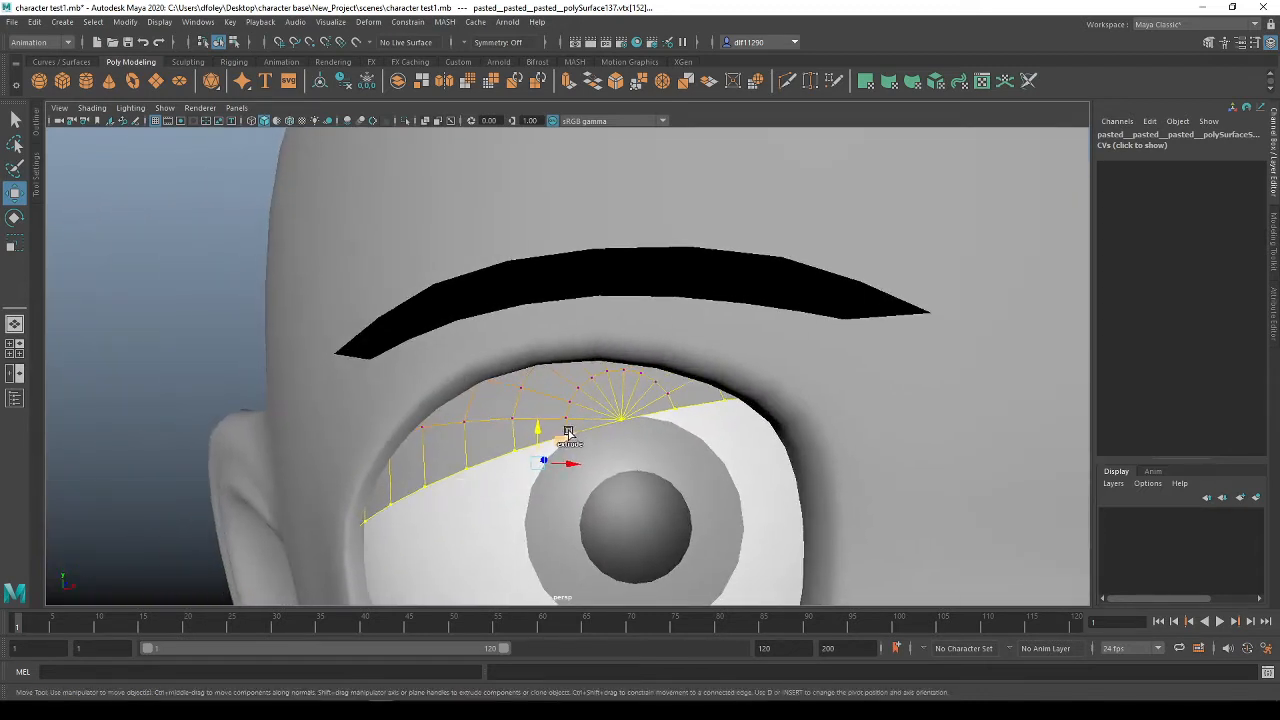
# Try to pull the upper eyelid's lower-edge vertices down over the second head copy's viewer-left eye, and undo the moves
pyautogui.scroll(-5, 560, 438)
pyautogui.keyDown('alt'); pyautogui.moveTo(562, 428); pyautogui.dragTo(690, 508); pyautogui.keyUp('alt')
pyautogui.moveTo(729, 347); pyautogui.dragTo(767, 421)
pyautogui.hotkey('ctrl', 'z')
pyautogui.keyDown('alt'); pyautogui.moveTo(815, 455); pyautogui.dragTo(754, 508); pyautogui.keyUp('alt')
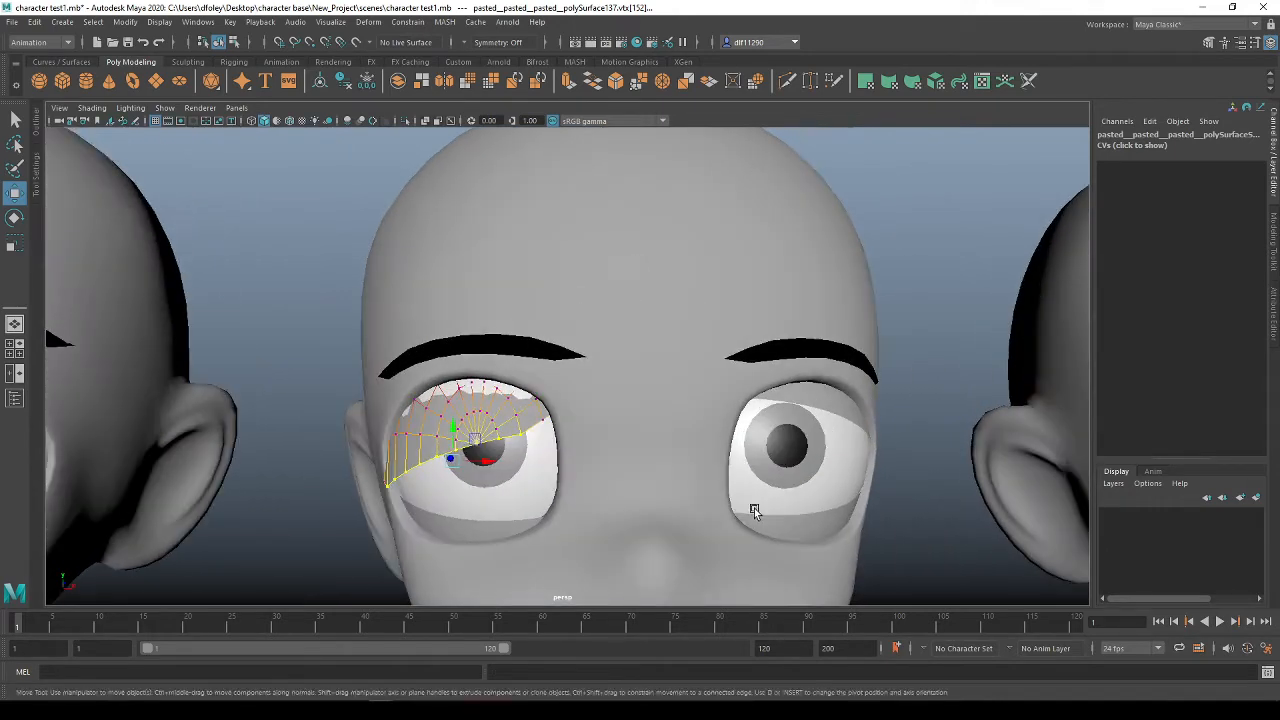
pyautogui.hotkey('ctrl', 'z')
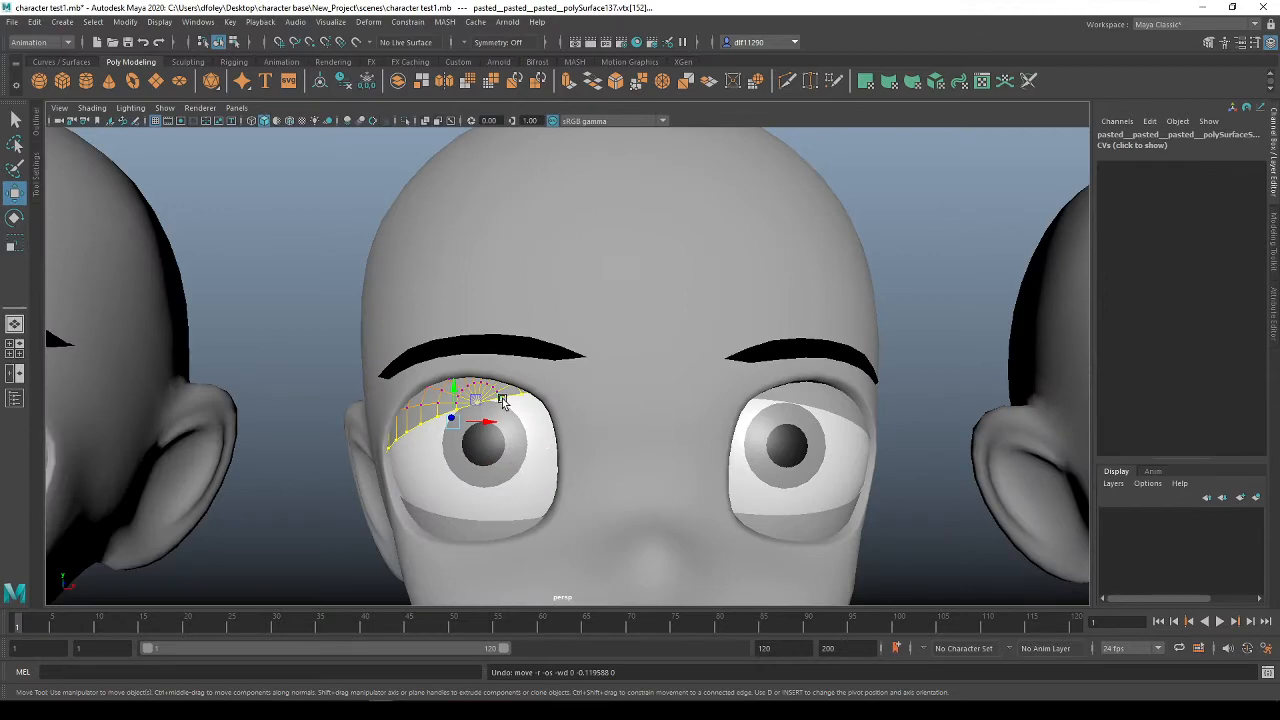
# Try repositioning and rotating all vertices of the second head copy's viewer-left upper eyelid, undoing the unwanted adjustments
pyautogui.hotkey('ctrl', 'z')
pyautogui.hotkey('ctrl', 'z')
pyautogui.keyDown('alt'); pyautogui.moveTo(530, 398); pyautogui.dragTo(684, 452); pyautogui.keyUp('alt')
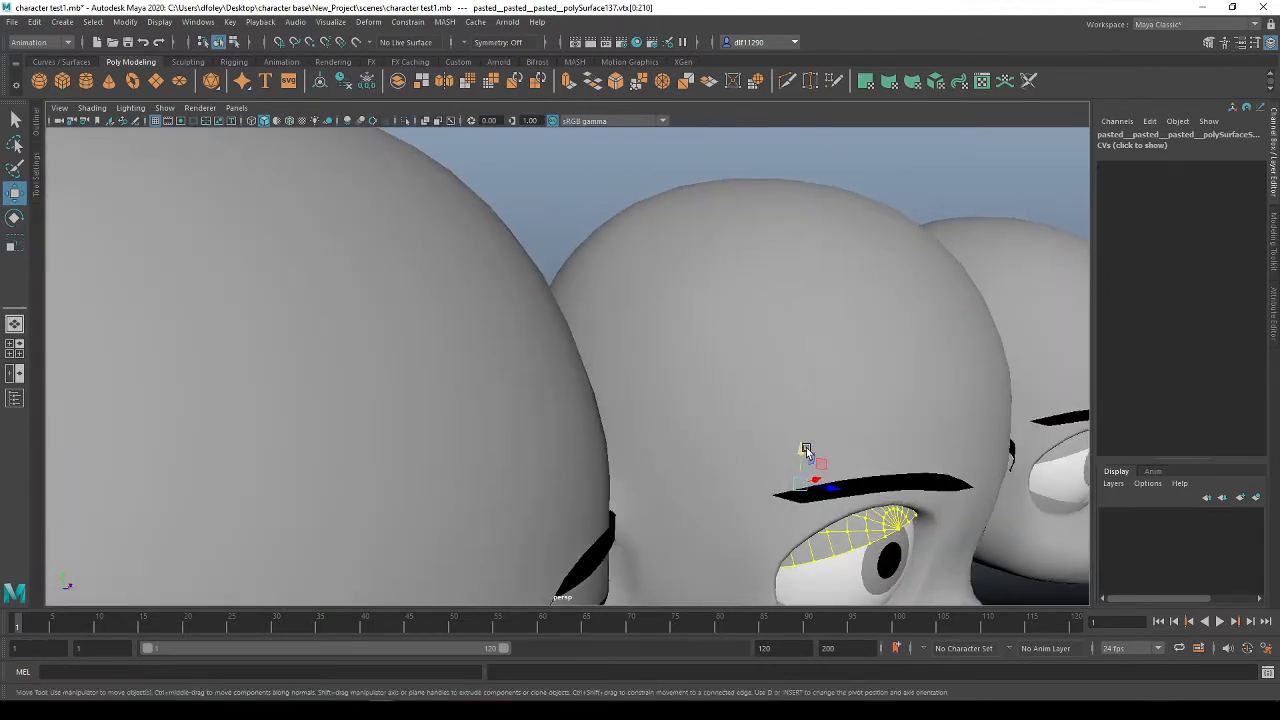
pyautogui.moveTo(806, 452); pyautogui.dragTo(808, 463)
pyautogui.hotkey('ctrl', 'z')
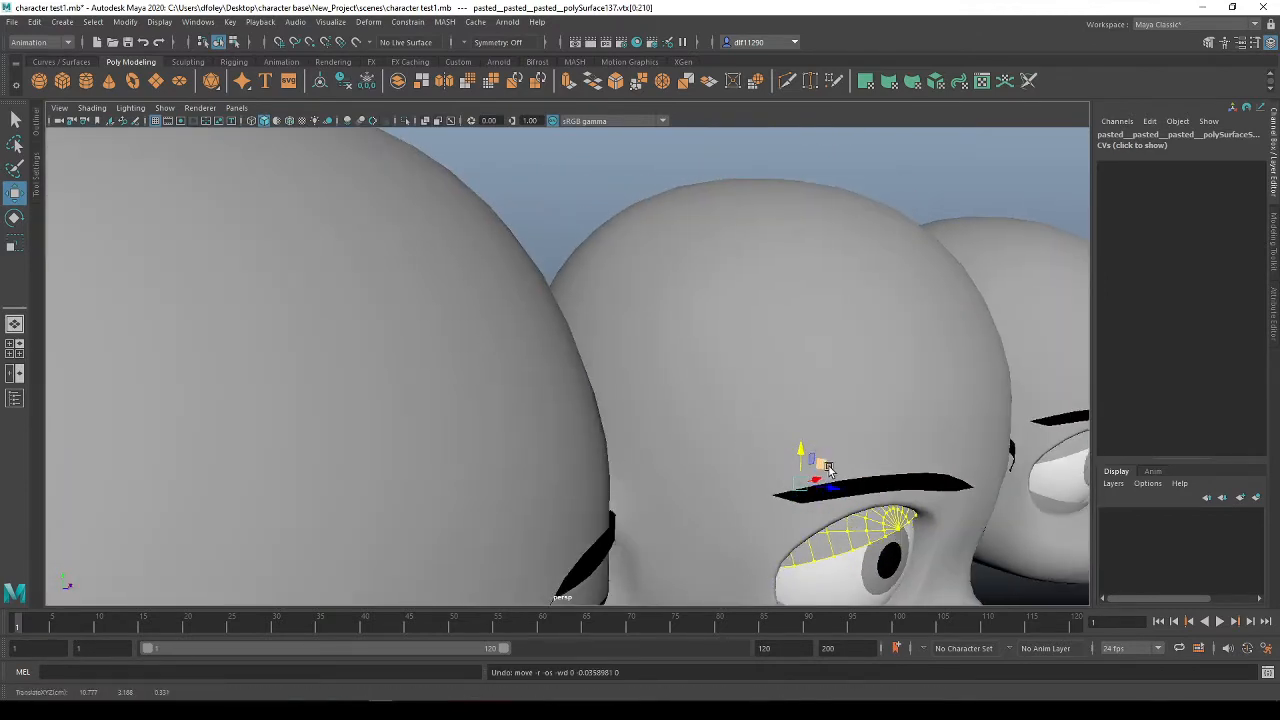
pyautogui.press('e')
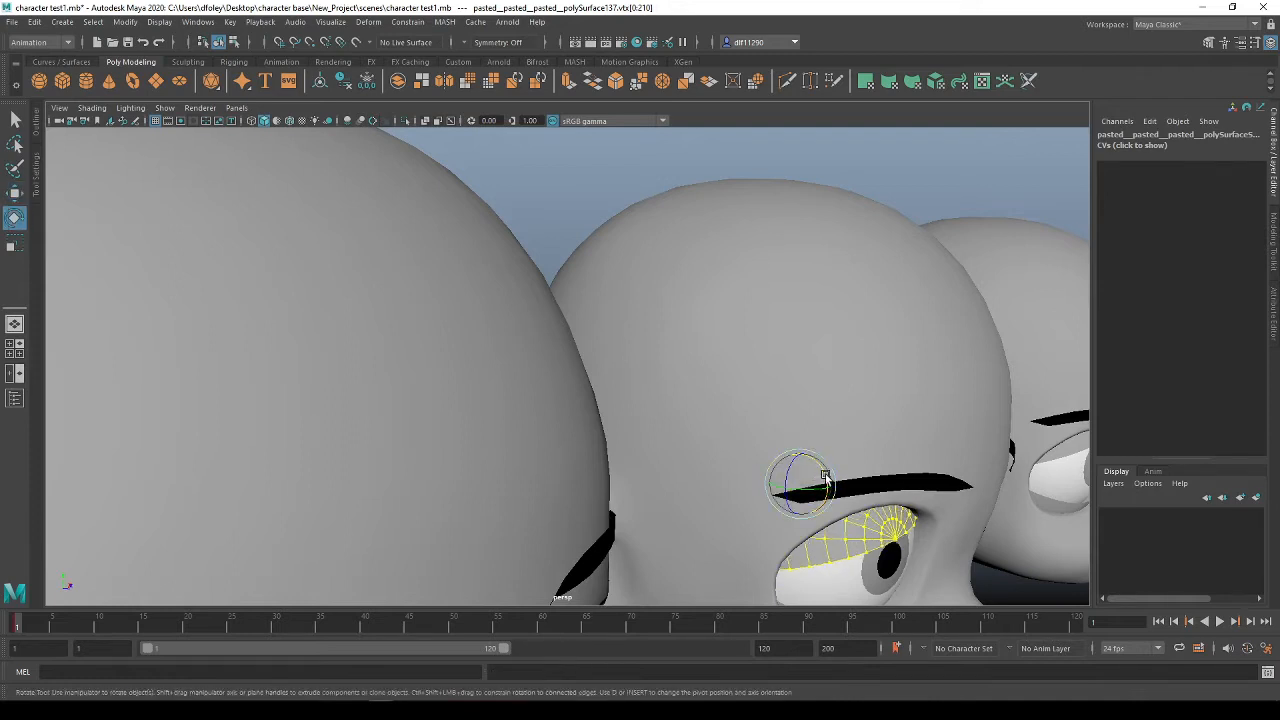
pyautogui.moveTo(826, 477); pyautogui.dragTo(829, 471)
pyautogui.press('q')
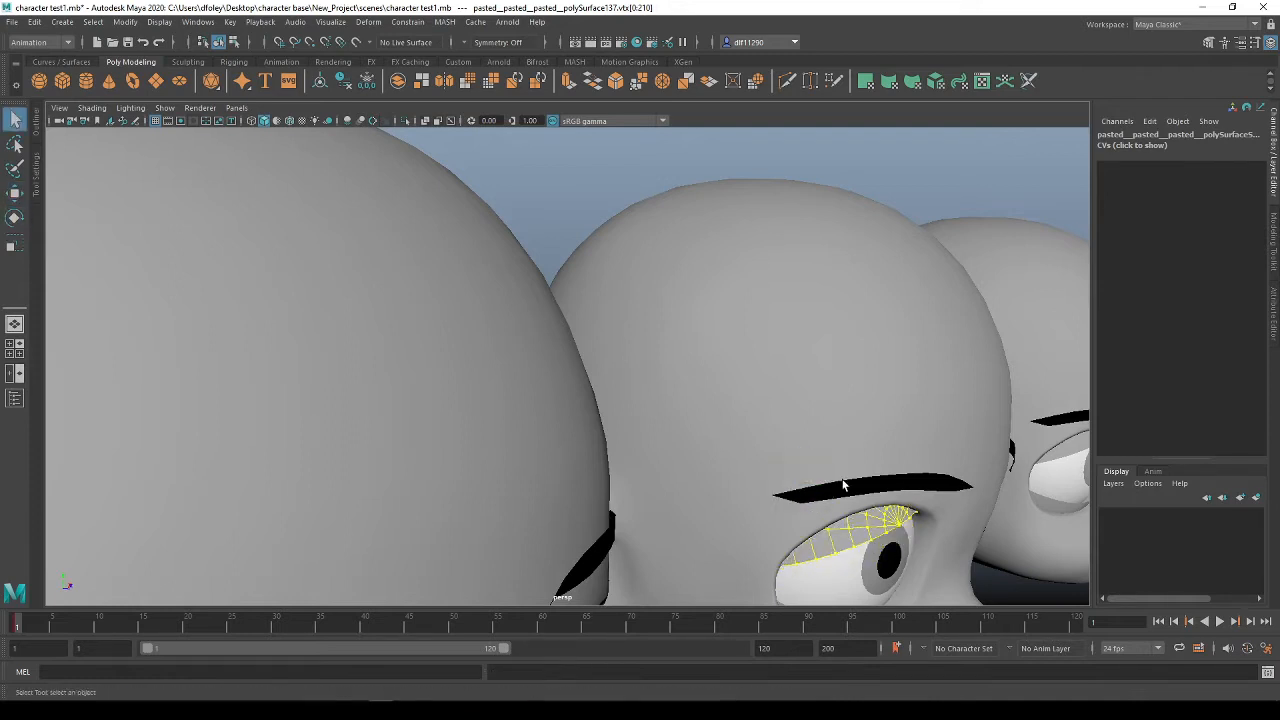
pyautogui.press('w')
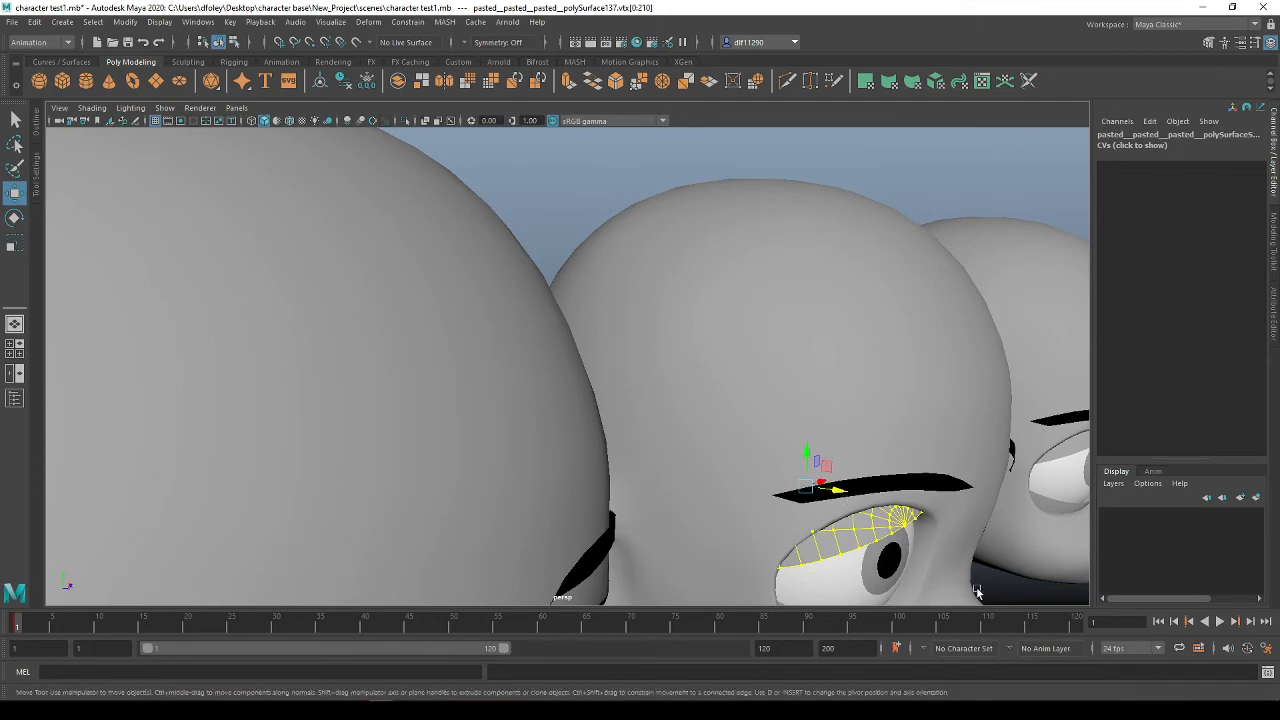
# Try to select the upper eyelid's lower border as edges, and undo back past the last eyelid move
pyautogui.keyDown('alt'); pyautogui.moveTo(977, 592); pyautogui.dragTo(894, 556); pyautogui.keyUp('alt')
pyautogui.moveTo(611, 410); pyautogui.dragTo(603, 302, button='right')
pyautogui.click(713, 375)
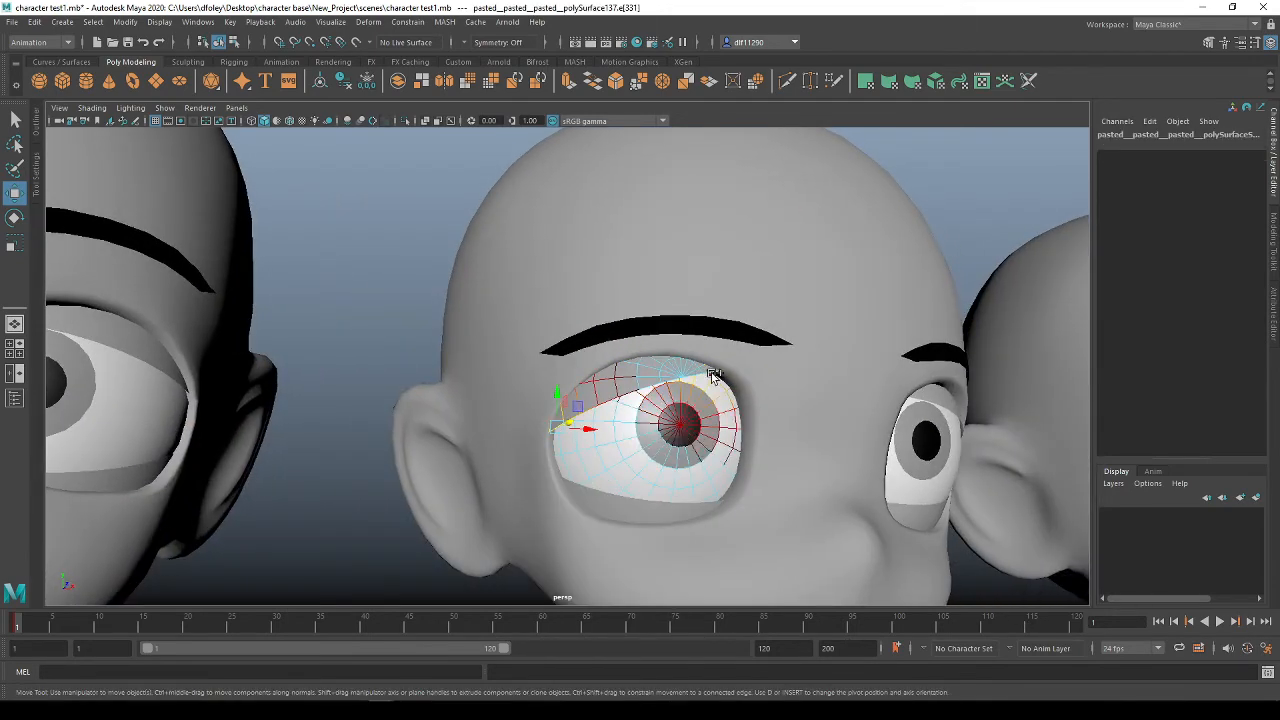
pyautogui.keyDown('shift'); pyautogui.doubleClick(711, 374); pyautogui.keyUp('shift')
pyautogui.moveTo(640, 369); pyautogui.dragTo(677, 388)
pyautogui.hotkey('ctrl', 'z')
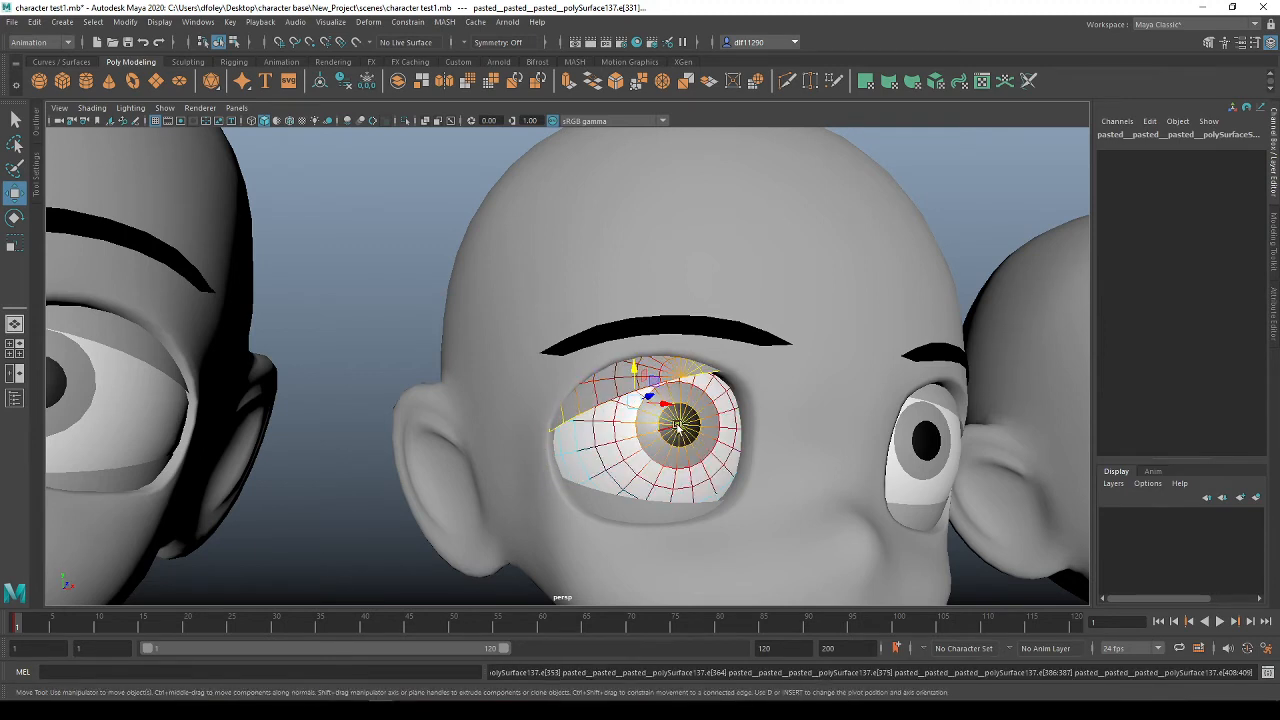
pyautogui.hotkey('ctrl', 'z')
pyautogui.hotkey('ctrl', 'z')
pyautogui.hotkey('ctrl', 'z')
pyautogui.hotkey('ctrl', 'z')
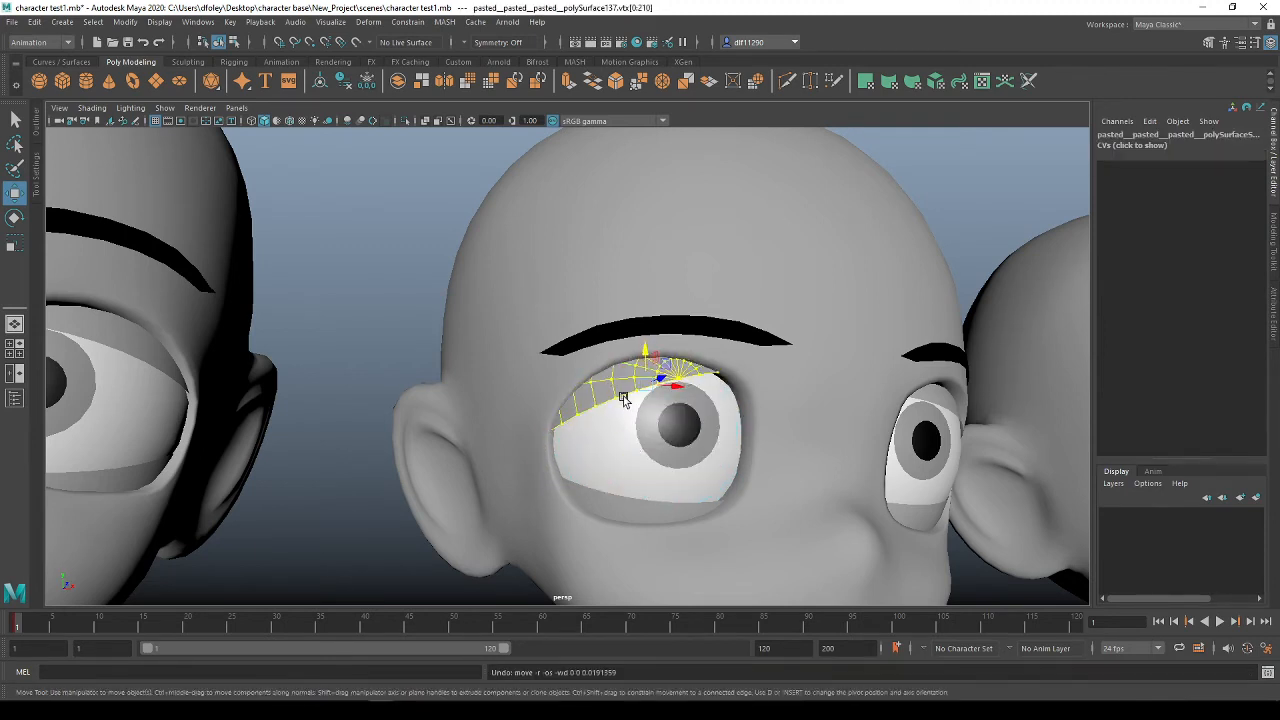
pyautogui.moveTo(624, 388); pyautogui.dragTo(682, 324, button='right')
pyautogui.keyDown('alt'); pyautogui.moveTo(652, 418); pyautogui.dragTo(503, 428); pyautogui.keyUp('alt')
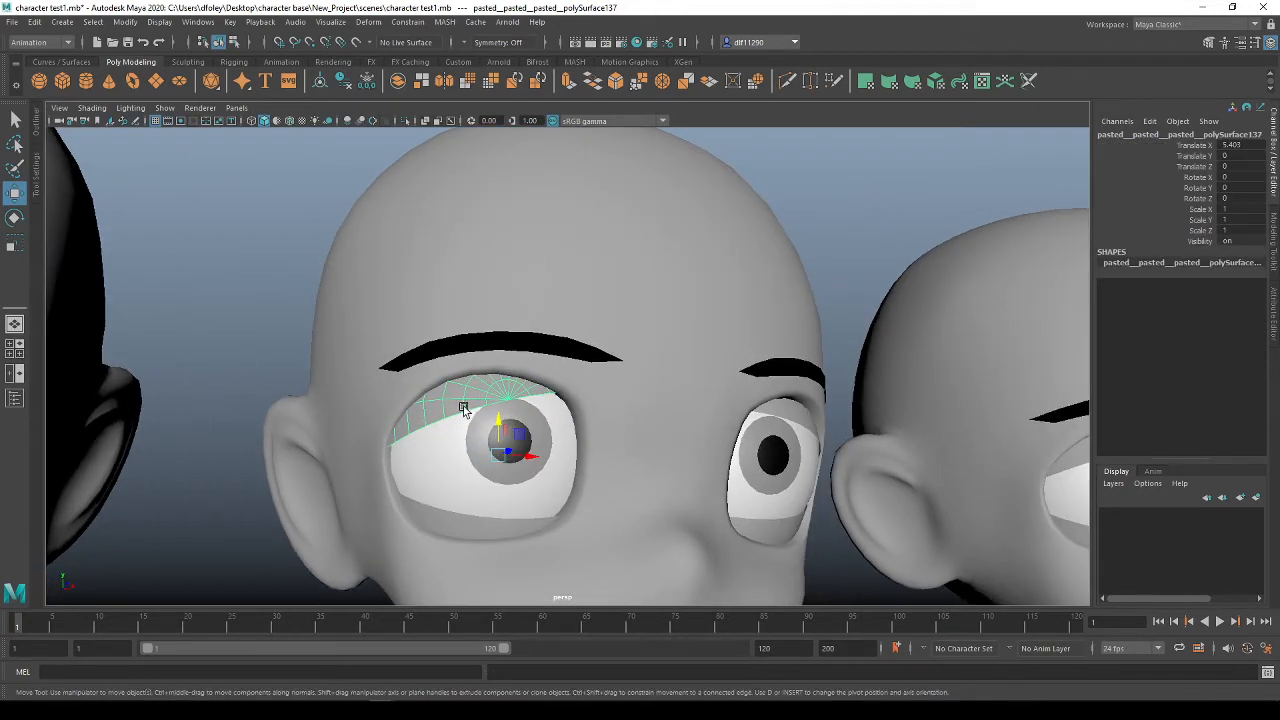
pyautogui.scroll(3, 463, 410)
pyautogui.moveTo(452, 401); pyautogui.dragTo(399, 341, button='right')
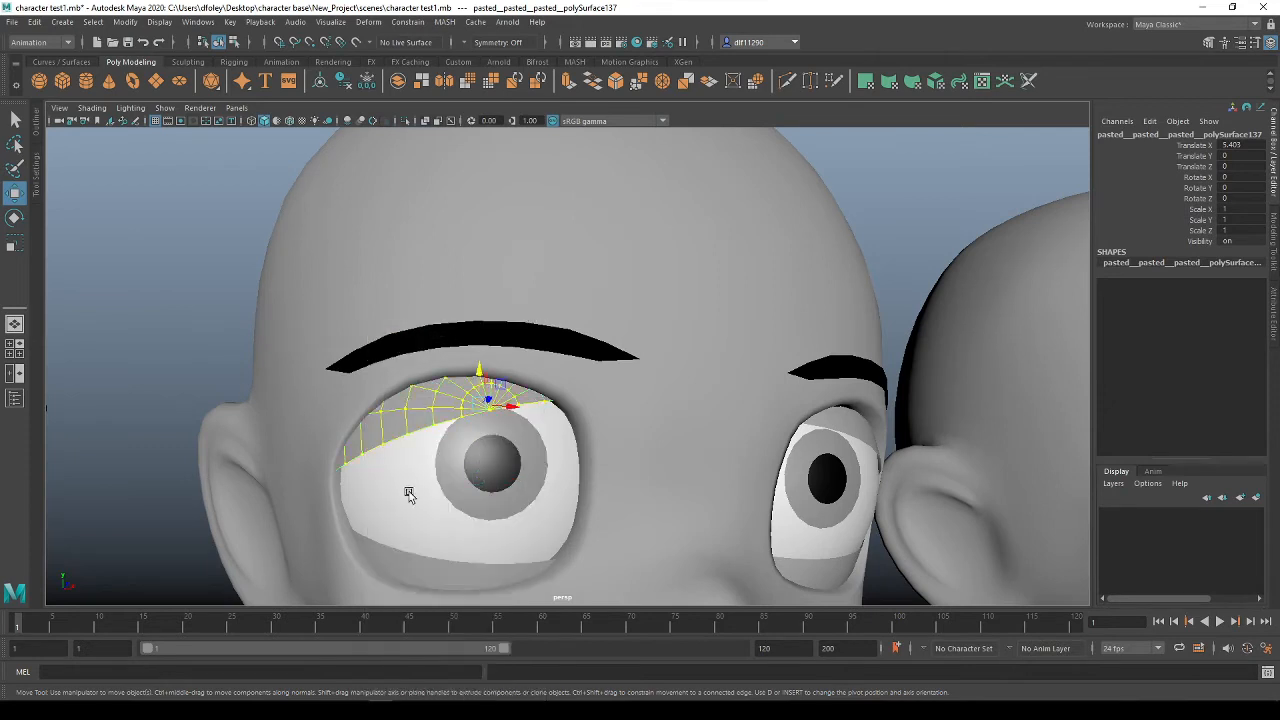
pyautogui.click(349, 460)
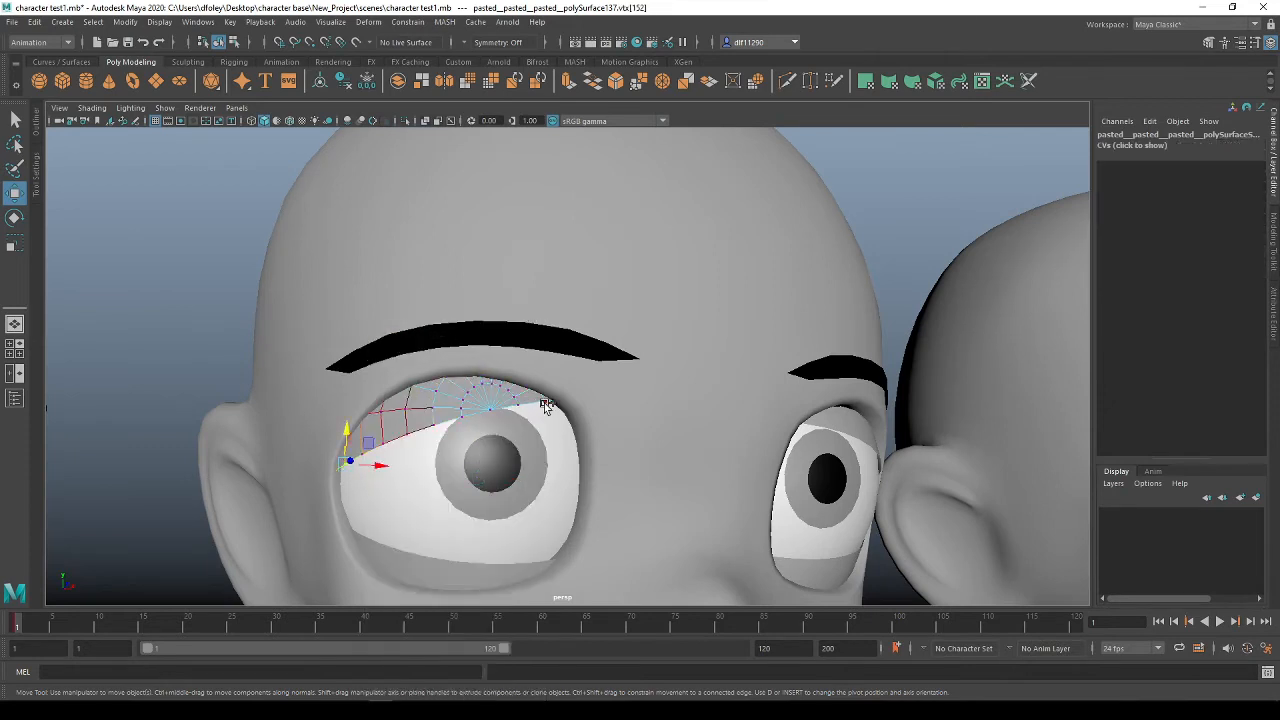
pyautogui.hotkey('ctrl', 'shift', 'a')
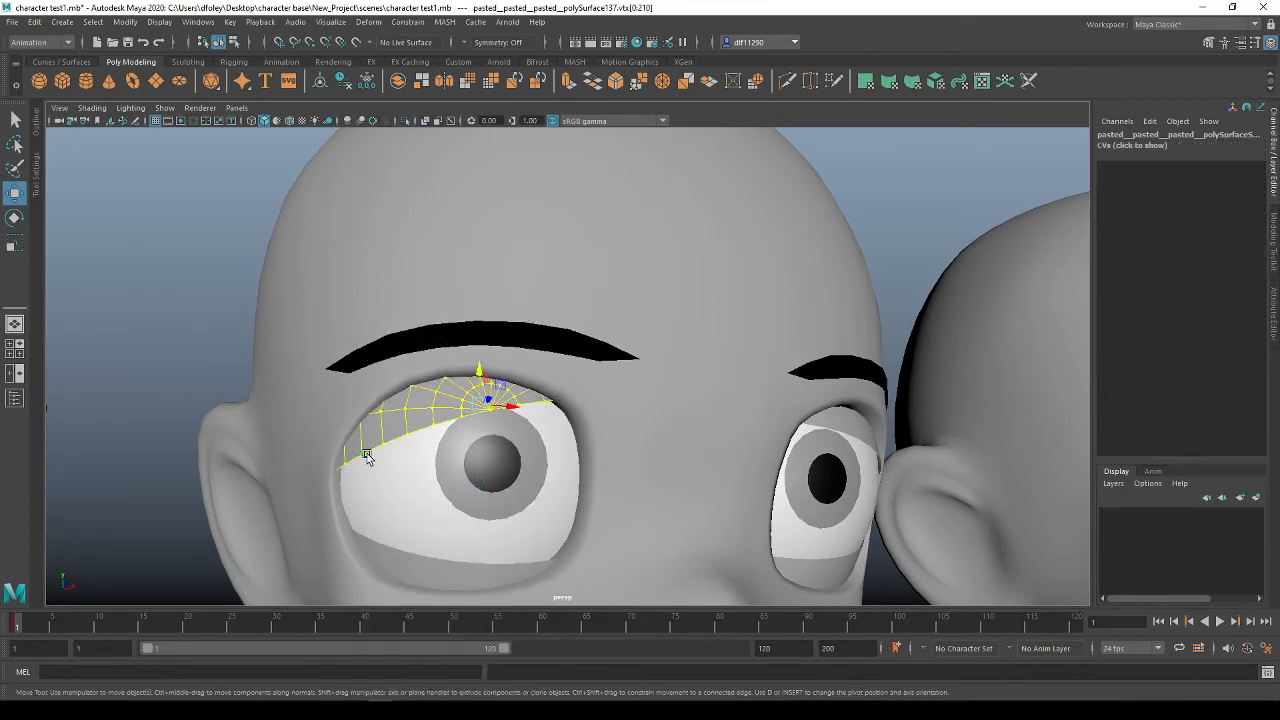
pyautogui.click(367, 457)
pyautogui.scroll(4, 367, 457)
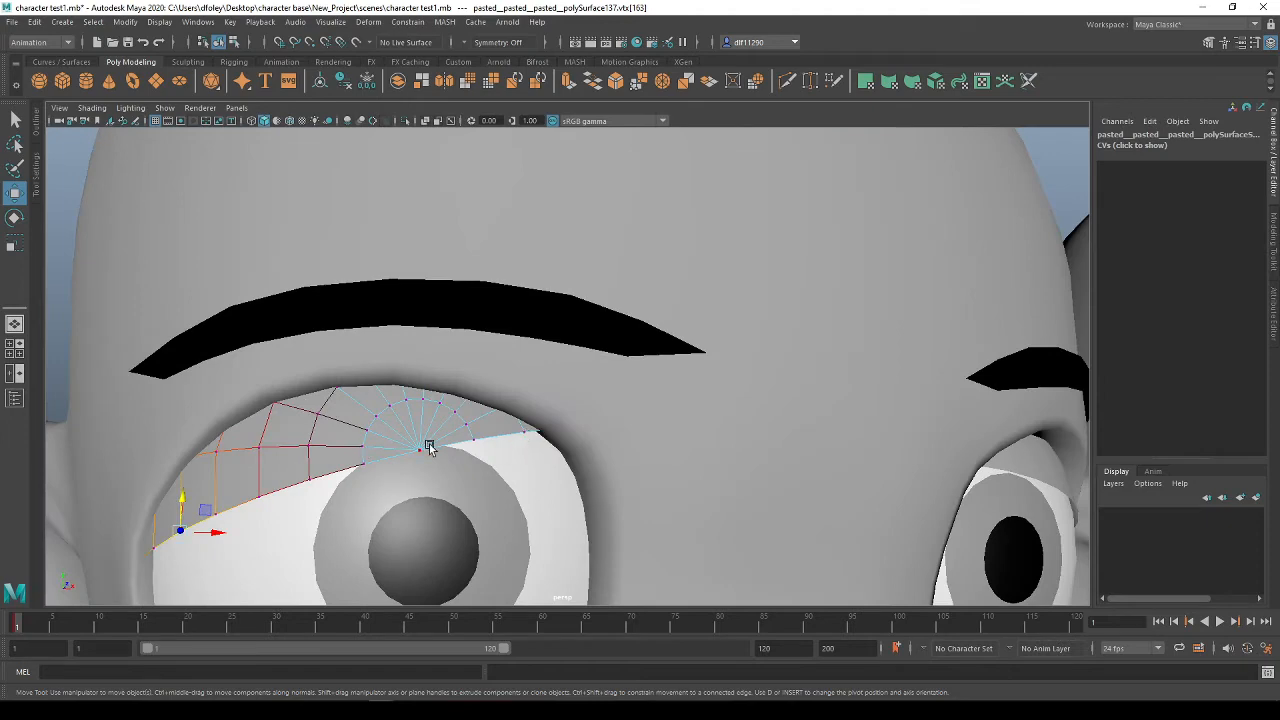
# Select the edges along the lower border of the second head copy's viewer-left upper eyelid and pull them down to the pupil
pyautogui.moveTo(429, 350); pyautogui.dragTo(434, 306, button='right')
pyautogui.click(343, 466)
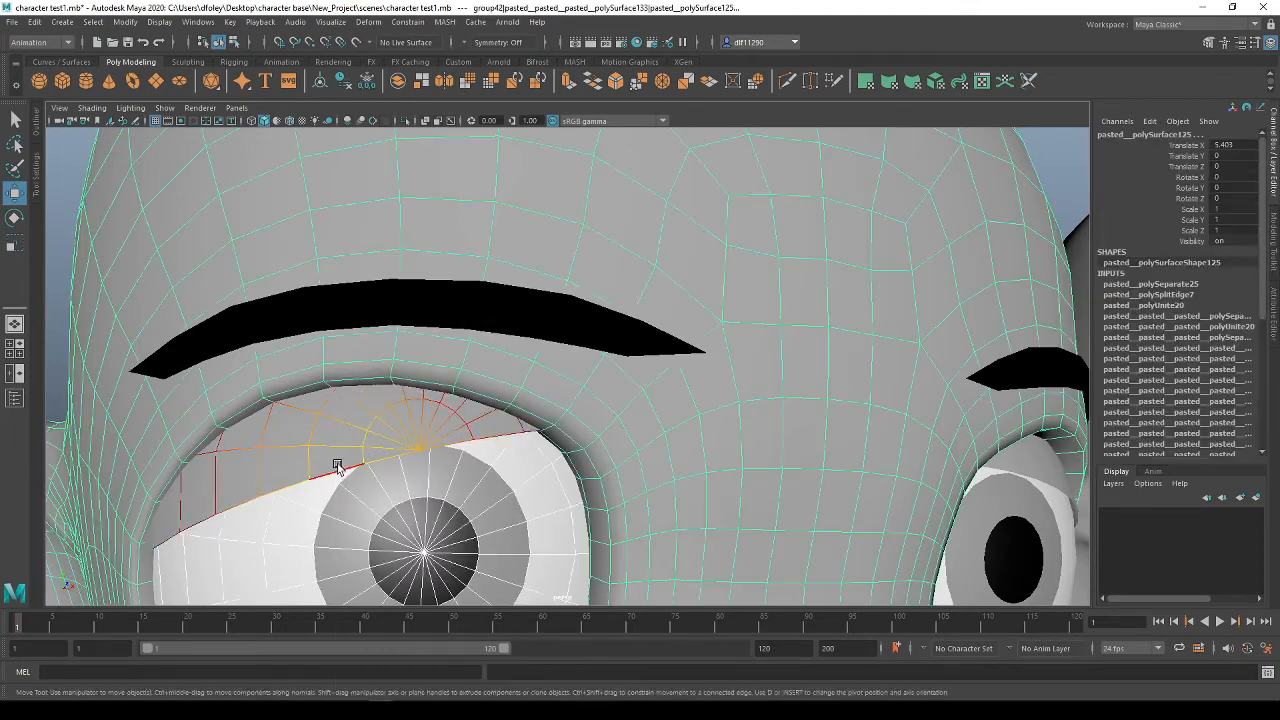
pyautogui.moveTo(279, 428); pyautogui.dragTo(334, 303, button='right')
pyautogui.click(342, 428)
pyautogui.click(208, 518)
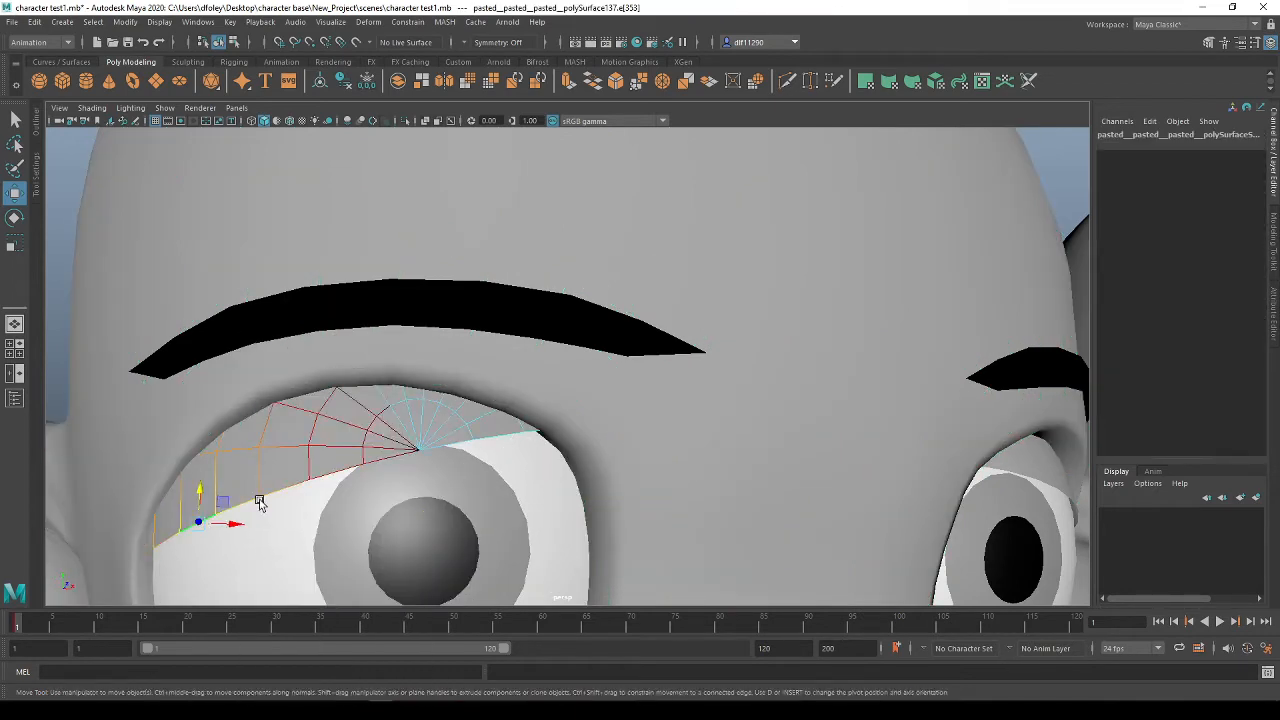
pyautogui.doubleClick(522, 435)
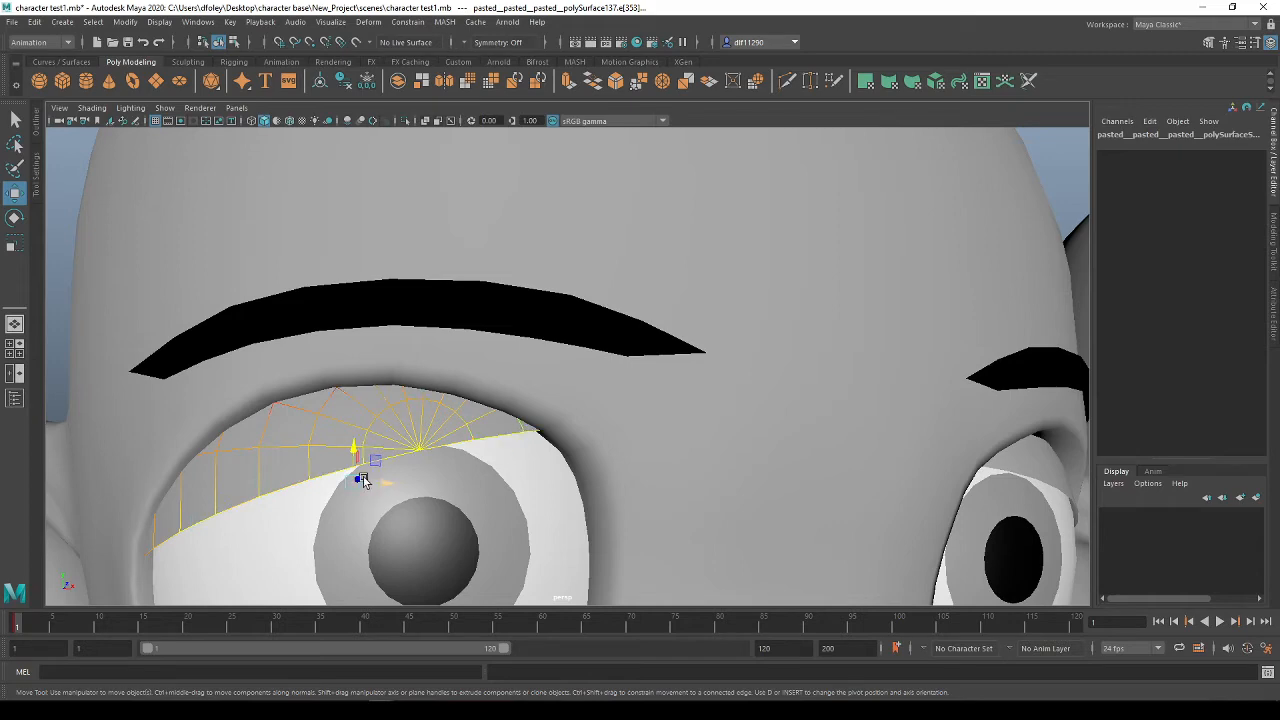
pyautogui.moveTo(358, 476); pyautogui.dragTo(391, 466)
pyautogui.scroll(-5, 487, 464)
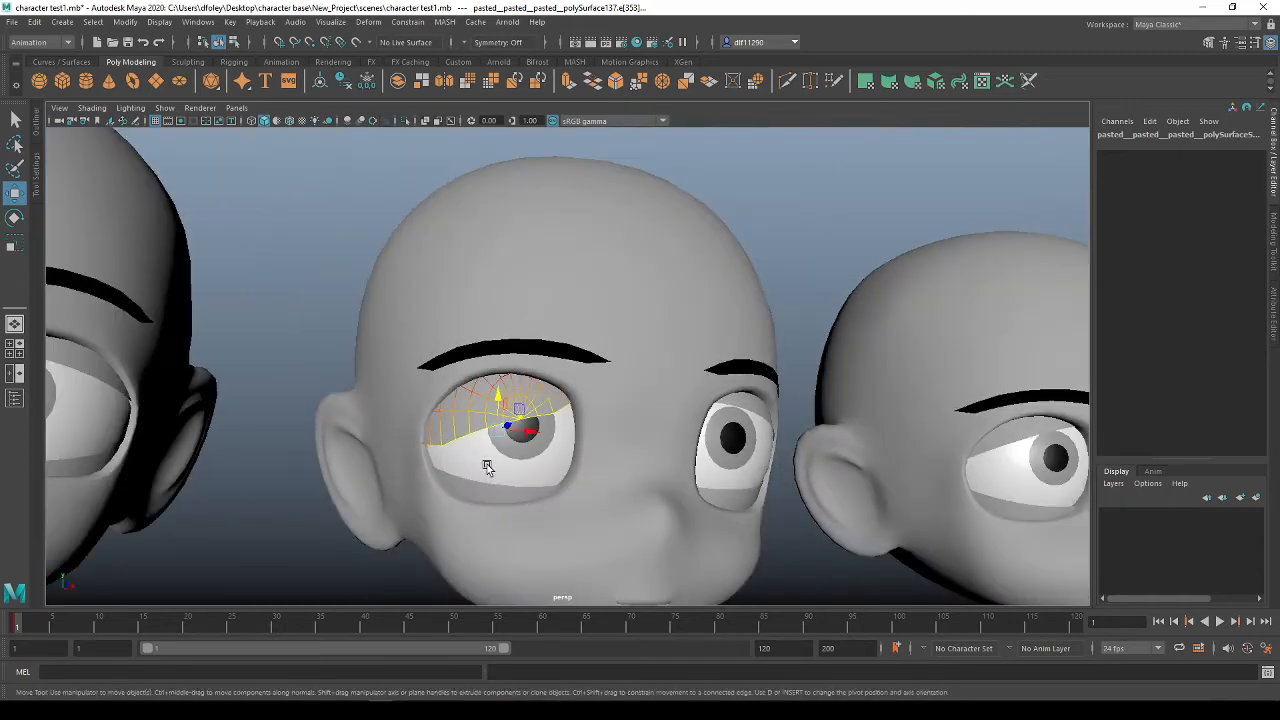
pyautogui.moveTo(498, 392); pyautogui.dragTo(742, 500)
pyautogui.scroll(10, 600, 500)
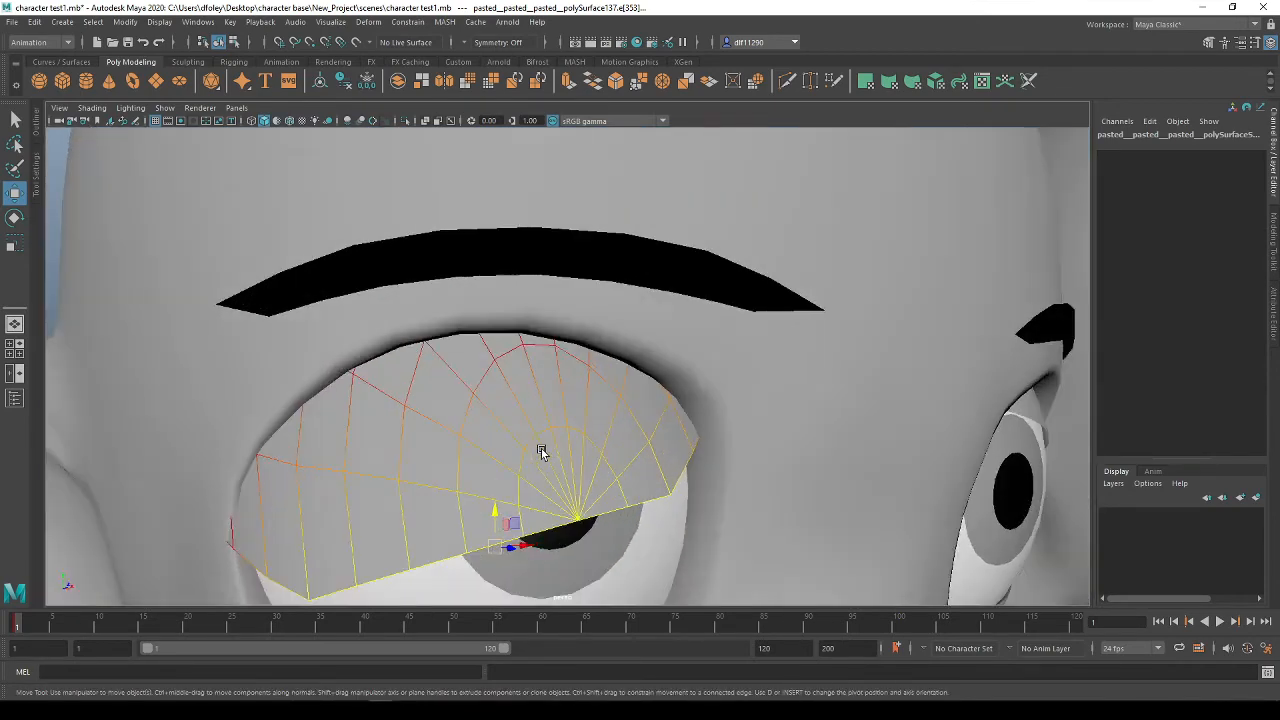
# Lower the middle and inner border edges of the upper eyelid further over the eyeball
pyautogui.click(567, 529)
pyautogui.moveTo(558, 525); pyautogui.dragTo(556, 553)
pyautogui.click(683, 492)
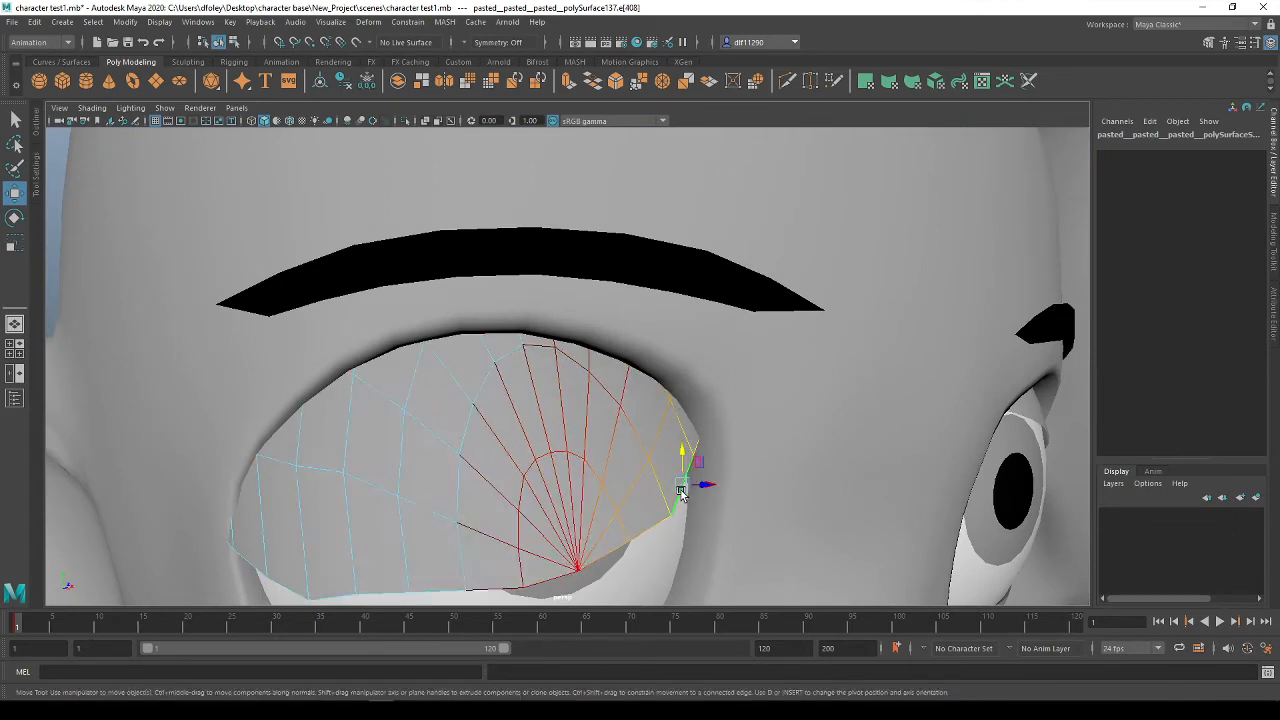
pyautogui.keyDown('alt'); pyautogui.moveTo(669, 526); pyautogui.dragTo(585, 465); pyautogui.keyUp('alt')
pyautogui.moveTo(493, 345); pyautogui.dragTo(473, 447)
pyautogui.click(448, 425)
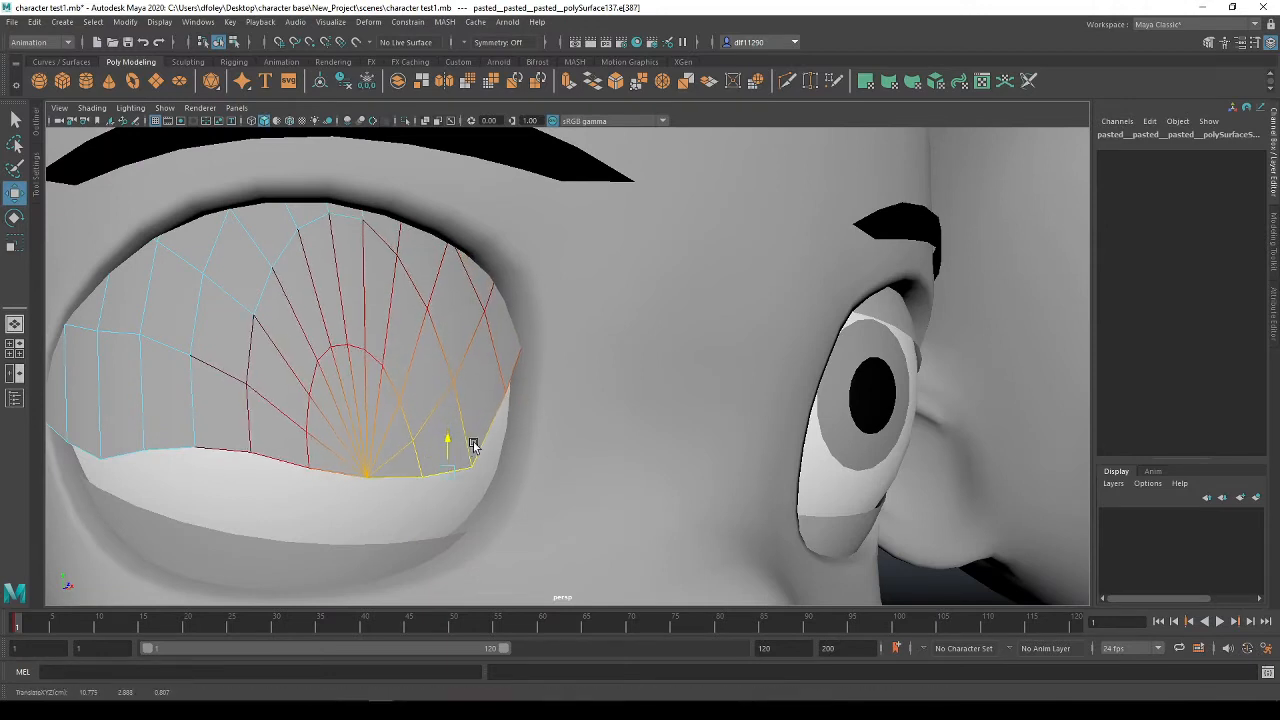
# Pull the outer, middle and inner sections of the upper eyelid's border down to the lower eyelid
pyautogui.click(236, 452)
pyautogui.moveTo(220, 420); pyautogui.dragTo(226, 497)
pyautogui.click(352, 502)
pyautogui.moveTo(340, 487); pyautogui.dragTo(351, 517)
pyautogui.click(438, 490)
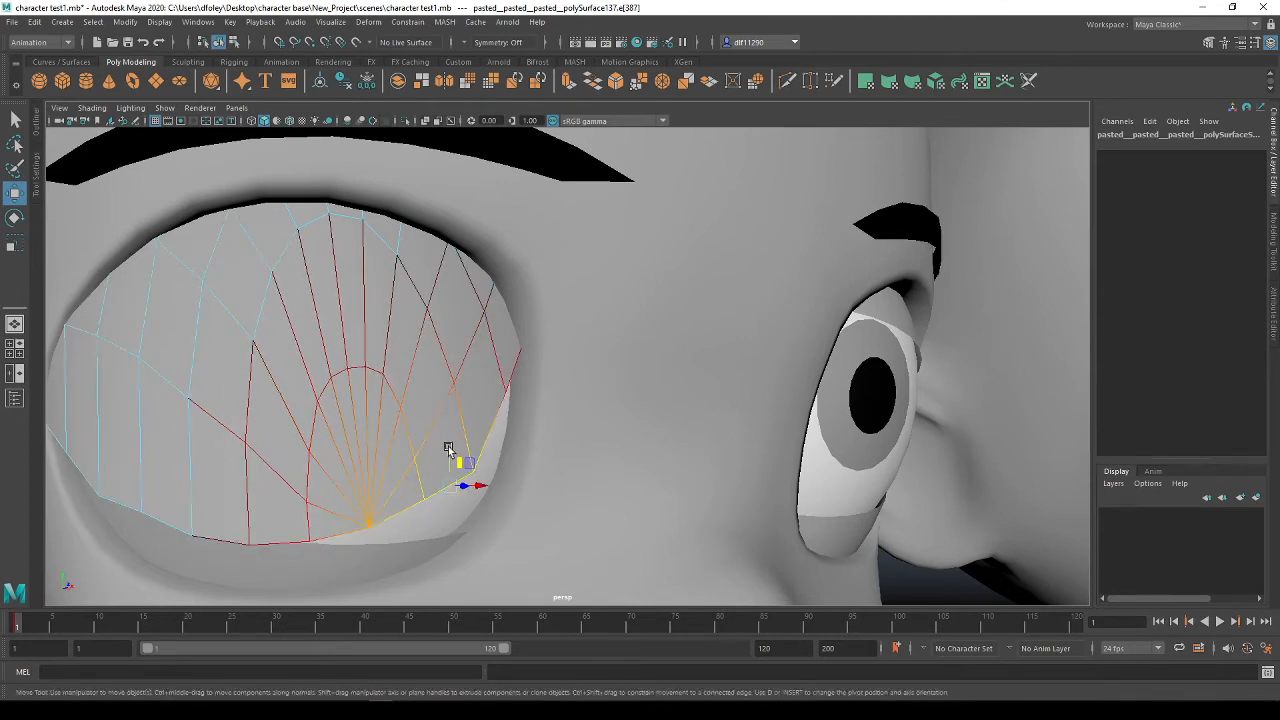
pyautogui.moveTo(449, 455); pyautogui.dragTo(462, 494)
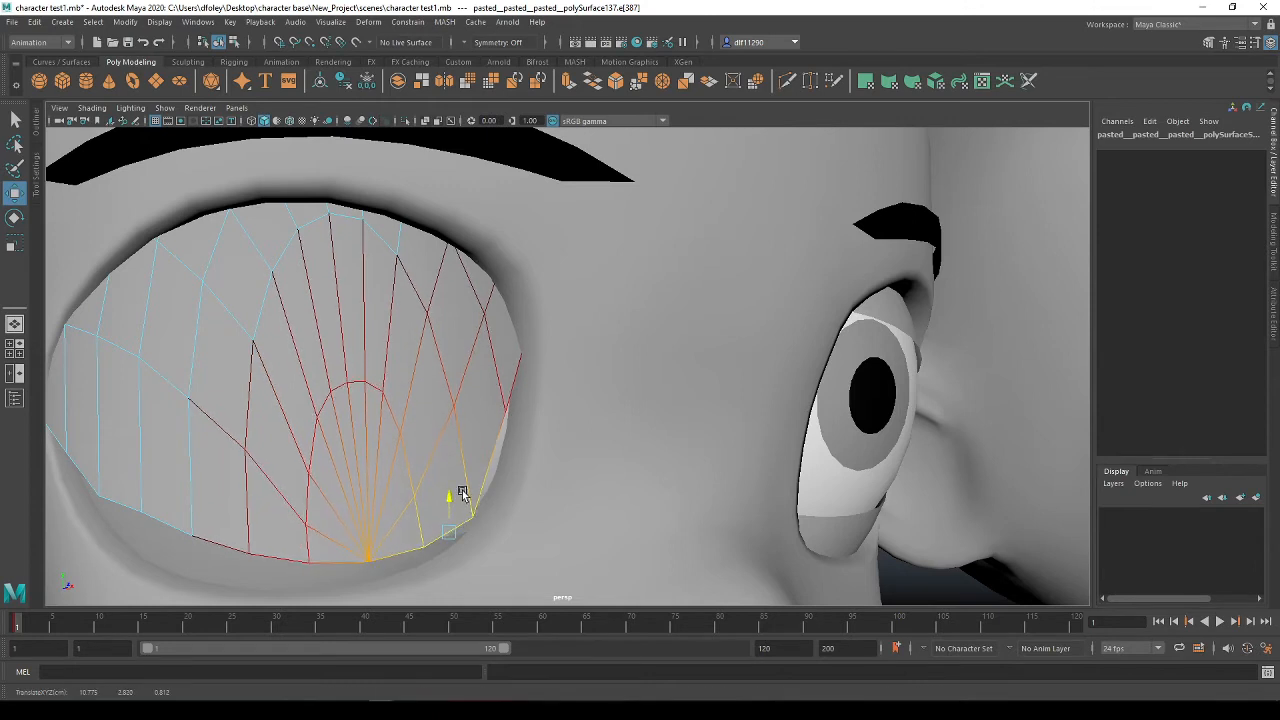
# Lower the upper eyelid's border vertex at the inner eye corner to cover the gap, and return to object mode
pyautogui.click(484, 432)
pyautogui.moveTo(470, 336); pyautogui.dragTo(410, 337, button='right')
pyautogui.click(508, 424)
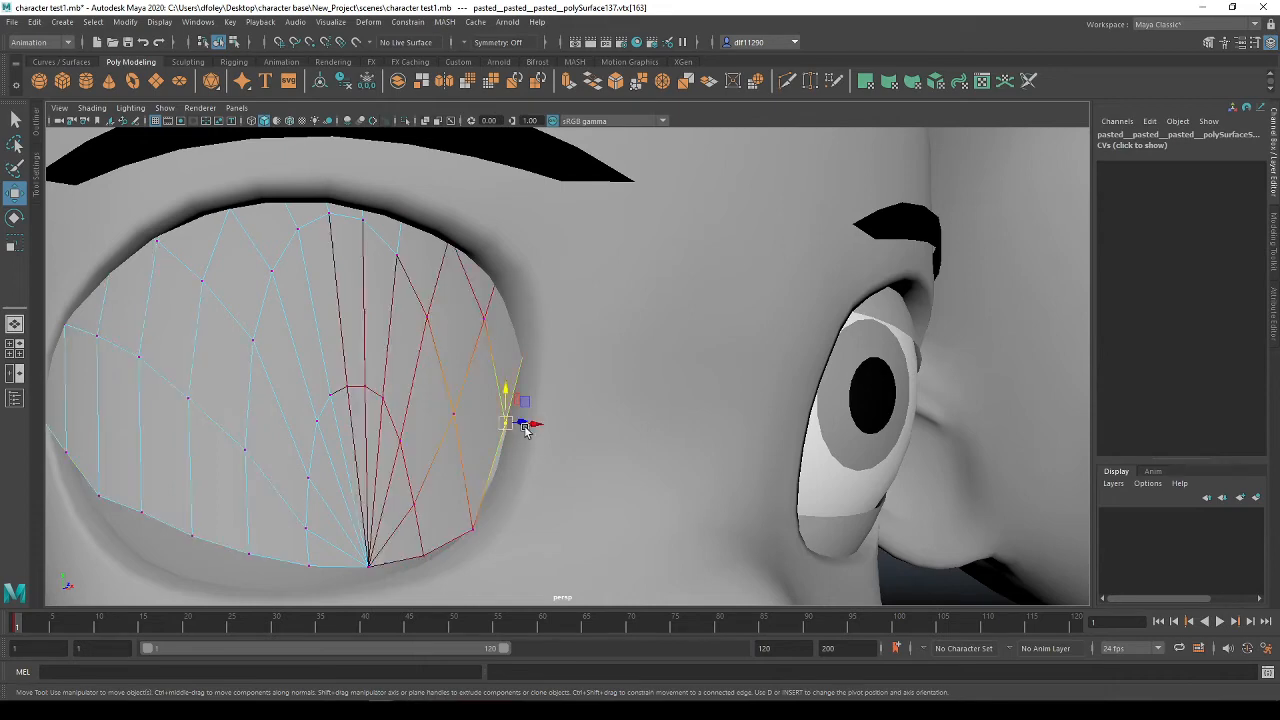
pyautogui.moveTo(523, 423); pyautogui.dragTo(543, 443, button='middle')
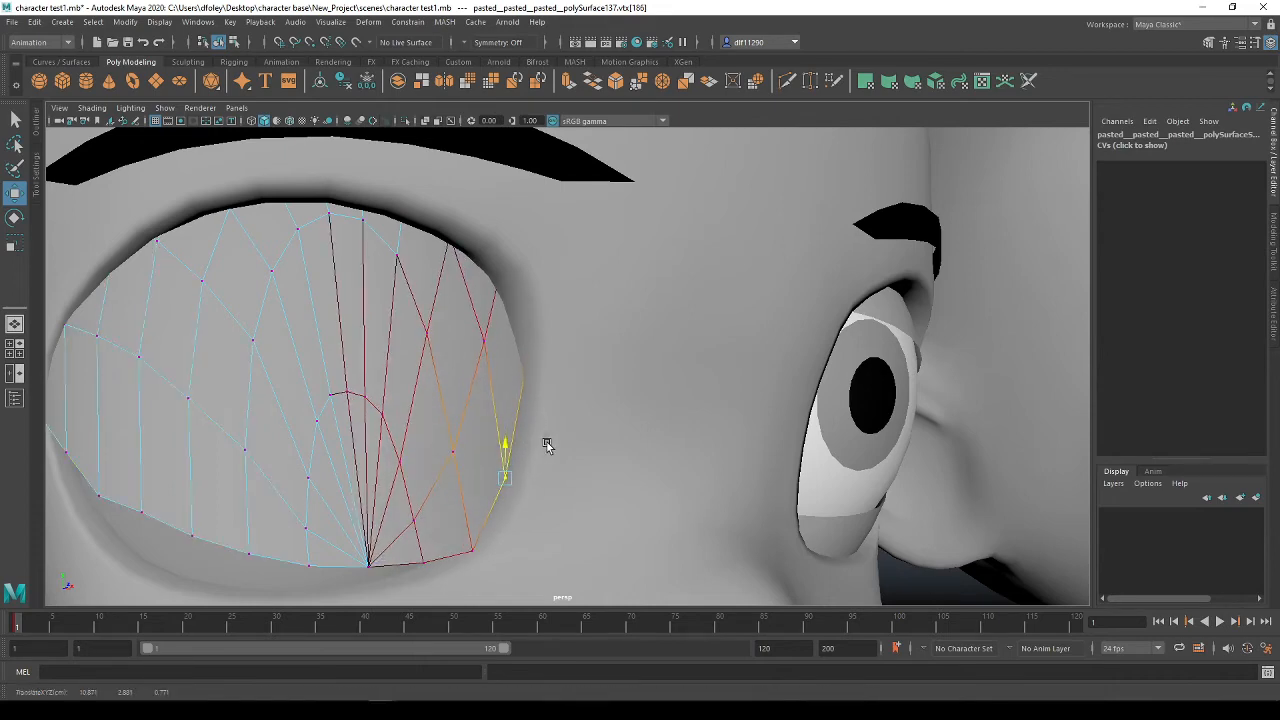
pyautogui.moveTo(406, 420); pyautogui.dragTo(468, 321, button='right')
pyautogui.scroll(-10, 362, 462)
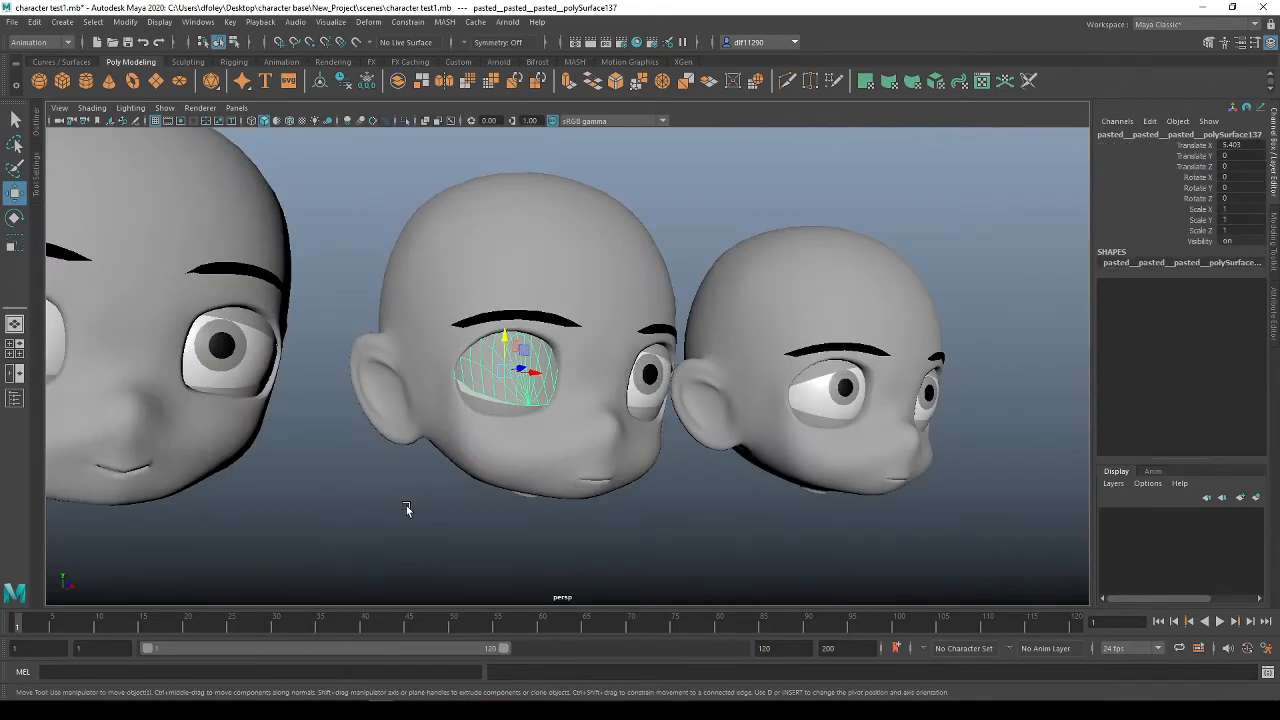
# From the side, push the outer and inner border edges of the closed upper eyelid back toward the eyeball
pyautogui.click(406, 505)
pyautogui.keyDown('alt'); pyautogui.moveTo(517, 440); pyautogui.dragTo(750, 353); pyautogui.keyUp('alt')
pyautogui.scroll(5, 772, 328)
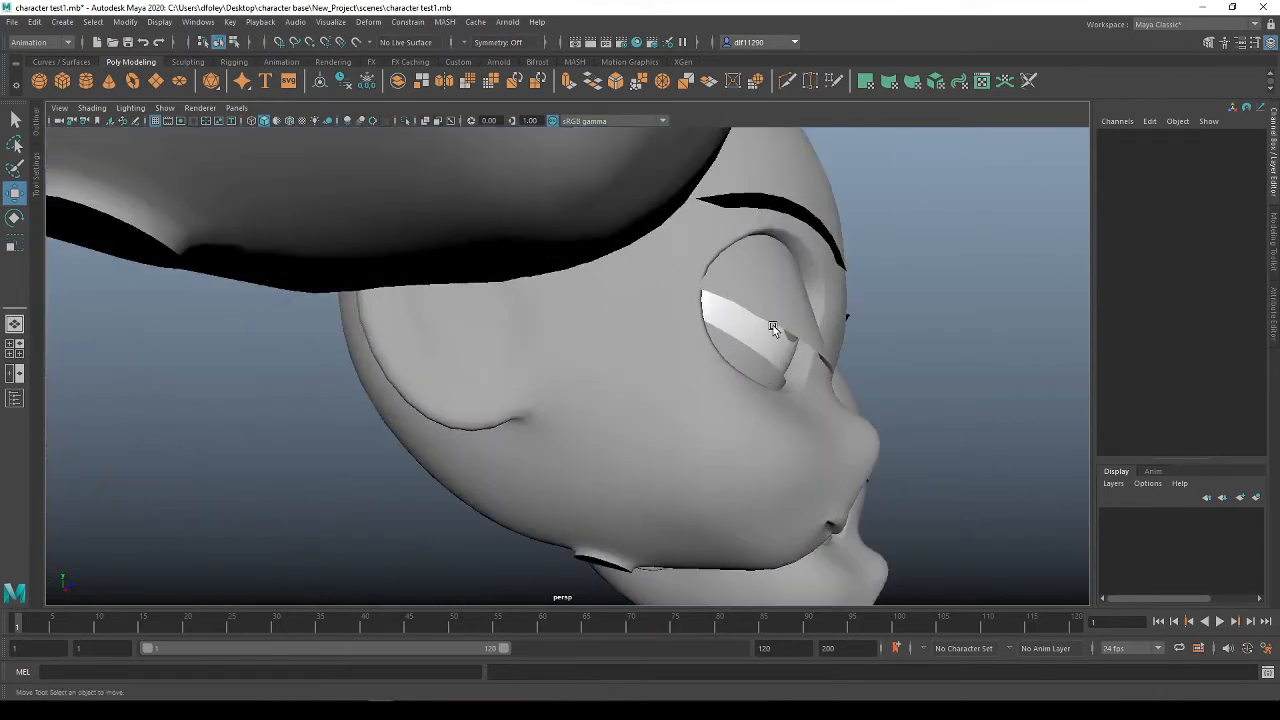
pyautogui.click(799, 278)
pyautogui.keyDown('alt'); pyautogui.moveTo(847, 310); pyautogui.dragTo(610, 340); pyautogui.keyUp('alt')
pyautogui.rightClick(610, 339)
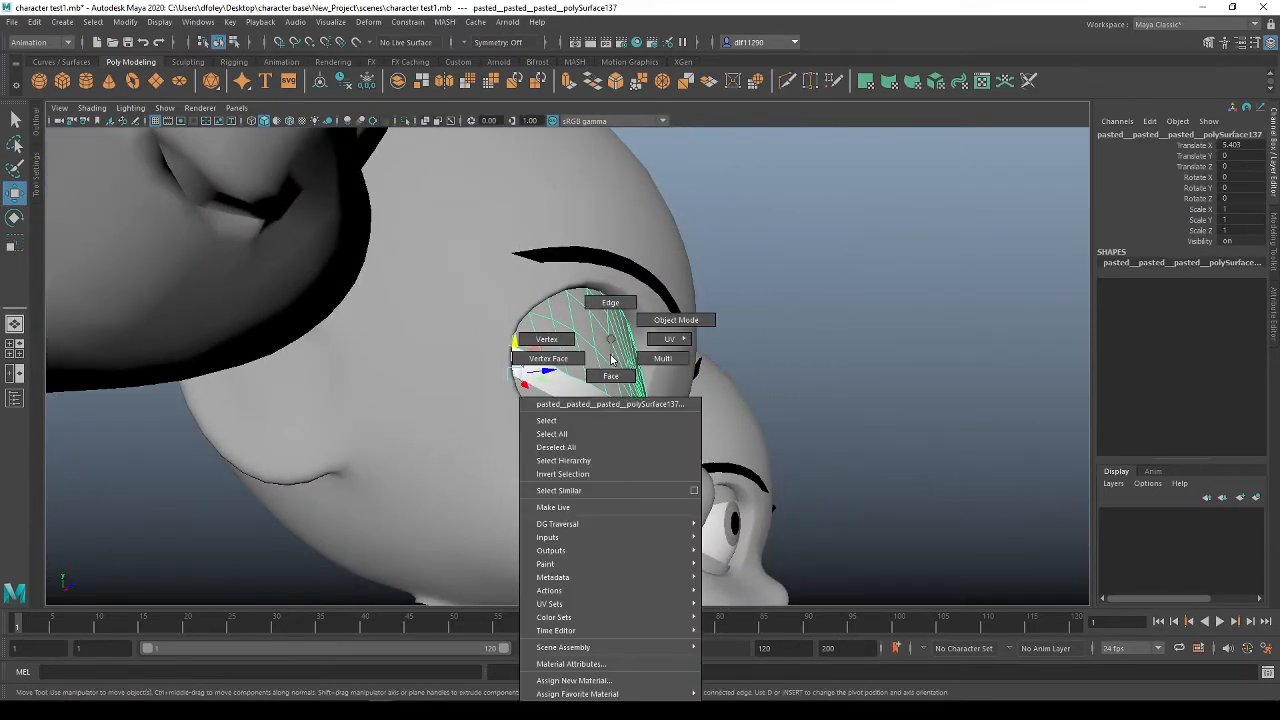
pyautogui.click(564, 339)
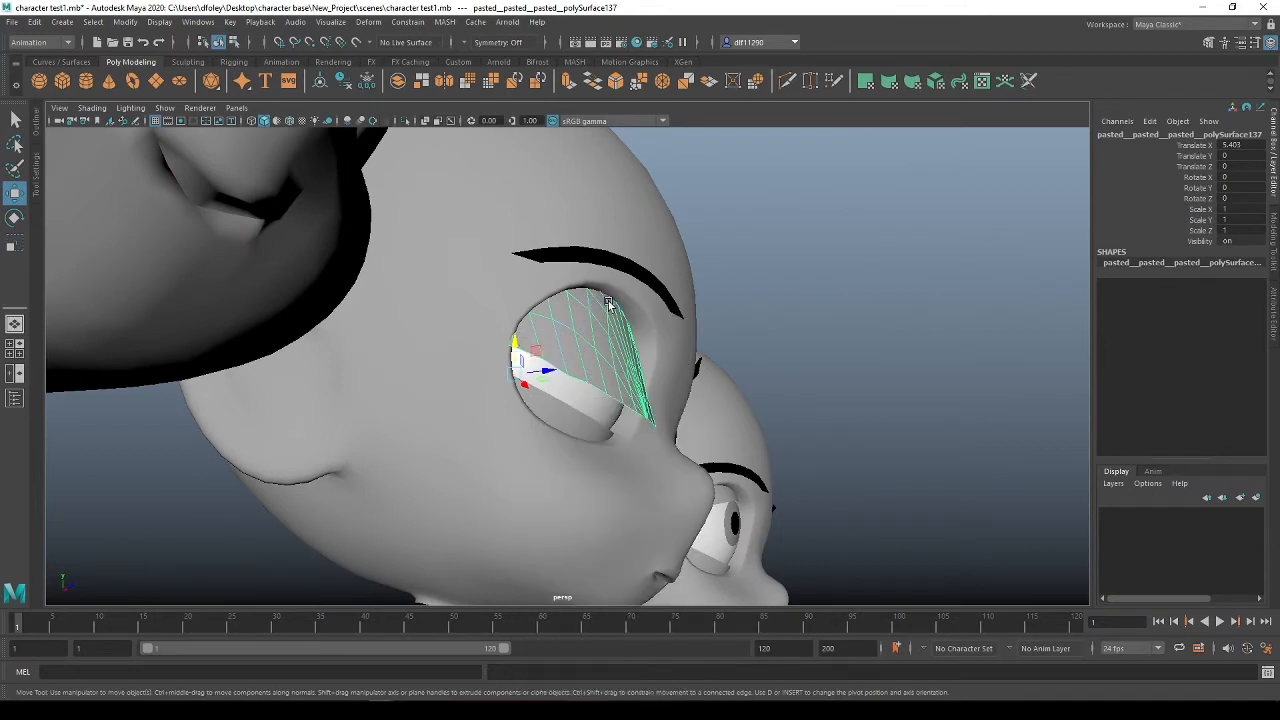
pyautogui.click(600, 397)
pyautogui.click(598, 392)
pyautogui.click(575, 385)
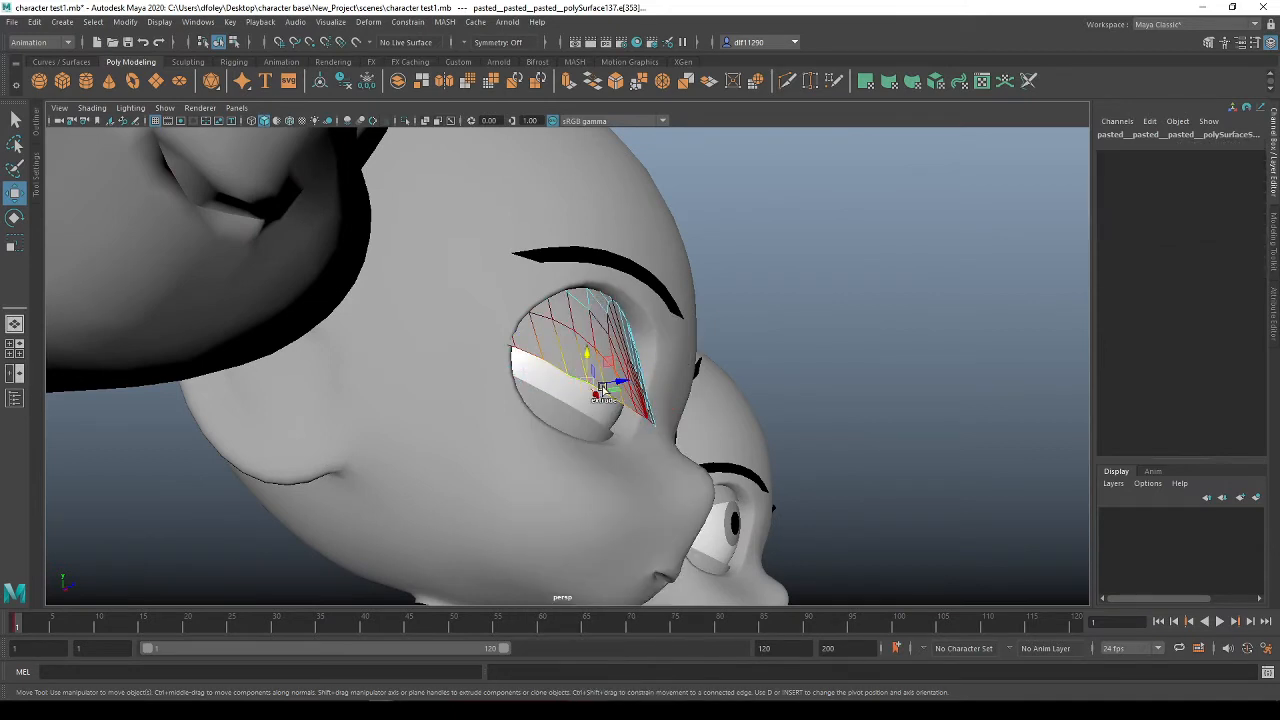
pyautogui.moveTo(620, 382); pyautogui.dragTo(571, 391)
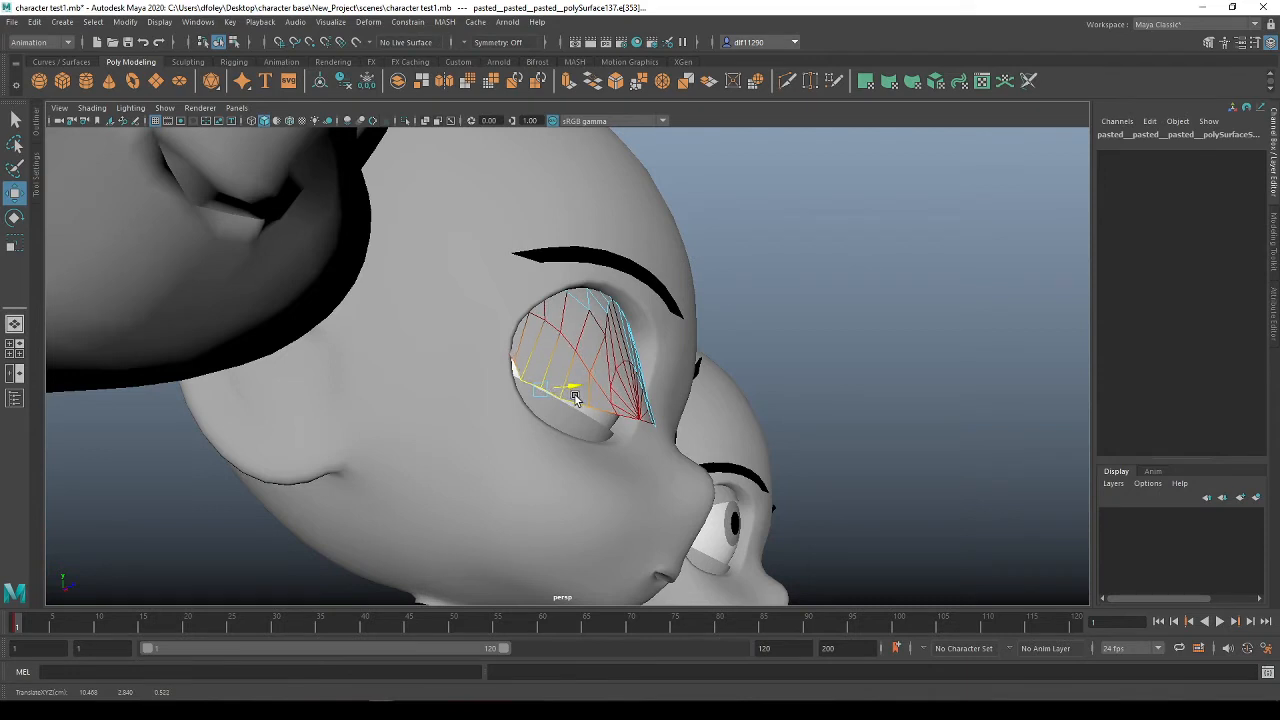
pyautogui.click(638, 418)
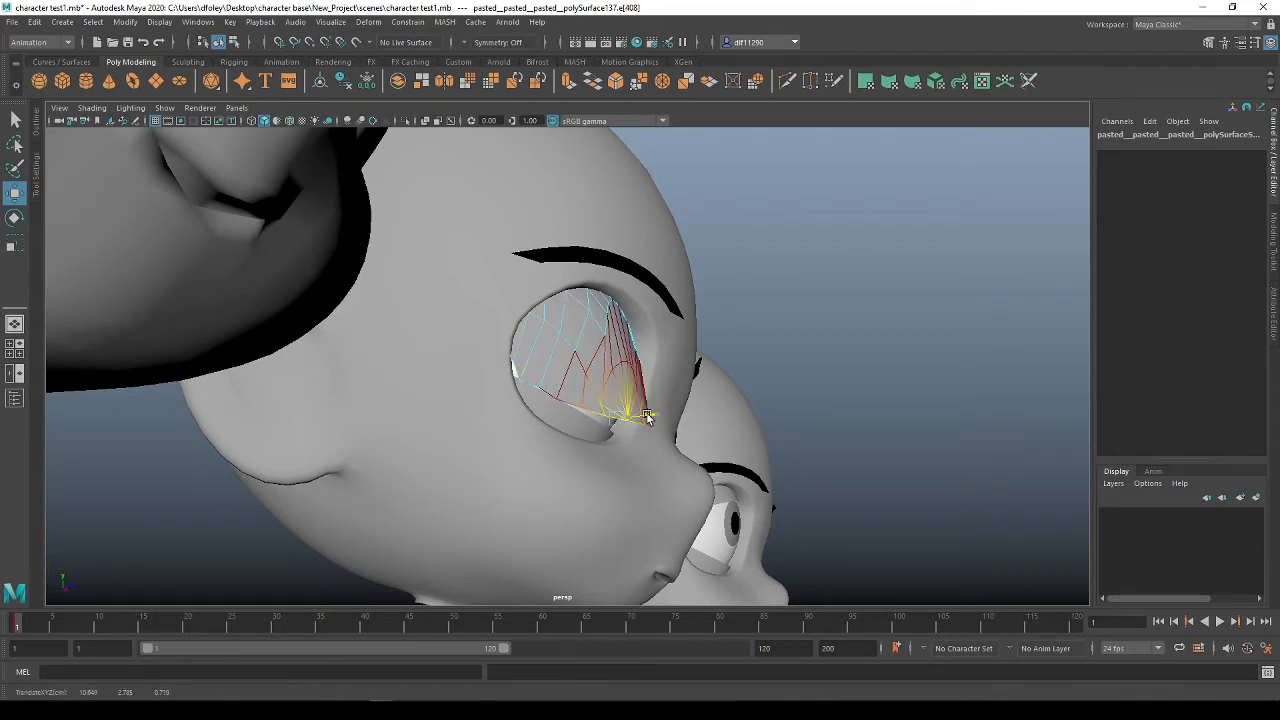
# Push the protruding lower border vertex near the upper eyelid's inner corner back toward the eyeball
pyautogui.keyDown('alt'); pyautogui.moveTo(638, 418); pyautogui.dragTo(578, 420); pyautogui.keyUp('alt')
pyautogui.click(514, 440)
pyautogui.keyDown('alt'); pyautogui.moveTo(578, 420); pyautogui.dragTo(609, 357, button='right'); pyautogui.keyUp('alt')
pyautogui.click(717, 443)
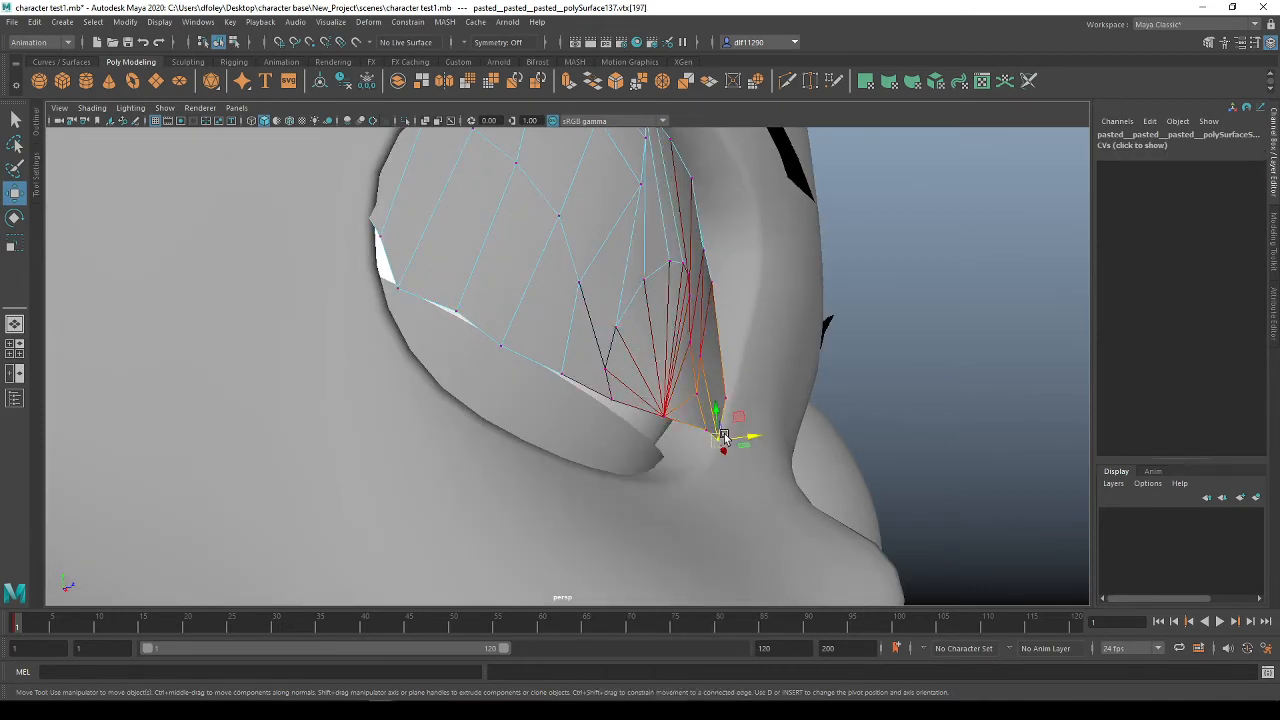
pyautogui.moveTo(724, 445); pyautogui.dragTo(609, 449)
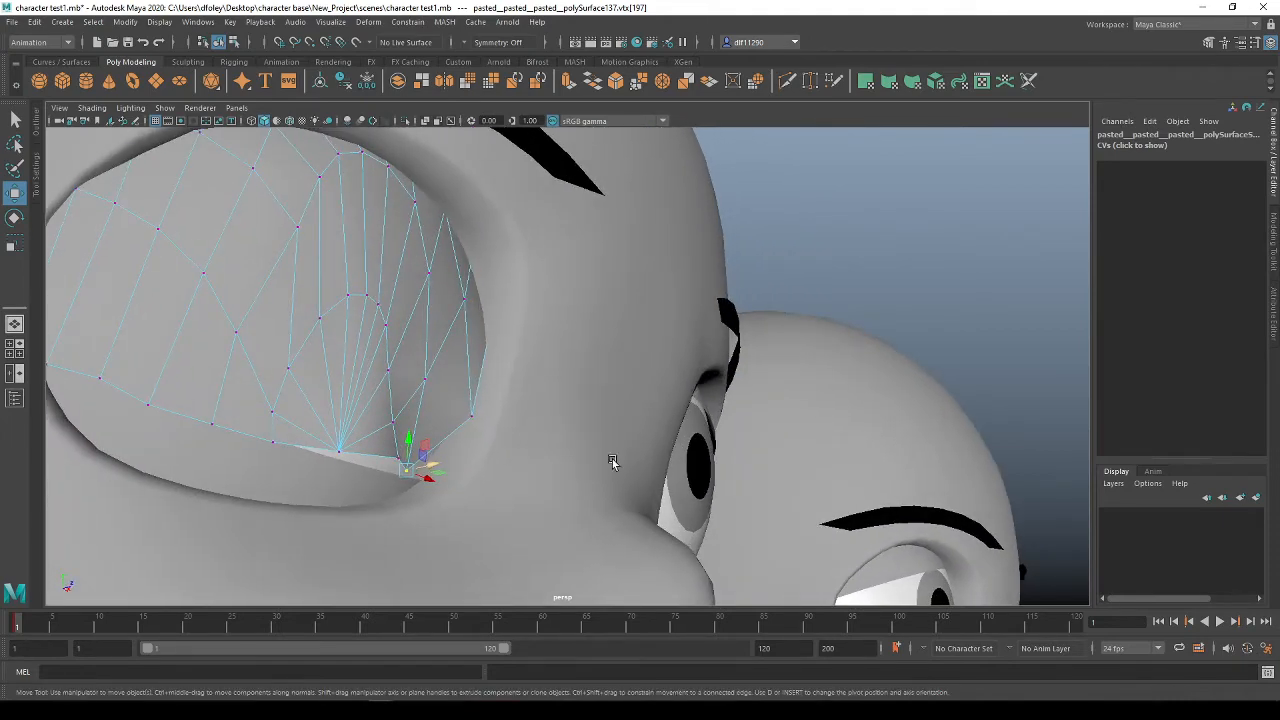
# From the side, push the protruding inner-corner vertex of the closed upper eyelid back toward the eyeball, and return to object mode
pyautogui.click(399, 456)
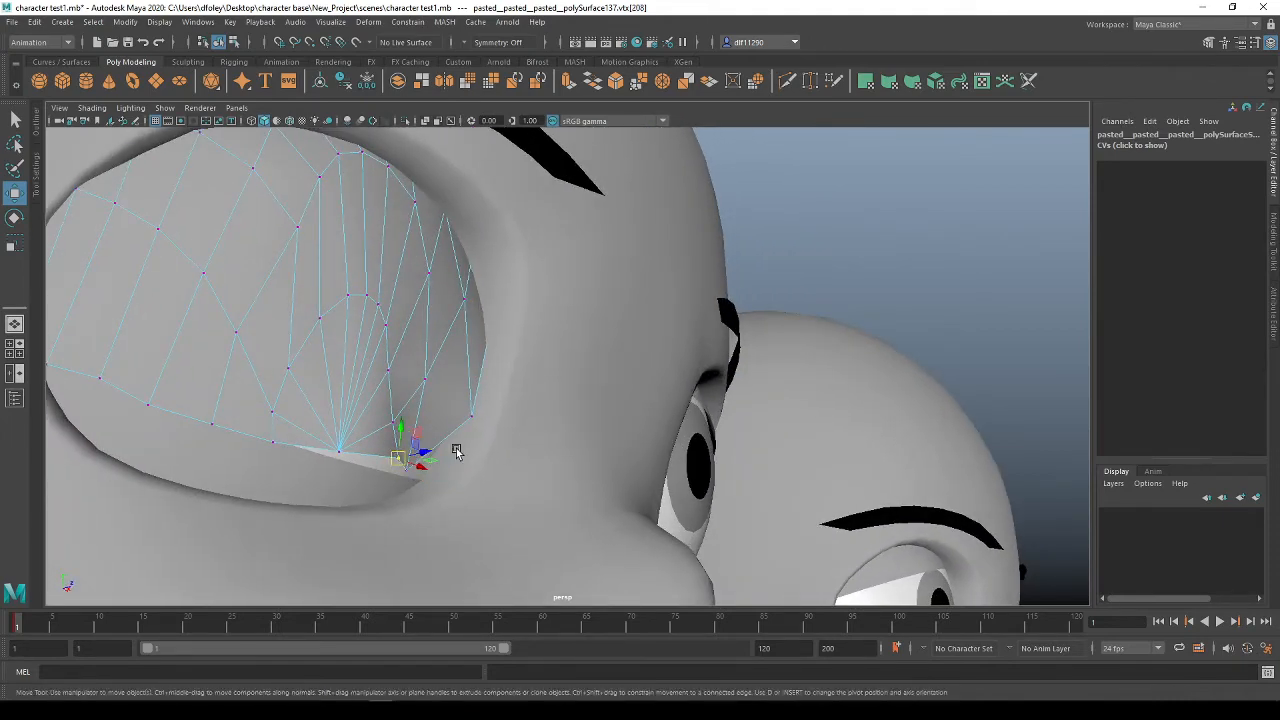
pyautogui.keyDown('alt'); pyautogui.moveTo(422, 468); pyautogui.dragTo(500, 470); pyautogui.keyUp('alt')
pyautogui.moveTo(758, 344); pyautogui.dragTo(753, 348)
pyautogui.click(772, 322)
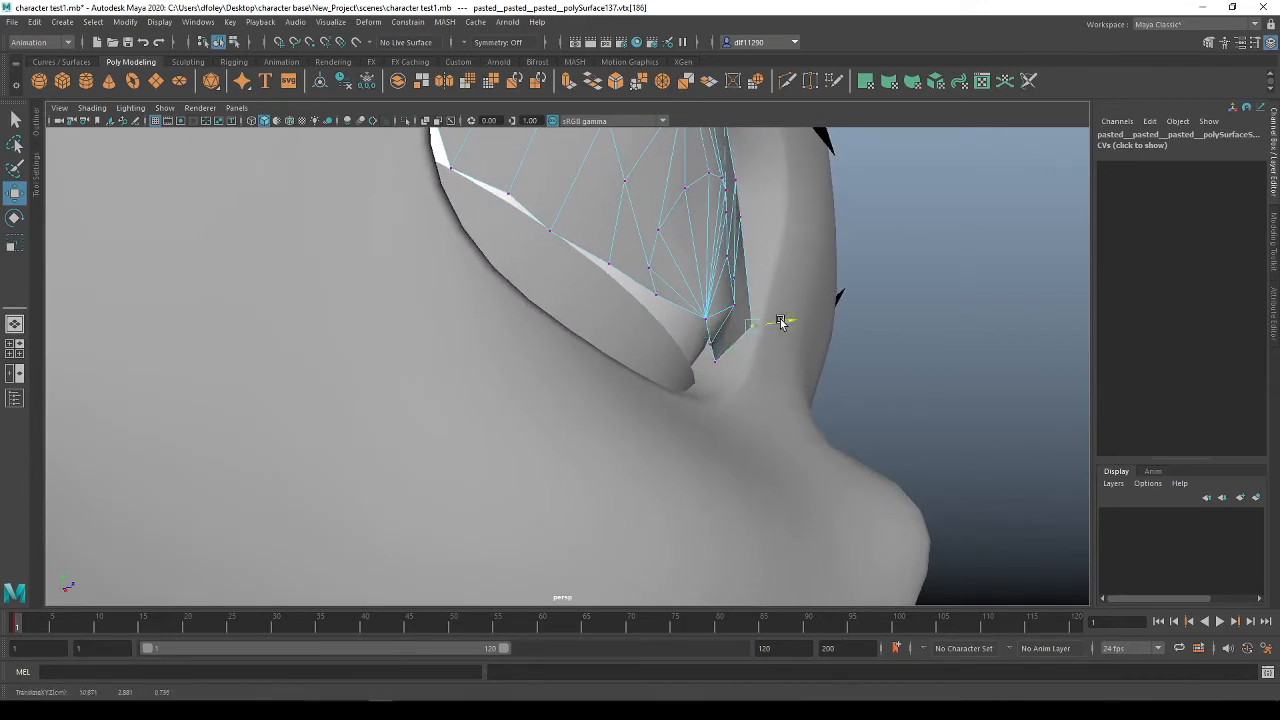
pyautogui.click(735, 306)
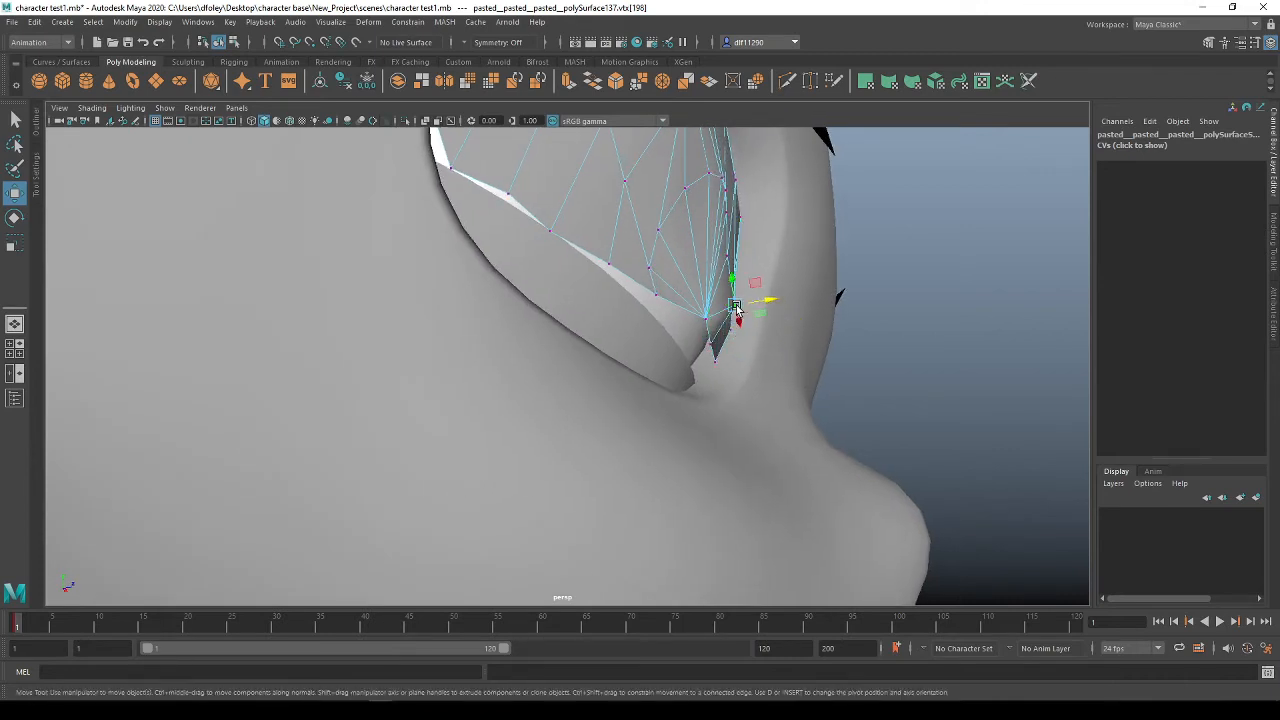
pyautogui.moveTo(676, 269); pyautogui.dragTo(723, 249, button='right')
pyautogui.scroll(-6, 694, 300)
pyautogui.click(818, 304)
# Stretch the closed eyelid's lower inner vertex sideways toward the nose to cover the remaining gap, and return to object mode
pyautogui.keyDown('alt'); pyautogui.moveTo(818, 304); pyautogui.dragTo(734, 327); pyautogui.keyUp('alt')
pyautogui.scroll(5, 329, 503)
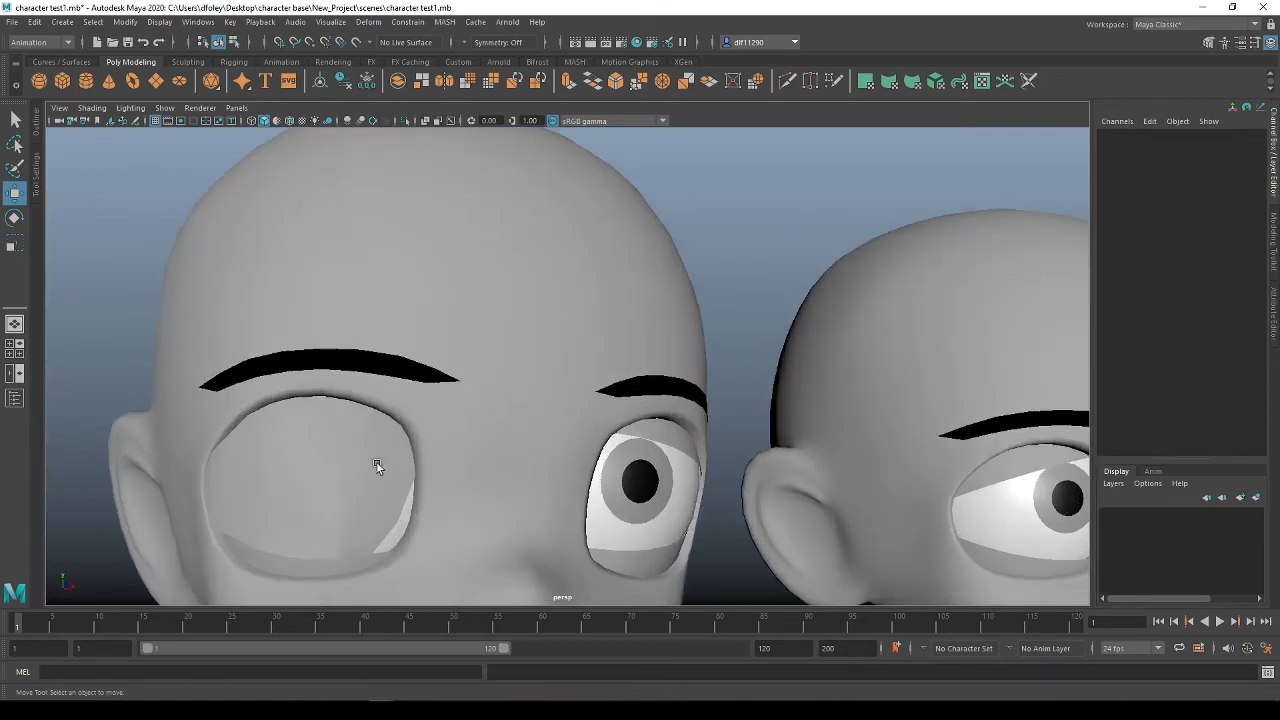
pyautogui.click(349, 558)
pyautogui.scroll(3, 394, 529)
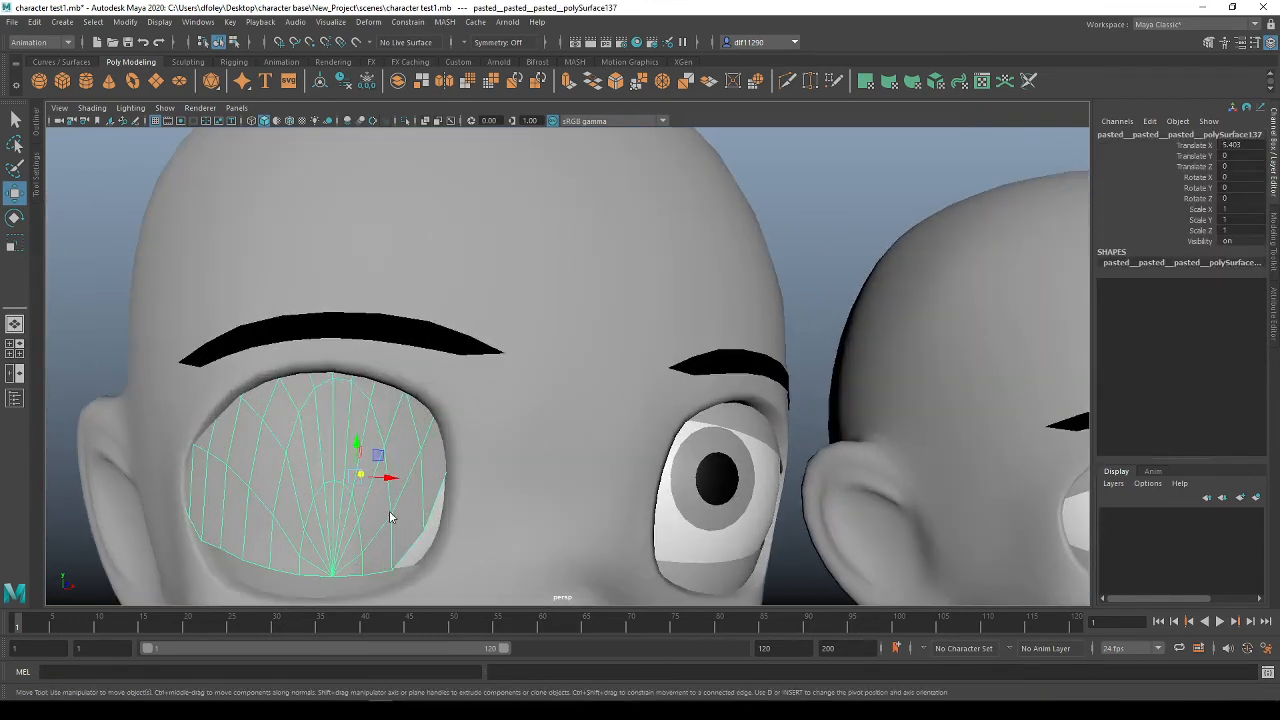
pyautogui.moveTo(389, 339); pyautogui.dragTo(332, 341, button='right')
pyautogui.click(425, 535)
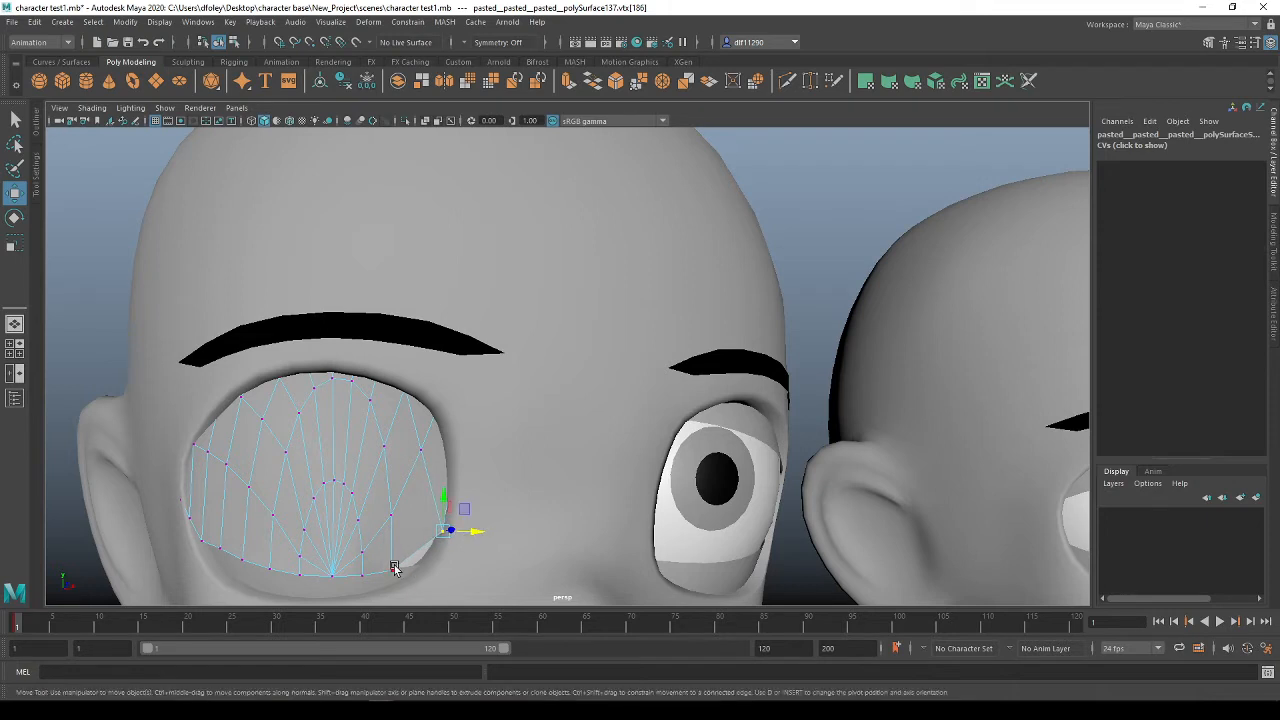
pyautogui.click(399, 570)
pyautogui.moveTo(425, 573); pyautogui.dragTo(450, 571)
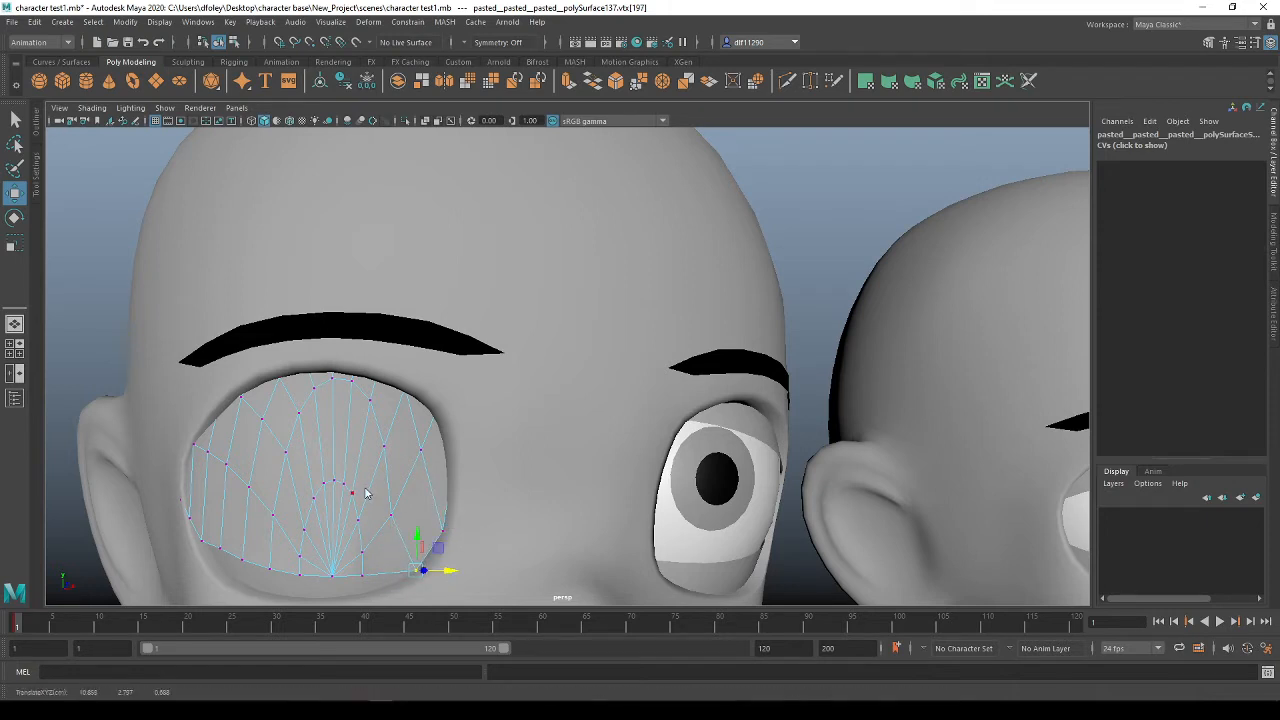
pyautogui.moveTo(366, 339); pyautogui.dragTo(416, 326, button='right')
pyautogui.scroll(-5, 365, 396)
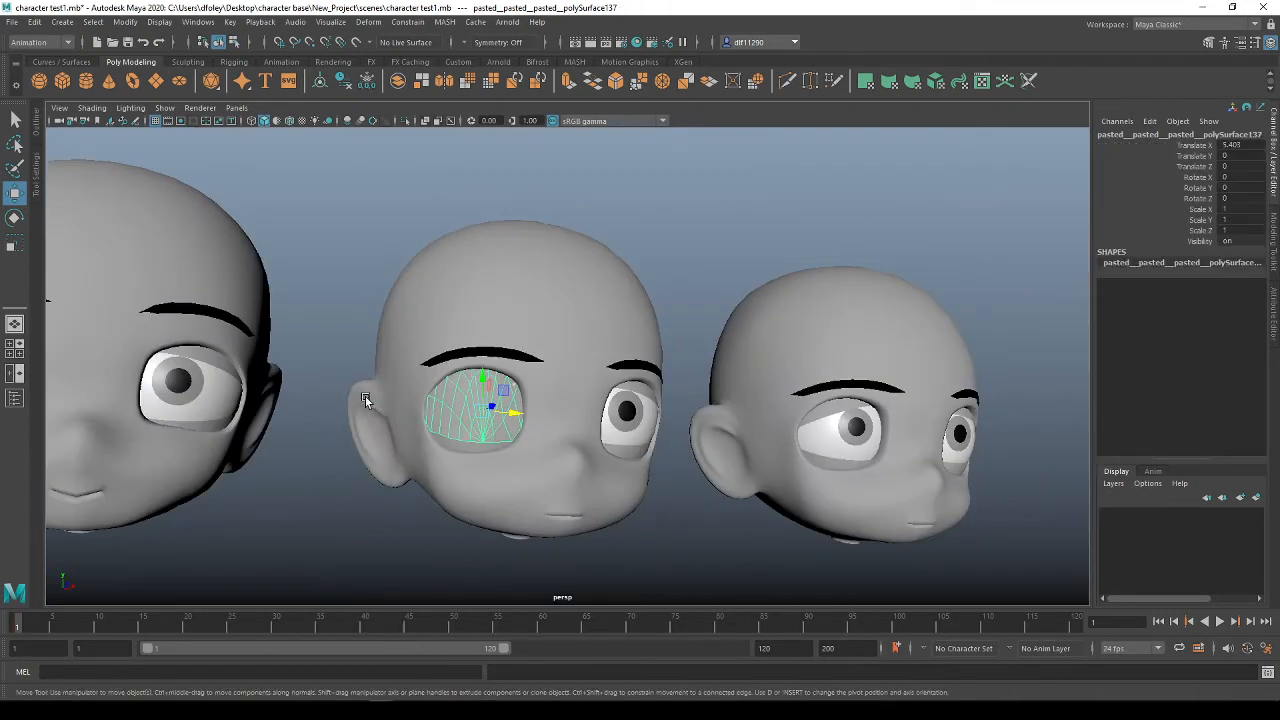
# Create a blend shape on the girl's viewer-left upper eyelid using the second head copy's closed eyelid as the target
pyautogui.click(686, 339)
pyautogui.keyDown('alt'); pyautogui.moveTo(686, 339); pyautogui.dragTo(535, 529); pyautogui.keyUp('alt')
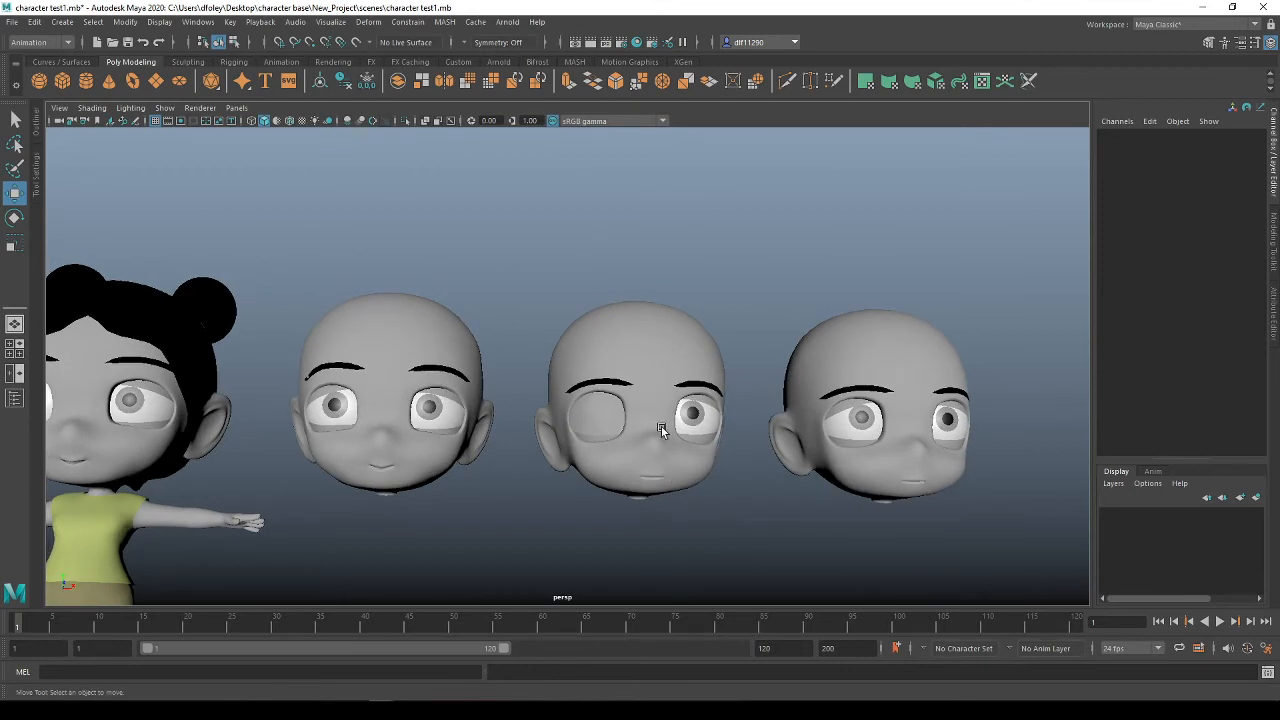
pyautogui.click(590, 433)
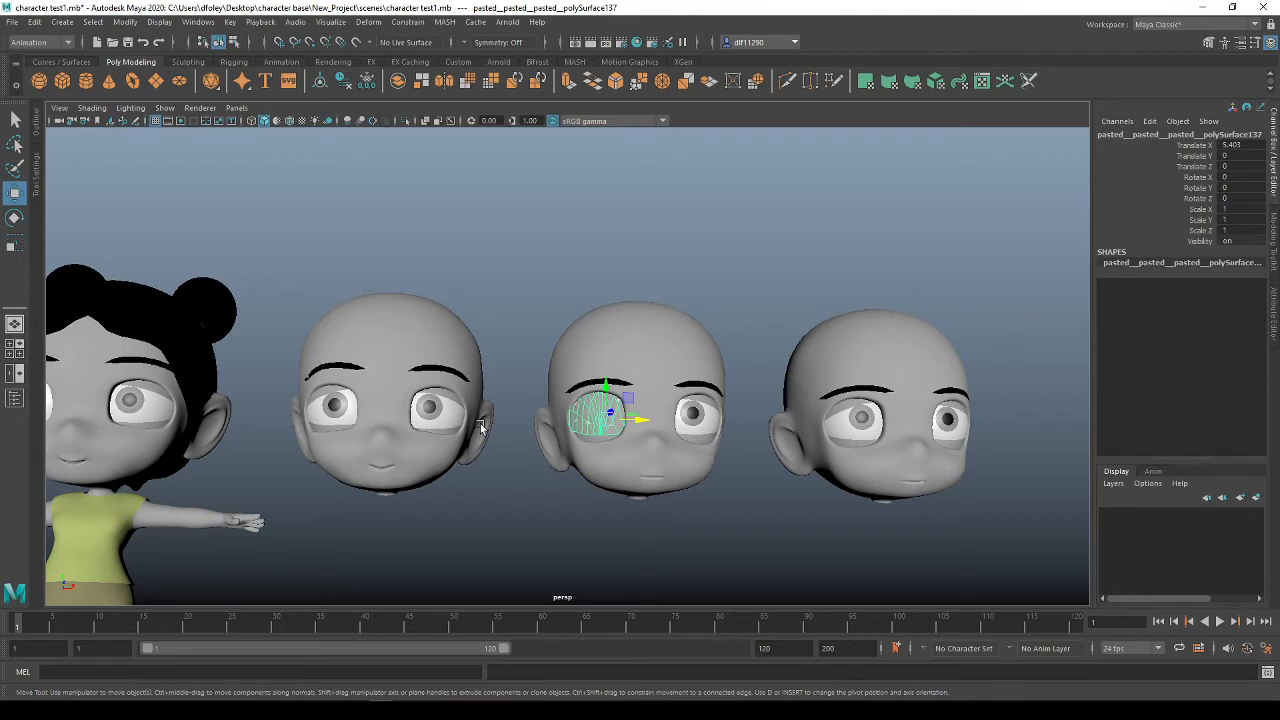
pyautogui.keyDown('alt'); pyautogui.moveTo(594, 417); pyautogui.dragTo(395, 449); pyautogui.keyUp('alt')
pyautogui.hotkey('ctrl', 'v')
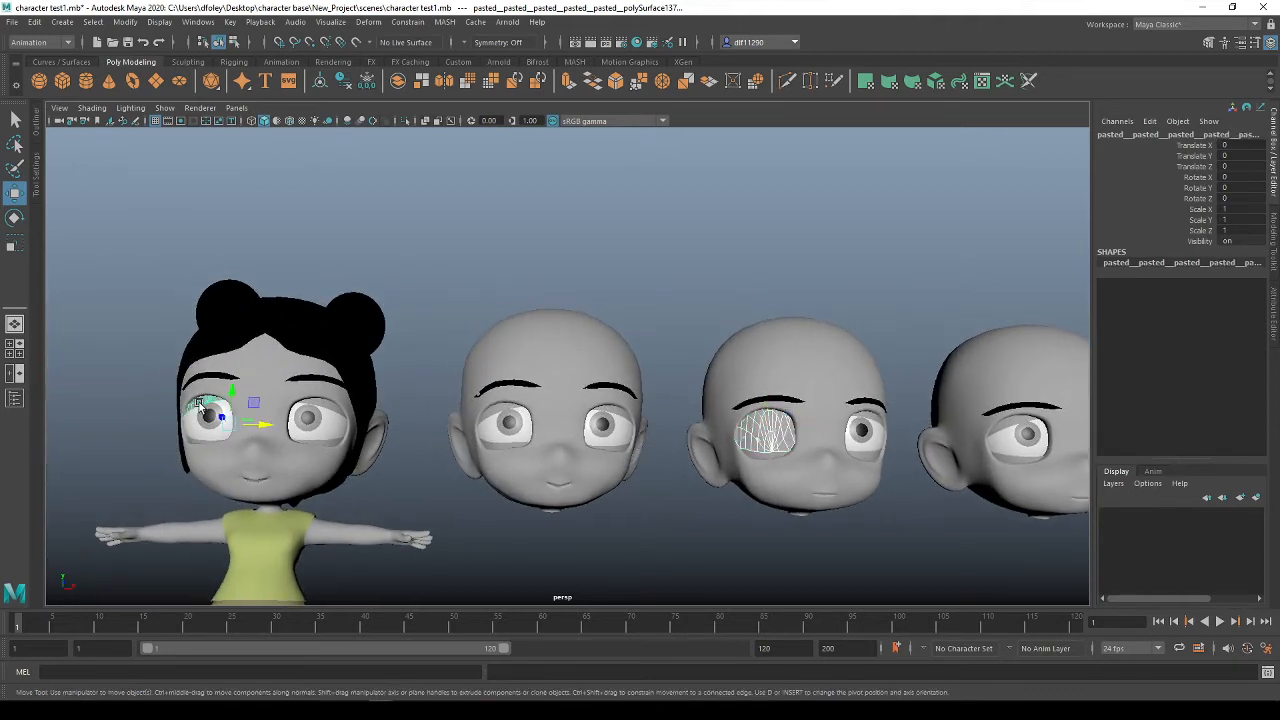
pyautogui.click(370, 22)
pyautogui.click(474, 58)
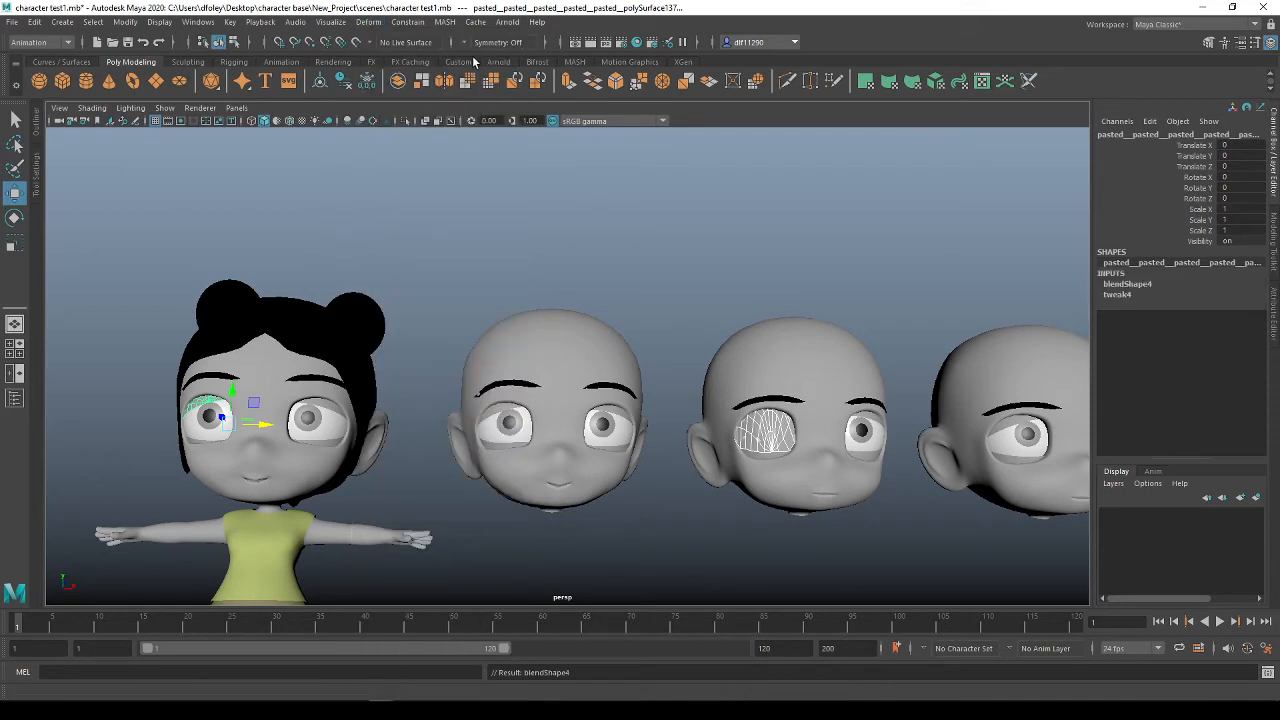
# Test the girl's eyelid blend shape at a target weight of 1, inspect the closed eye up close, and undo the weight change
pyautogui.click(1128, 284)
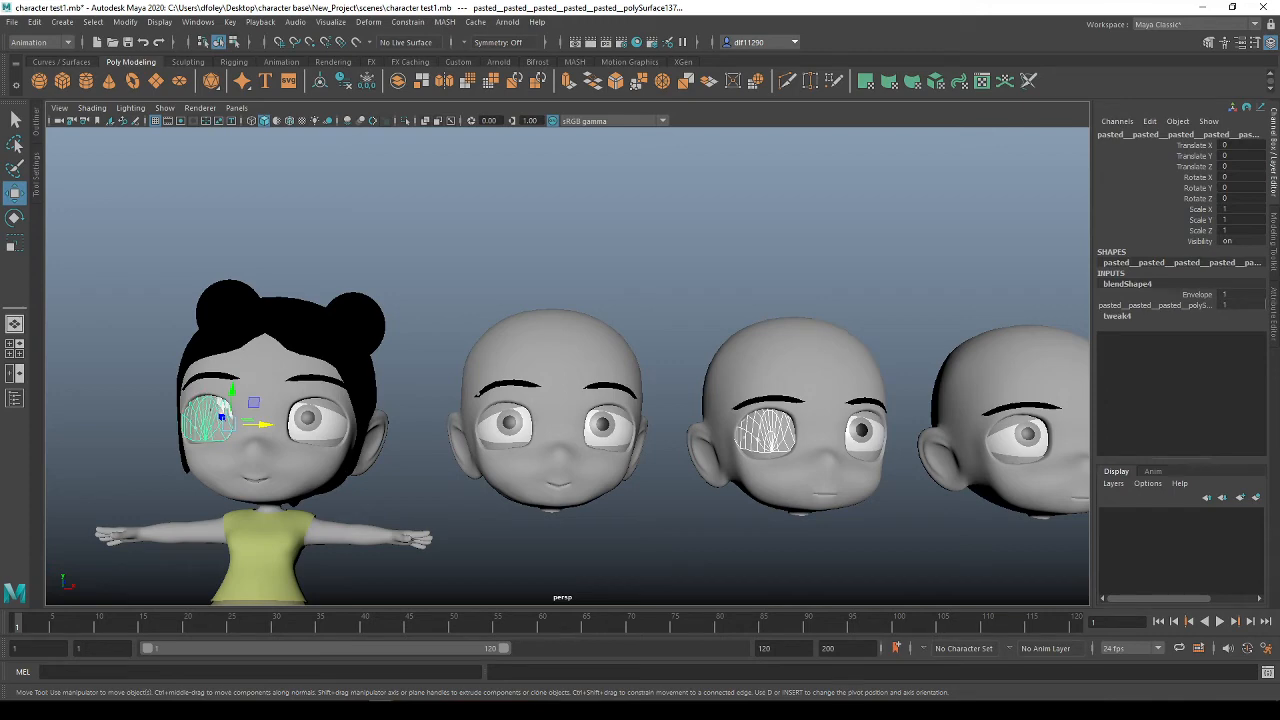
pyautogui.click(532, 293)
pyautogui.keyDown('alt'); pyautogui.moveTo(383, 366); pyautogui.dragTo(229, 382); pyautogui.keyUp('alt')
pyautogui.keyDown('alt'); pyautogui.moveTo(229, 382); pyautogui.dragTo(267, 408, button='right'); pyautogui.keyUp('alt')
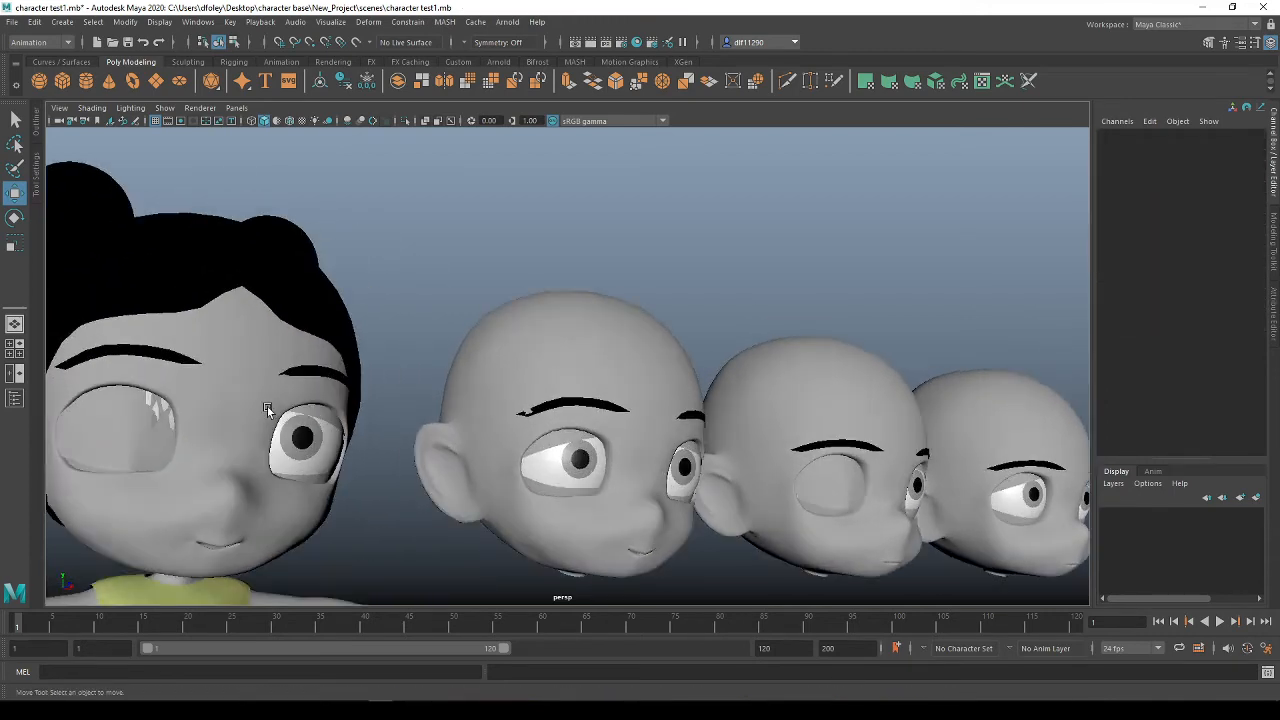
pyautogui.click(130, 445)
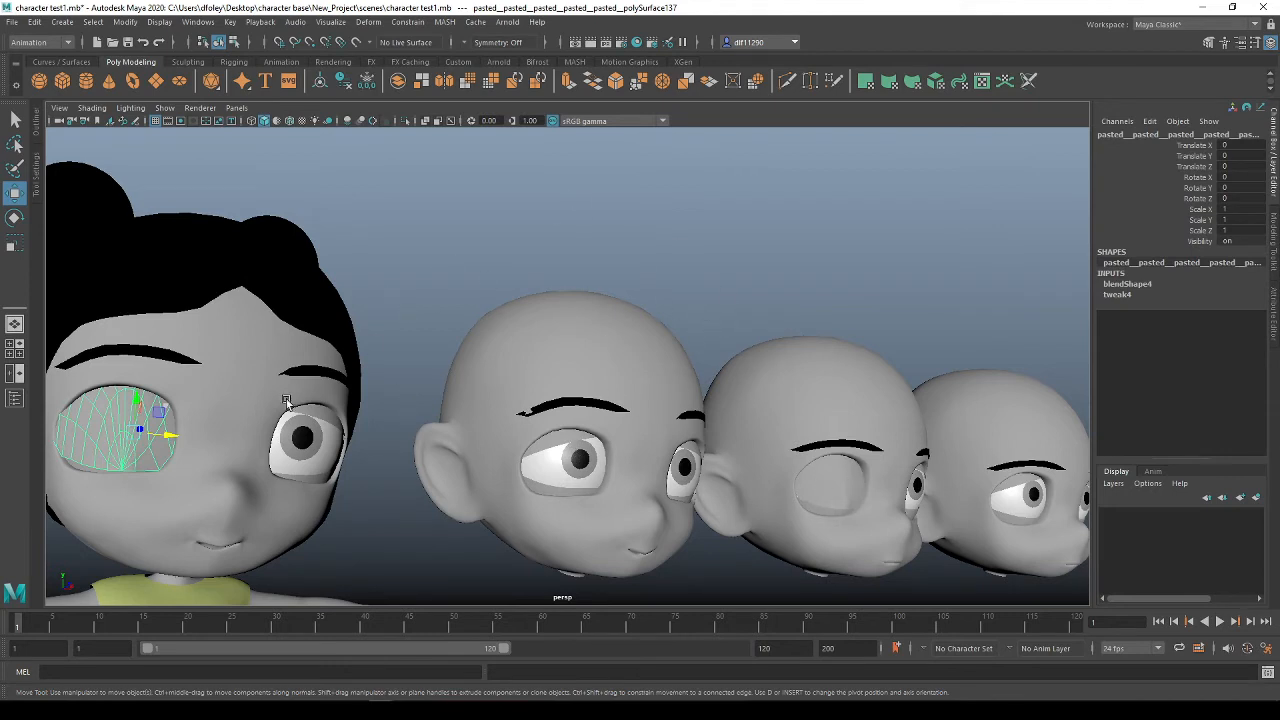
pyautogui.click(1135, 284)
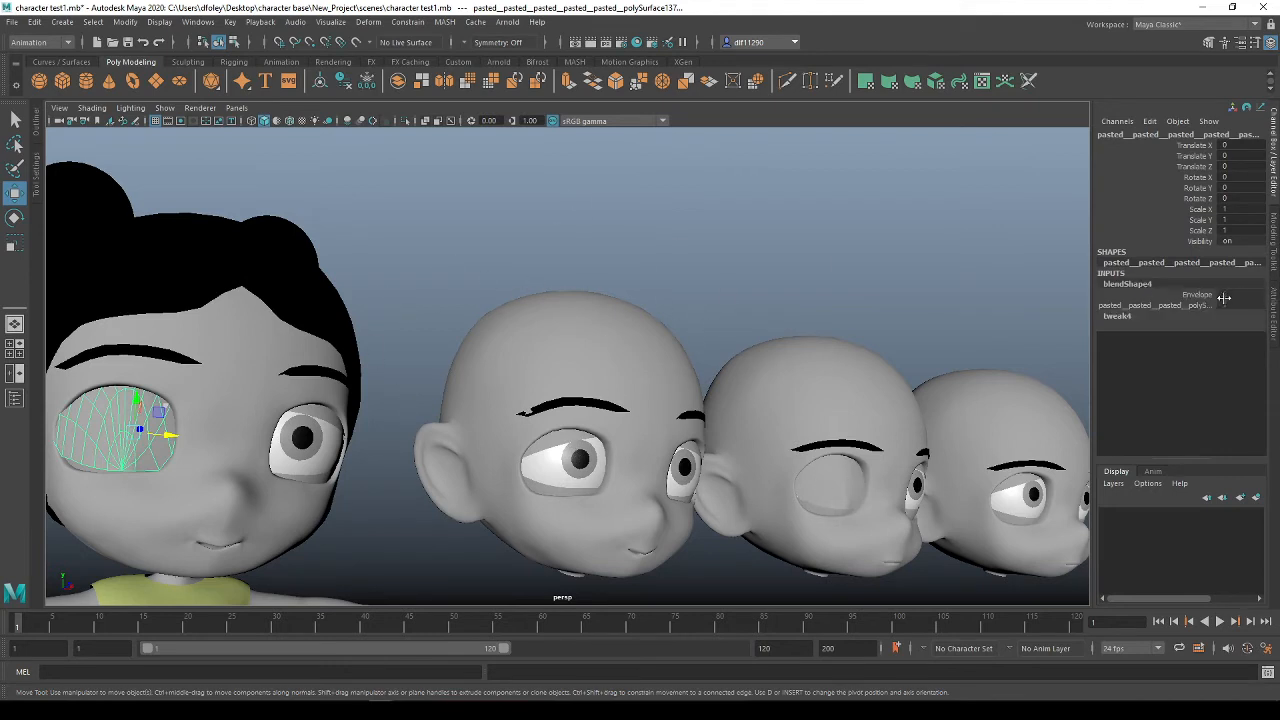
pyautogui.hotkey('ctrl', 'z')
pyautogui.click(447, 278)
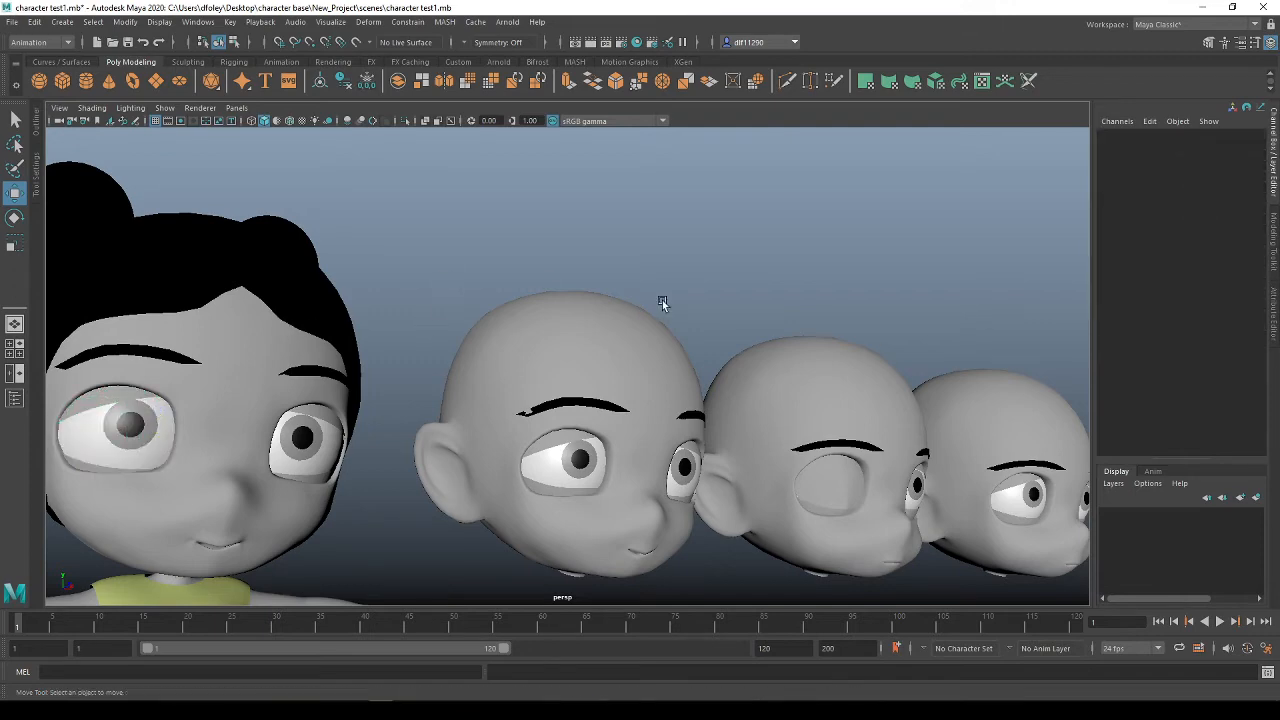
pyautogui.keyDown('alt'); pyautogui.moveTo(830, 322); pyautogui.dragTo(472, 421); pyautogui.keyUp('alt')
pyautogui.scroll(-3, 620, 460)
pyautogui.scroll(-3, 620, 460)
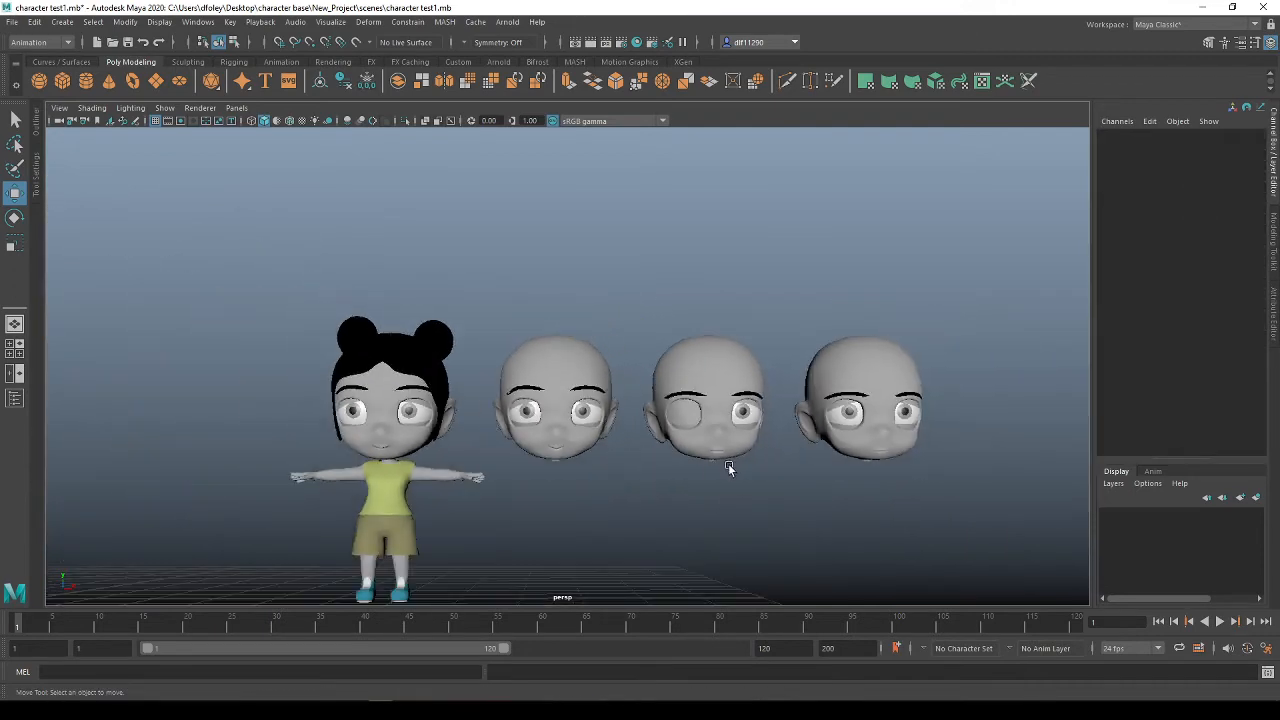
pyautogui.scroll(2, 521, 483)
pyautogui.keyDown('alt'); pyautogui.moveTo(728, 463); pyautogui.dragTo(496, 455, button='middle'); pyautogui.keyUp('alt')
pyautogui.scroll(-3, 519, 486)
pyautogui.scroll(4, 519, 484)
pyautogui.scroll(-3, 518, 479)
pyautogui.scroll(1, 511, 474)
pyautogui.keyDown('alt'); pyautogui.moveTo(678, 404); pyautogui.dragTo(738, 397, button='middle'); pyautogui.keyUp('alt')
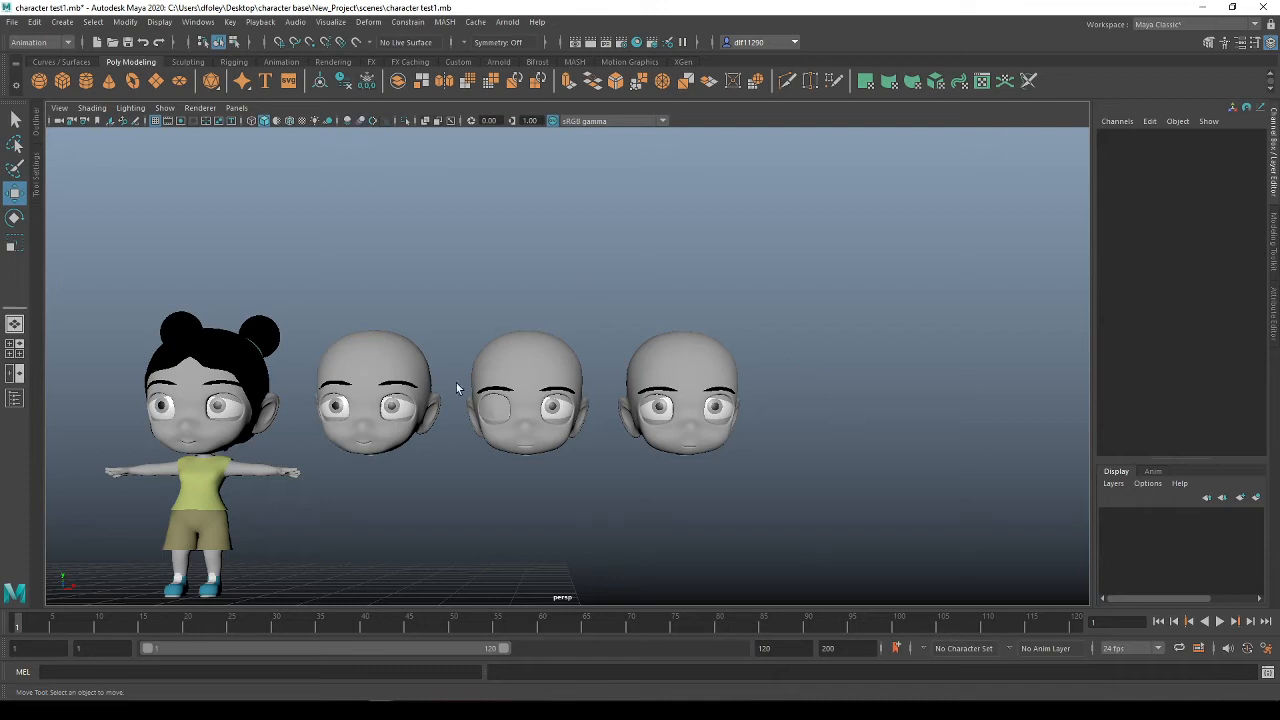
pyautogui.scroll(2, 646, 447)
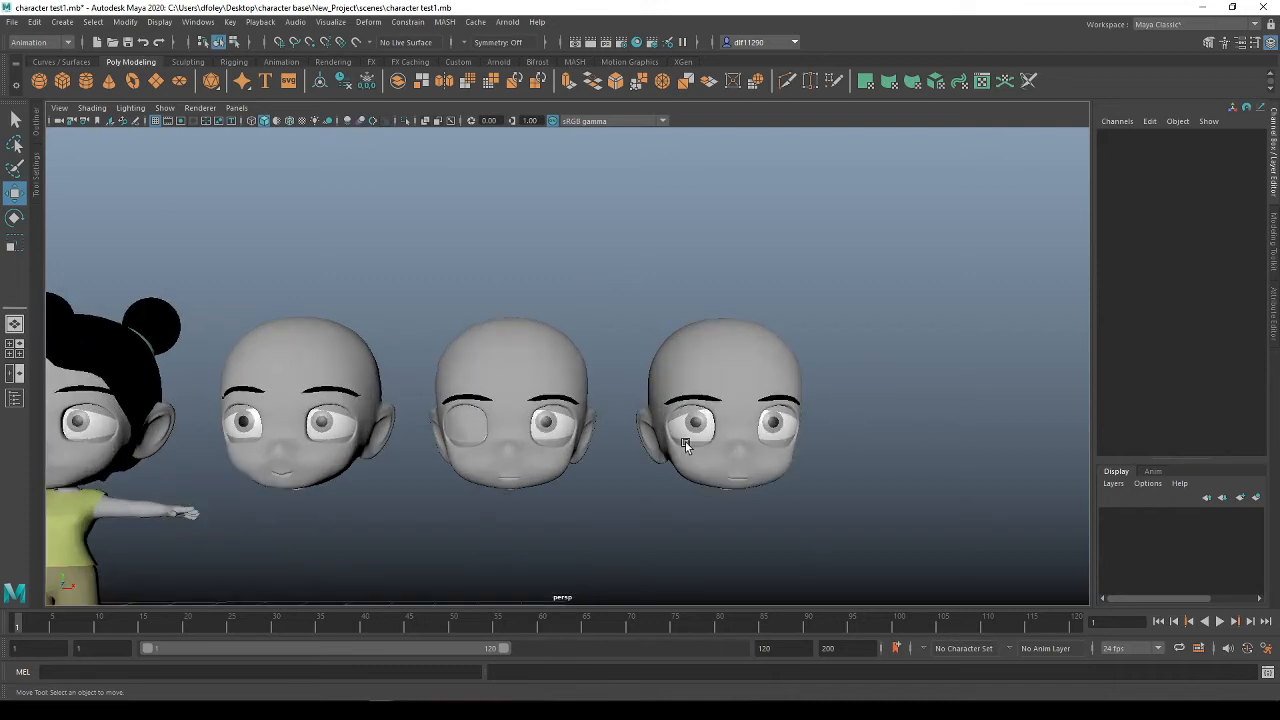
pyautogui.keyDown('alt'); pyautogui.moveTo(813, 439); pyautogui.dragTo(913, 412, button='middle'); pyautogui.keyUp('alt')
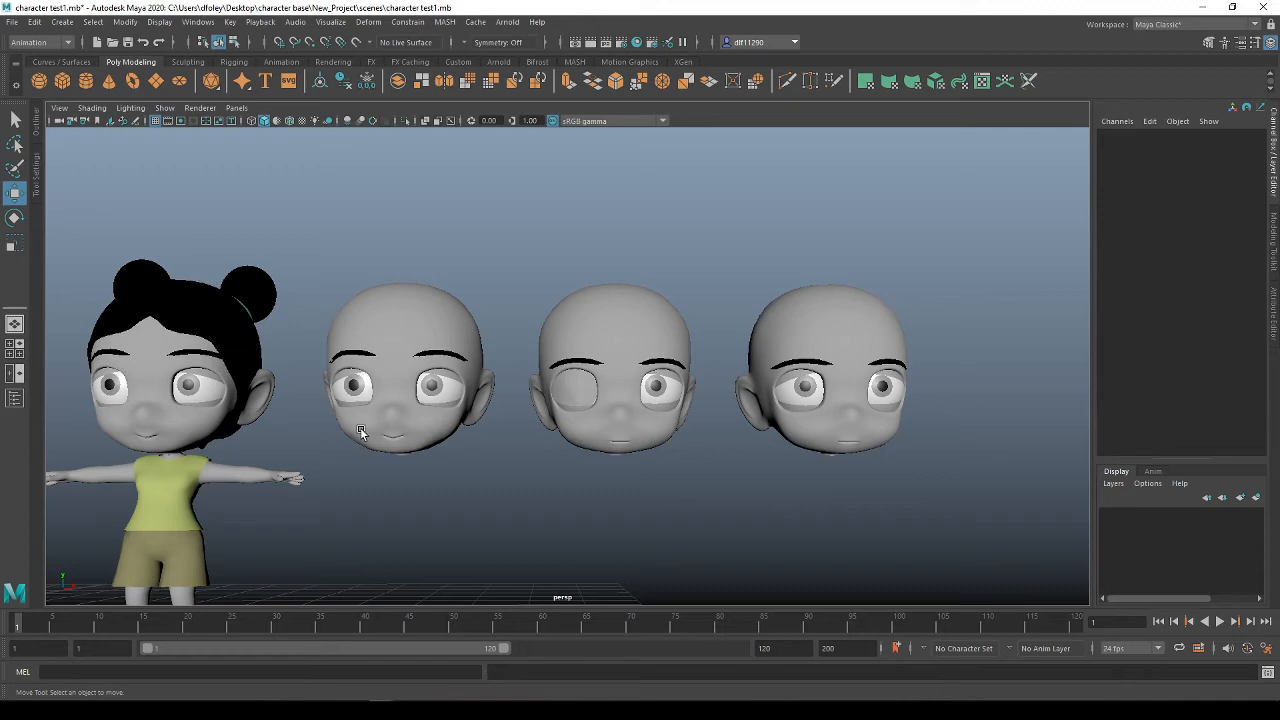
pyautogui.keyDown('alt'); pyautogui.moveTo(452, 516); pyautogui.dragTo(334, 452, button='middle'); pyautogui.keyUp('alt')
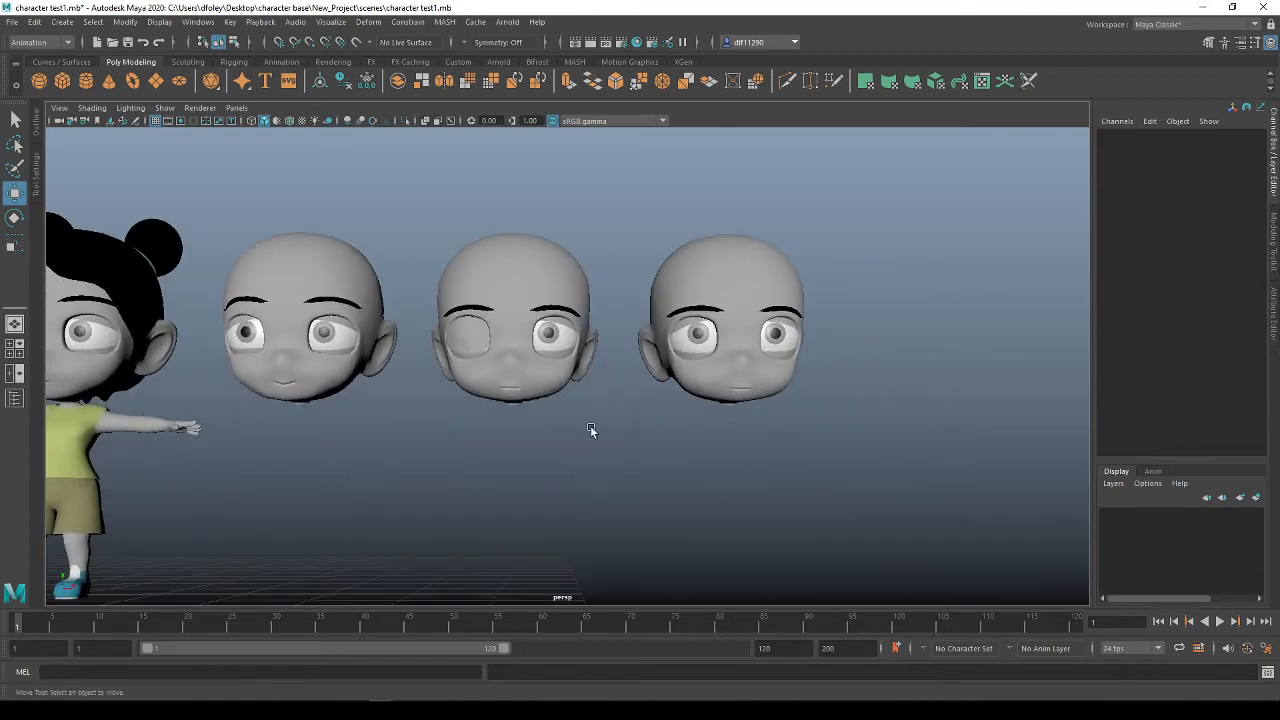
# On the third head copy, lower both mouth corner vertices with soft selection to bend the mouth into a frown
pyautogui.keyDown('alt'); pyautogui.moveTo(752, 331); pyautogui.dragTo(596, 341, button='middle'); pyautogui.keyUp('alt')
pyautogui.scroll(5, 594, 350)
pyautogui.click(596, 355)
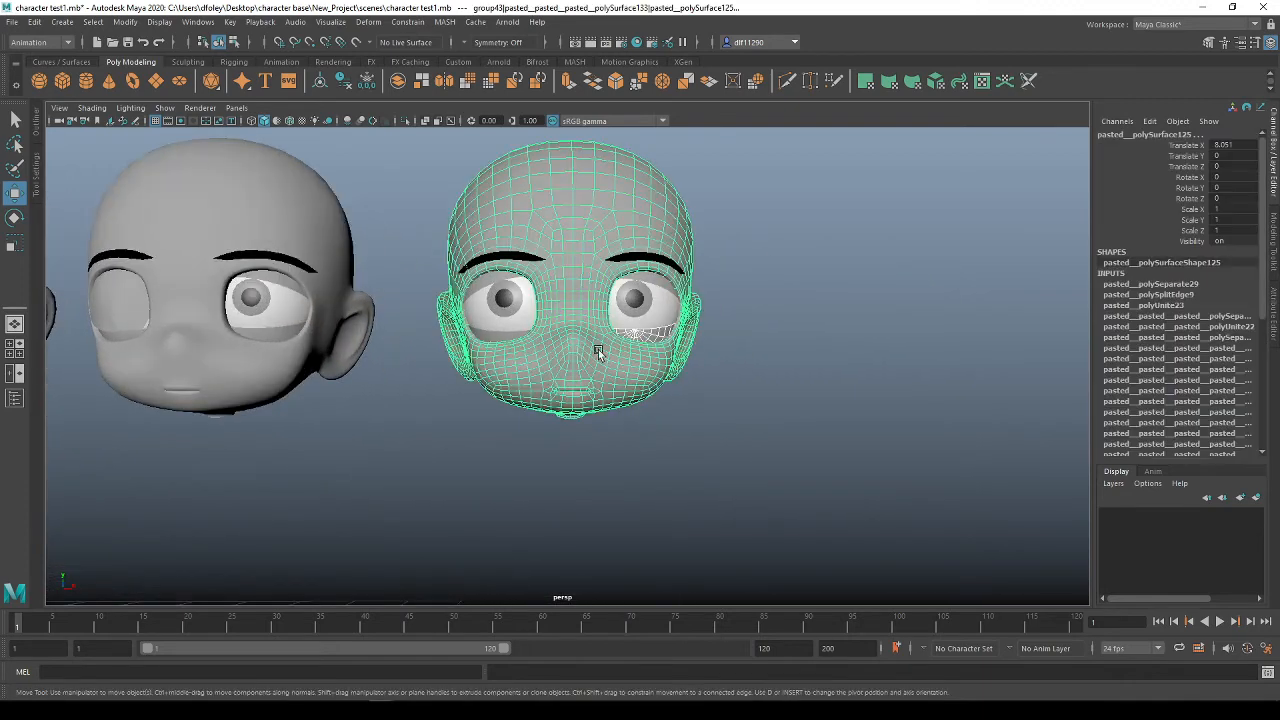
pyautogui.scroll(3, 620, 370)
pyautogui.scroll(3, 644, 389)
pyautogui.moveTo(572, 350); pyautogui.dragTo(505, 345, button='right')
pyautogui.click(537, 424)
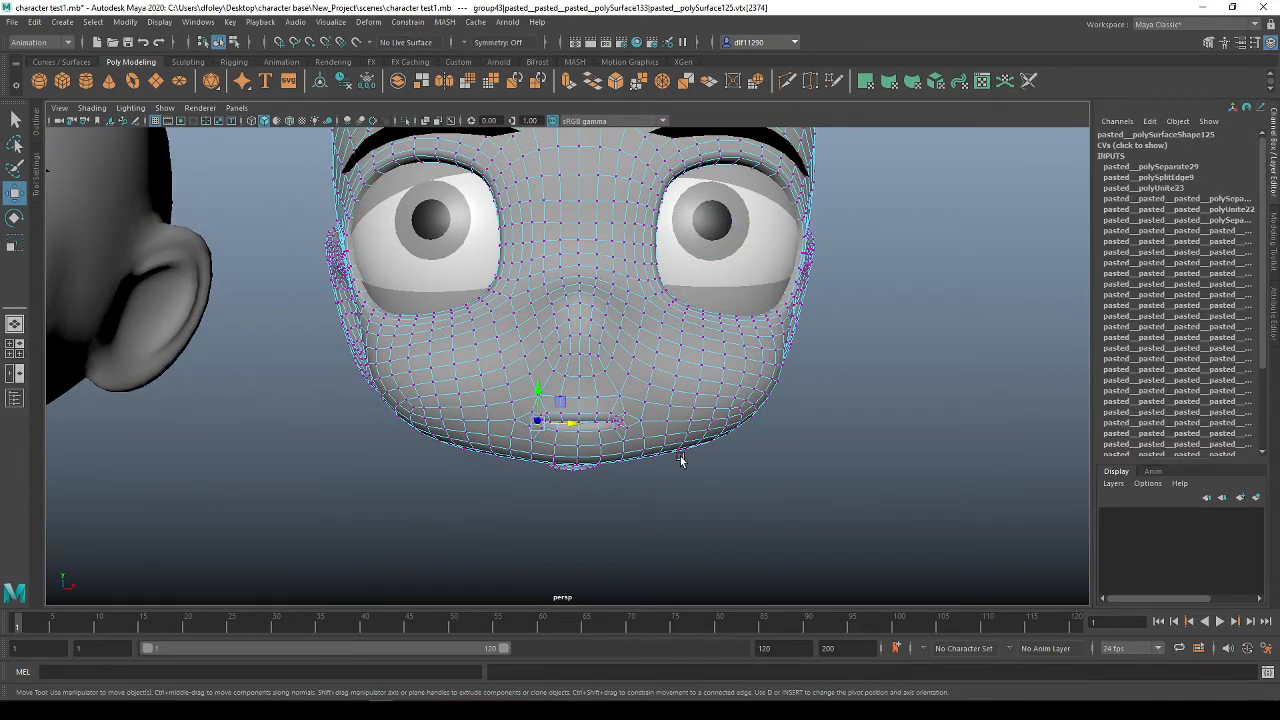
pyautogui.press('b')
pyautogui.keyDown('shift'); pyautogui.click(625, 422); pyautogui.keyUp('shift')
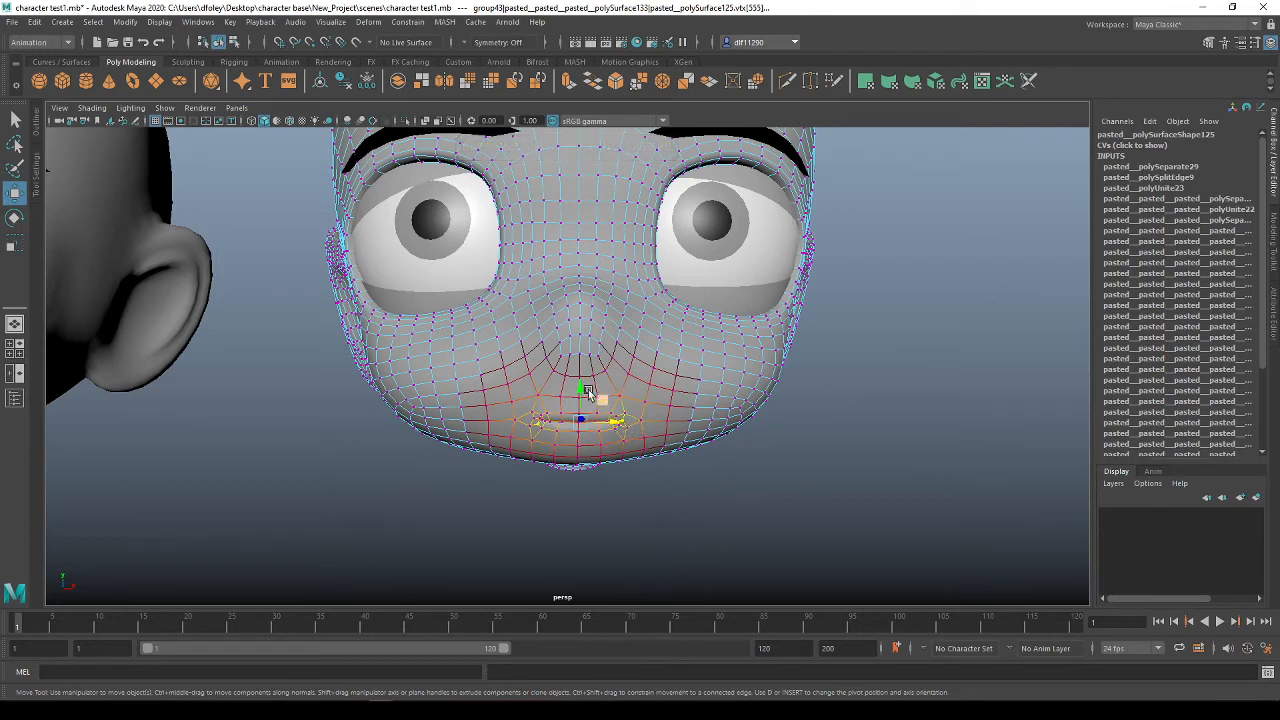
pyautogui.moveTo(588, 393); pyautogui.dragTo(585, 411)
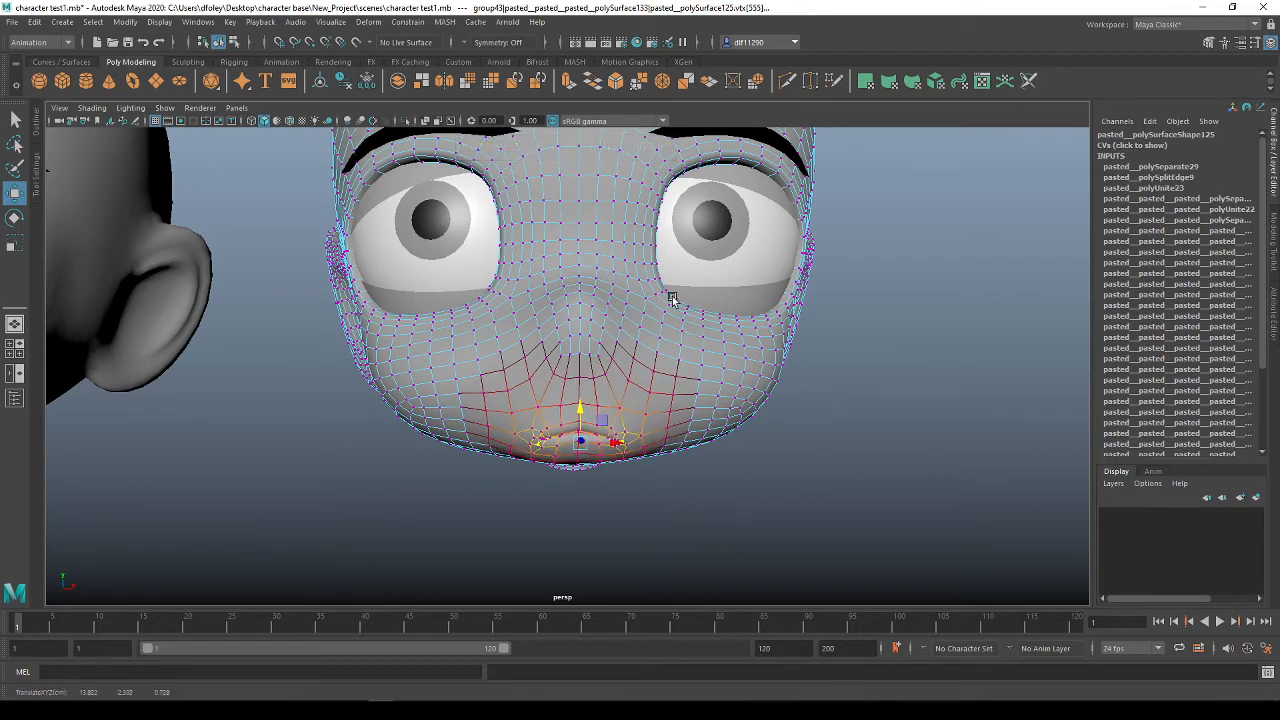
# Raise the face mesh along the lower edge of the viewer-right eye opening with soft selection
pyautogui.click(676, 297)
pyautogui.keyDown('shift'); pyautogui.click(771, 317); pyautogui.keyUp('shift')
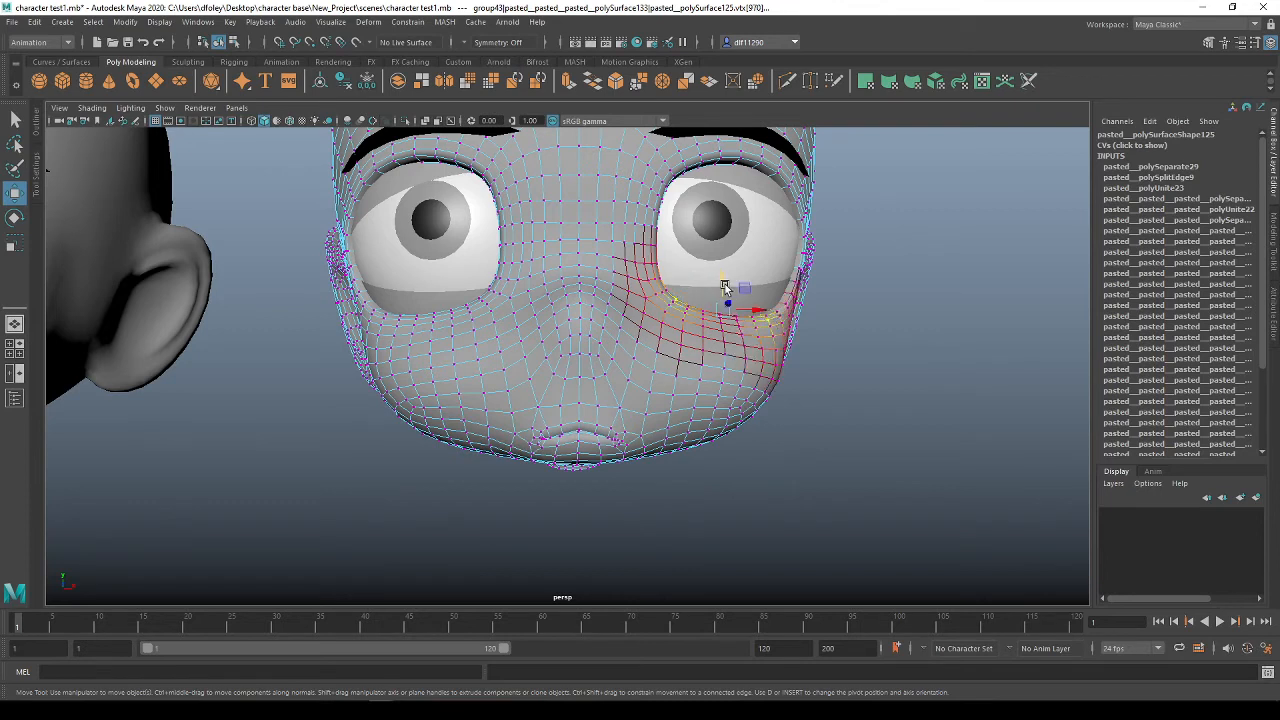
pyautogui.moveTo(725, 286); pyautogui.dragTo(723, 278)
pyautogui.click(725, 318)
# Raise the face mesh along the lower edge of the viewer-left eye opening to match, and check it from the side
pyautogui.click(483, 298)
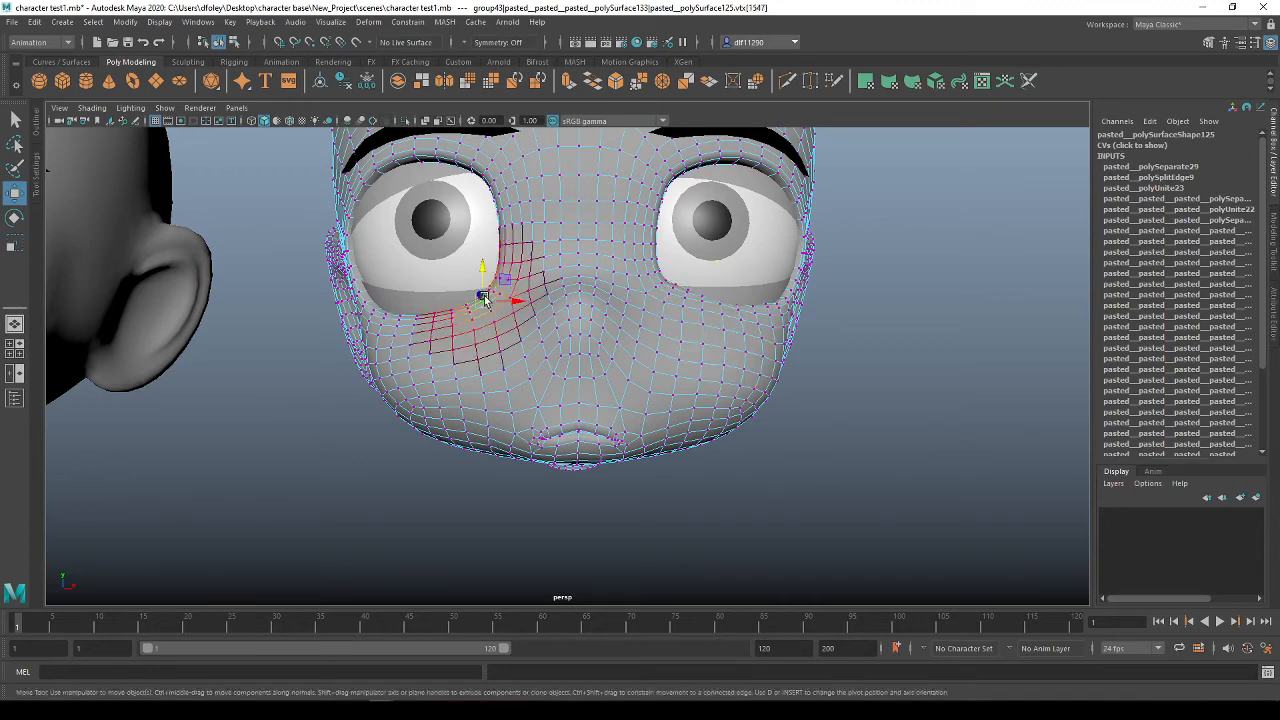
pyautogui.keyDown('shift'); pyautogui.doubleClick(384, 315); pyautogui.keyUp('shift')
pyautogui.moveTo(437, 279); pyautogui.dragTo(442, 264)
pyautogui.keyDown('alt'); pyautogui.moveTo(577, 358); pyautogui.dragTo(740, 380); pyautogui.keyUp('alt')
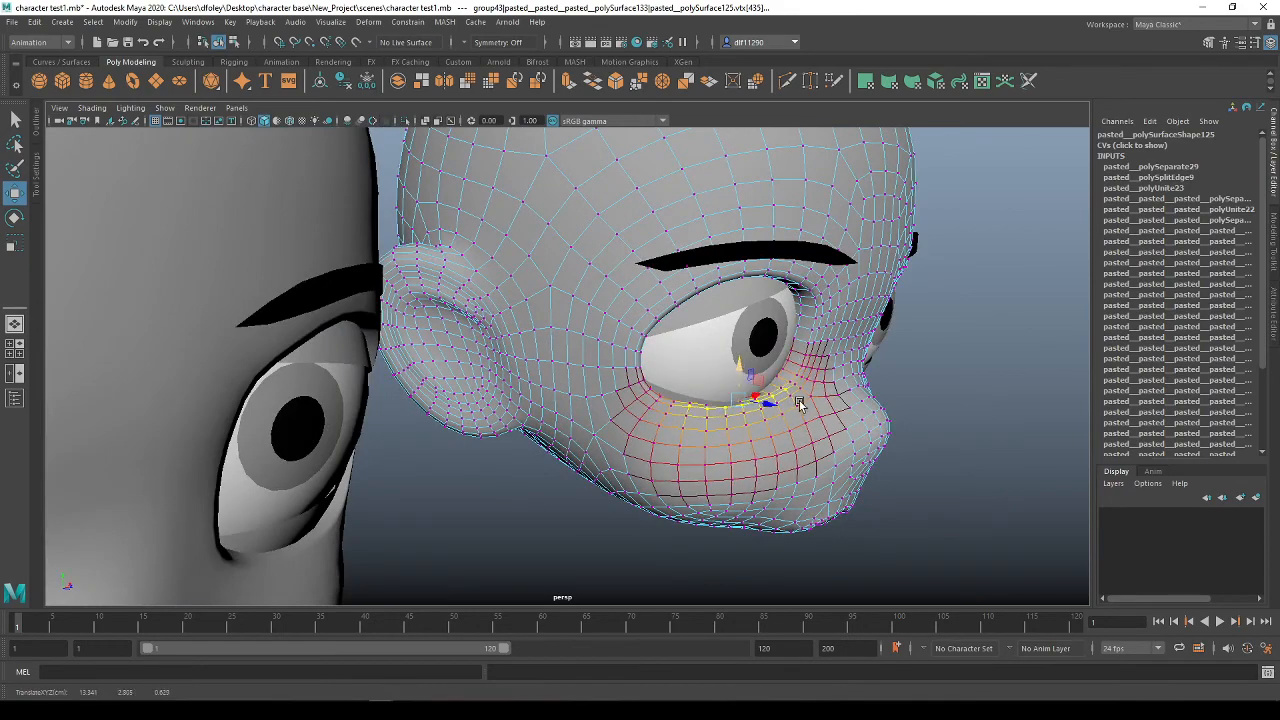
# Reselect the border vertices under the viewer-right eye and refine their height to even out the raised cheek
pyautogui.keyDown('alt'); pyautogui.moveTo(780, 395); pyautogui.dragTo(703, 387); pyautogui.keyUp('alt')
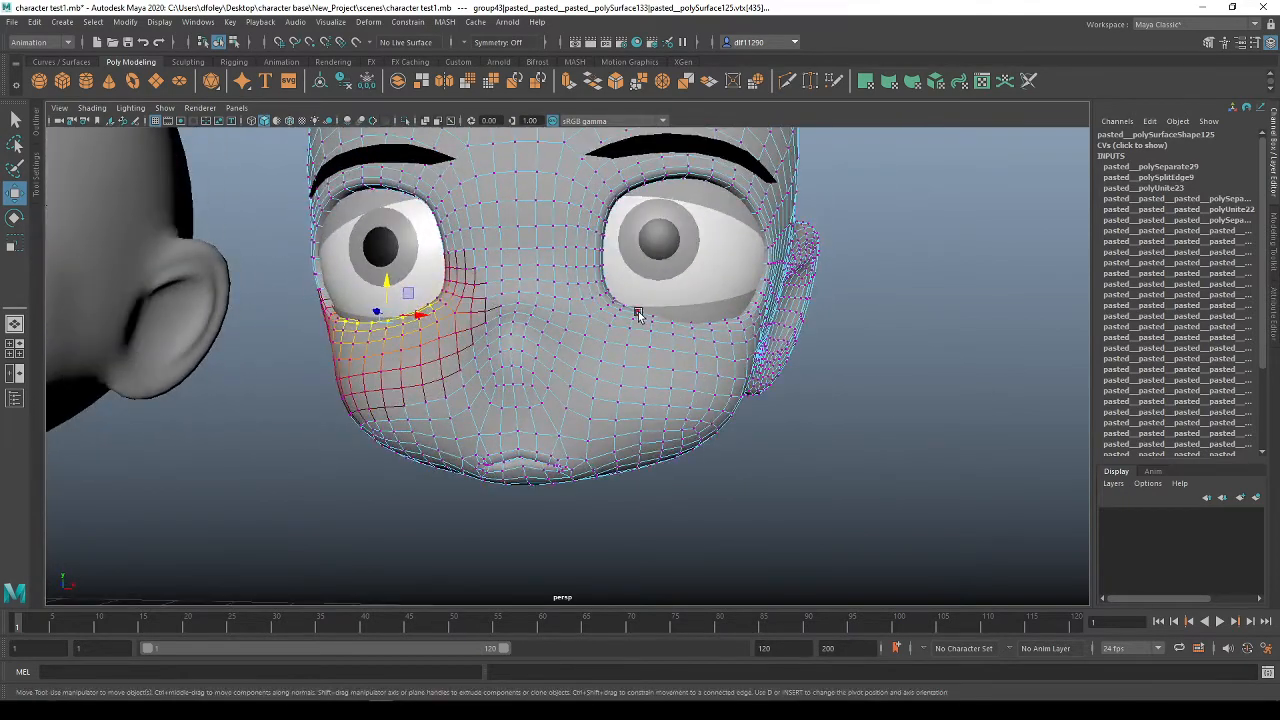
pyautogui.click(730, 345)
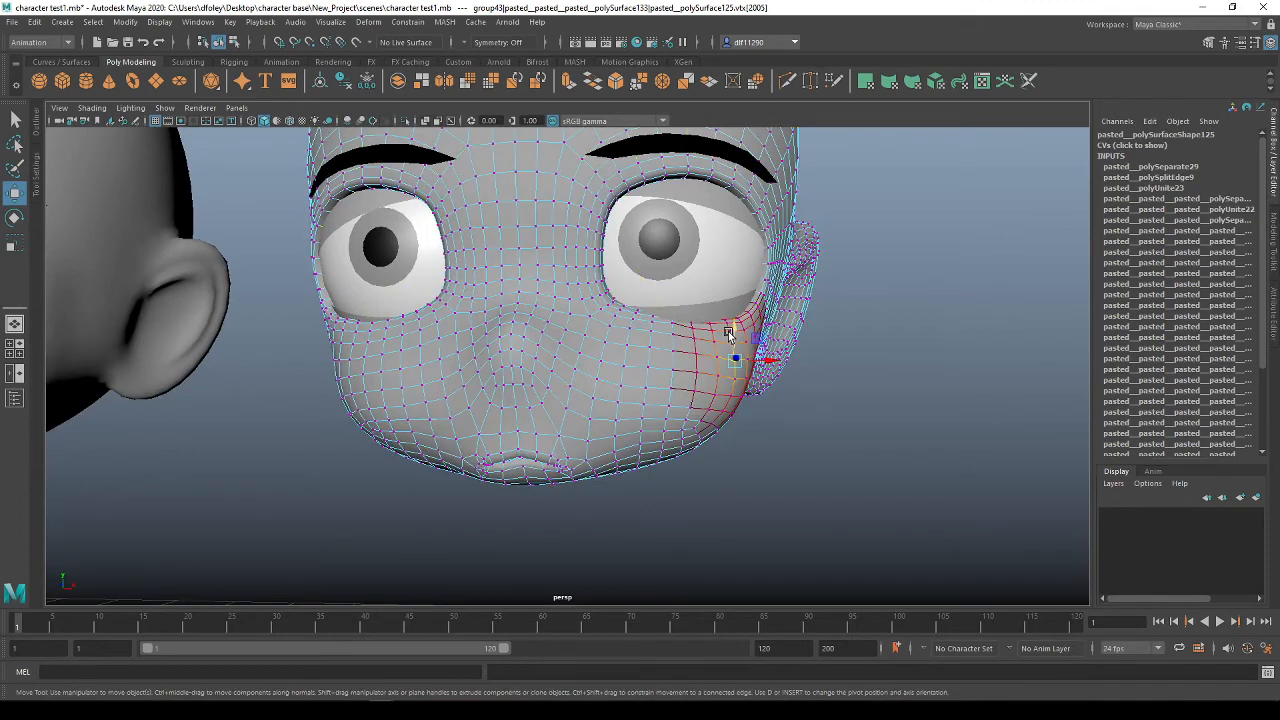
pyautogui.click(727, 321)
pyautogui.keyDown('shift'); pyautogui.click(628, 315); pyautogui.keyUp('shift')
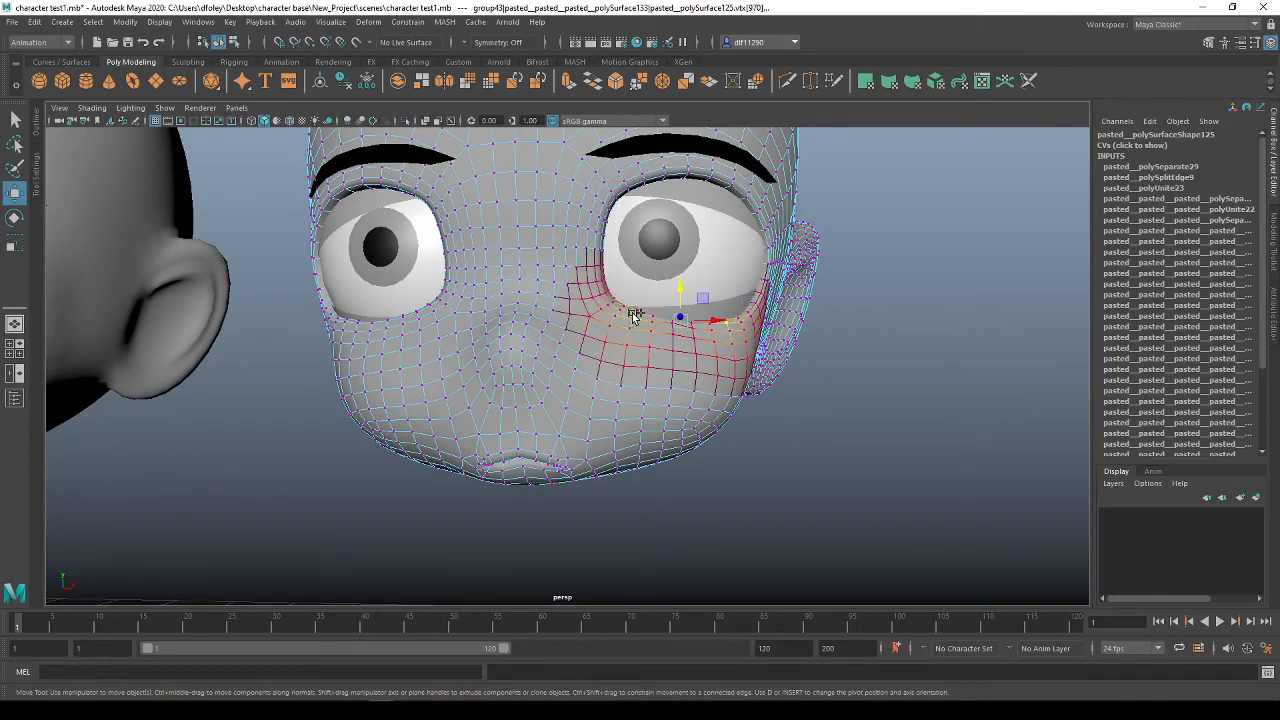
pyautogui.keyDown('shift'); pyautogui.click(643, 316); pyautogui.keyUp('shift')
pyautogui.moveTo(660, 326); pyautogui.dragTo(587, 444)
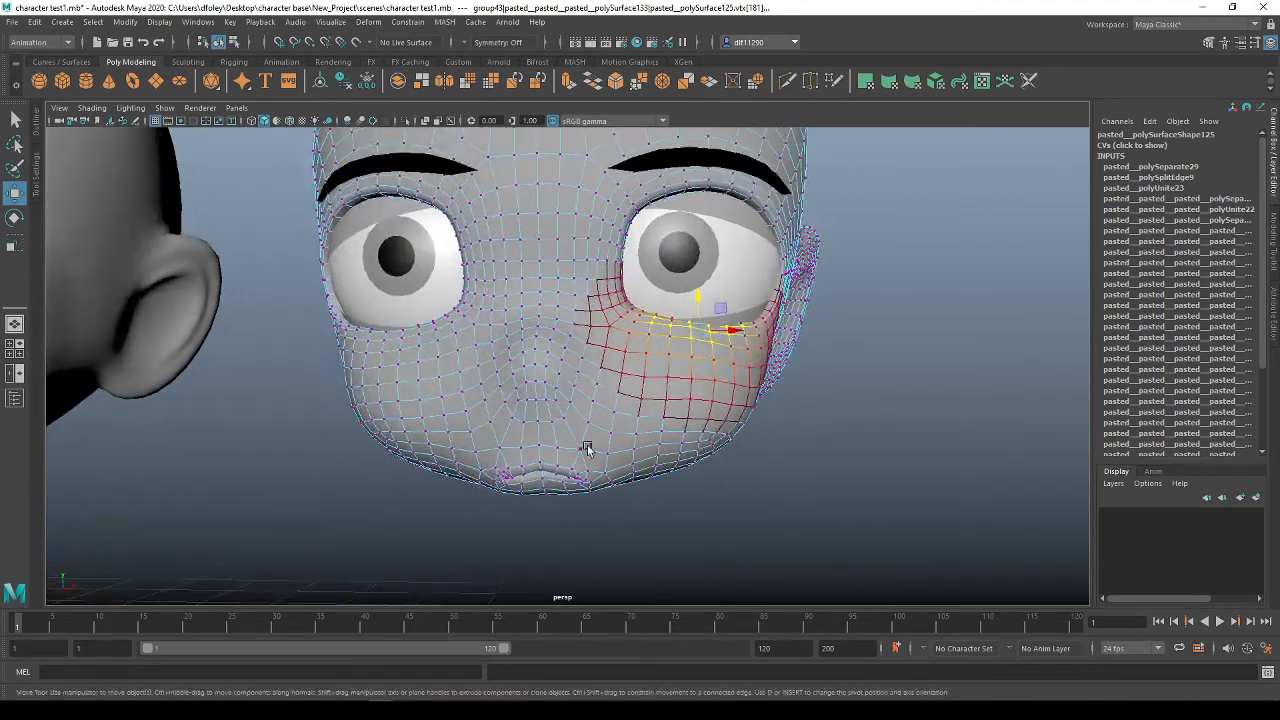
# Lower the vertices around the nose base slightly with soft selection on the third head copy, and leave vertex editing
pyautogui.click(567, 415)
pyautogui.keyDown('shift'); pyautogui.click(552, 422); pyautogui.keyUp('shift')
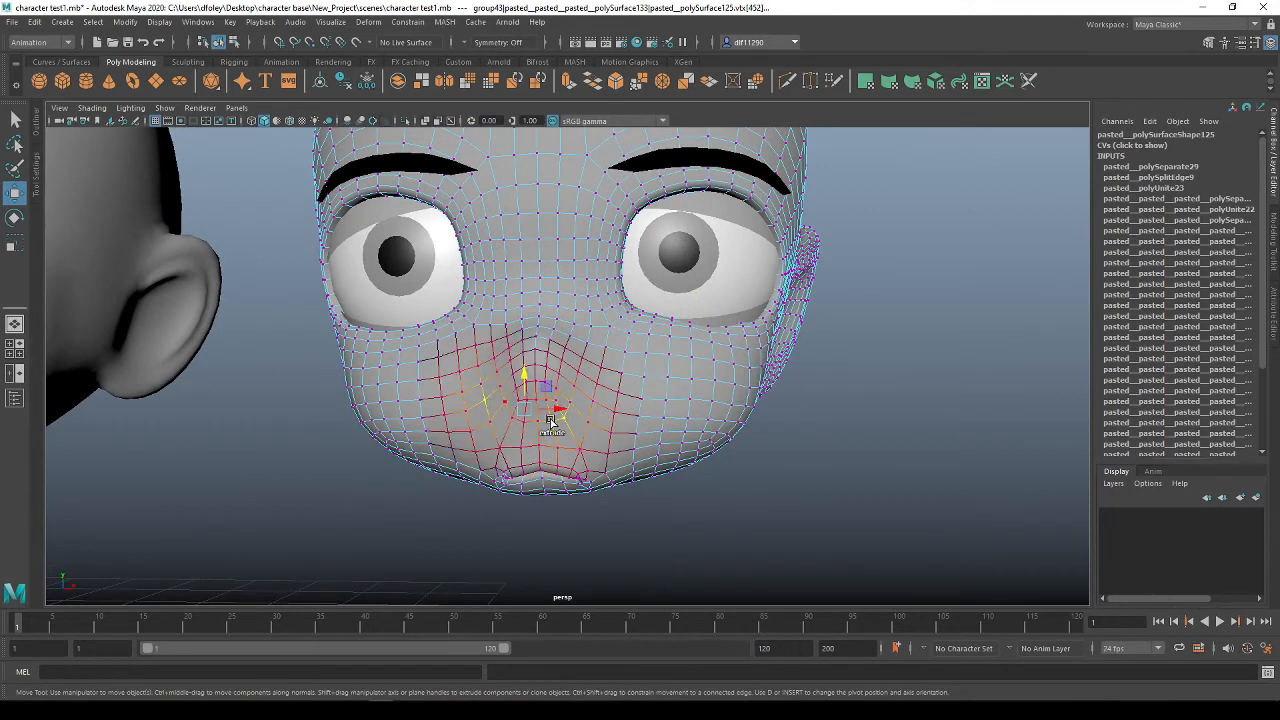
pyautogui.keyDown('shift'); pyautogui.click(601, 414); pyautogui.keyUp('shift')
pyautogui.keyDown('shift'); pyautogui.click(541, 368); pyautogui.keyUp('shift')
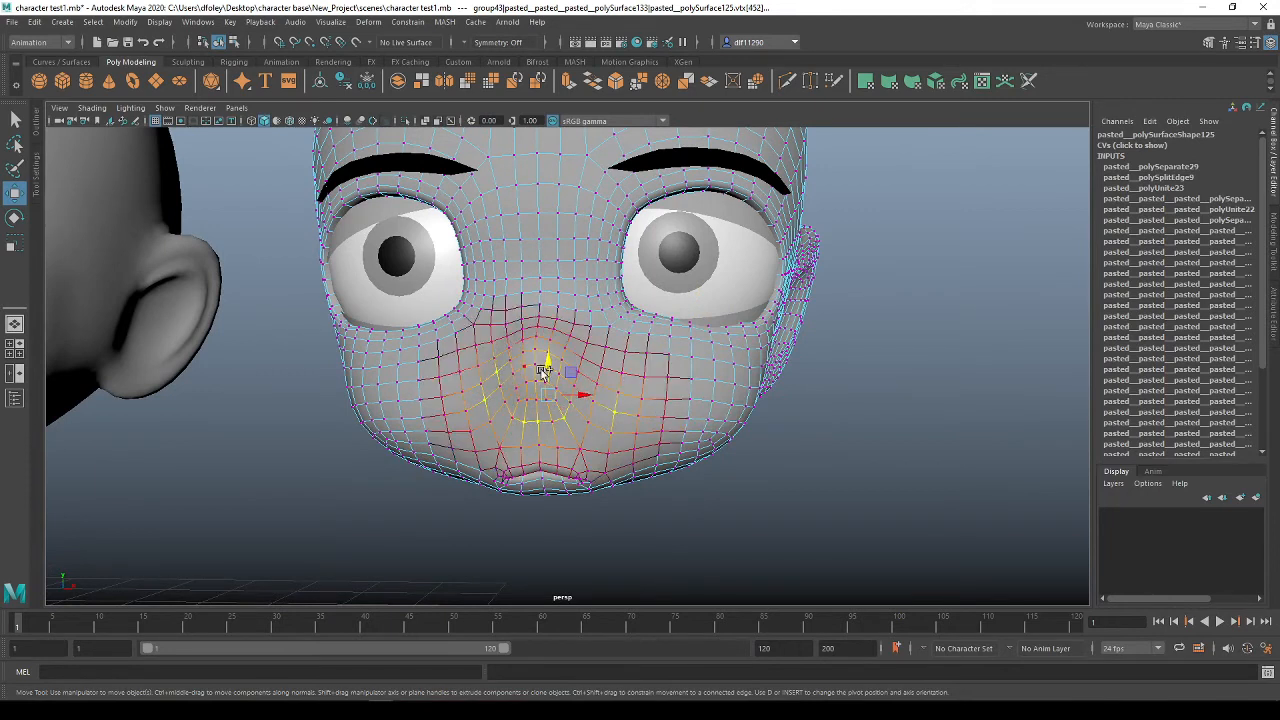
pyautogui.moveTo(547, 368); pyautogui.dragTo(547, 374)
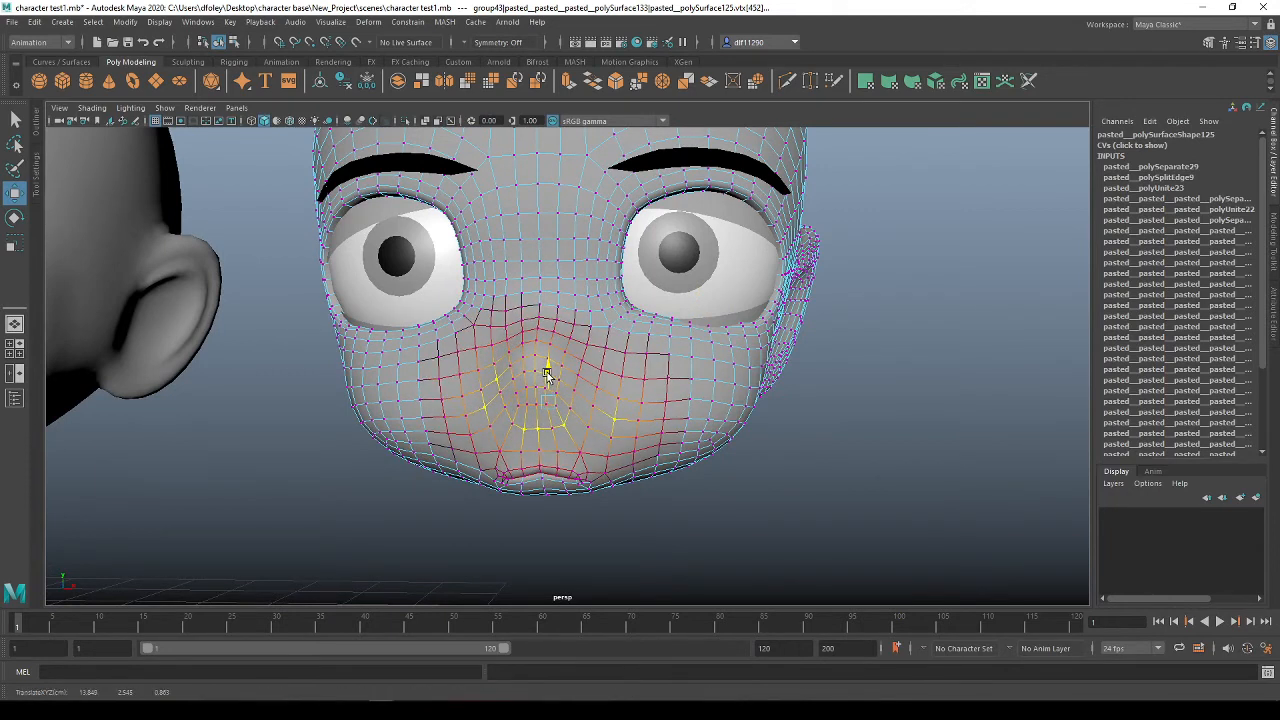
pyautogui.click(545, 482)
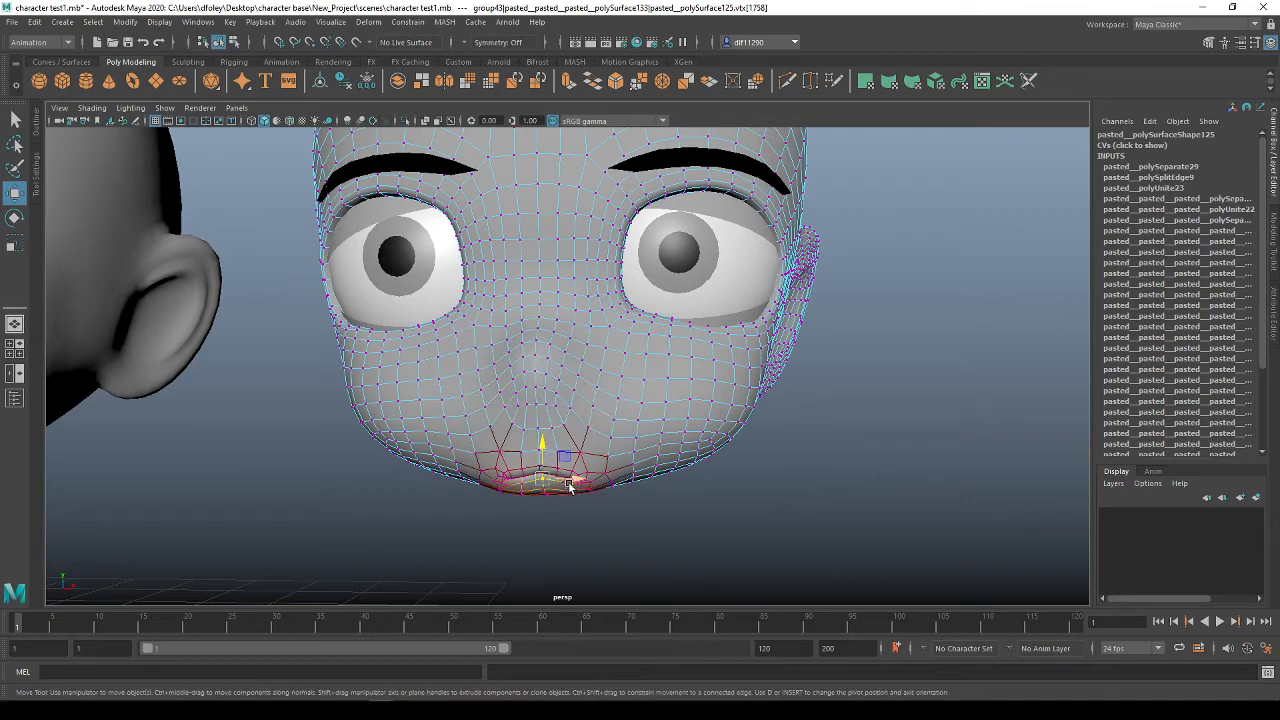
pyautogui.moveTo(608, 338); pyautogui.dragTo(678, 322, button='right')
pyautogui.click(718, 452)
pyautogui.scroll(-3, 717, 449)
pyautogui.keyDown('alt'); pyautogui.moveTo(717, 449); pyautogui.dragTo(813, 436); pyautogui.keyUp('alt')
pyautogui.scroll(-3, 700, 408)
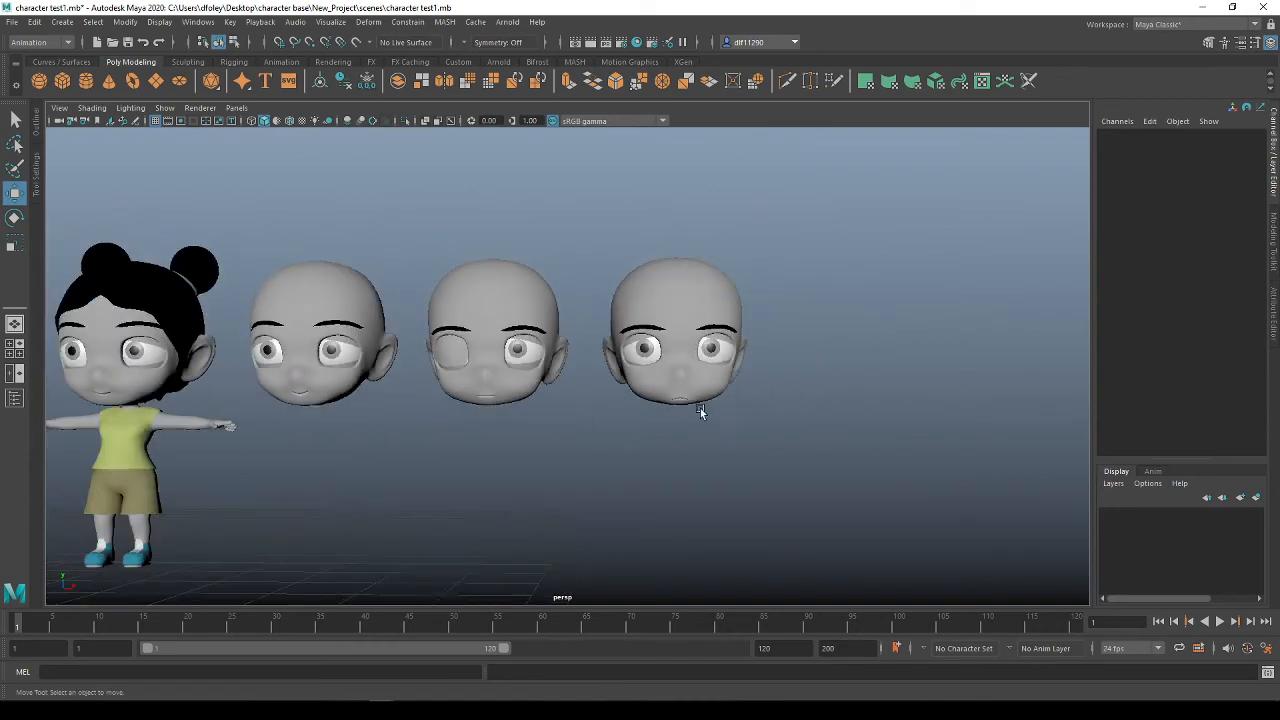
# Add the frowning third head copy as a new target to the existing blend shape on the girl's face
pyautogui.moveTo(669, 340); pyautogui.dragTo(711, 323, button='right')
pyautogui.click(674, 372)
pyautogui.keyDown('alt'); pyautogui.moveTo(536, 392); pyautogui.dragTo(681, 402, button='middle'); pyautogui.keyUp('alt')
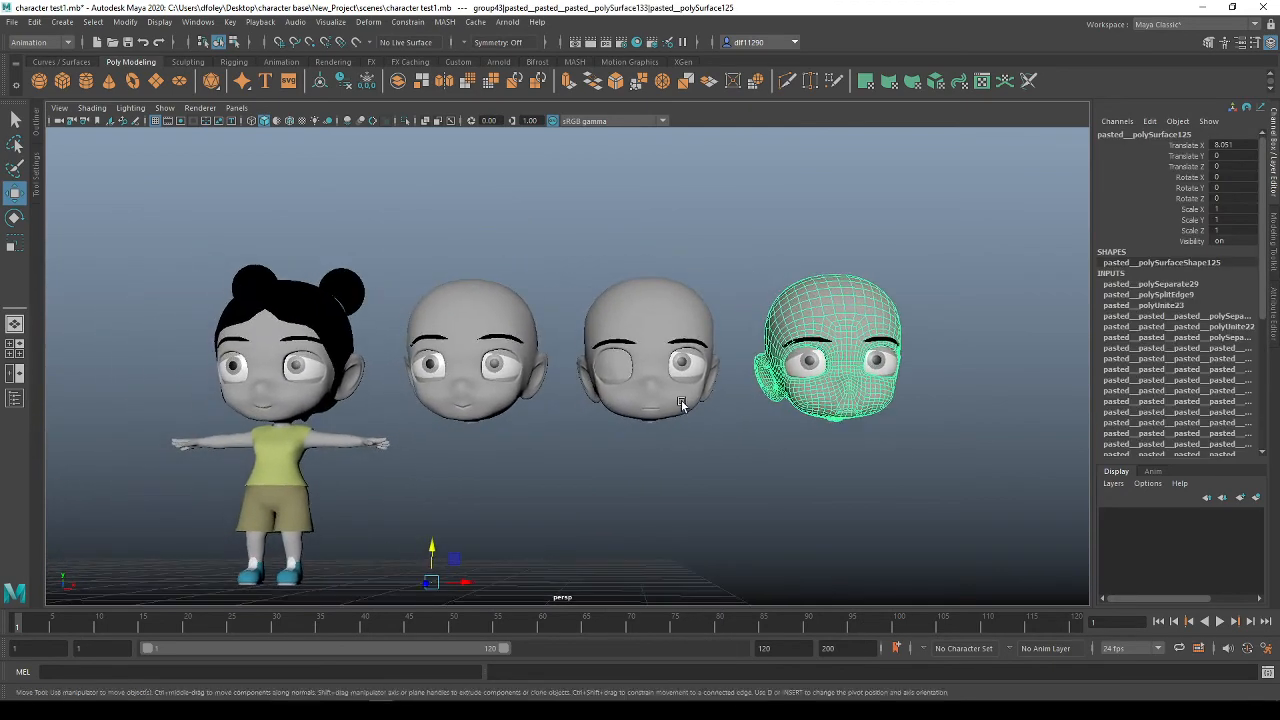
pyautogui.scroll(-2, 758, 411)
pyautogui.keyDown('shift'); pyautogui.click(320, 398); pyautogui.keyUp('shift')
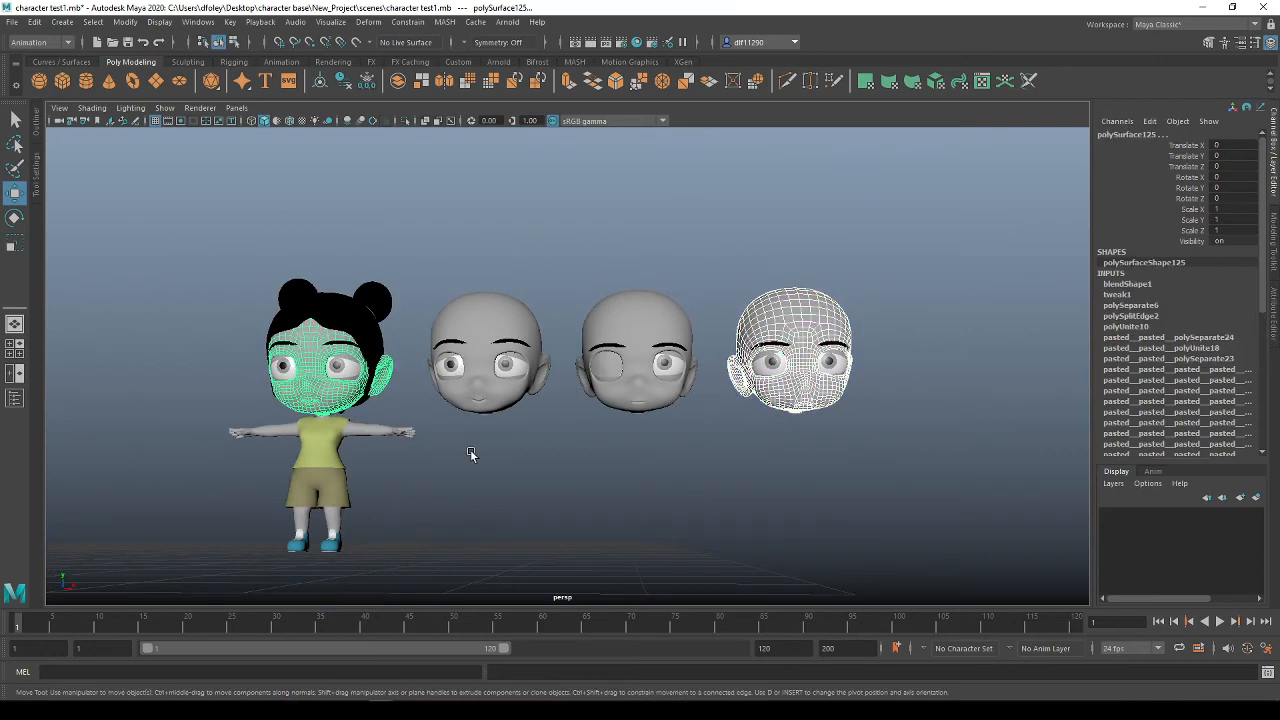
pyautogui.click(369, 22)
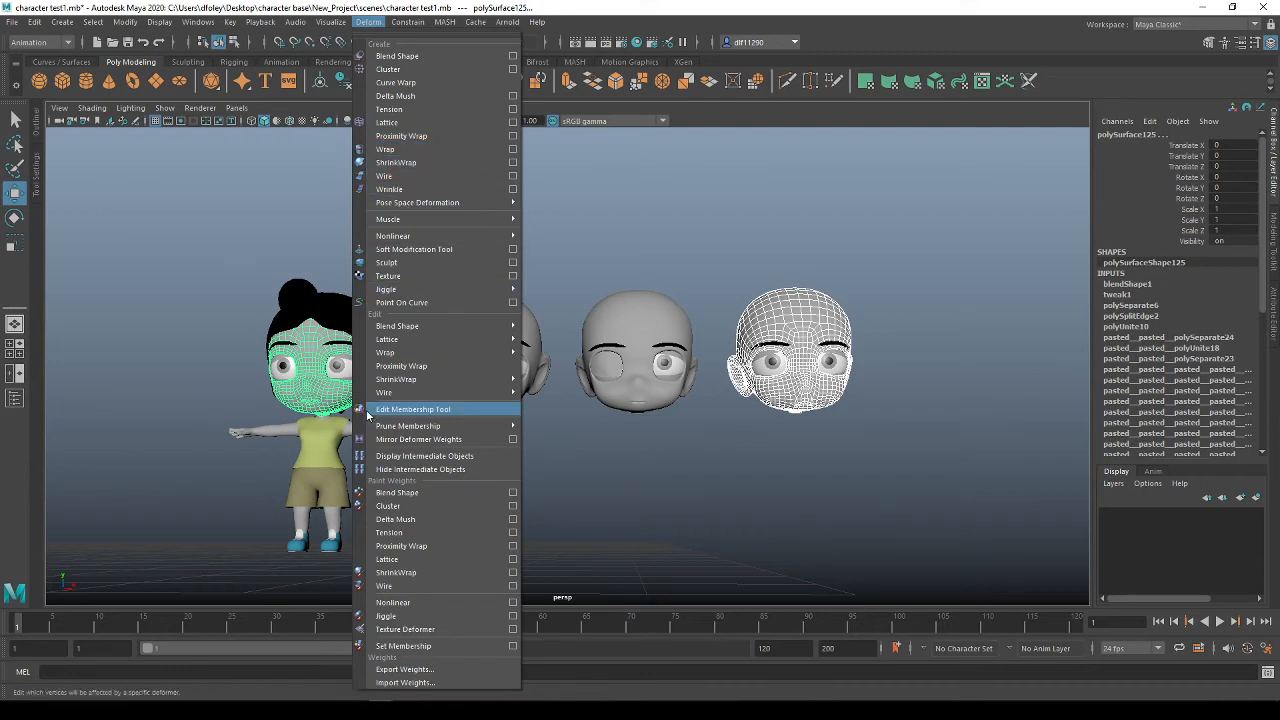
pyautogui.moveTo(466, 326)
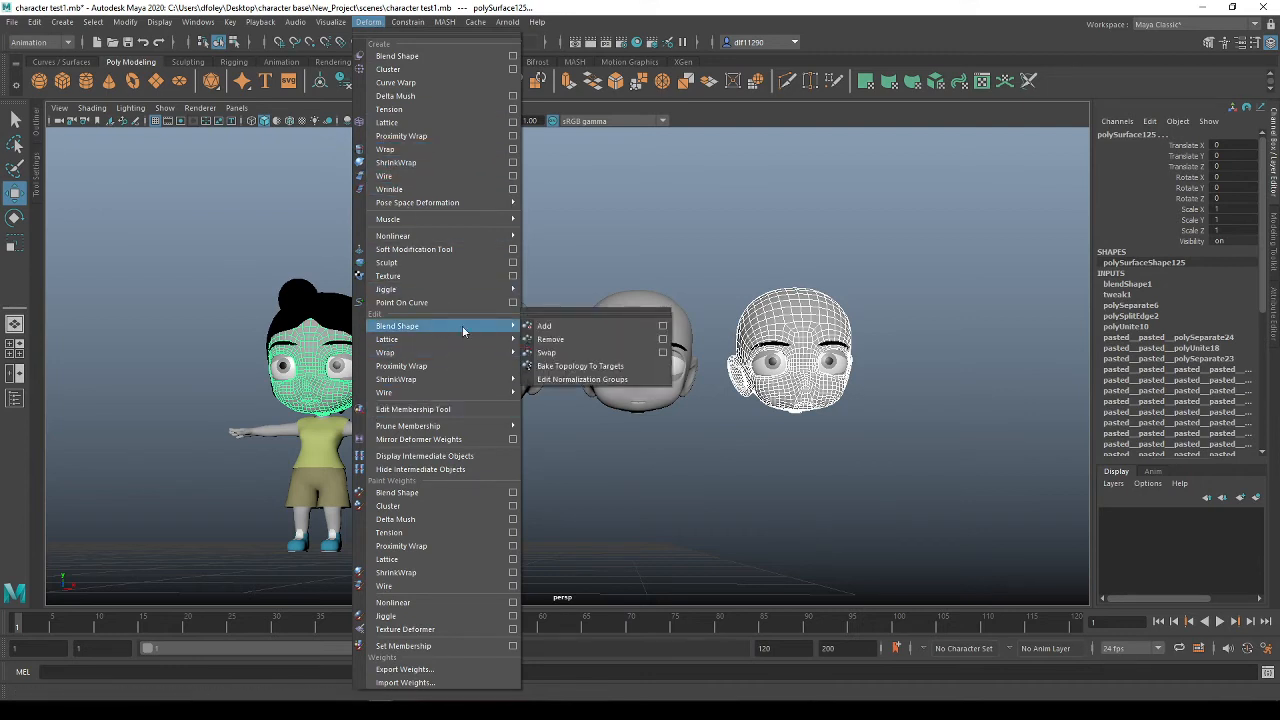
pyautogui.click(543, 328)
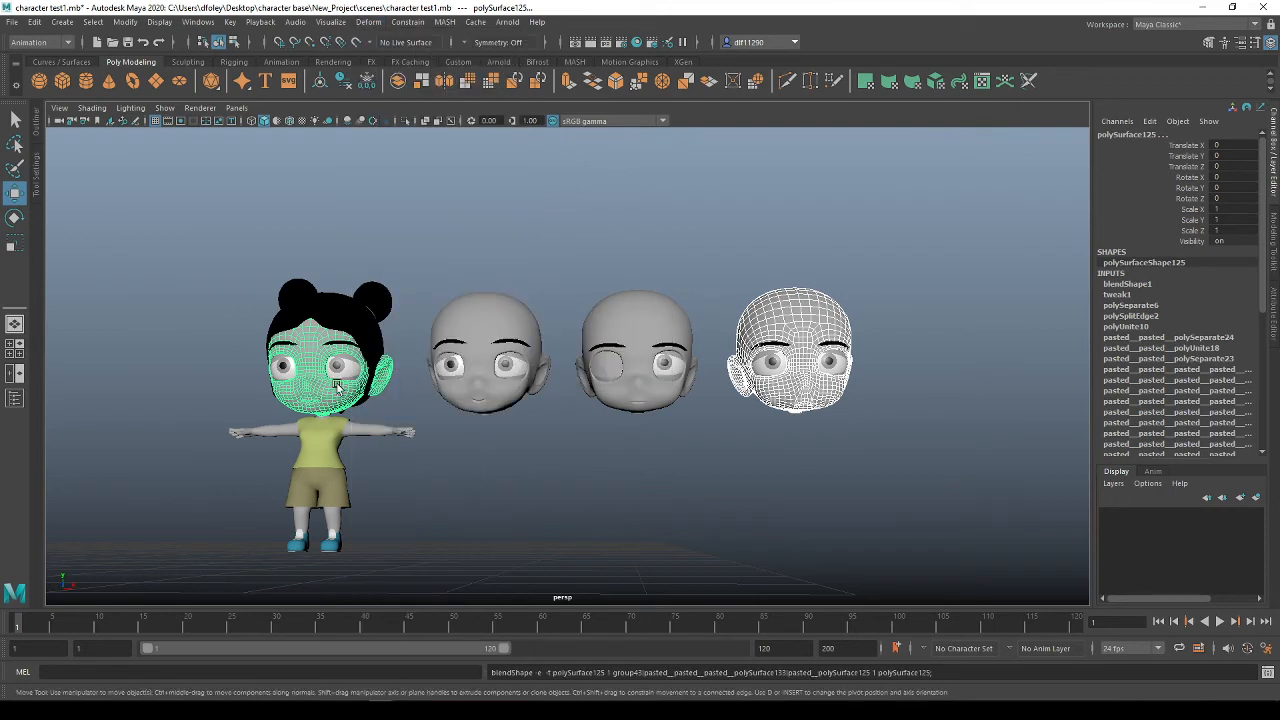
# Open the blendShape1 weights of the girl's face and set the pasted__polySurface125 target to 0
pyautogui.click(328, 350)
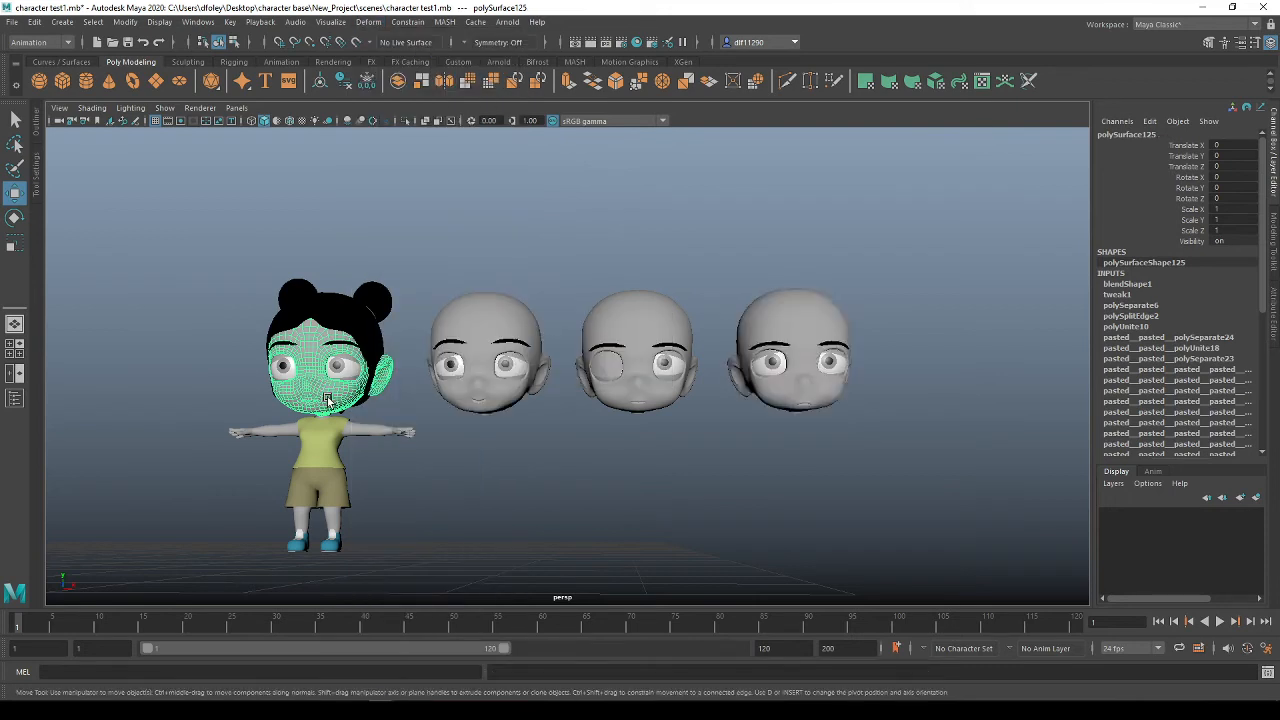
pyautogui.click(1155, 285)
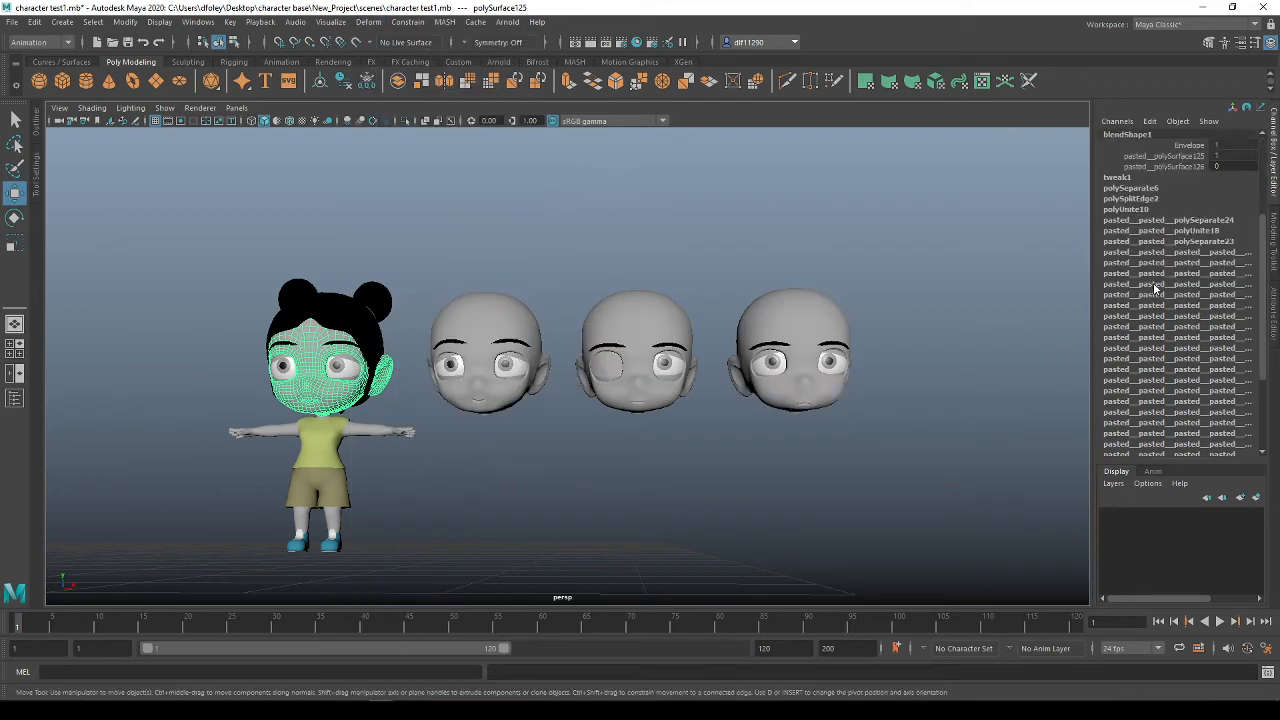
pyautogui.click(1226, 156)
pyautogui.write('0')
pyautogui.press('Return')
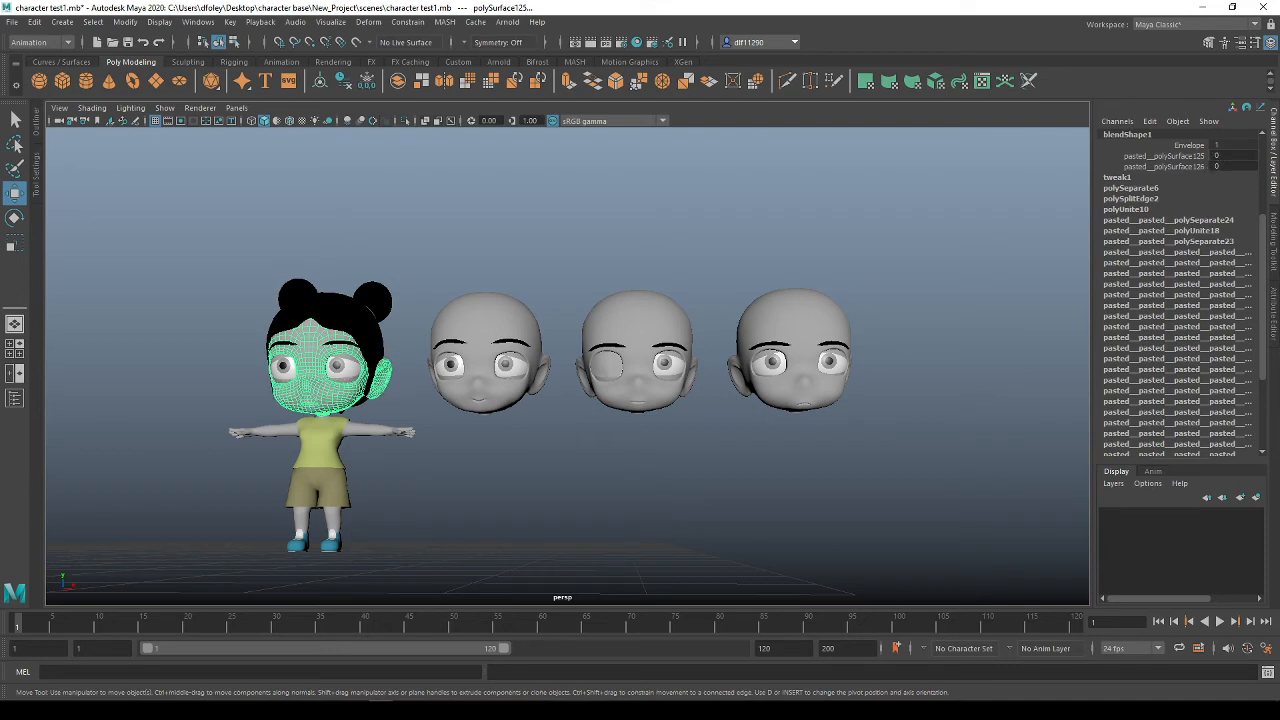
# Try the pasted__polySurface126 target at weight 1 on the girl's face, and return it to 0
pyautogui.moveTo(1226, 166); pyautogui.dragTo(1278, 166)
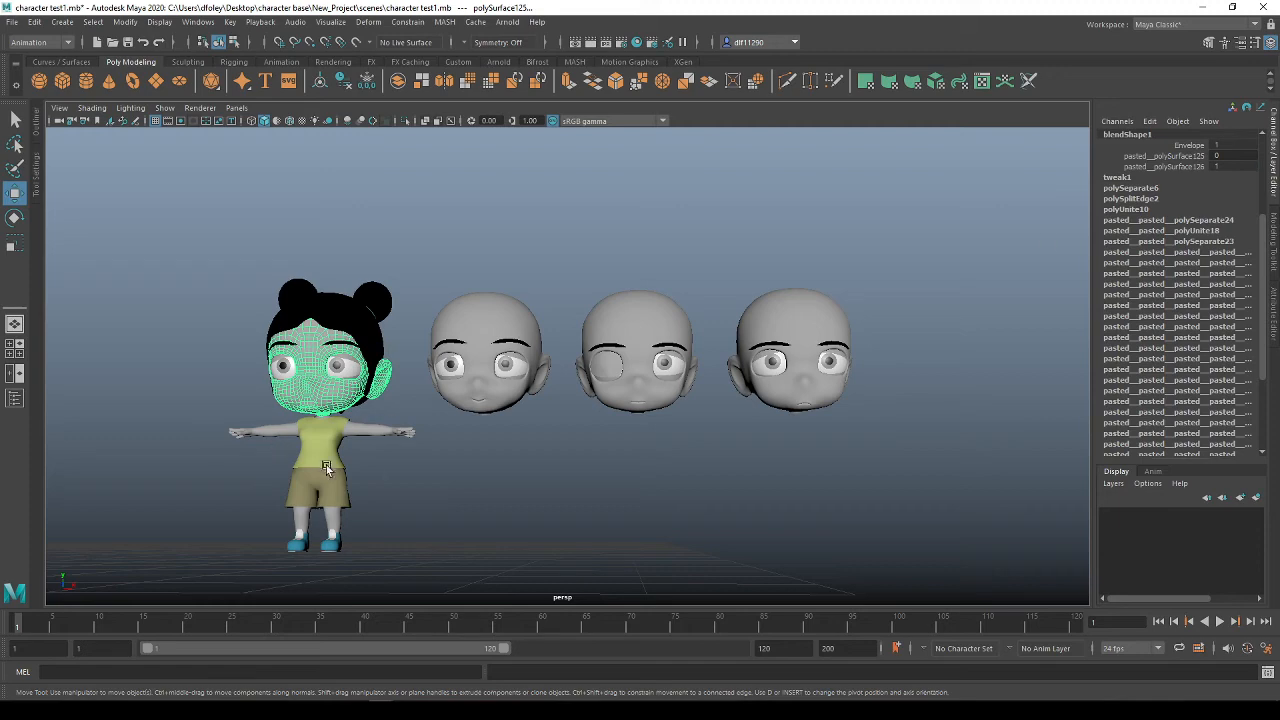
pyautogui.keyDown('alt'); pyautogui.moveTo(388, 470); pyautogui.dragTo(395, 477); pyautogui.keyUp('alt')
pyautogui.keyDown('alt'); pyautogui.moveTo(395, 477); pyautogui.dragTo(526, 385, button='middle'); pyautogui.keyUp('alt')
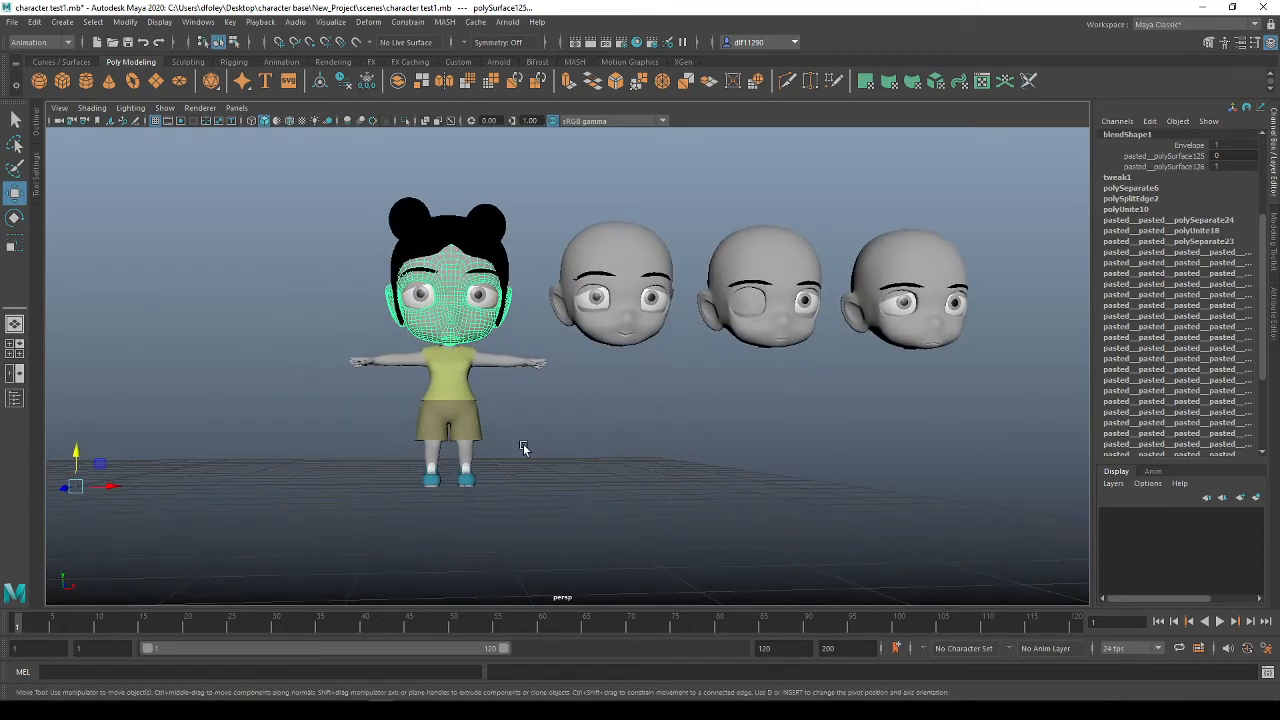
pyautogui.moveTo(1226, 167); pyautogui.dragTo(1211, 168)
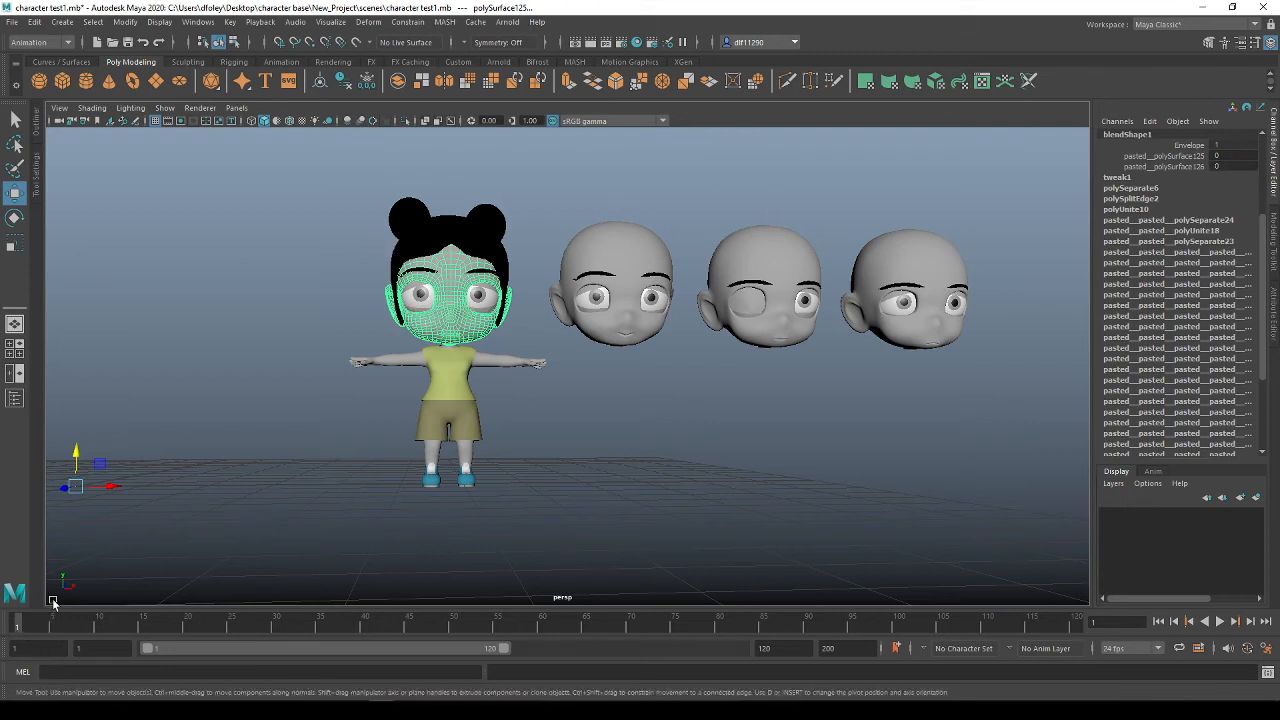
# Key the girl's blend shape weights at frame 1 with both targets at 0
pyautogui.press('s')
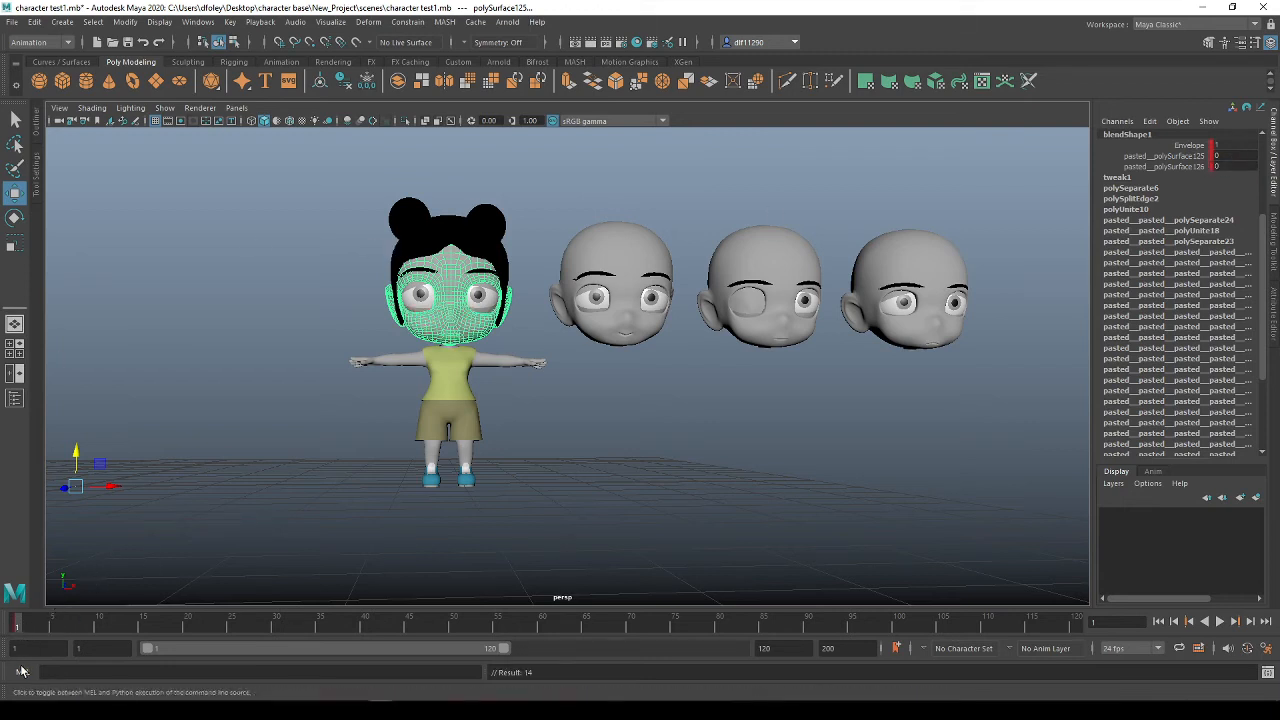
pyautogui.moveTo(50, 620); pyautogui.dragTo(225, 624)
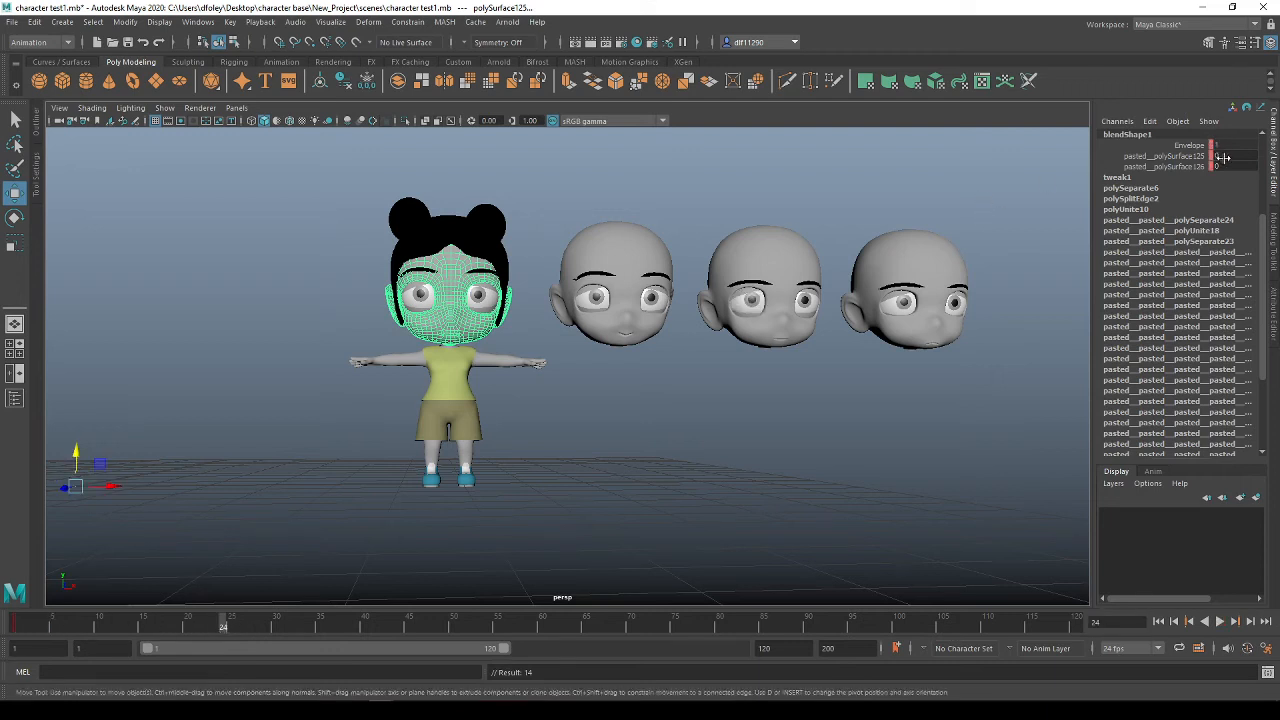
pyautogui.click(1165, 166)
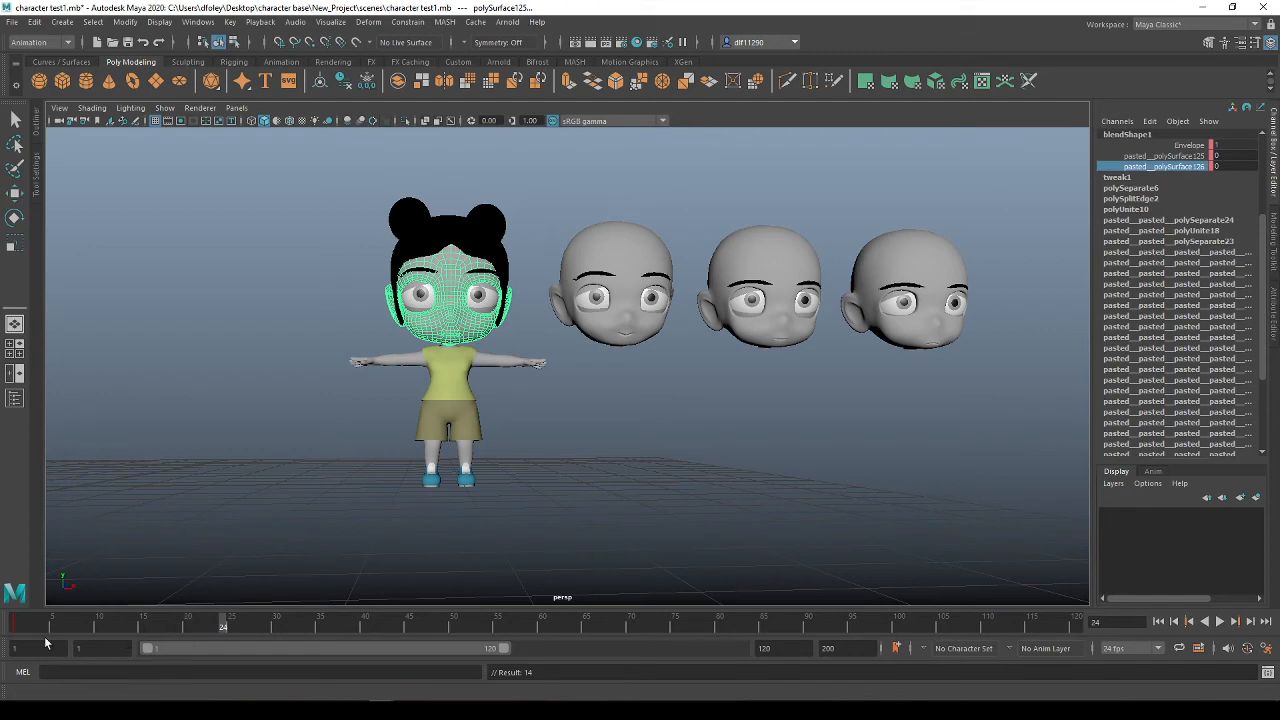
pyautogui.click(15, 622)
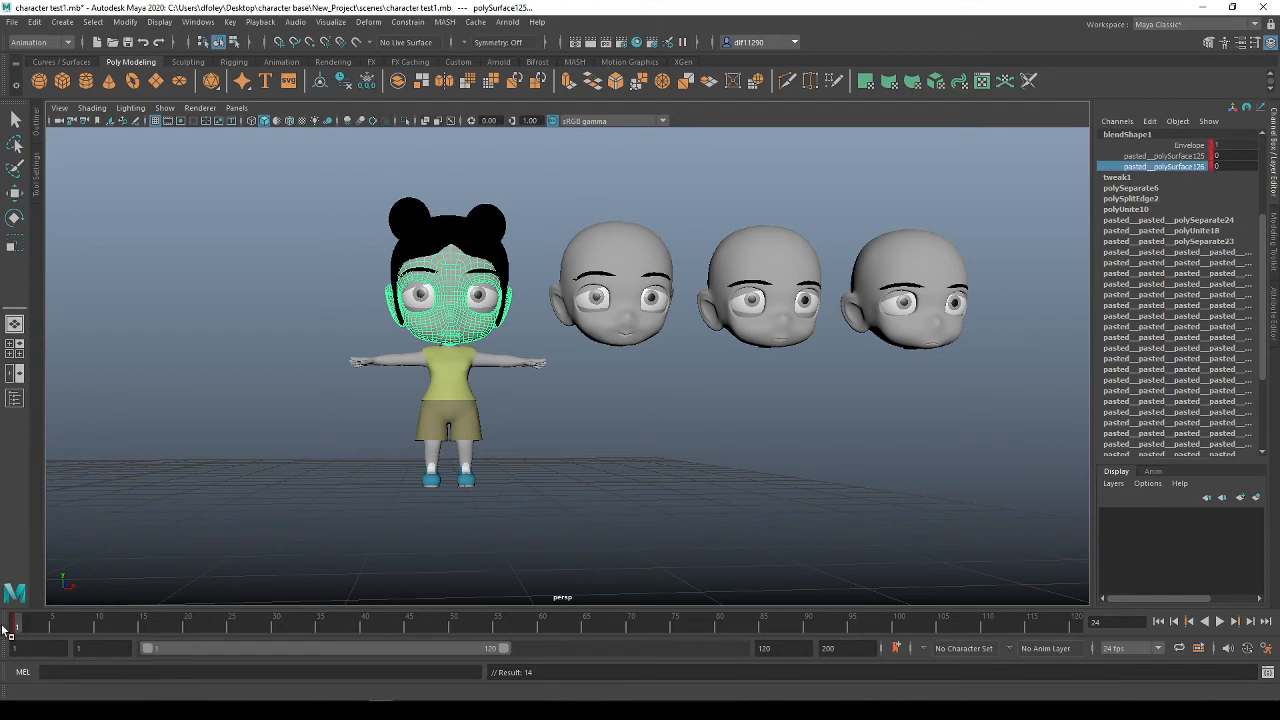
pyautogui.click(1176, 157)
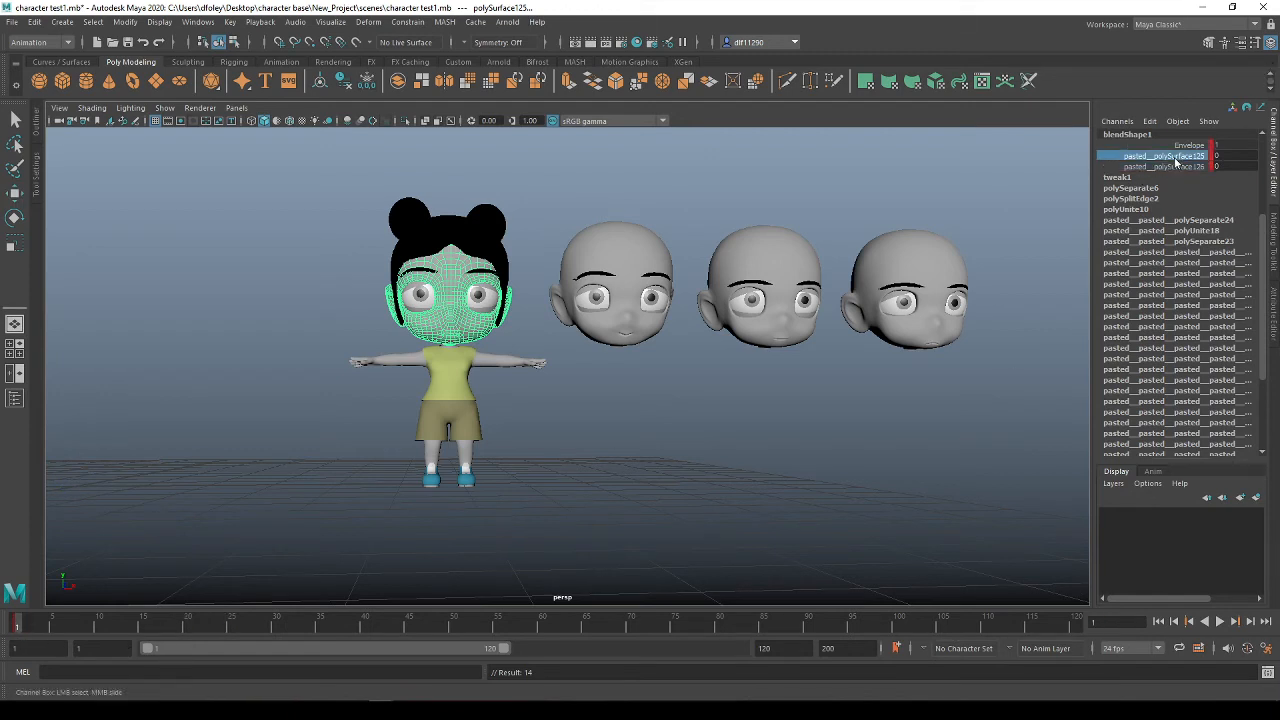
# At frame 14, set the pasted__polySurface125 blend shape weight to 1
pyautogui.moveTo(43, 620); pyautogui.dragTo(135, 620)
pyautogui.click(1219, 156)
pyautogui.write('1')
pyautogui.press('Return')
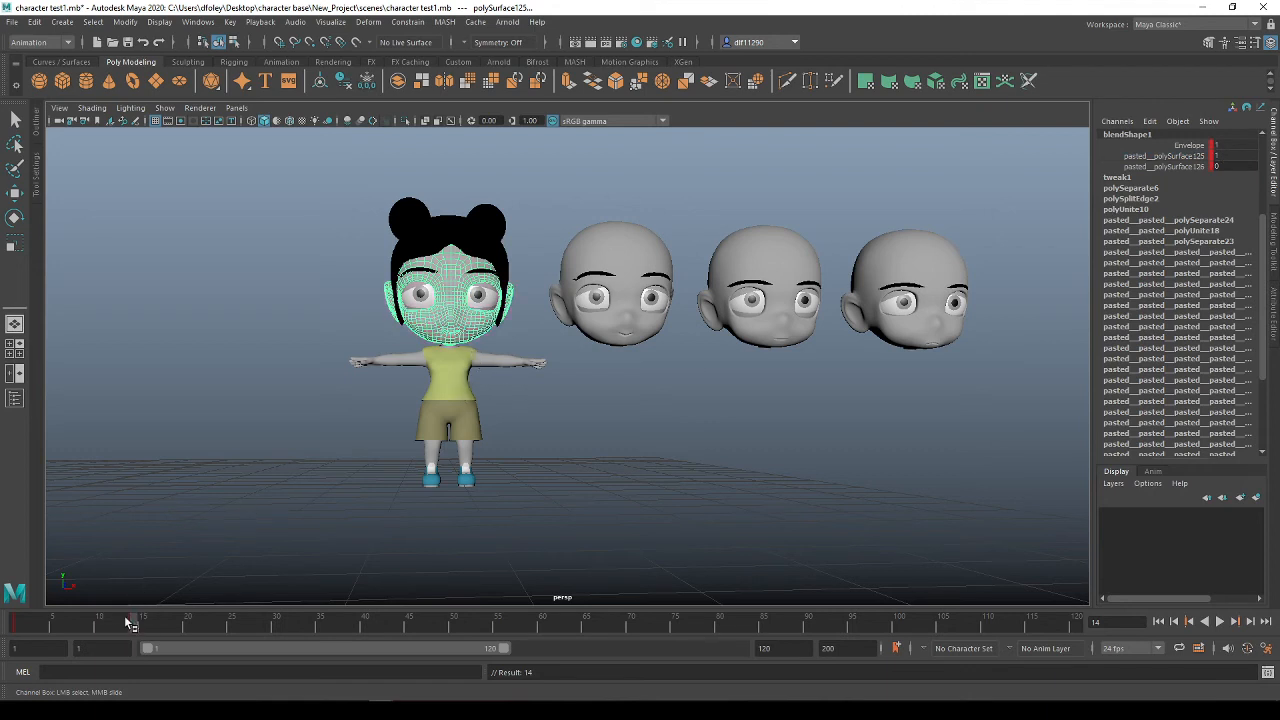
# Scrub and play back the timeline to check the girl's animated facial expression
pyautogui.moveTo(130, 623); pyautogui.dragTo(249, 621)
pyautogui.click(176, 513)
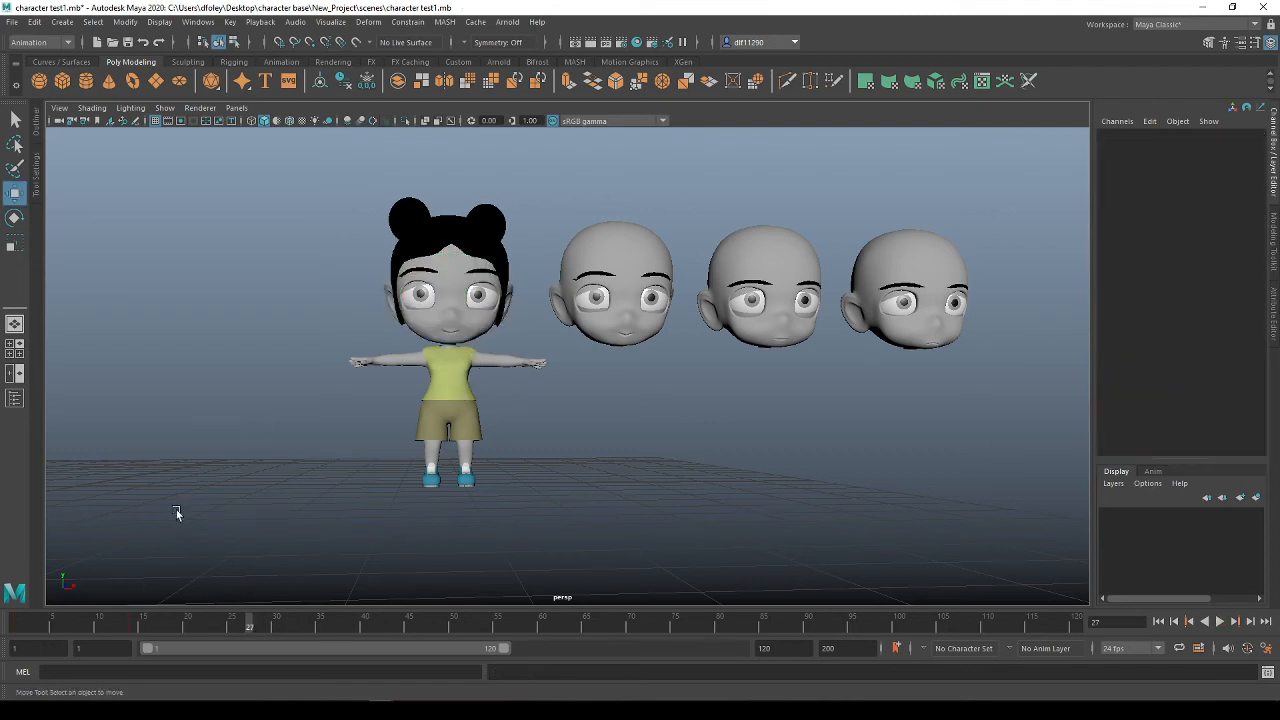
pyautogui.hotkey('alt', 'v')
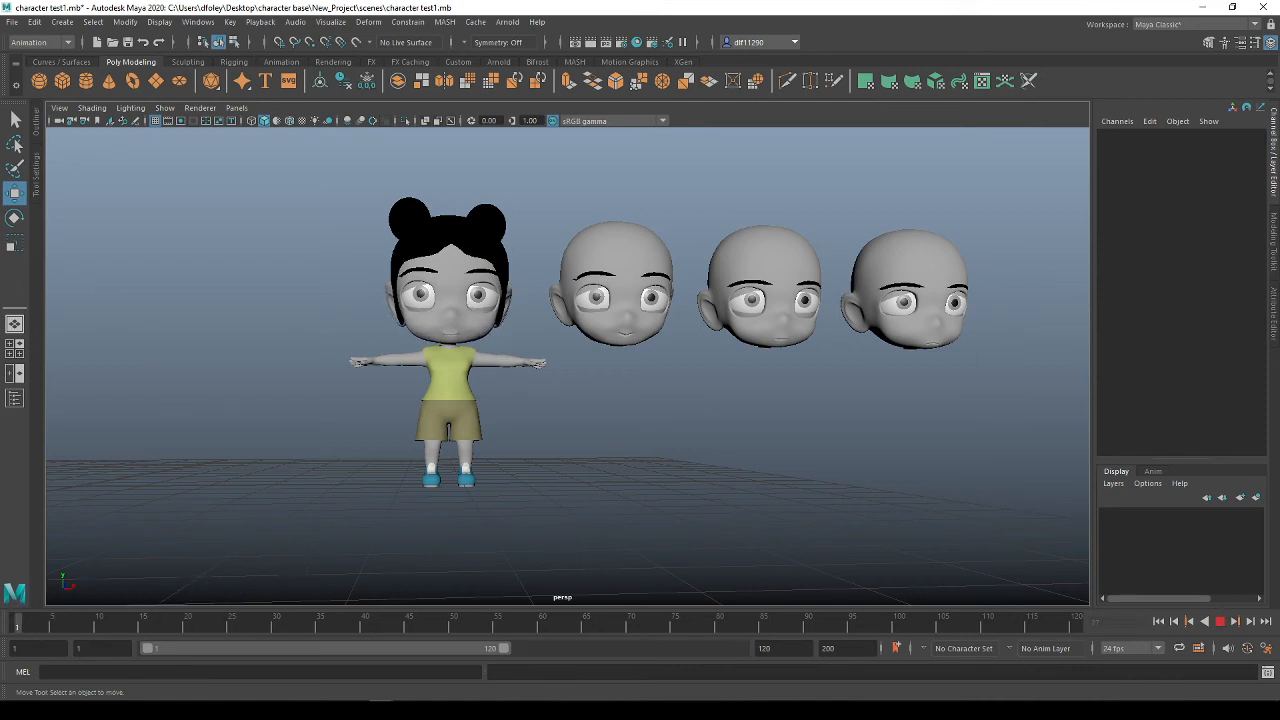
pyautogui.hotkey('alt', 'v')
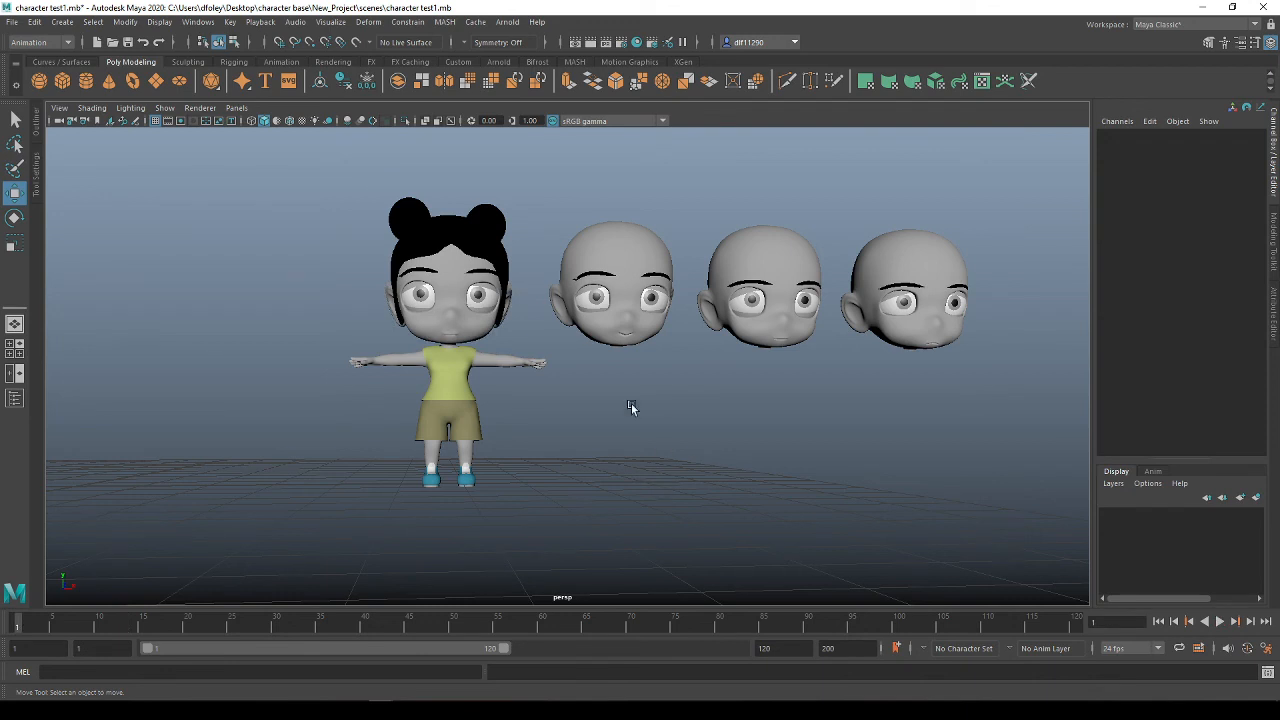
pyautogui.scroll(-5, 918, 232)
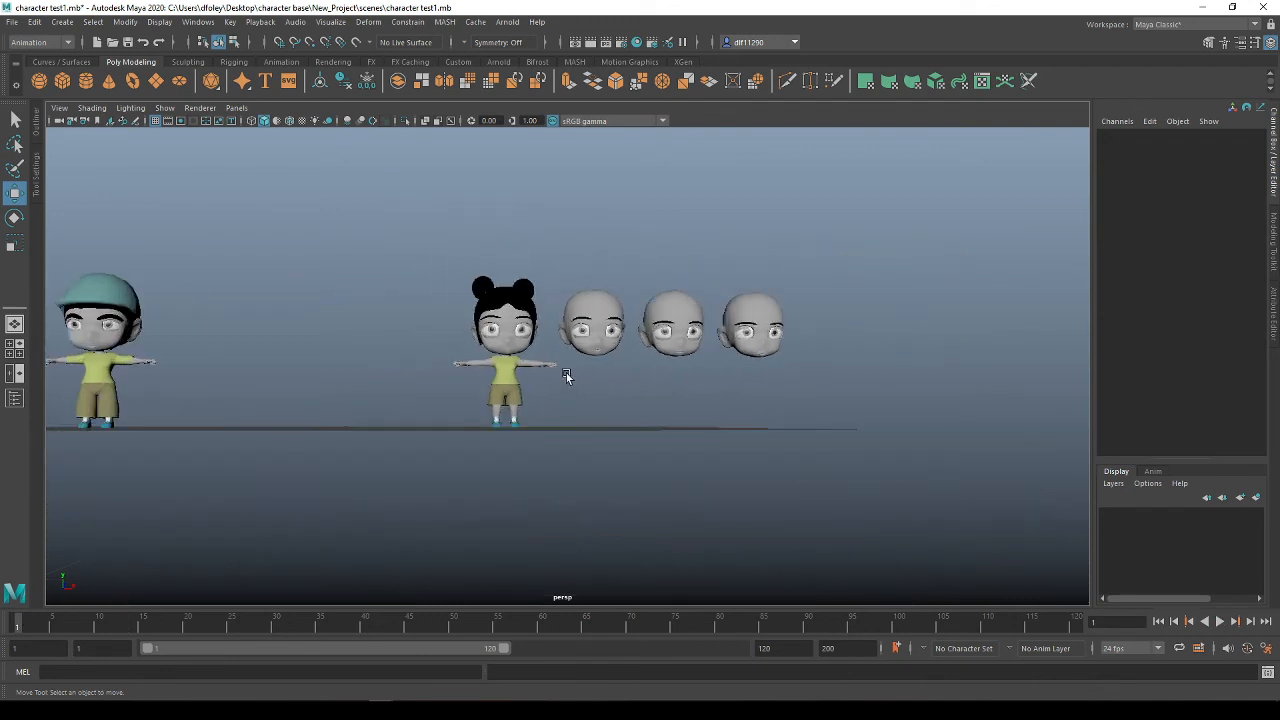
pyautogui.scroll(2, 562, 370)
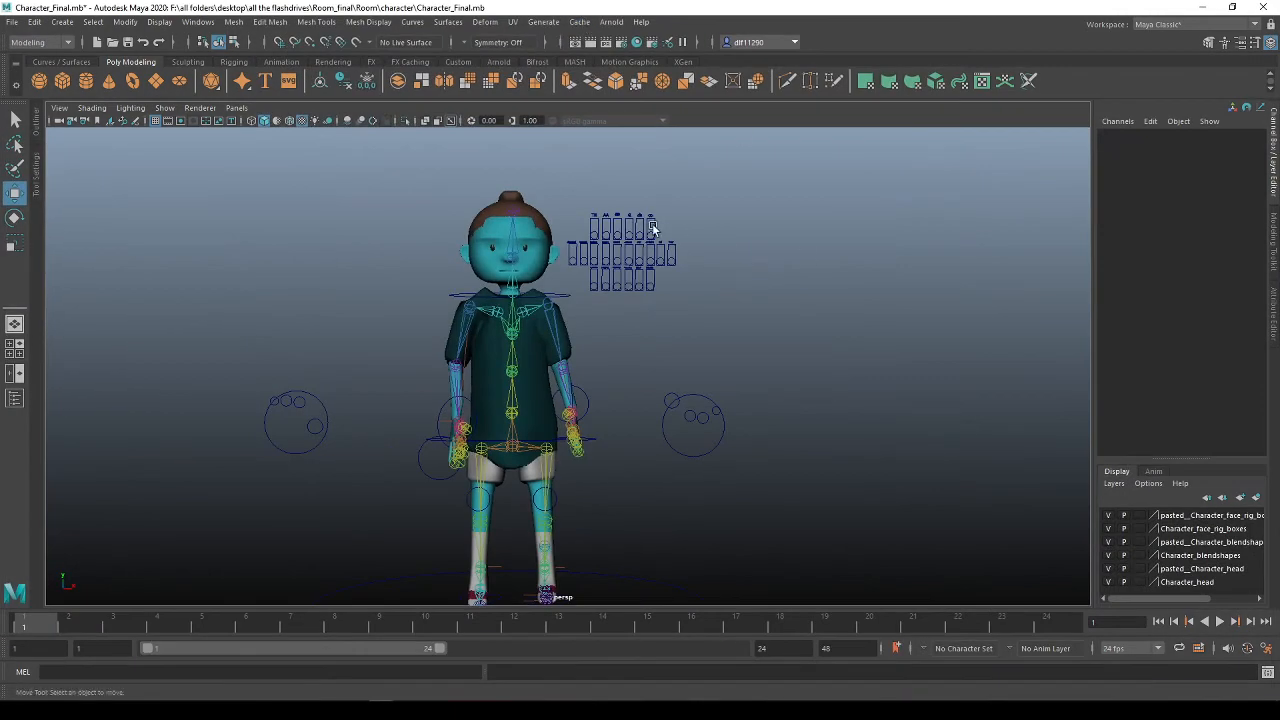
# In the Character_Final scene, examine the labelled expression and phoneme slider controls beside the character's head
pyautogui.scroll(5, 697, 230)
pyautogui.keyDown('alt'); pyautogui.moveTo(713, 222); pyautogui.dragTo(697, 374, button='middle'); pyautogui.keyUp('alt')
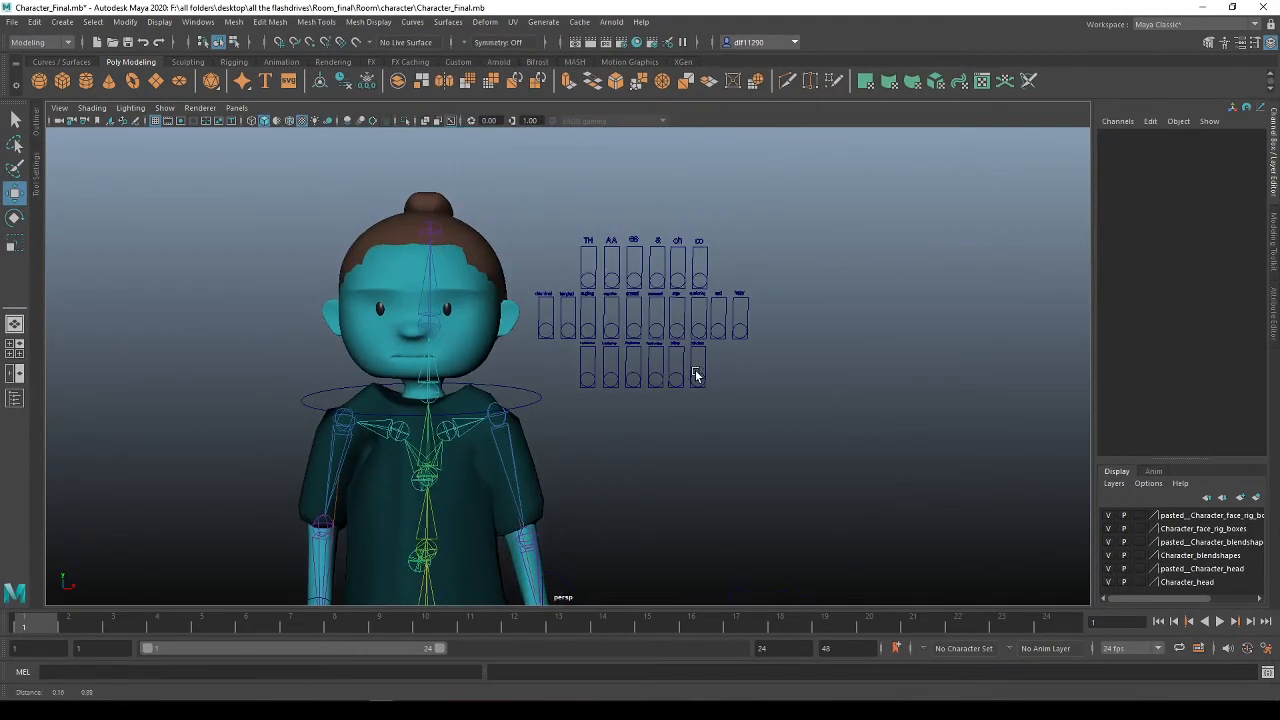
pyautogui.scroll(5, 742, 303)
pyautogui.keyDown('alt'); pyautogui.moveTo(787, 282); pyautogui.dragTo(682, 379, button='middle'); pyautogui.keyUp('alt')
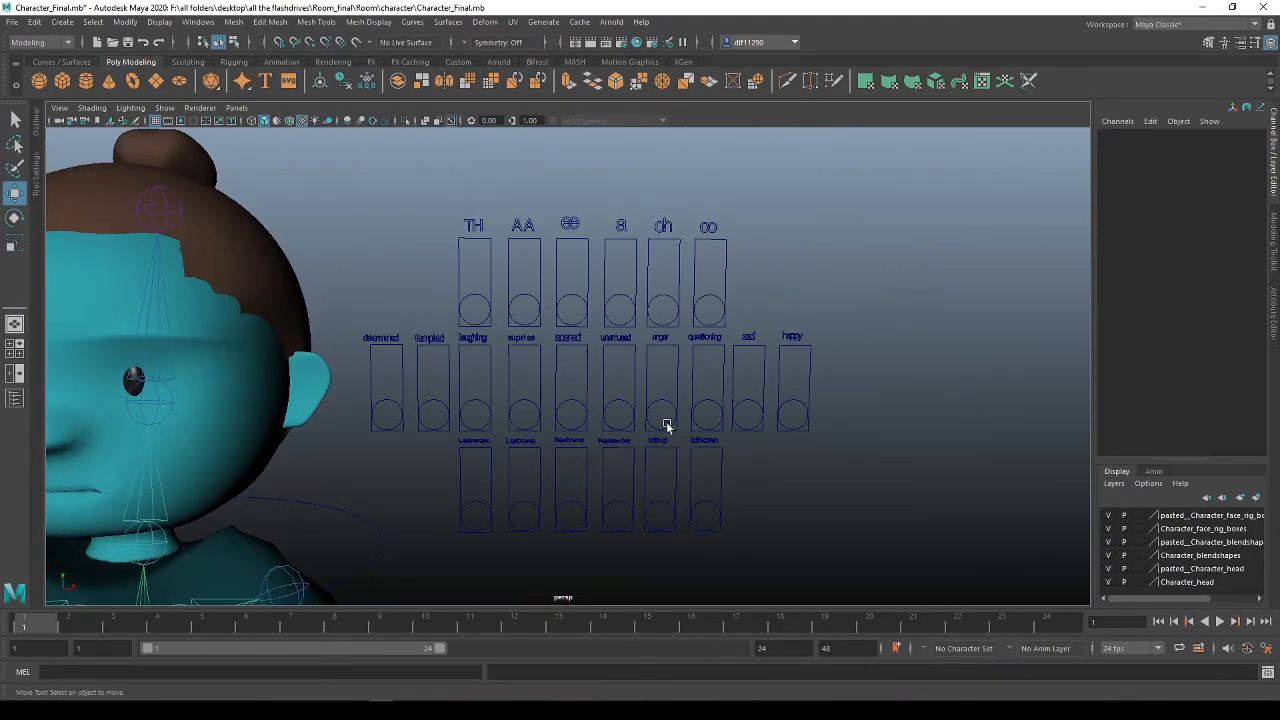
pyautogui.scroll(3, 669, 427)
pyautogui.scroll(-3, 683, 443)
pyautogui.scroll(-3, 682, 440)
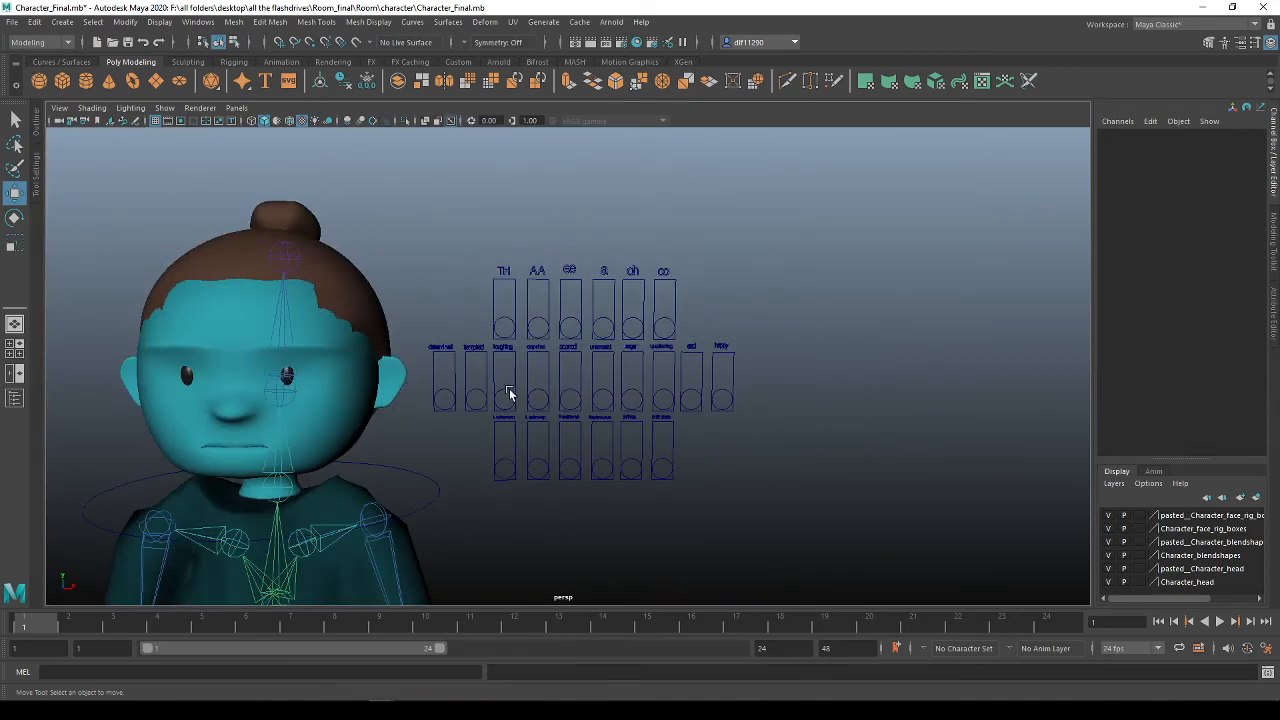
# Try the laughing, surprise, unamused and questioning sliders to demonstrate how they drive the character's facial expressions
pyautogui.click(508, 393)
pyautogui.moveTo(505, 359); pyautogui.dragTo(569, 374)
pyautogui.click(538, 399)
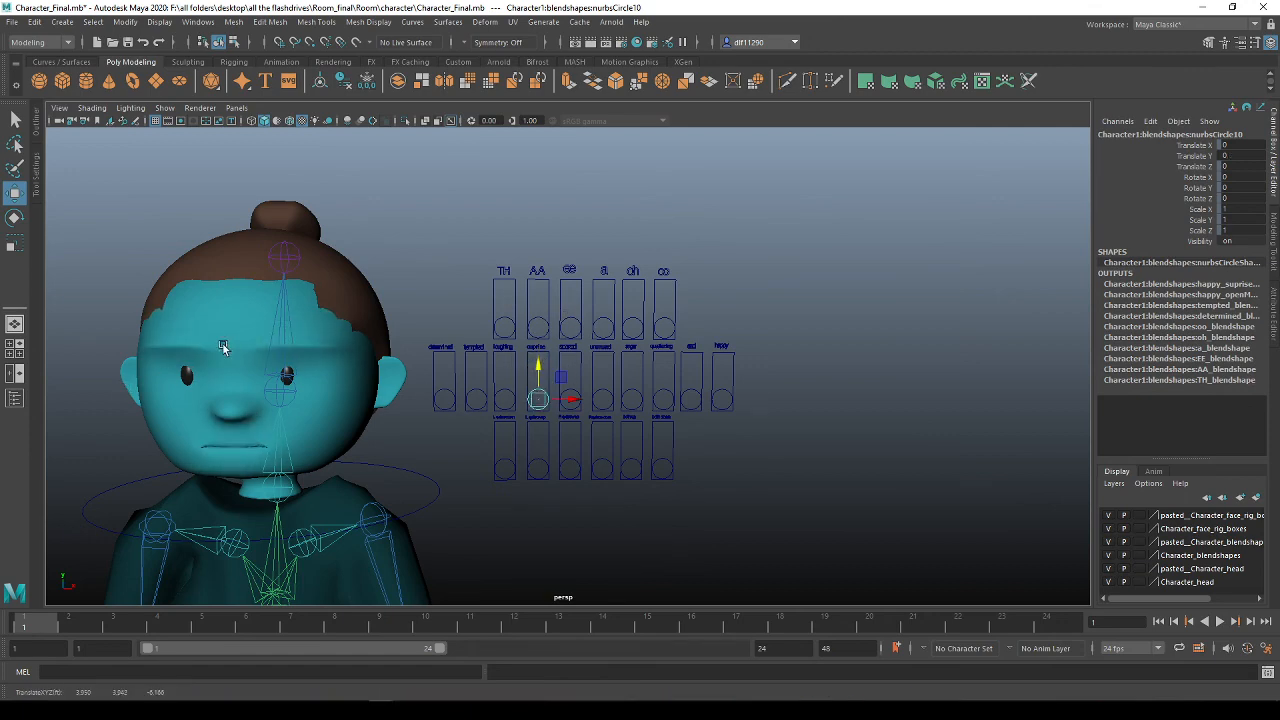
pyautogui.keyDown('alt'); pyautogui.moveTo(223, 347); pyautogui.dragTo(366, 349); pyautogui.keyUp('alt')
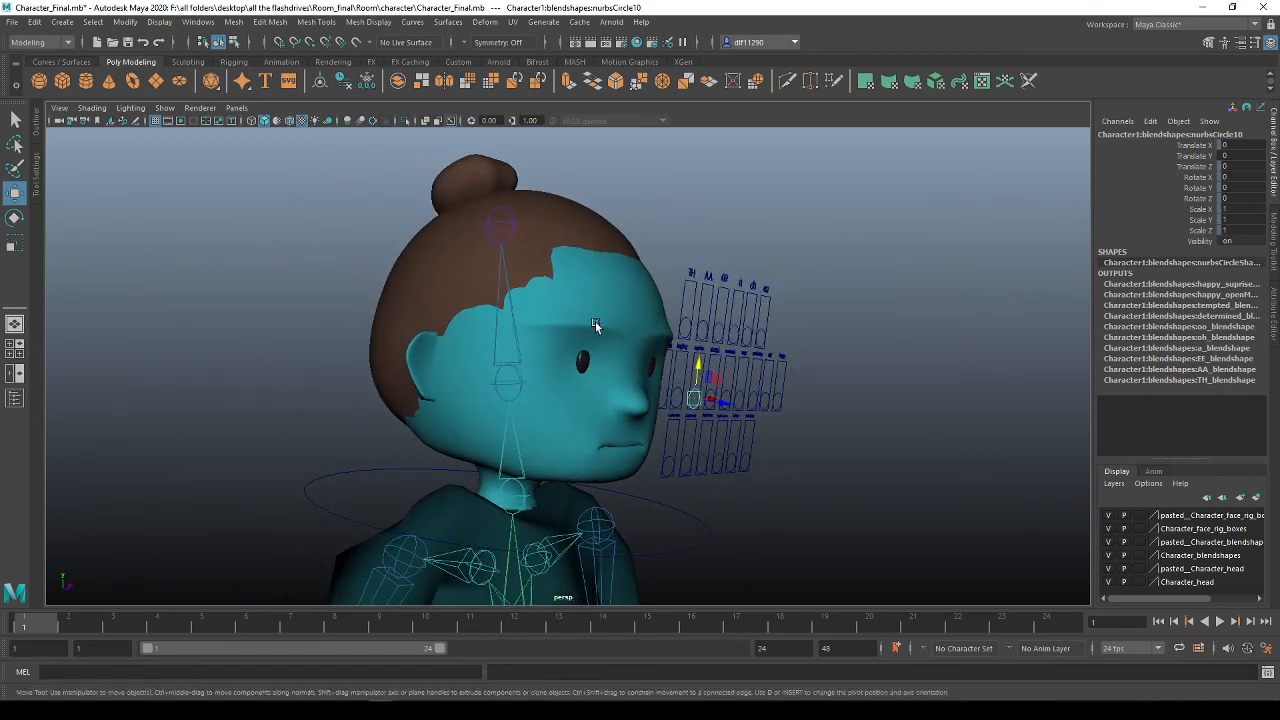
pyautogui.keyDown('alt'); pyautogui.moveTo(668, 342); pyautogui.dragTo(590, 335); pyautogui.keyUp('alt')
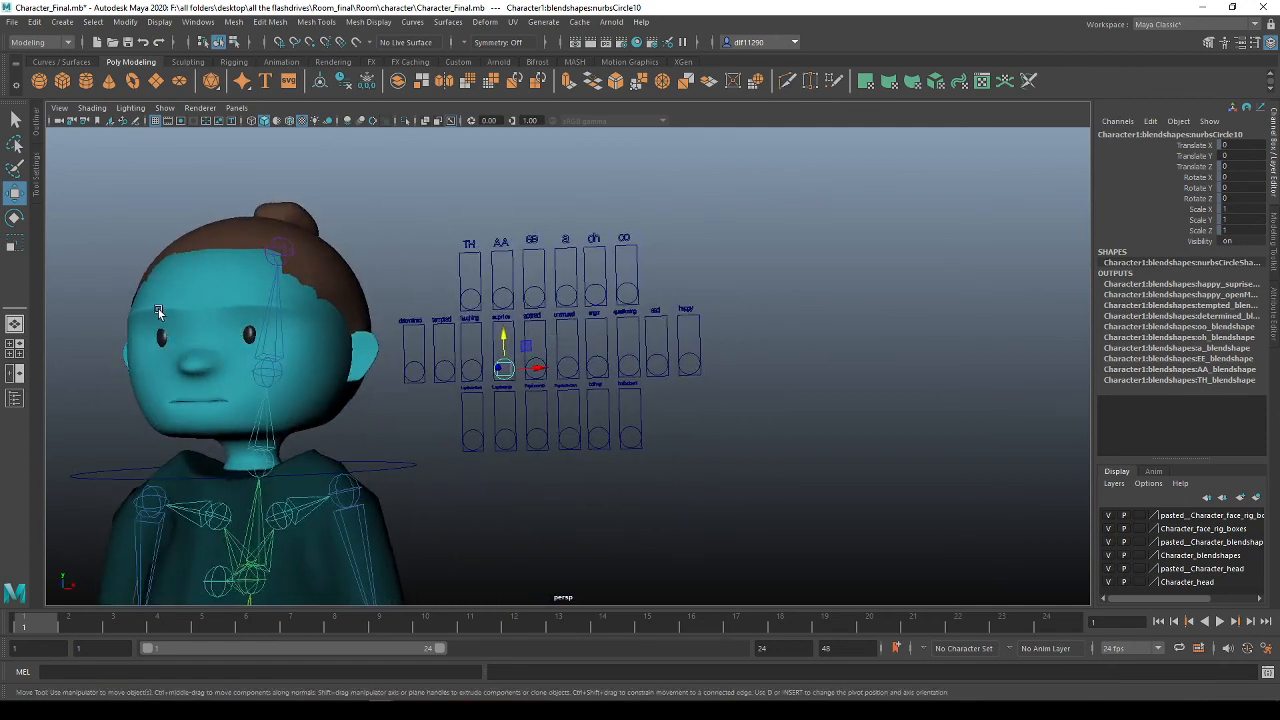
pyautogui.click(564, 362)
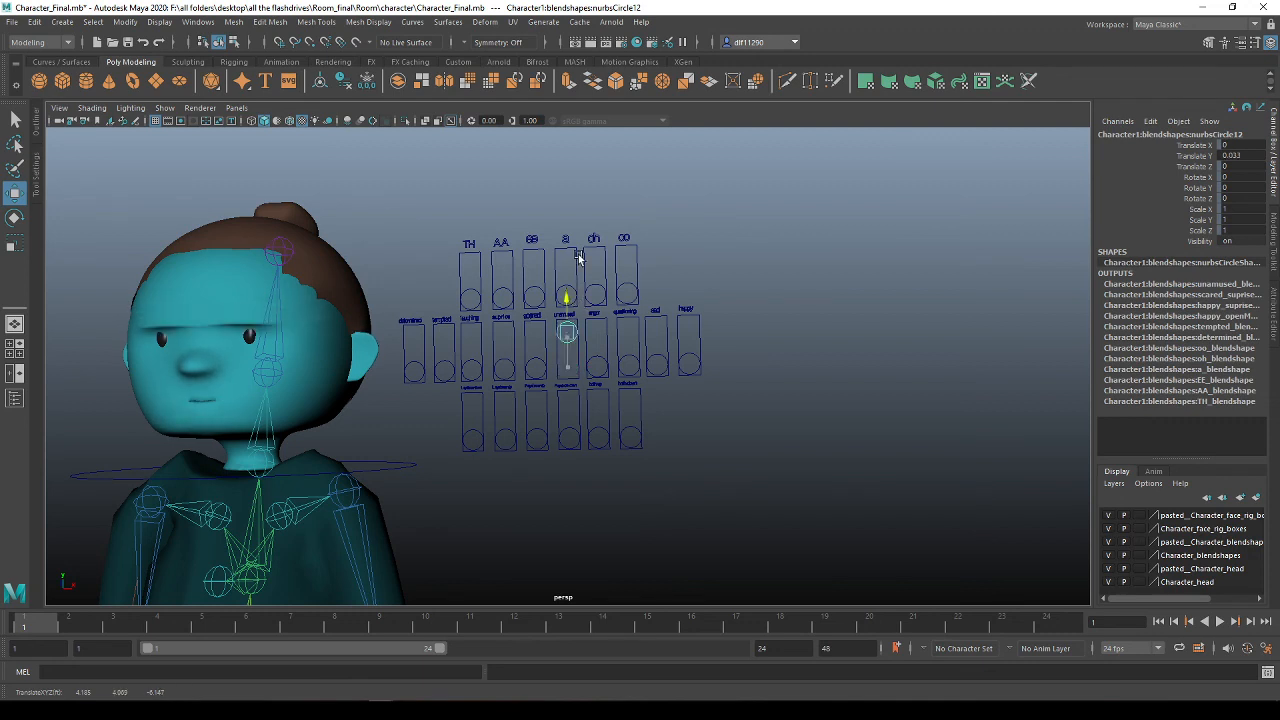
pyautogui.click(630, 366)
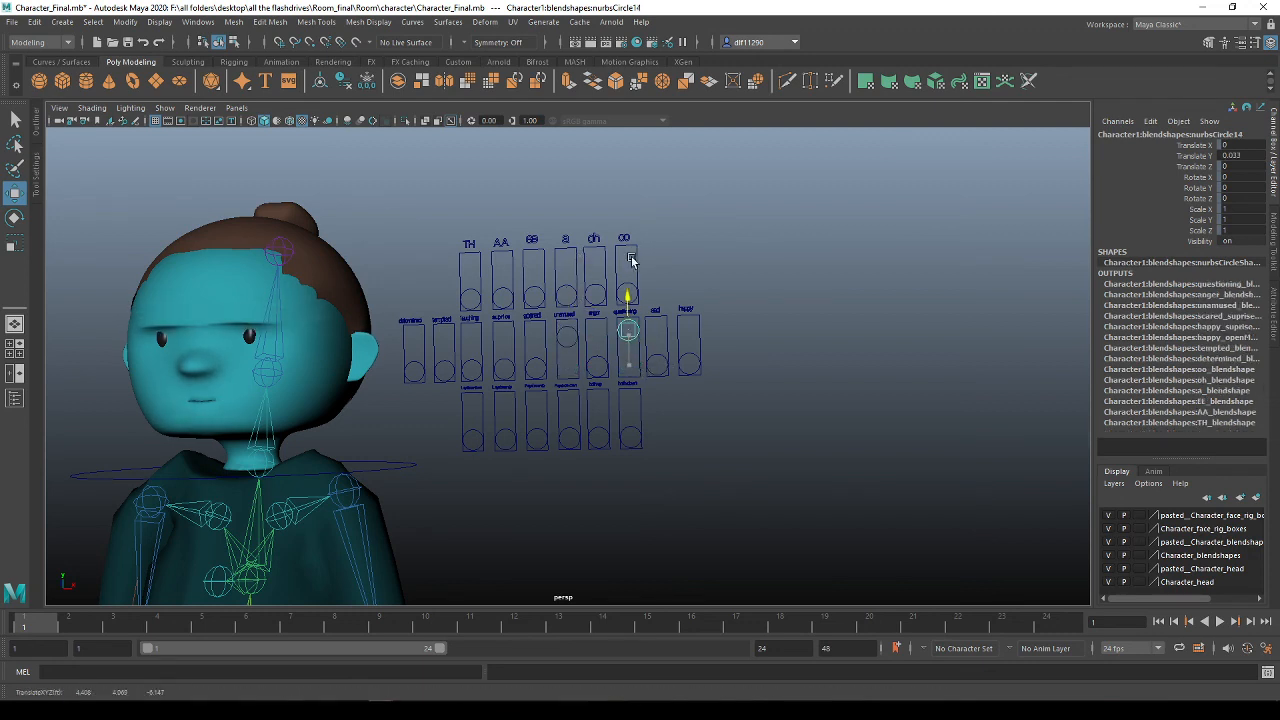
# Lower the unamused slider's circle back to the bottom of its box, at Translate Y 0
pyautogui.click(576, 320)
pyautogui.click(568, 333)
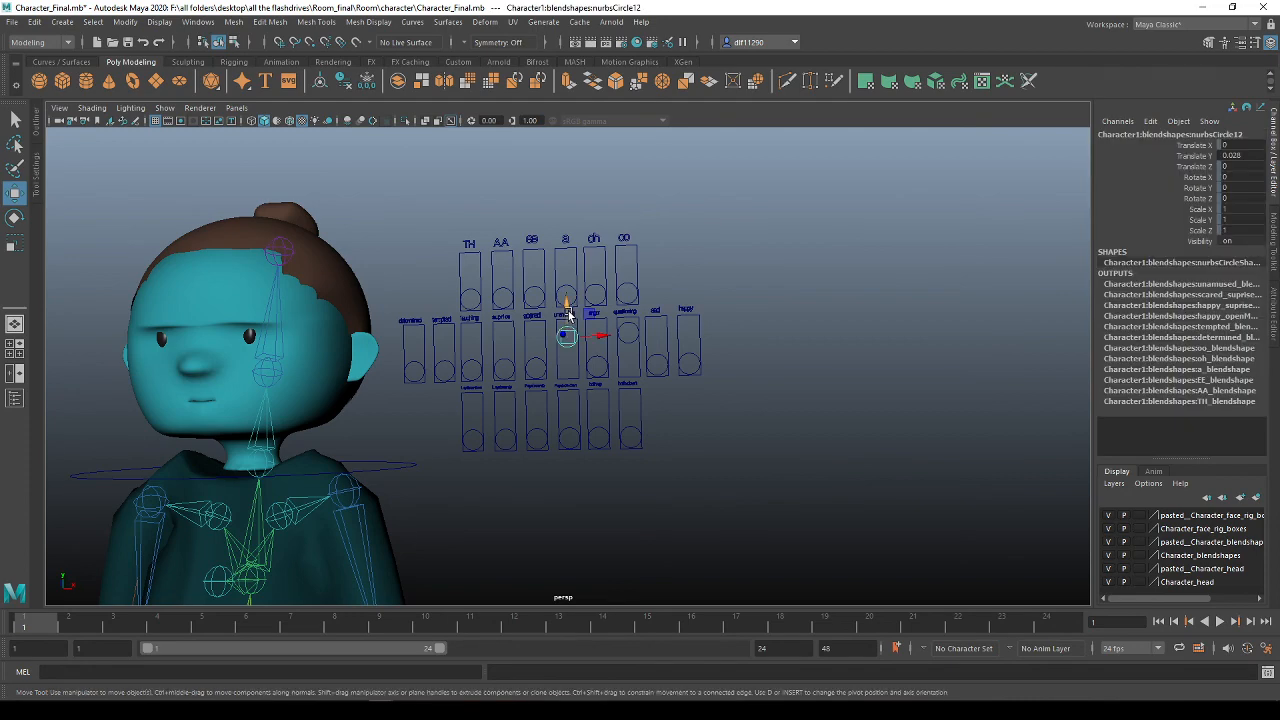
pyautogui.moveTo(566, 306); pyautogui.dragTo(563, 386)
# Examine the rows of grey blend shape target heads beside the character, comparing their sculpted expressions and mouth shapes
pyautogui.scroll(-6, 610, 380)
pyautogui.scroll(-3, 474, 484)
pyautogui.moveTo(474, 484)
pyautogui.keyDown('alt'); pyautogui.mouseDown(button='middle')
pyautogui.moveTo(620, 277)
pyautogui.moveTo(463, 477)
pyautogui.mouseUp(button='middle'); pyautogui.keyUp('alt')
pyautogui.scroll(5, 585, 430)
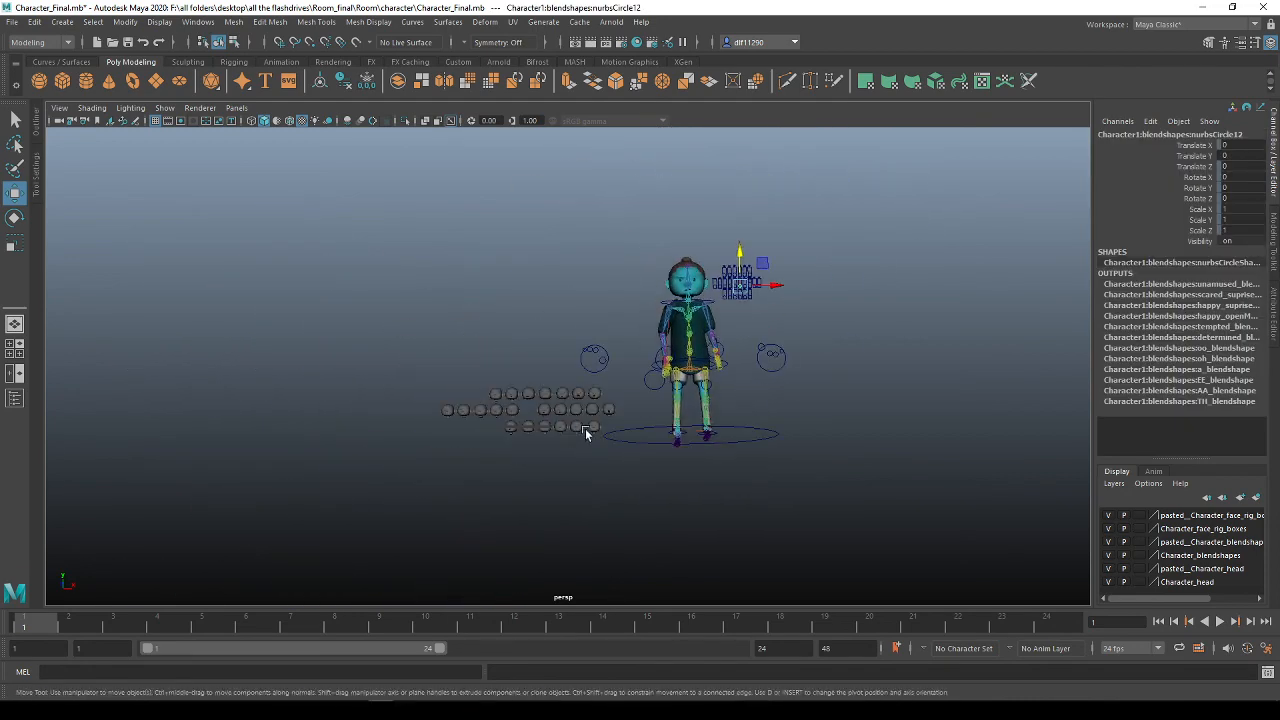
pyautogui.keyDown('alt'); pyautogui.moveTo(557, 480); pyautogui.dragTo(618, 427, button='middle'); pyautogui.keyUp('alt')
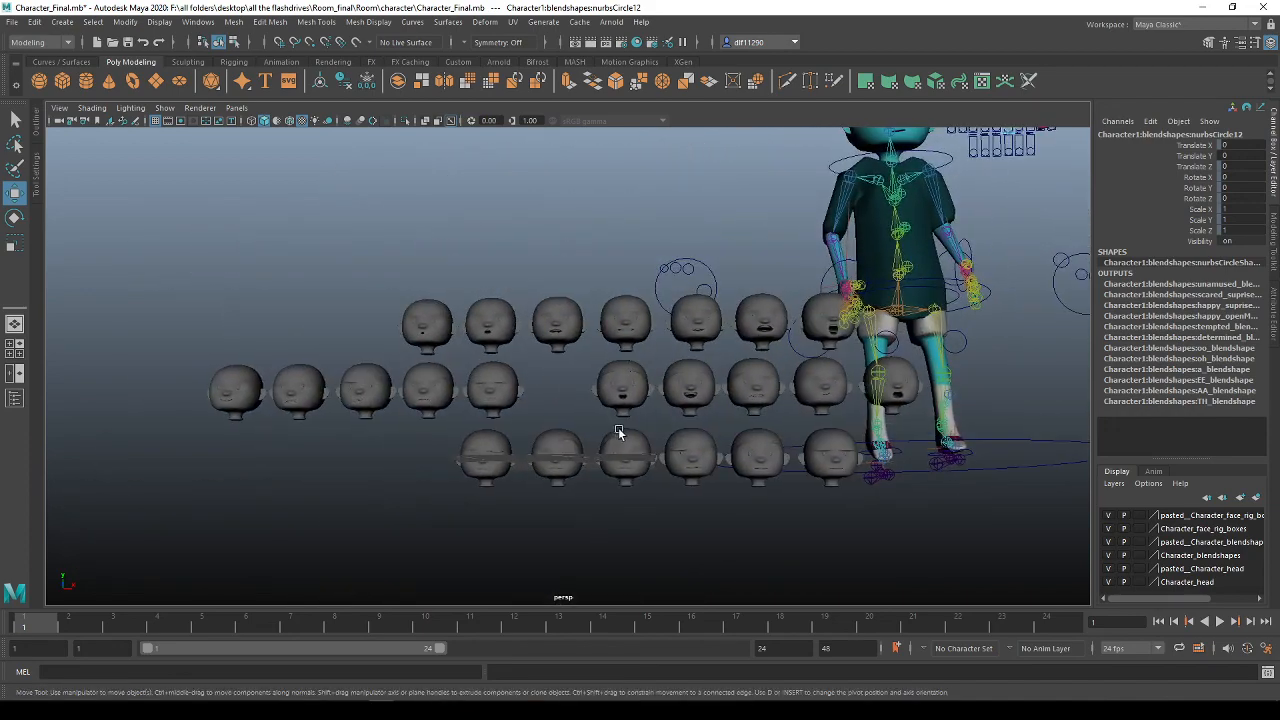
pyautogui.scroll(3, 629, 433)
pyautogui.scroll(2, 575, 418)
pyautogui.scroll(-1, 564, 415)
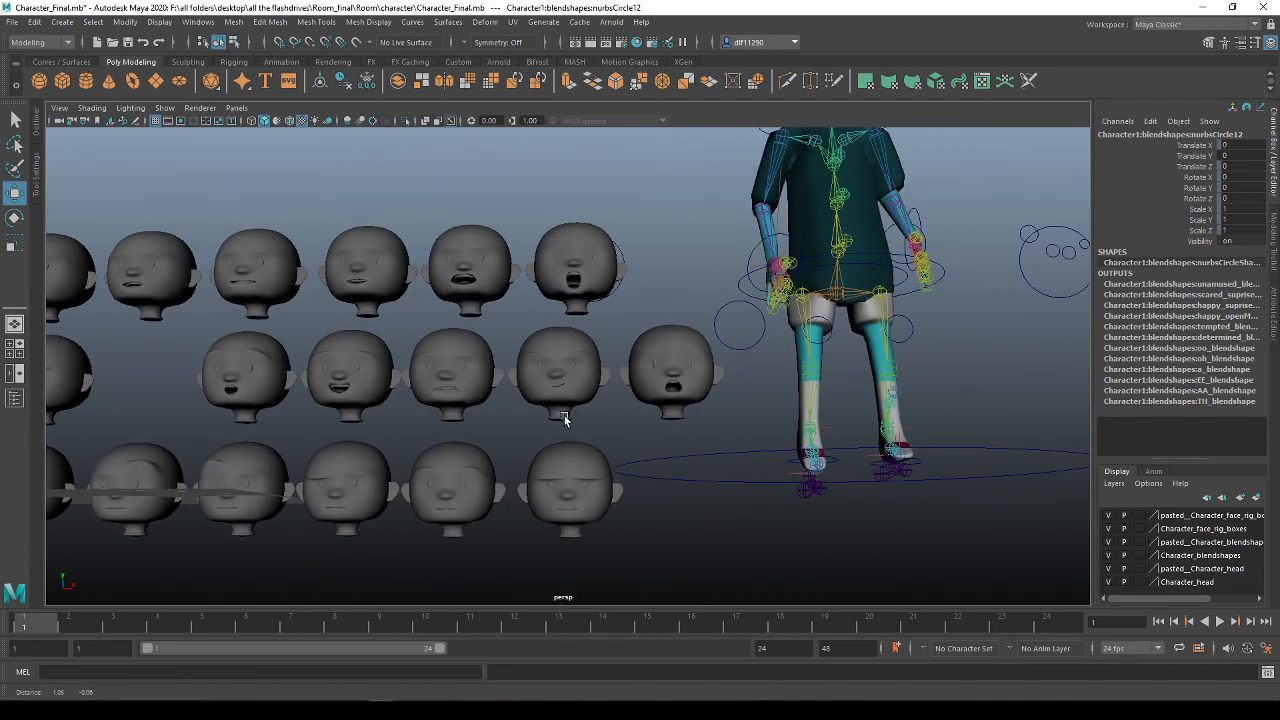
pyautogui.scroll(-2, 663, 428)
pyautogui.scroll(3, 692, 428)
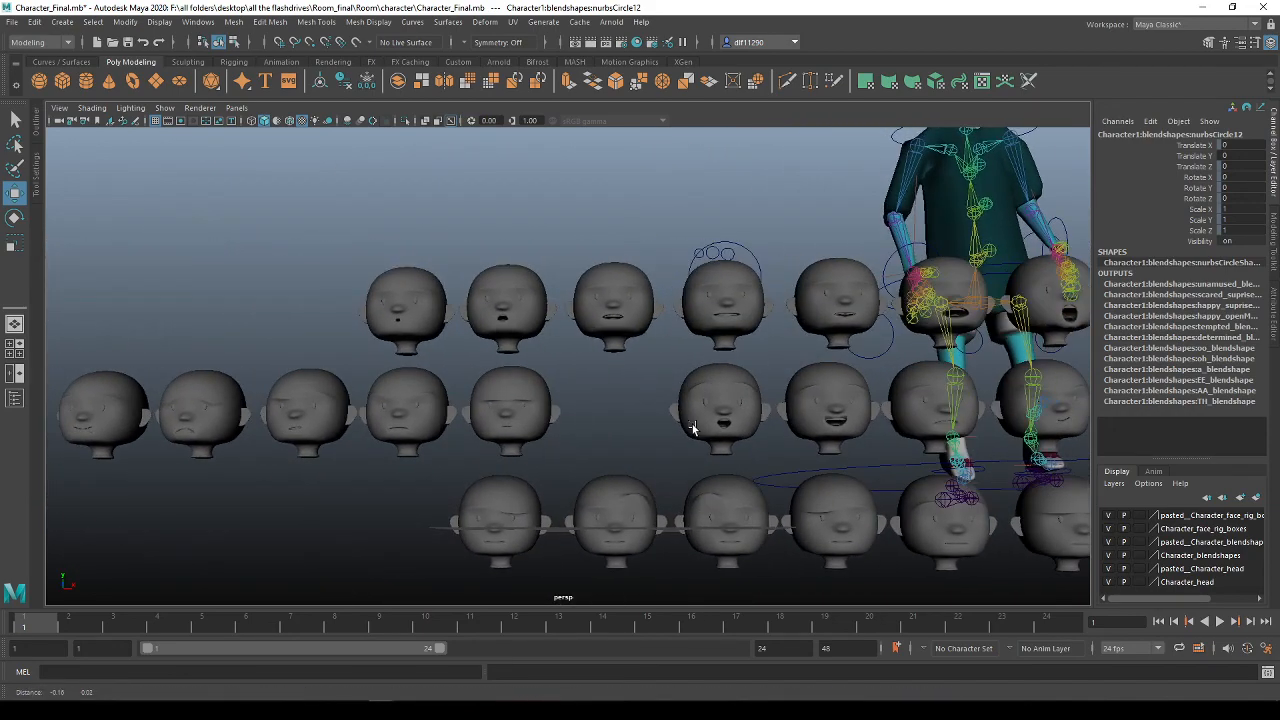
pyautogui.scroll(-6, 692, 428)
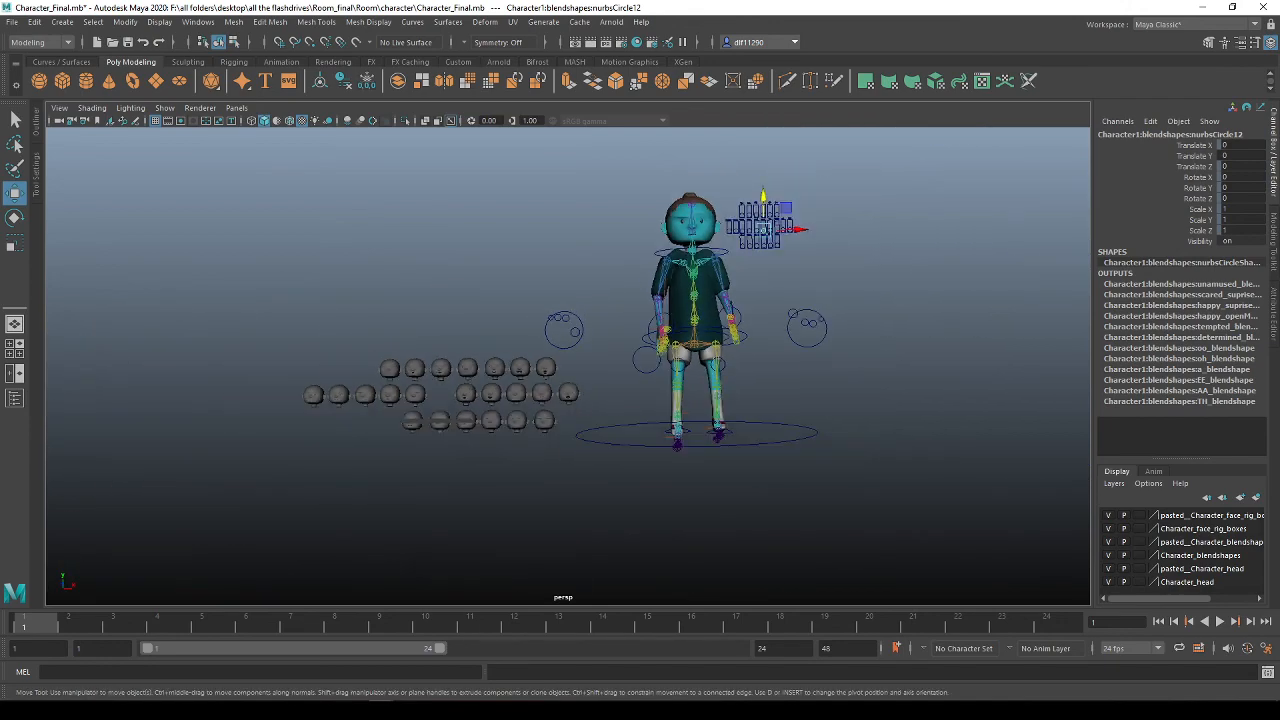